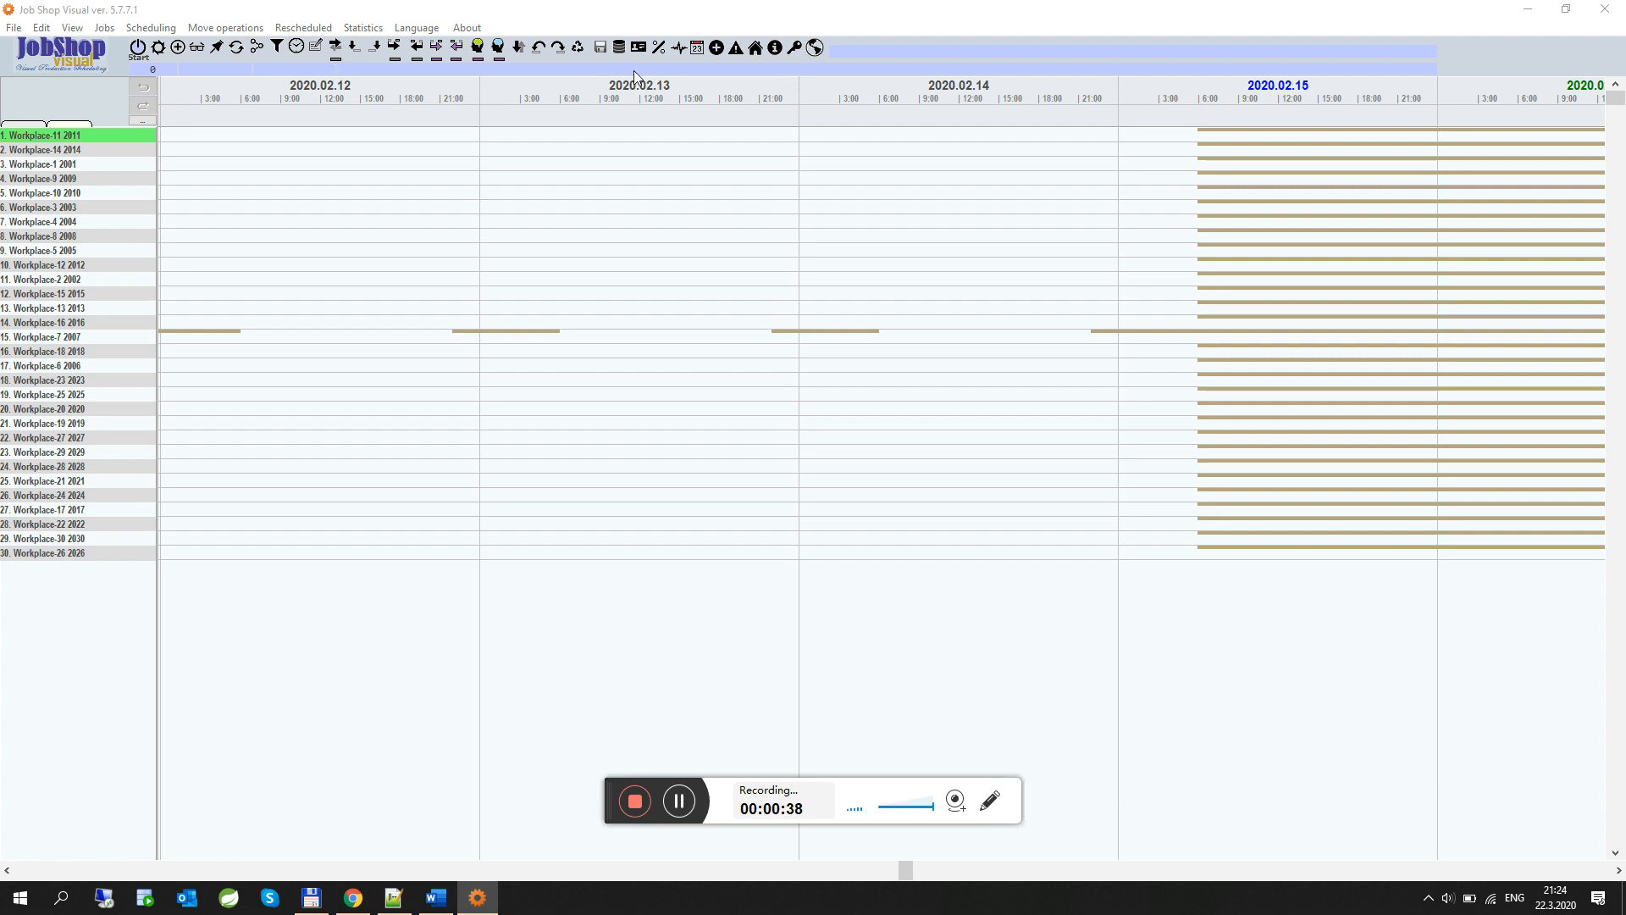
# Open the imported dates dialog, browse its table list, and close it
pyautogui.click(718, 47)
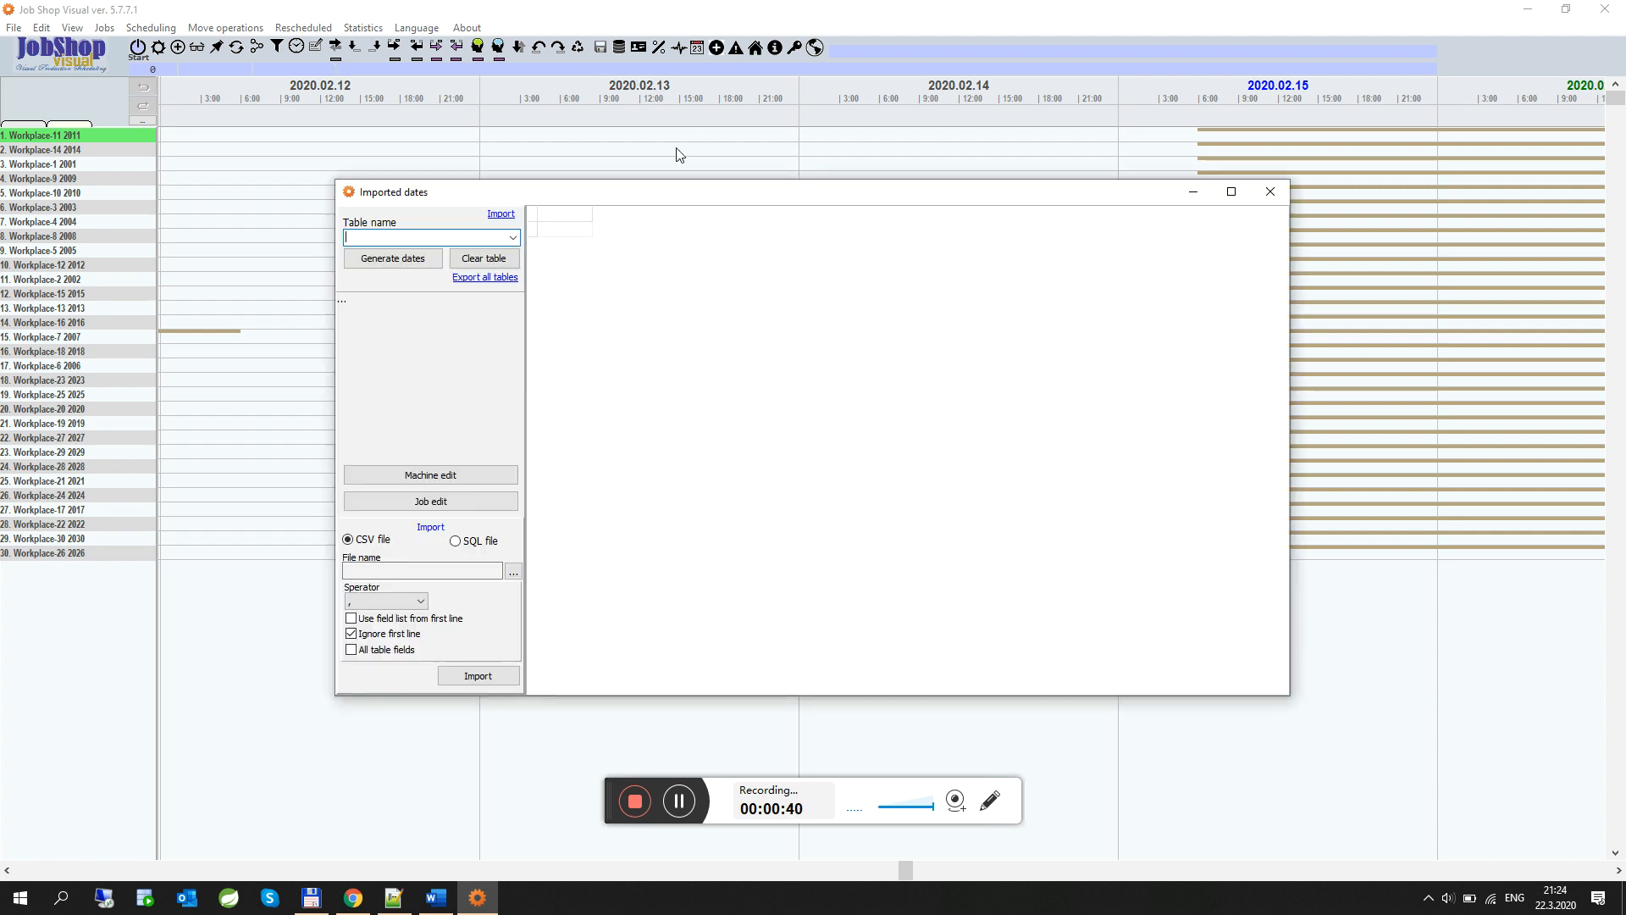
pyautogui.click(500, 217)
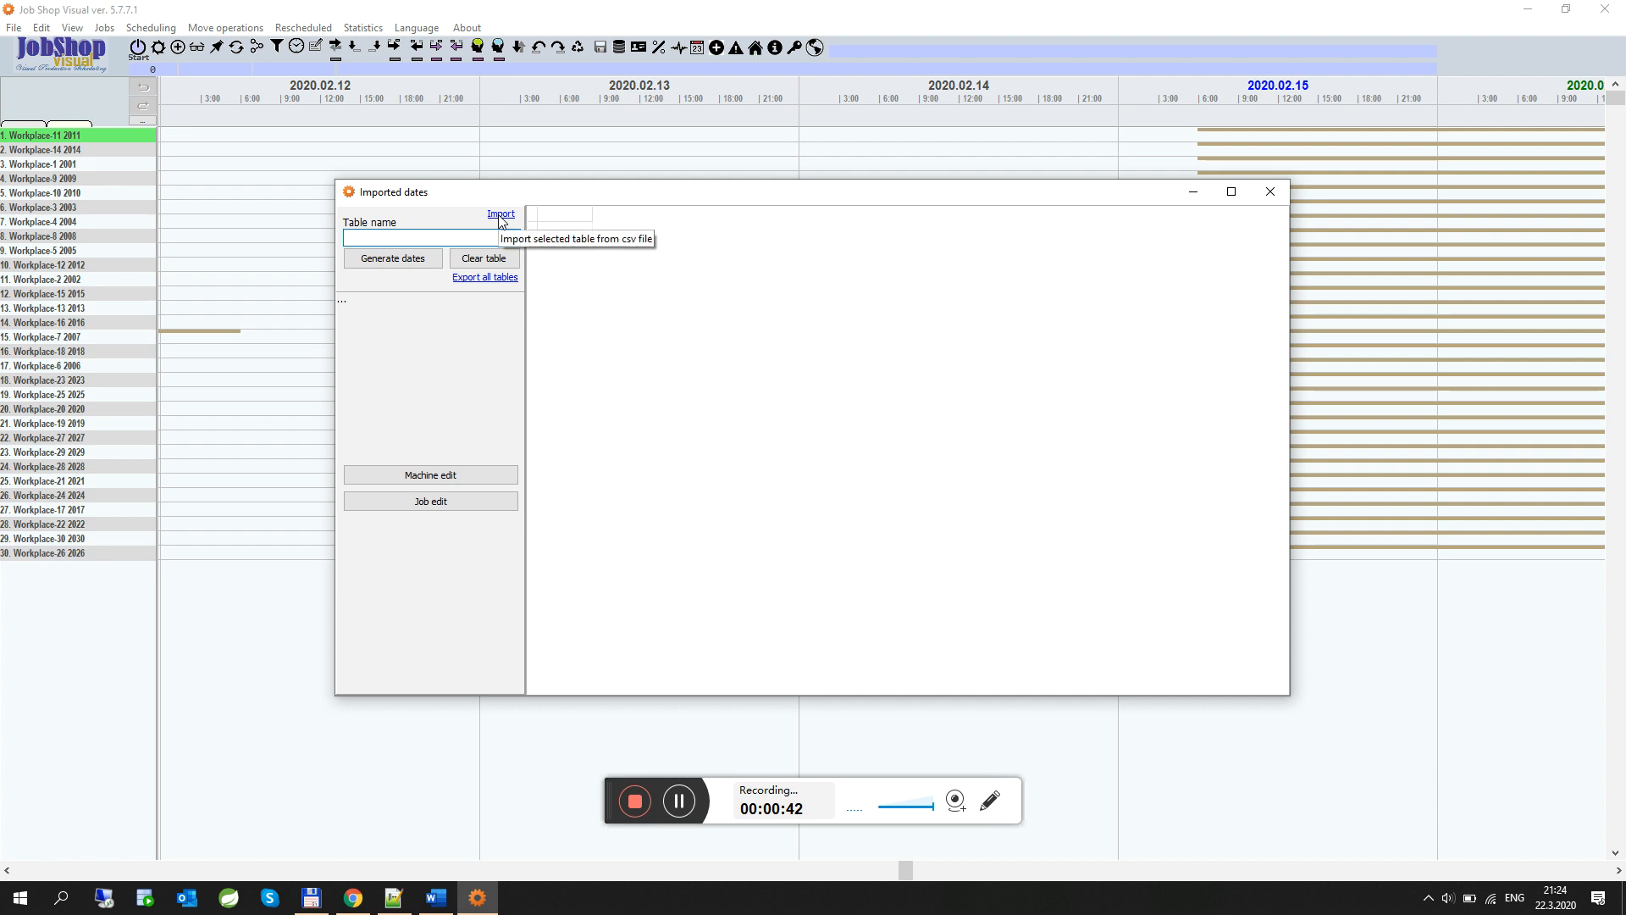
pyautogui.click(500, 216)
pyautogui.click(513, 237)
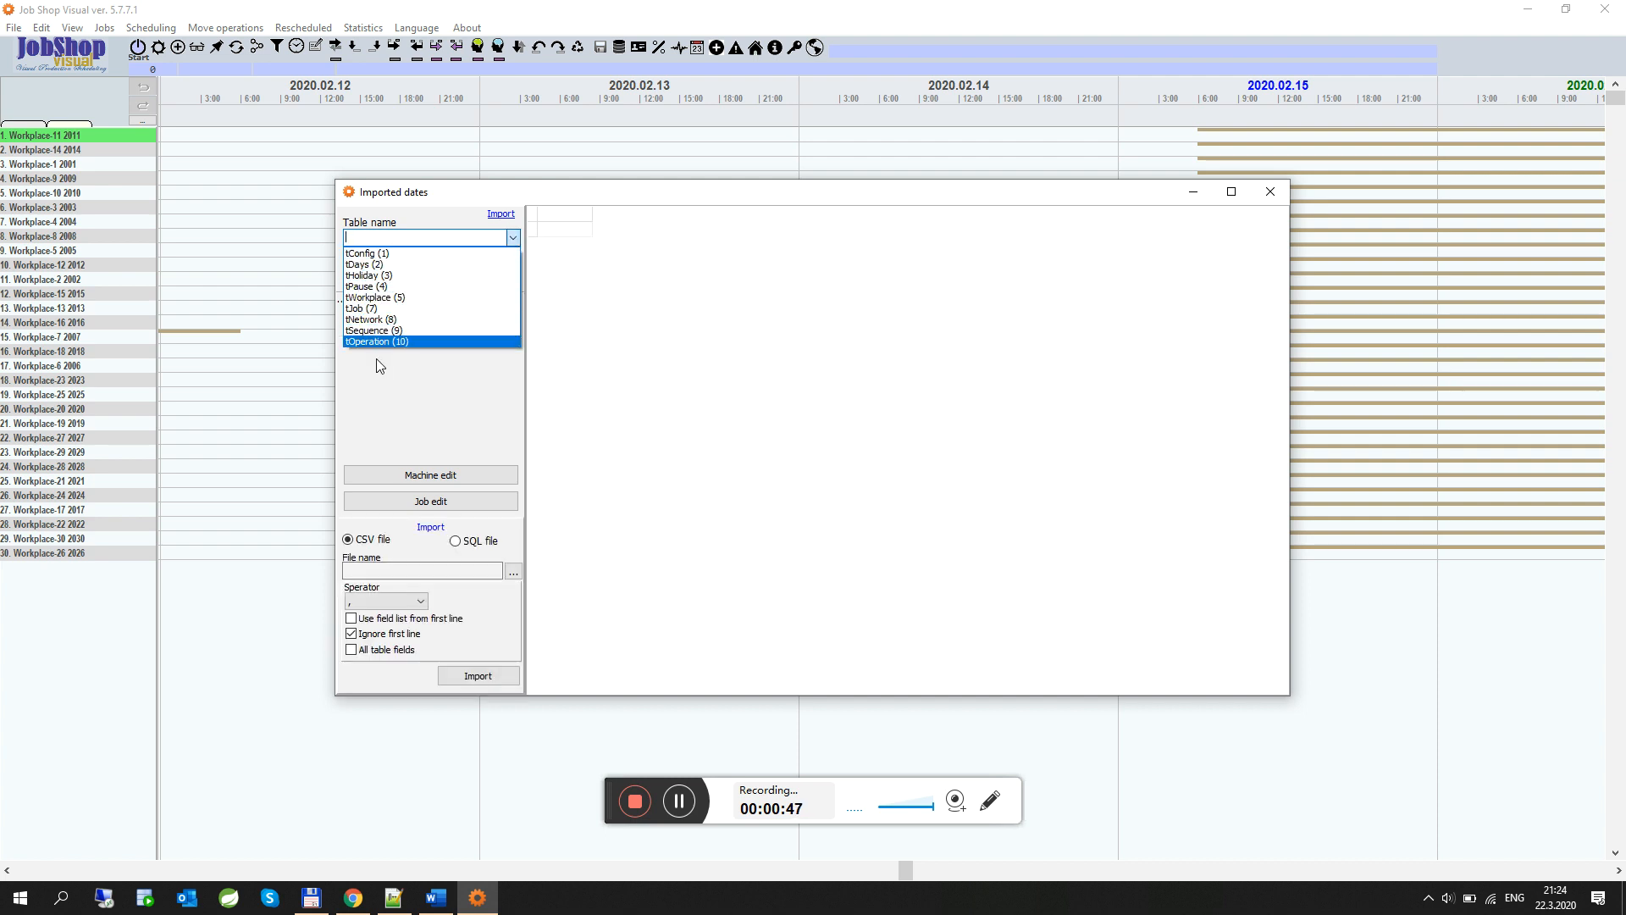
pyautogui.click(1276, 195)
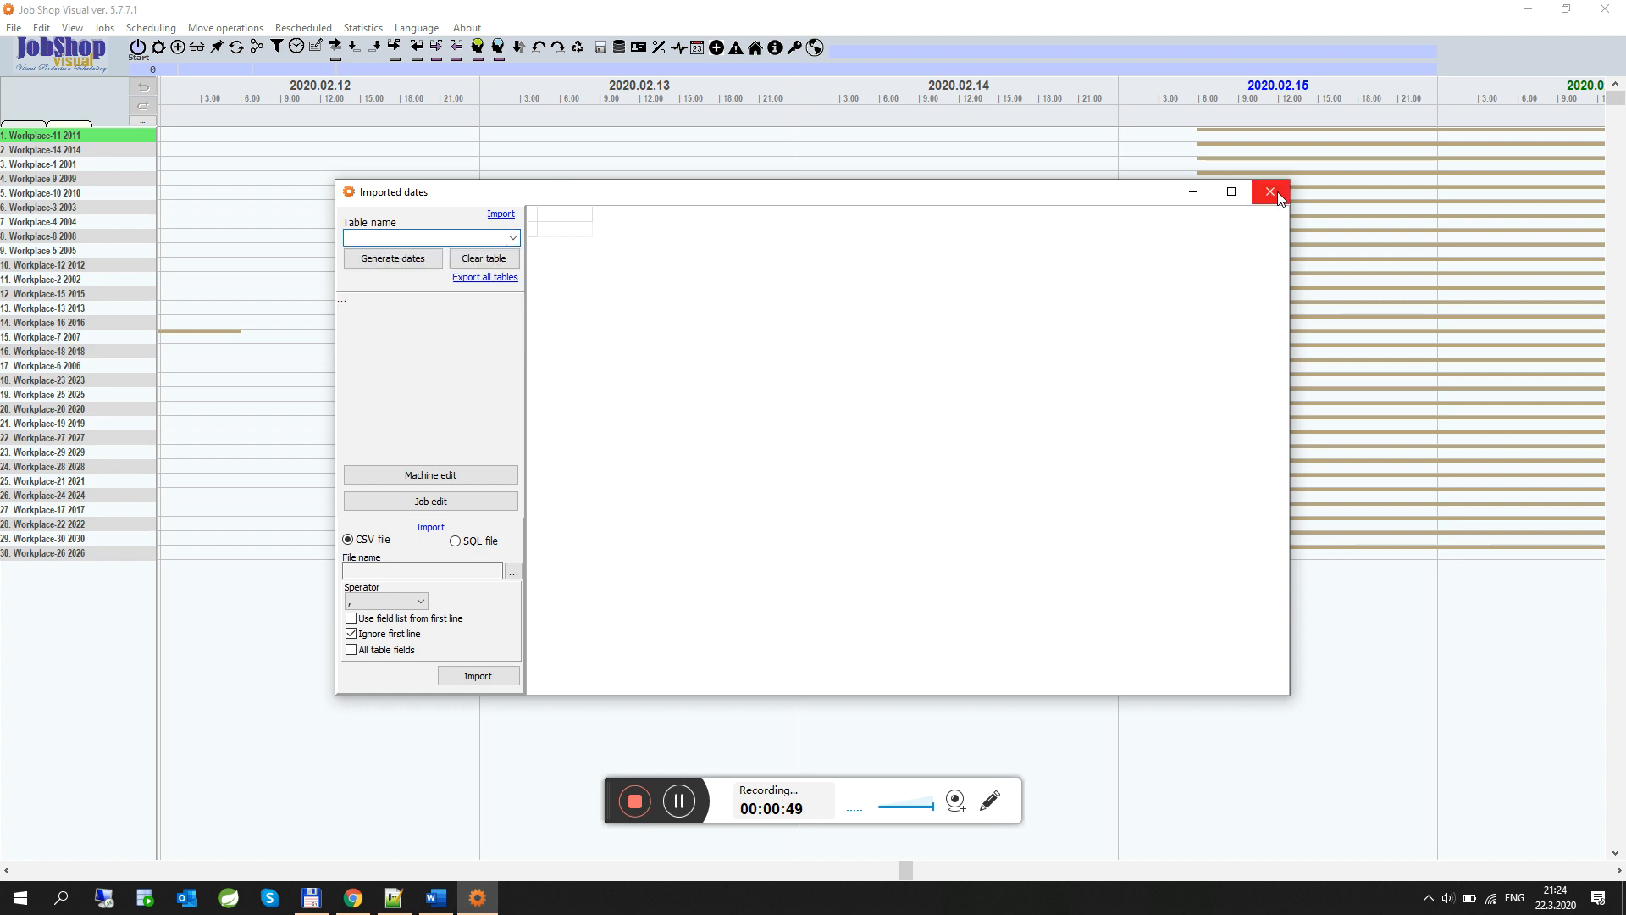
pyautogui.click(1279, 196)
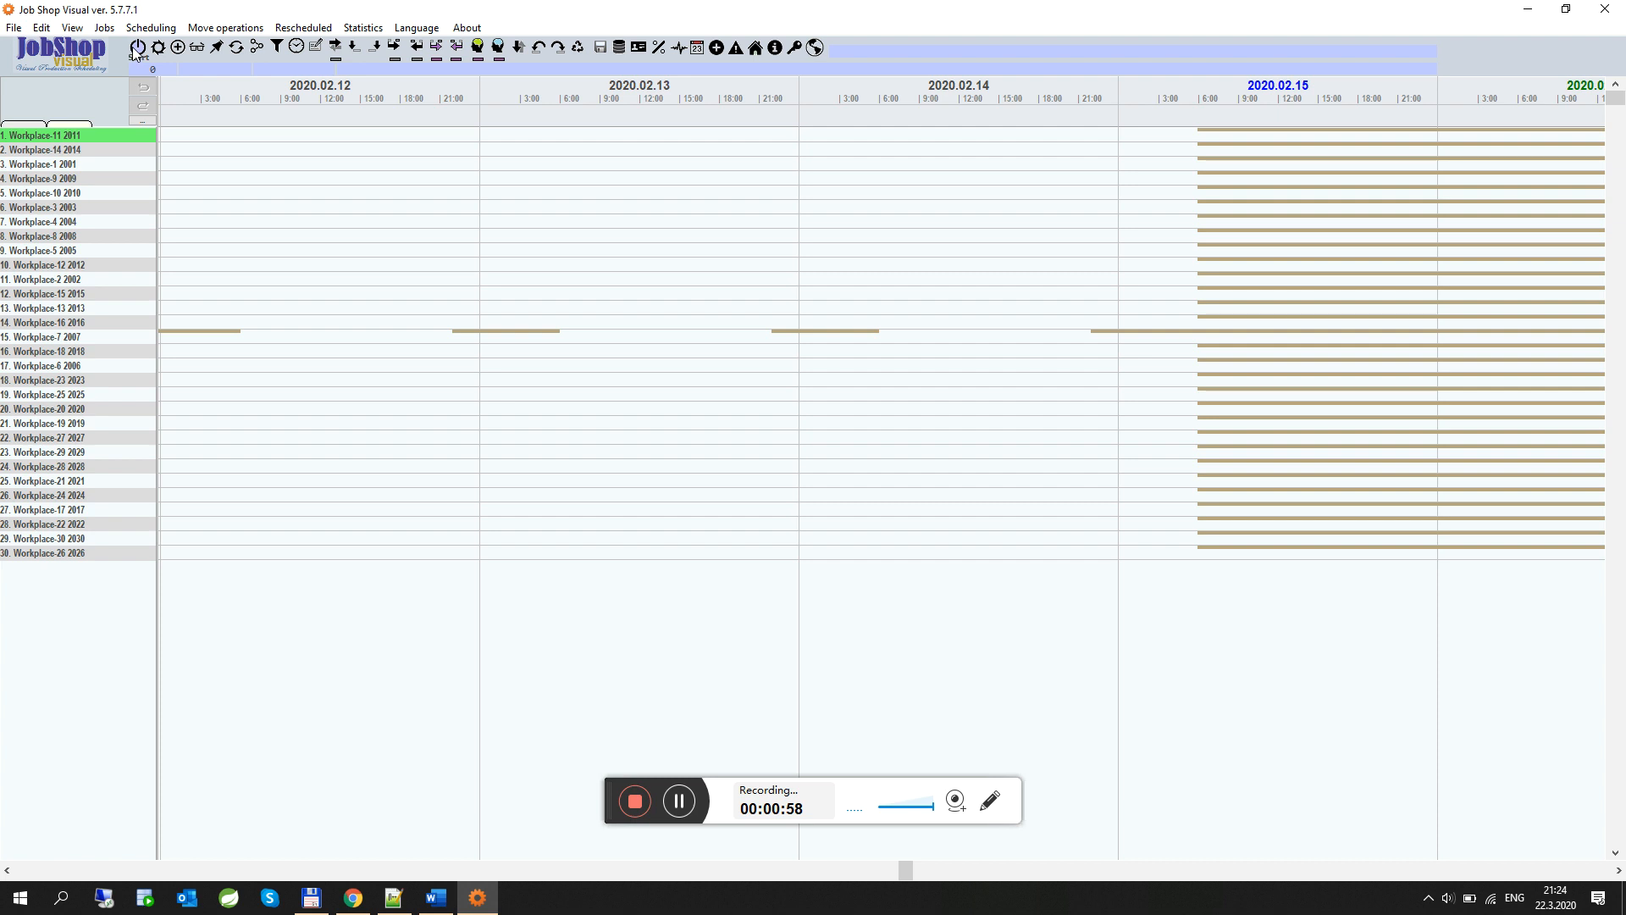
# Start scheduling from 12.2.2020 at 6:00:00 and confirm the start date
pyautogui.click(136, 49)
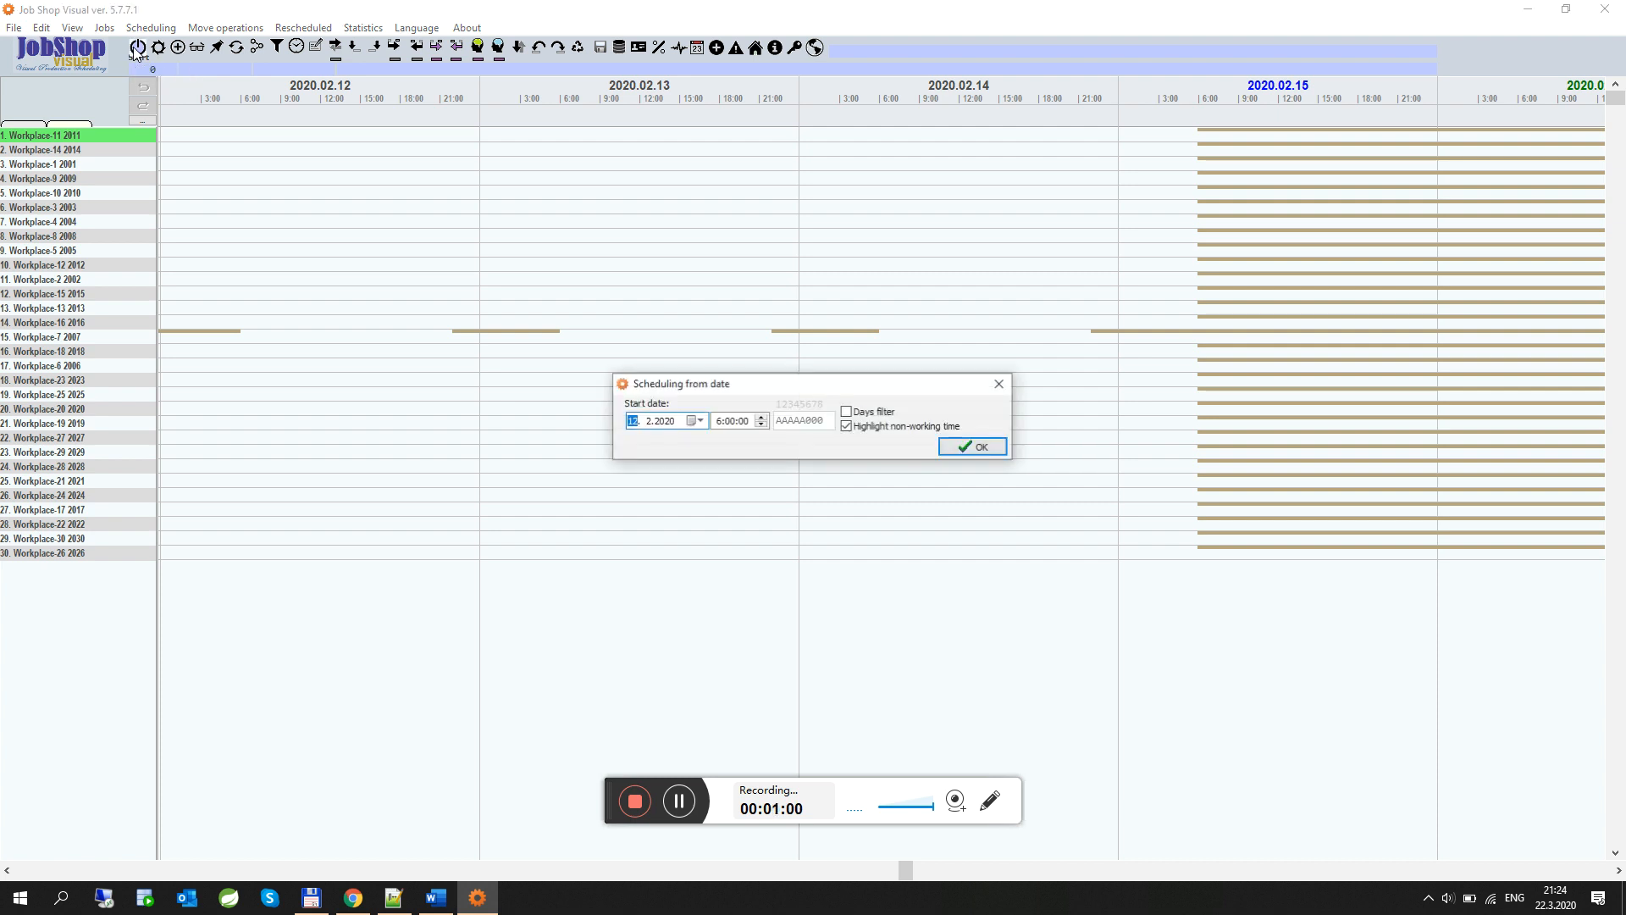
pyautogui.click(743, 420)
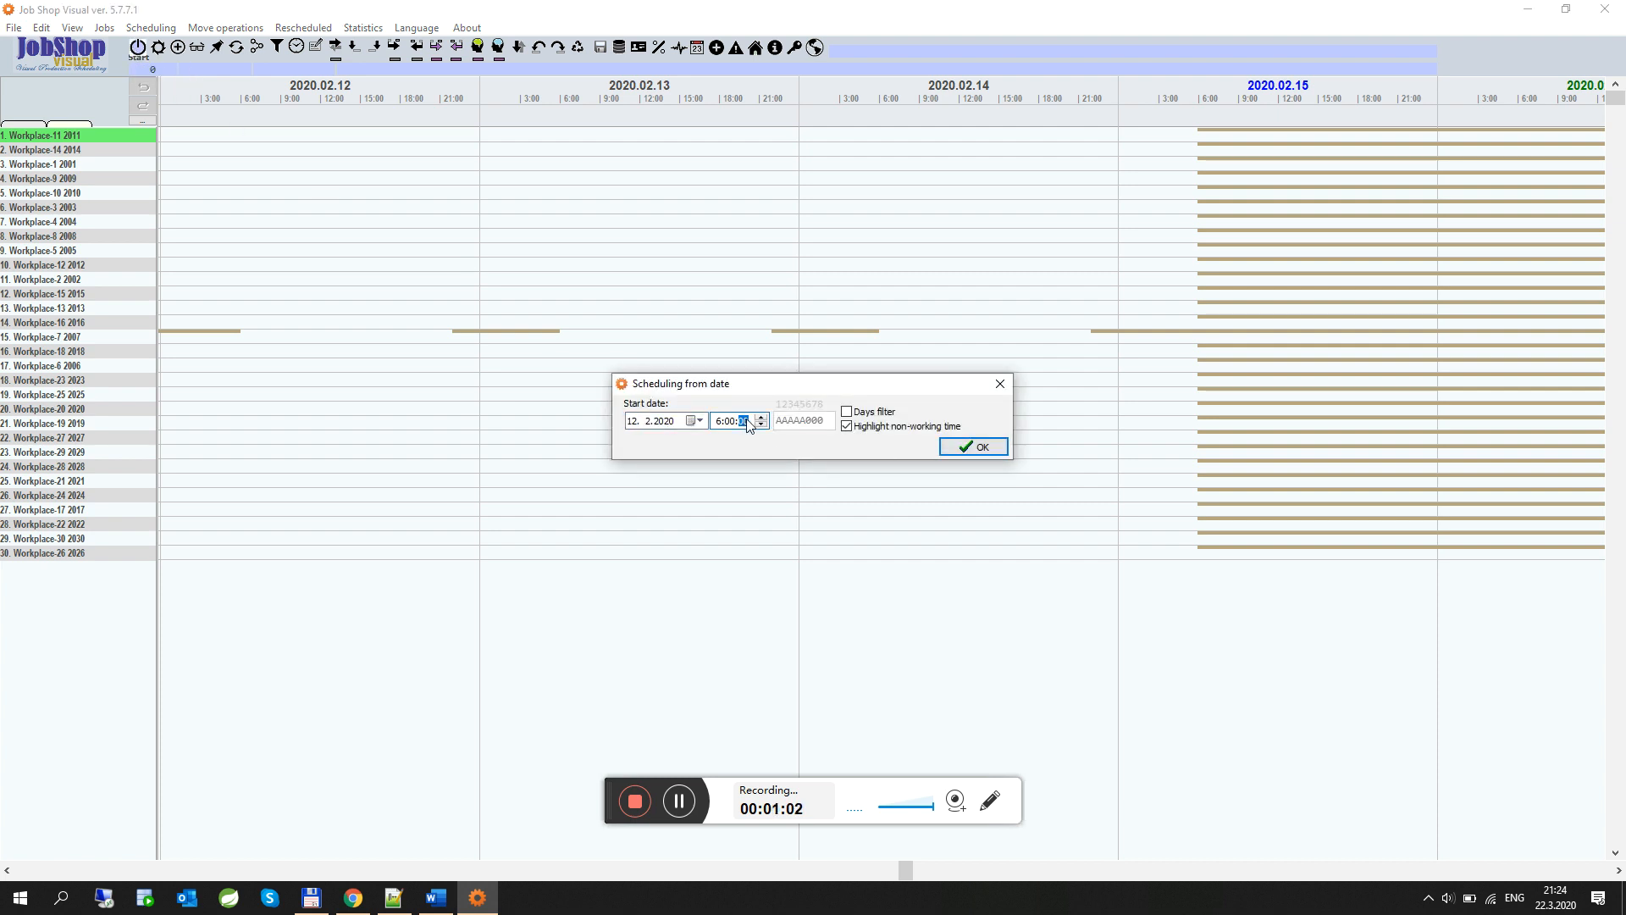
pyautogui.click(977, 447)
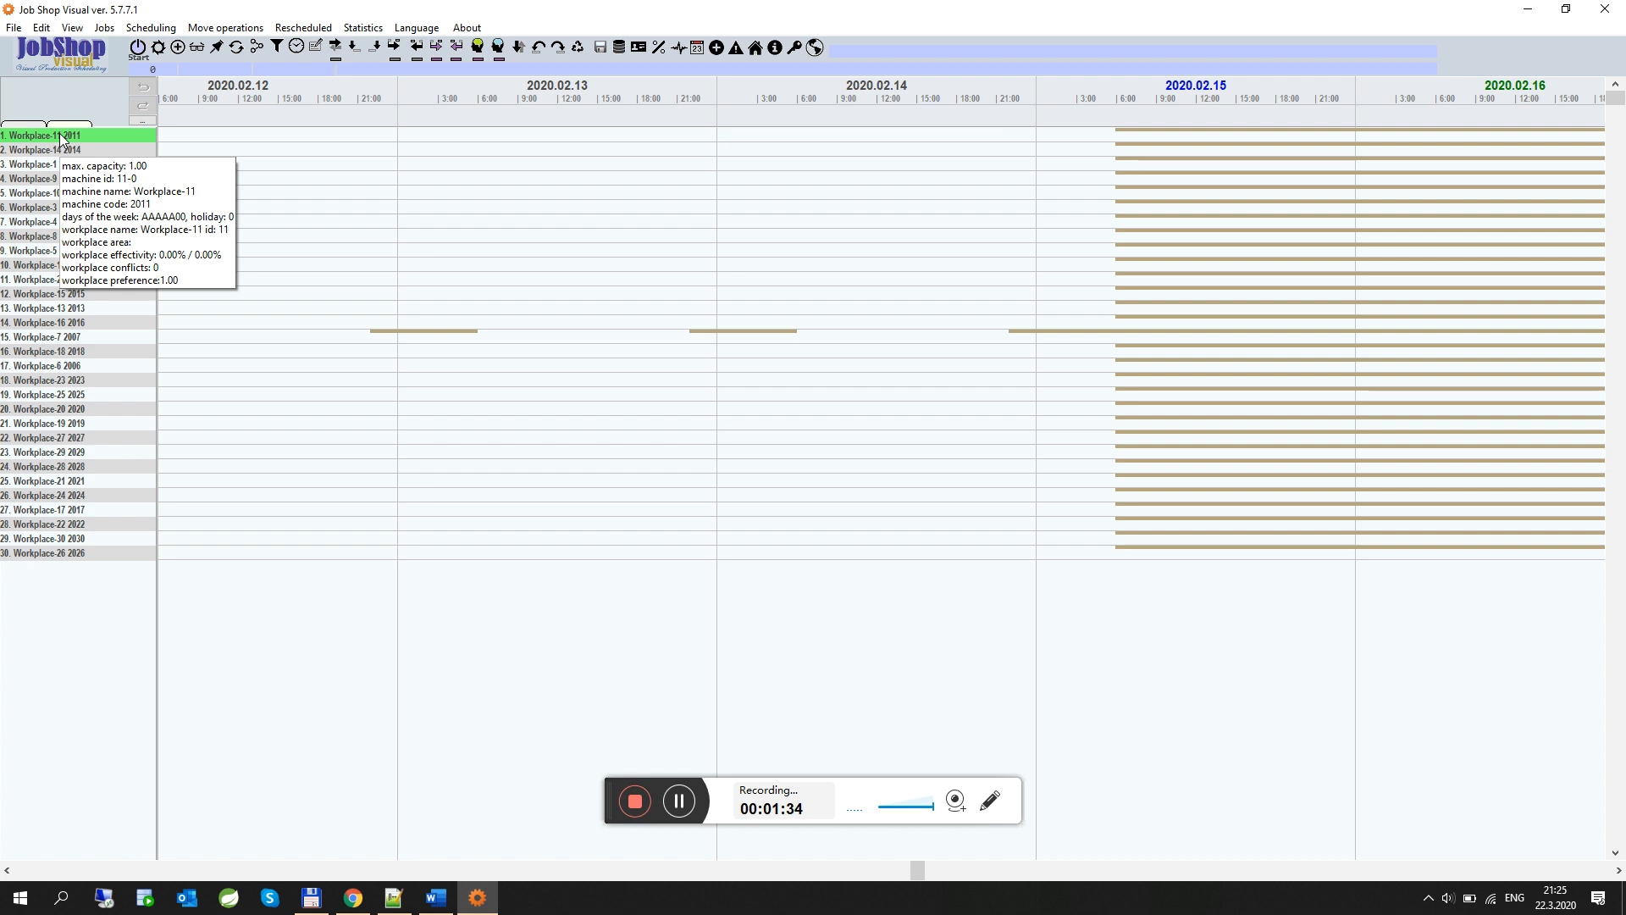
# Inspect Workplace-7's settings in its workplace editor, then close the editor
pyautogui.moveTo(87, 560)
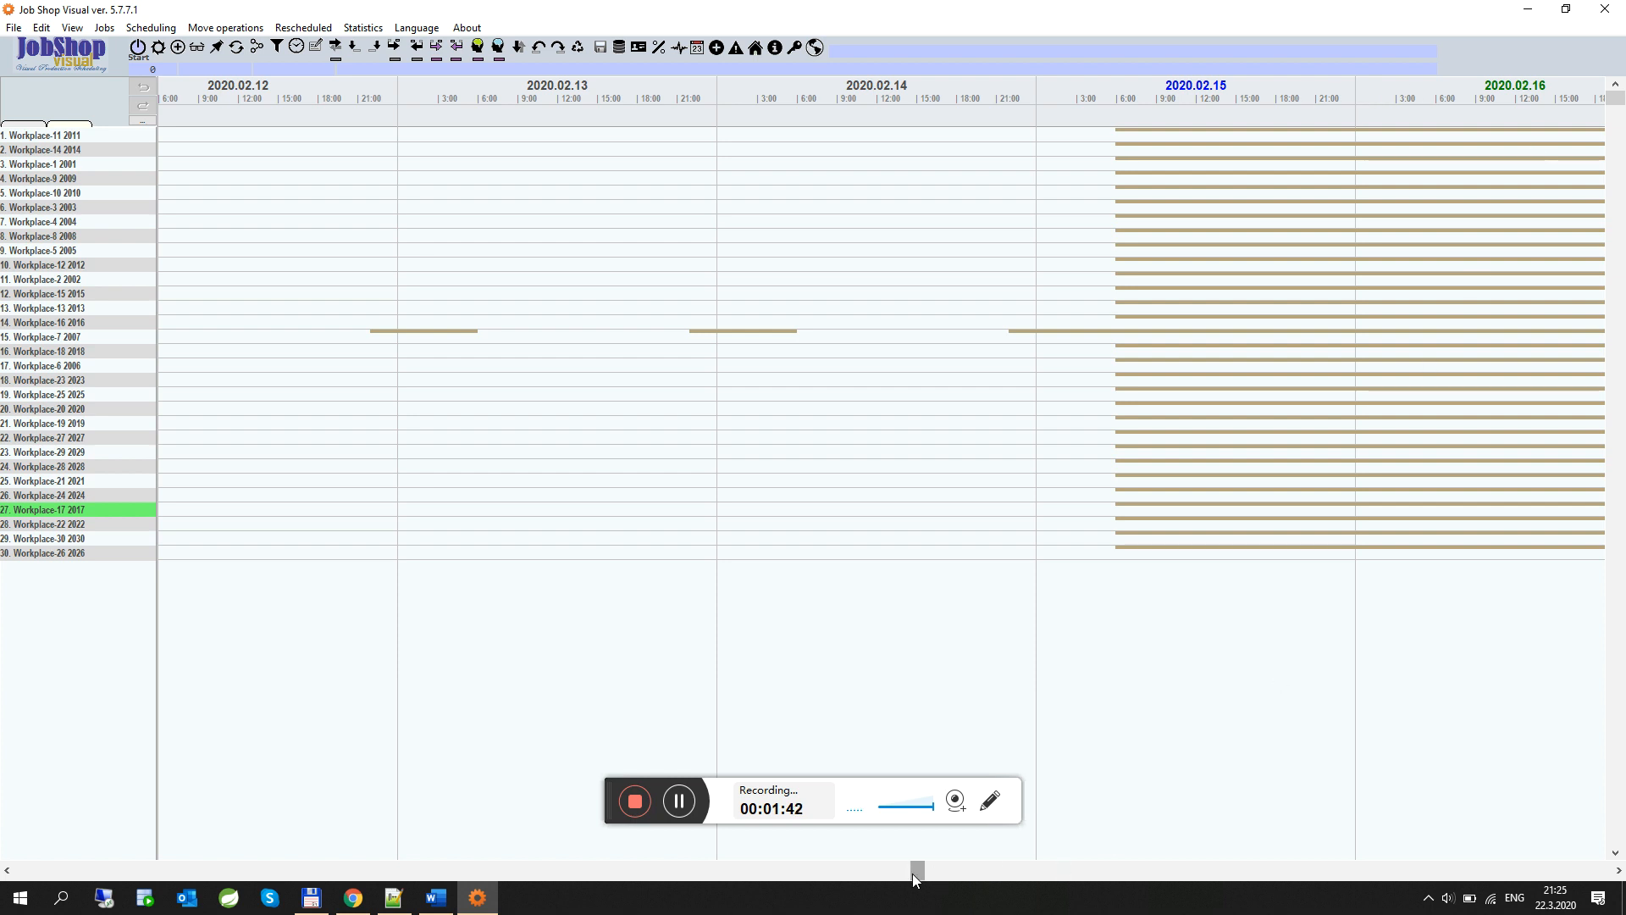
pyautogui.moveTo(914, 873)
pyautogui.mouseDown()
pyautogui.moveTo(1053, 875)
pyautogui.moveTo(894, 875)
pyautogui.mouseUp()
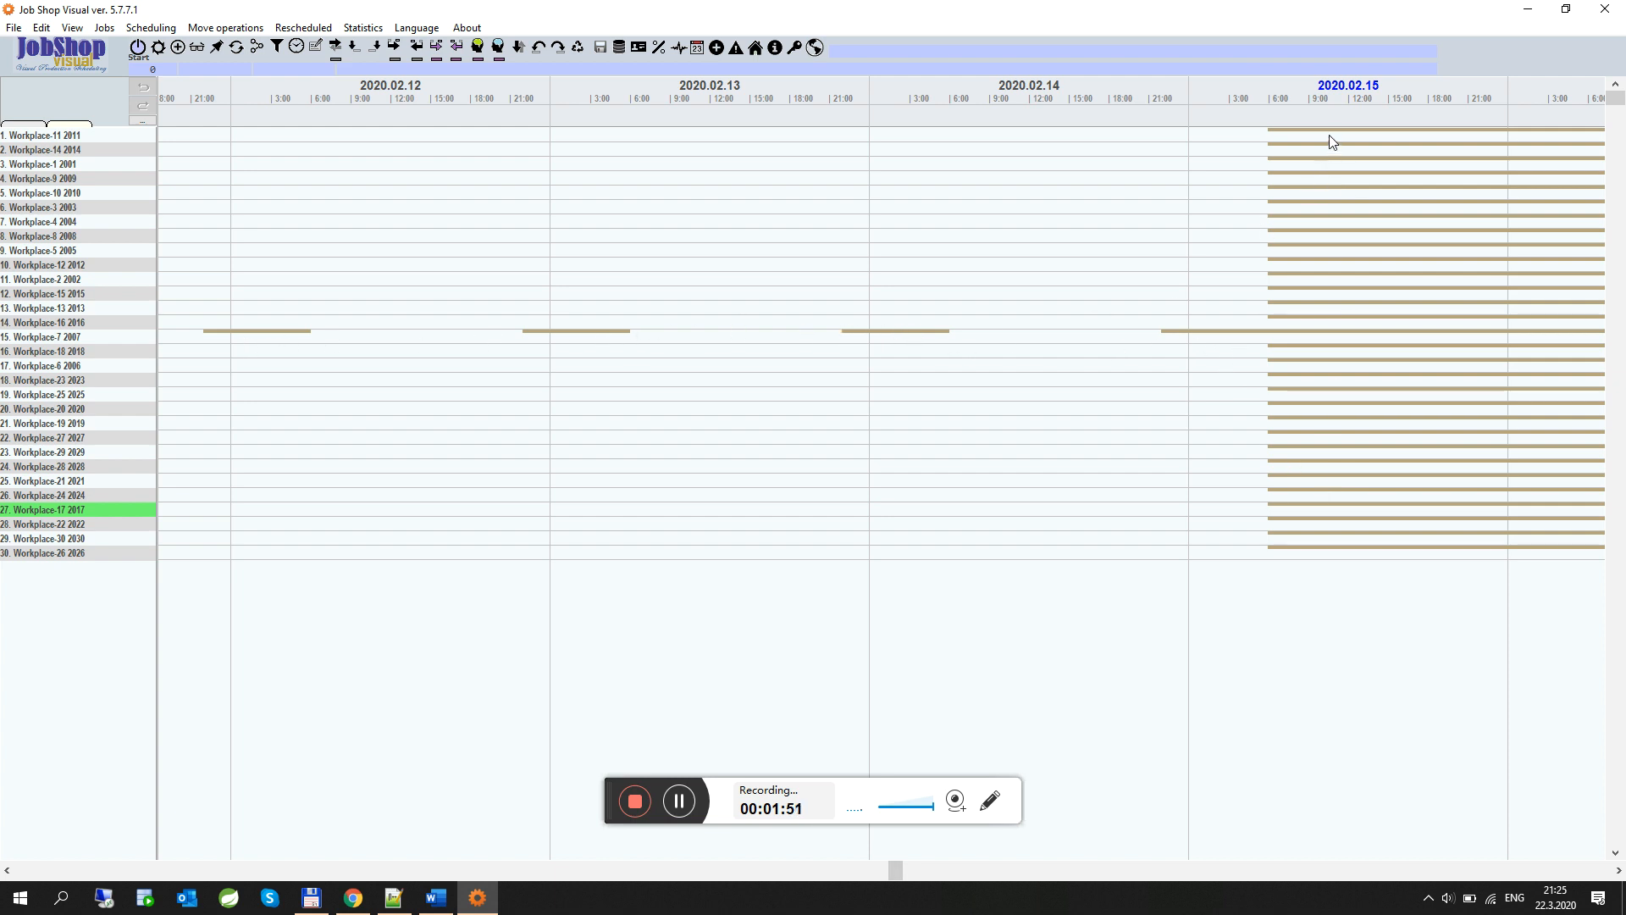
pyautogui.moveTo(898, 869); pyautogui.dragTo(956, 872)
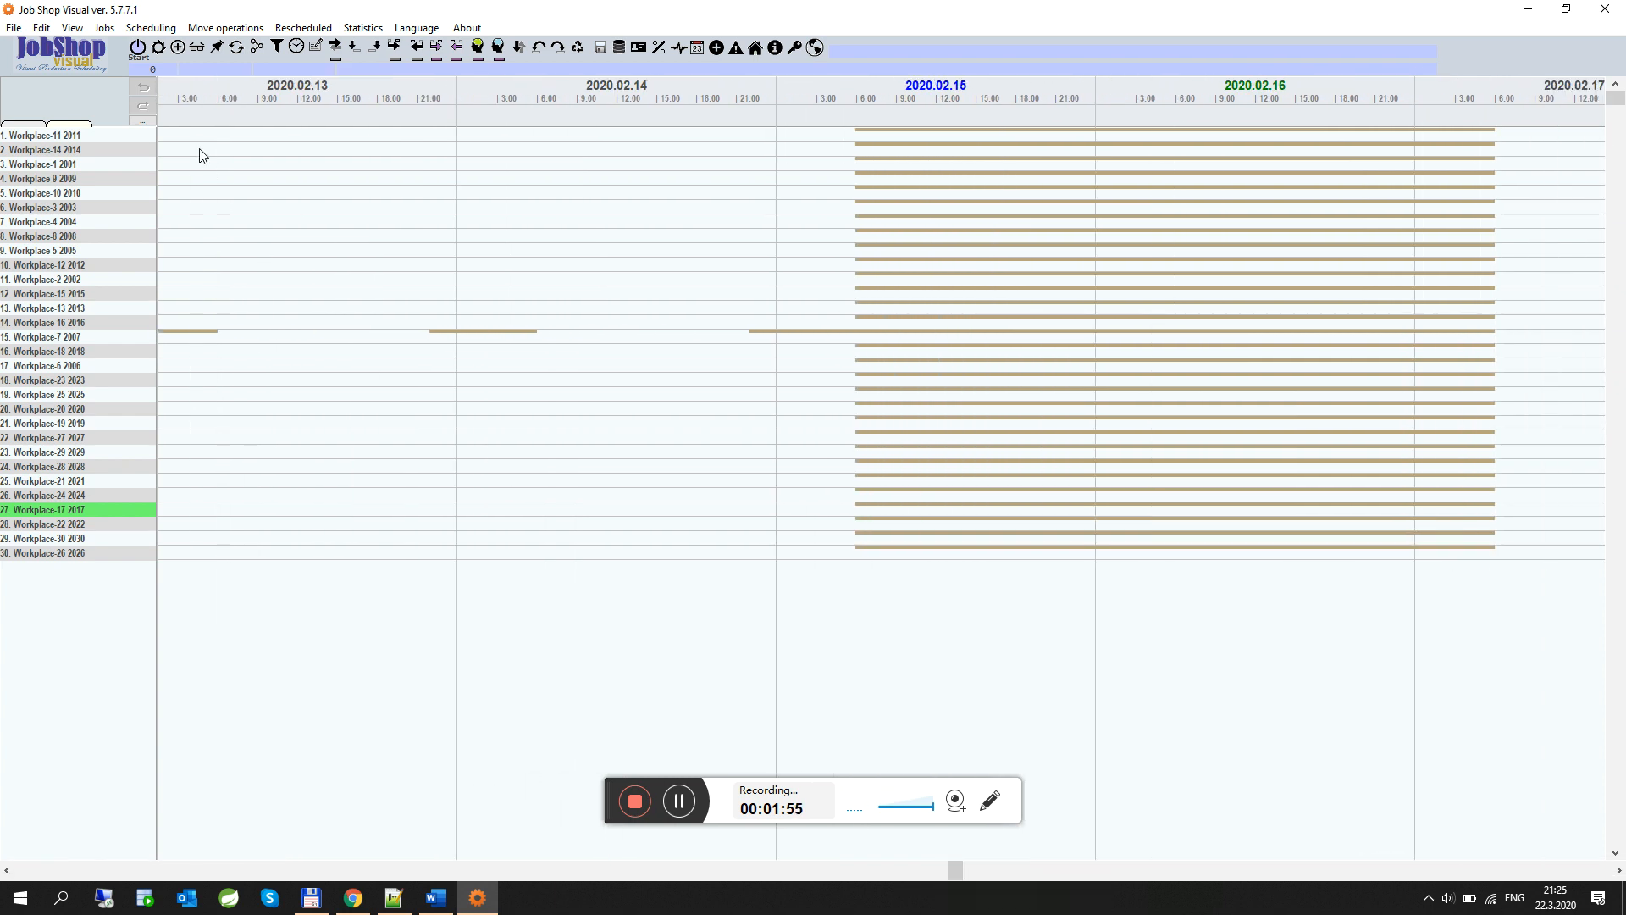
pyautogui.click(130, 339)
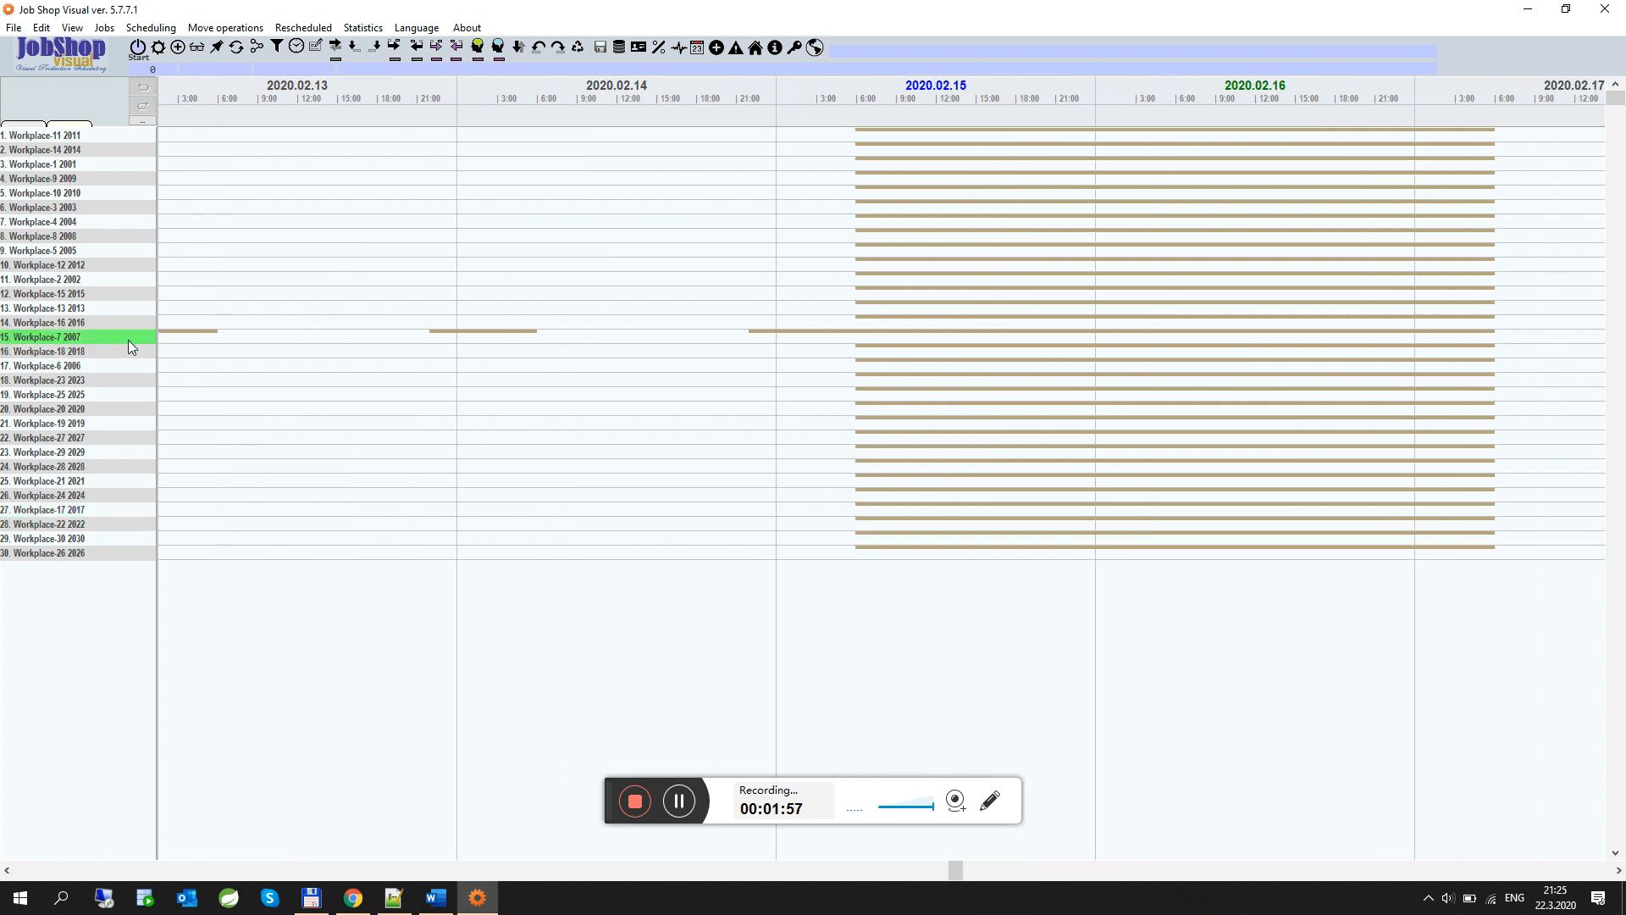
pyautogui.doubleClick(129, 338)
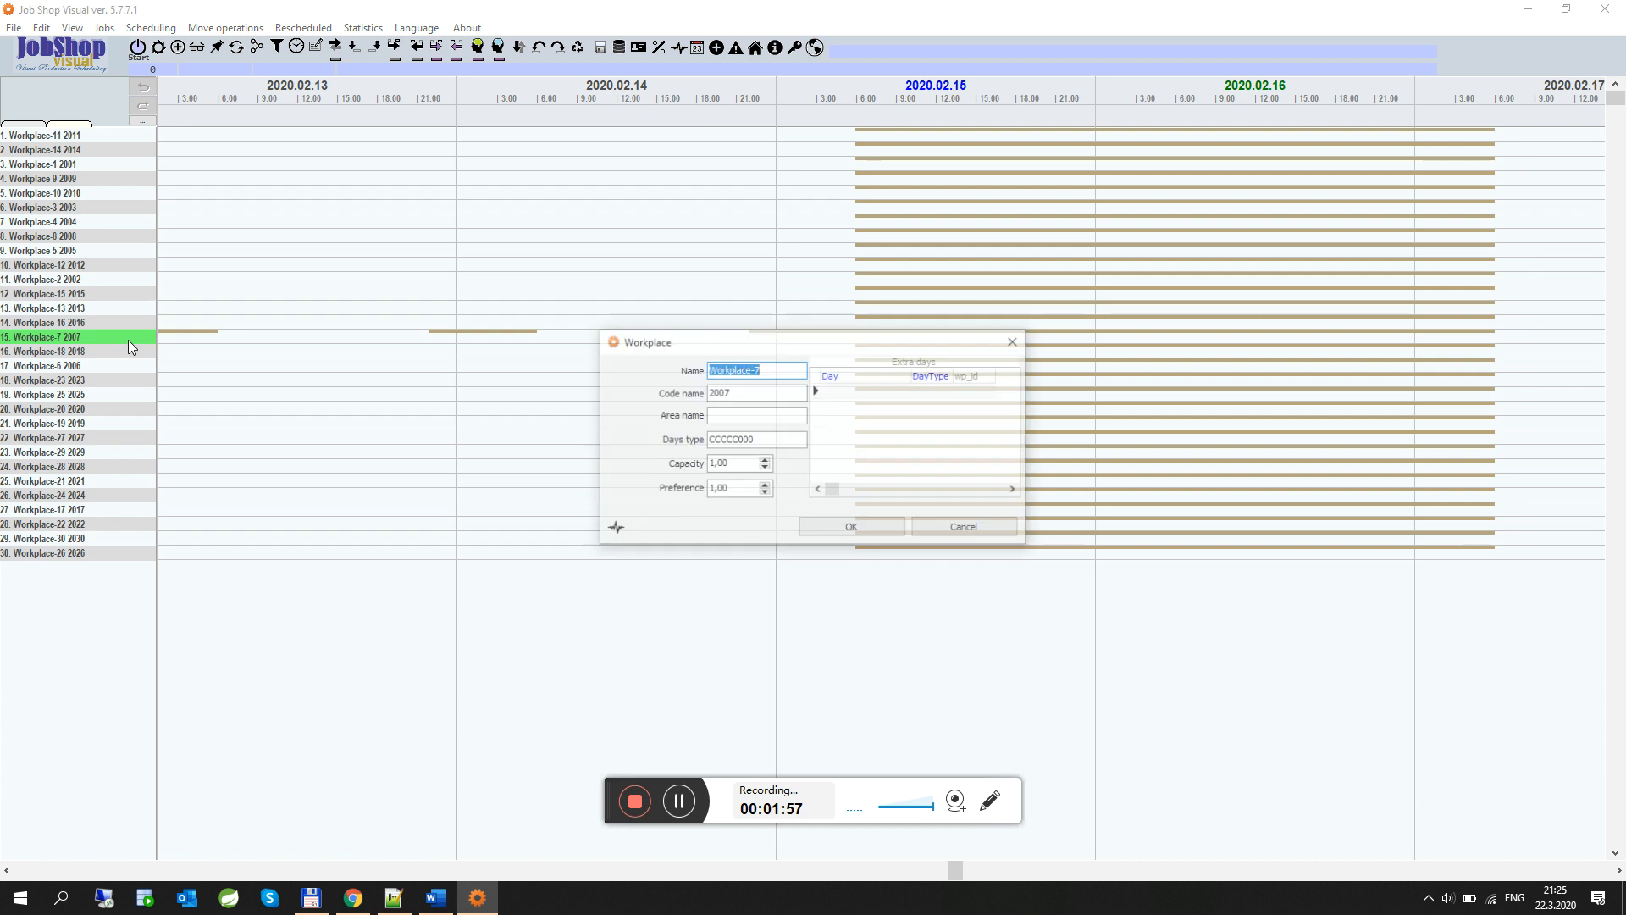
pyautogui.click(1022, 340)
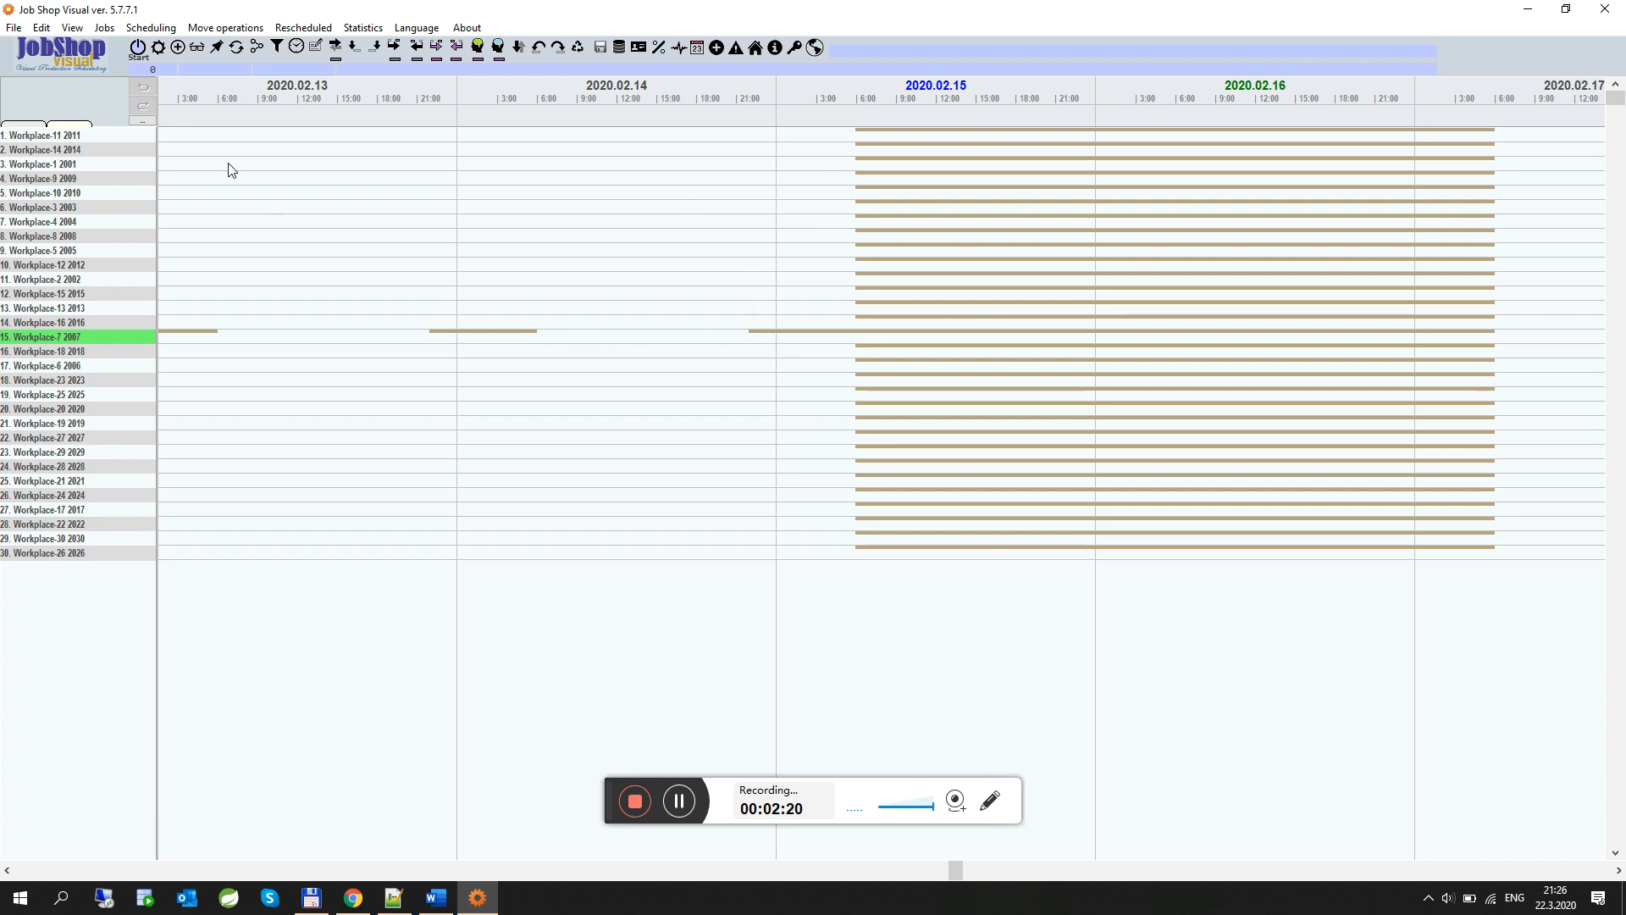
# Open the jobs list and browse the Job-16, Job-6 and Job-15 rows
pyautogui.click(158, 47)
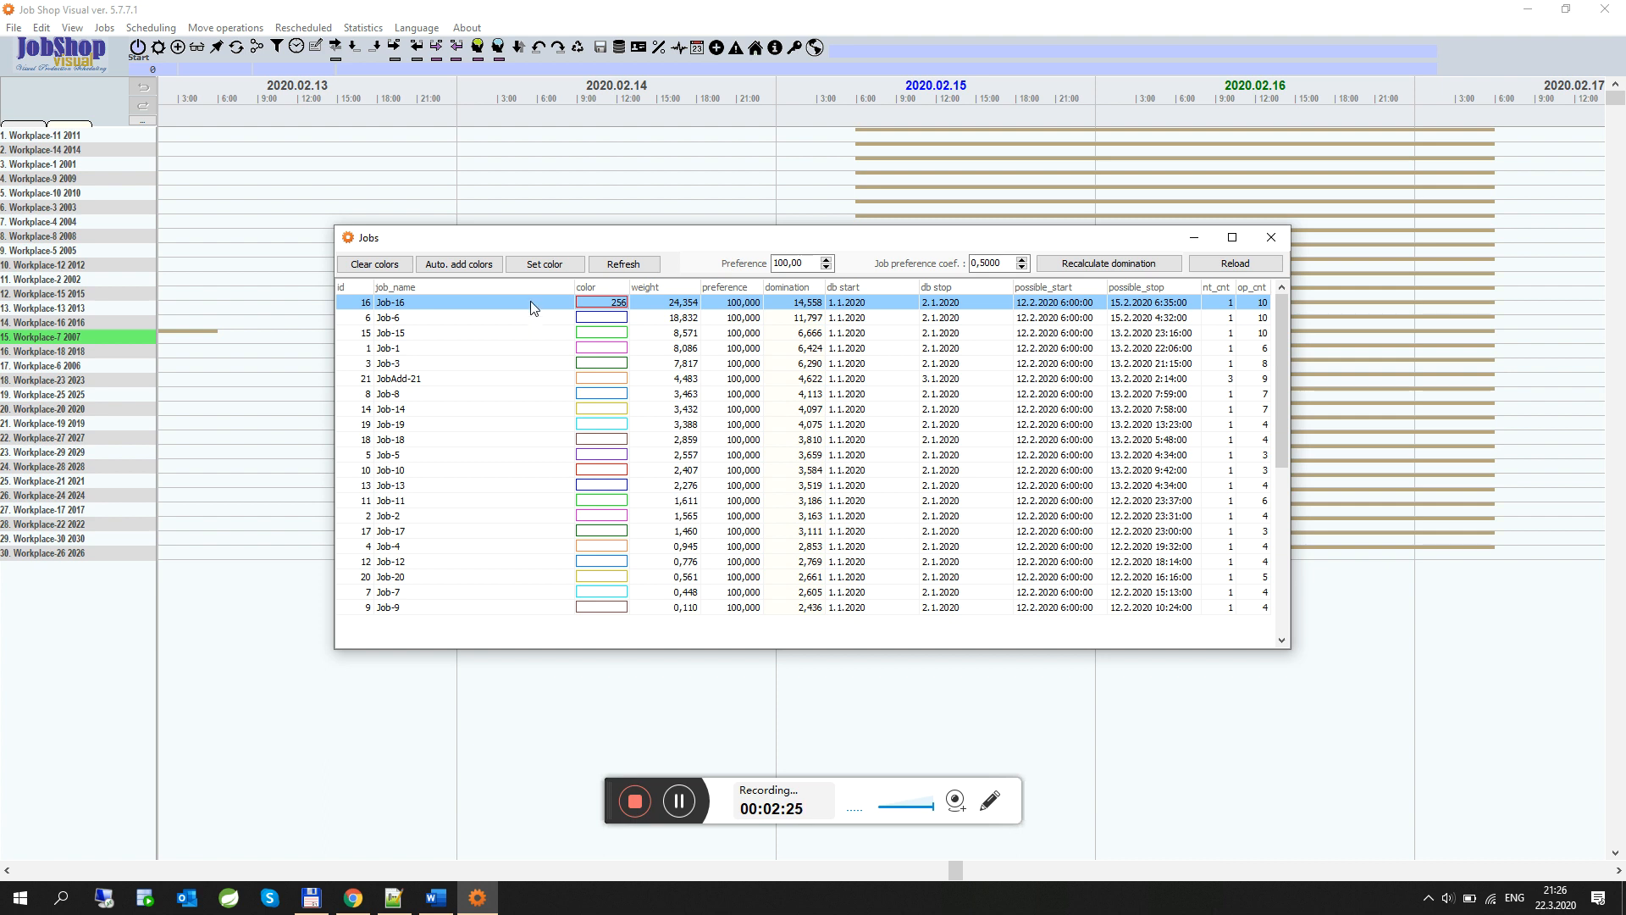
pyautogui.moveTo(598, 244); pyautogui.dragTo(470, 170)
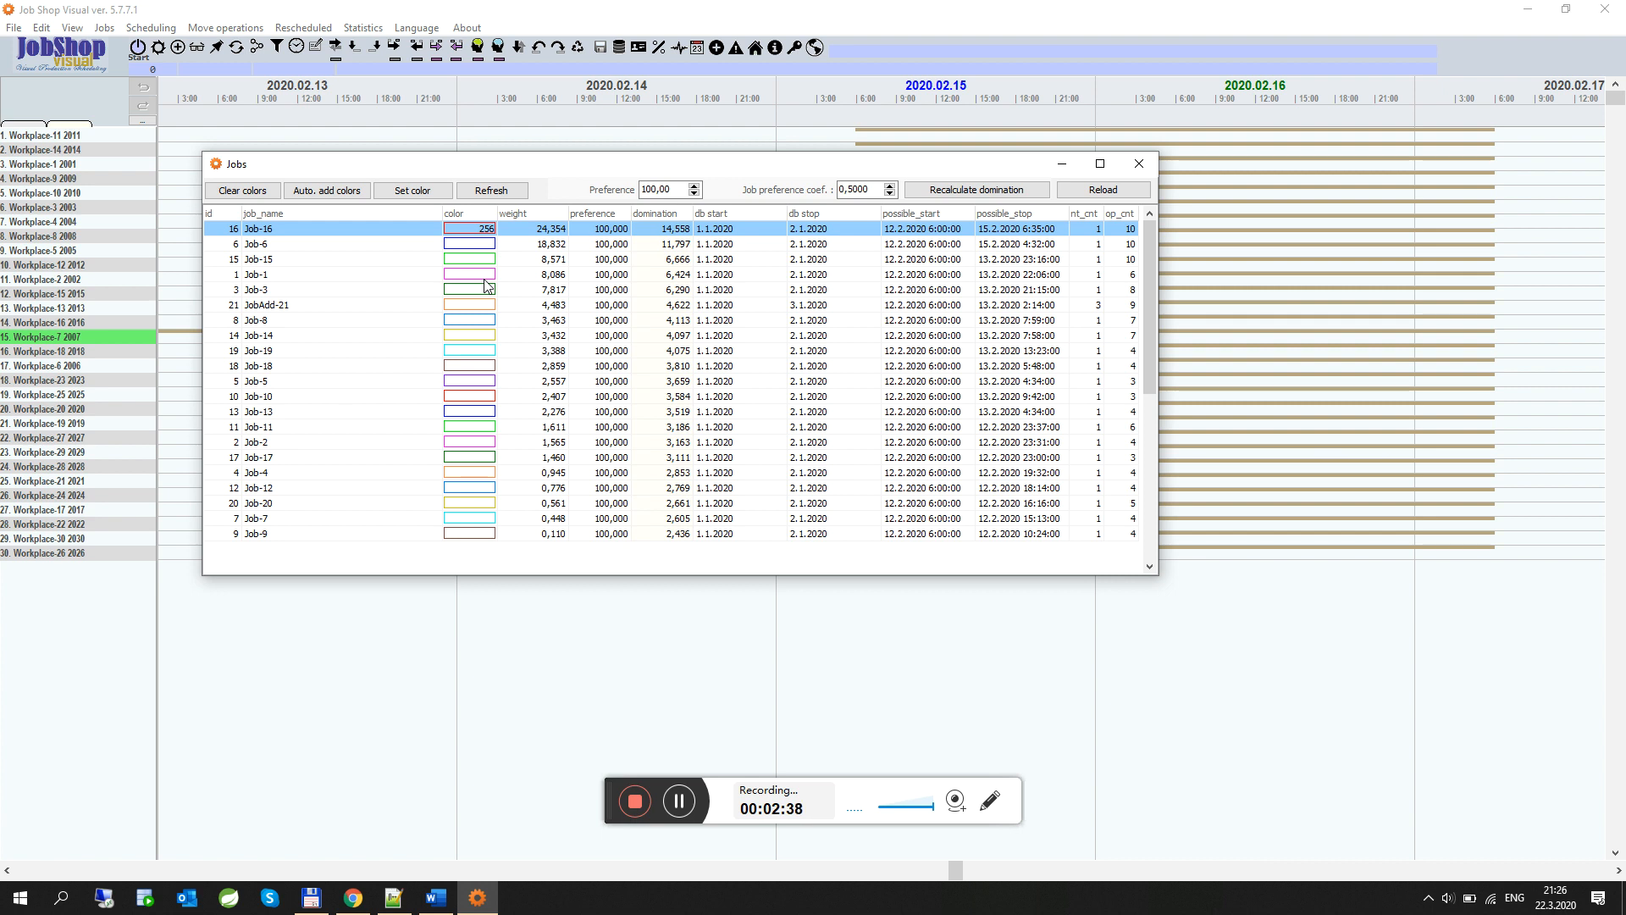
pyautogui.click(259, 245)
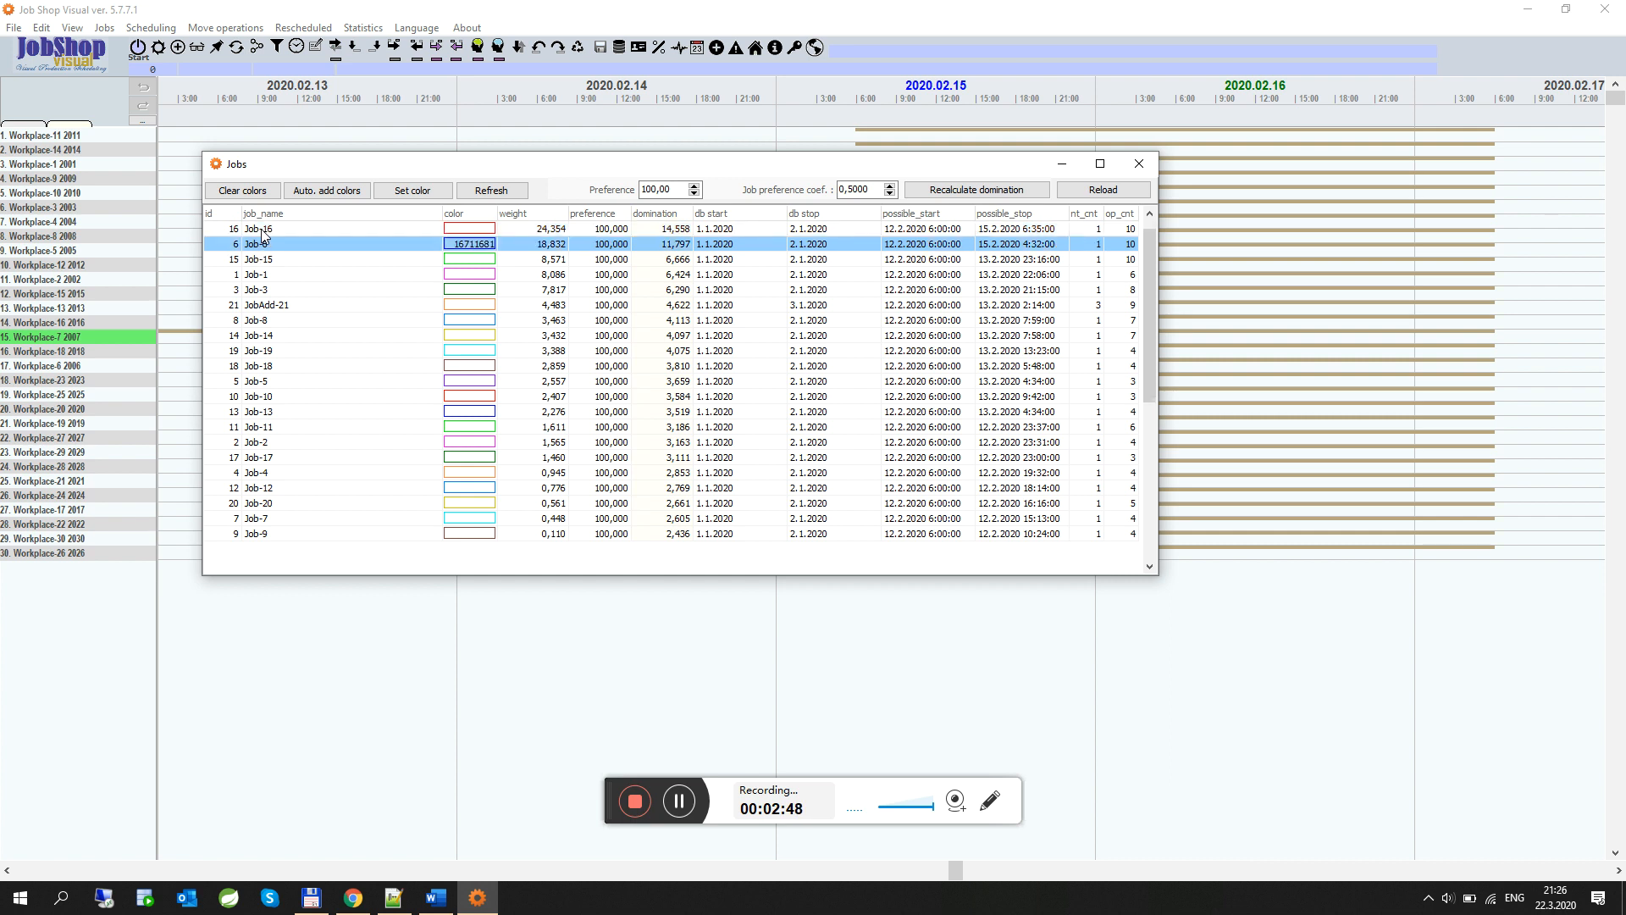
pyautogui.click(263, 232)
pyautogui.click(264, 259)
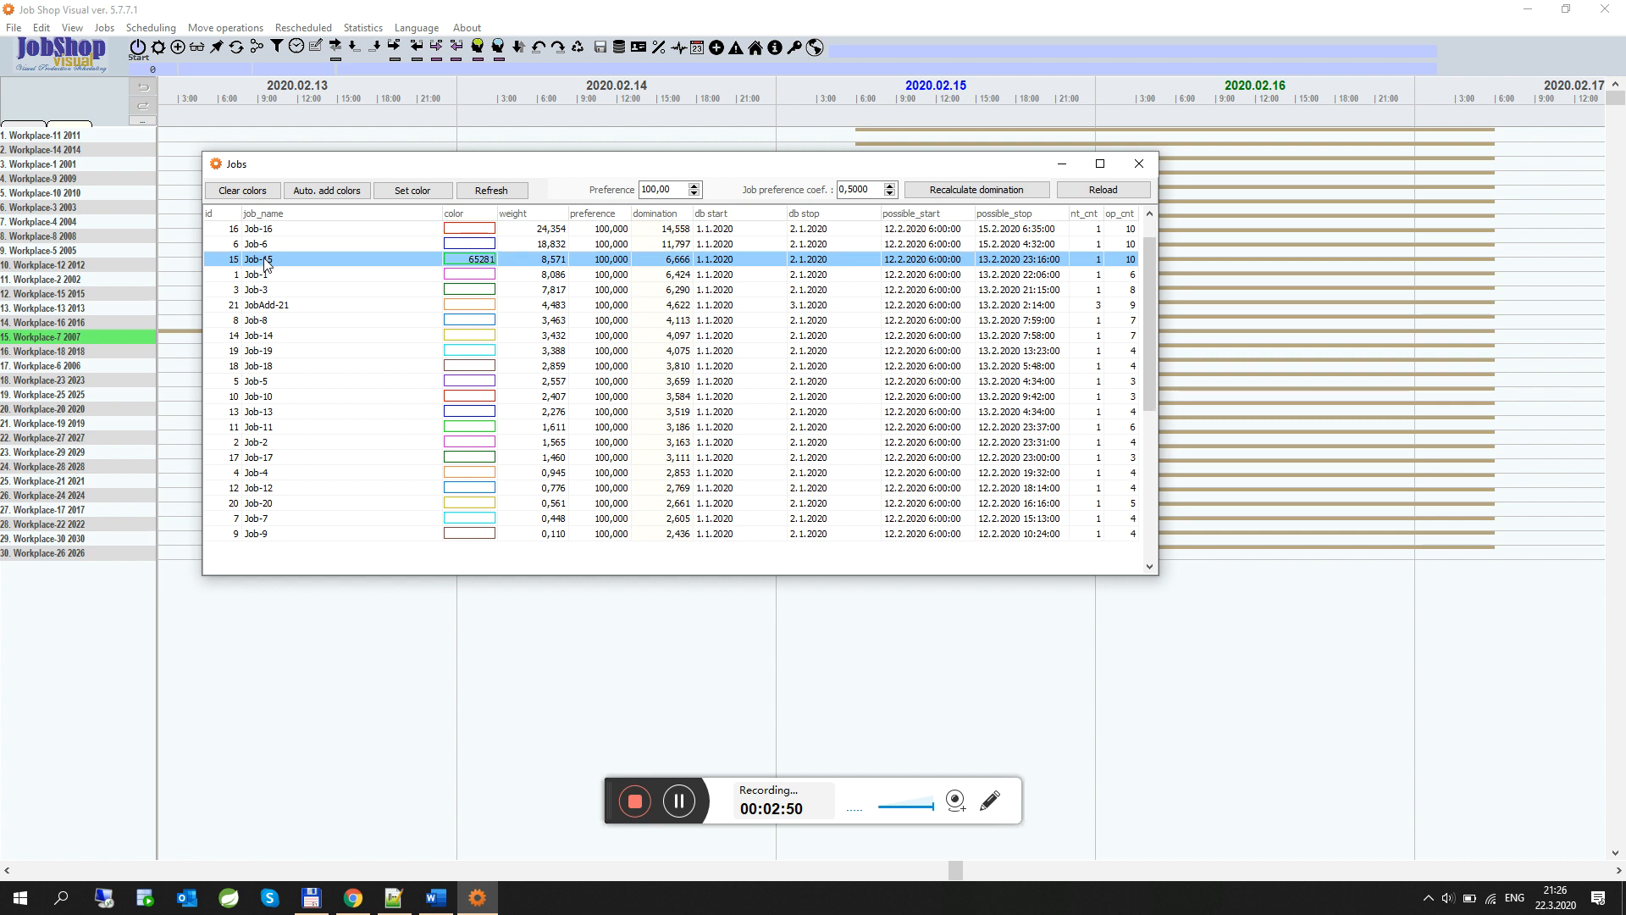
pyautogui.moveTo(1157, 415); pyautogui.dragTo(1339, 428)
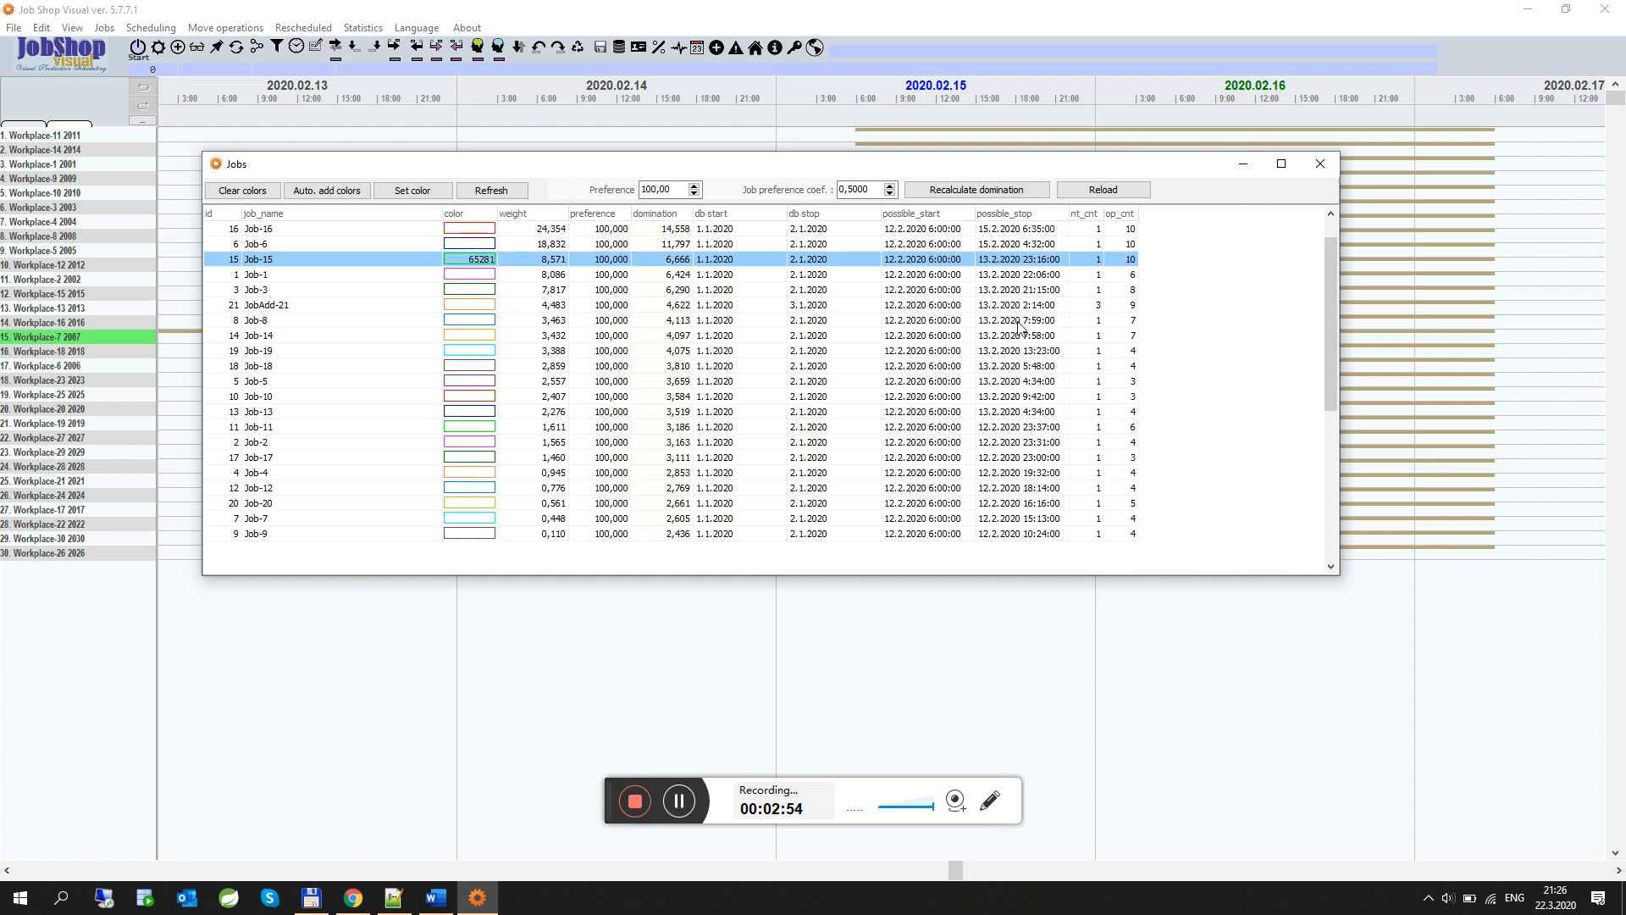
pyautogui.click(267, 233)
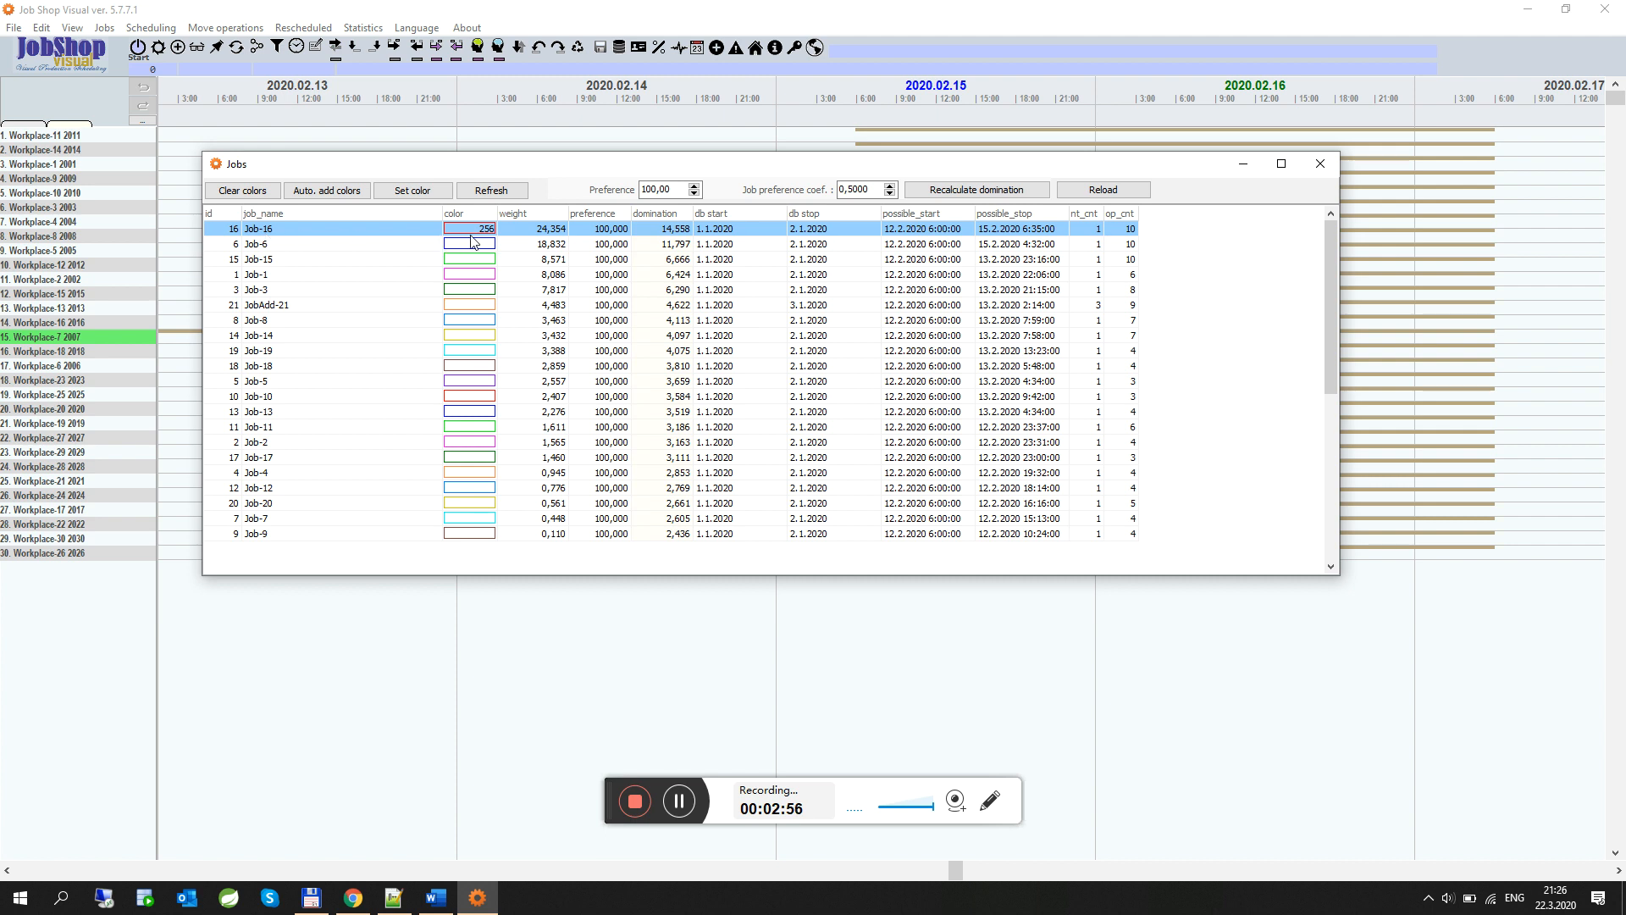
pyautogui.click(412, 189)
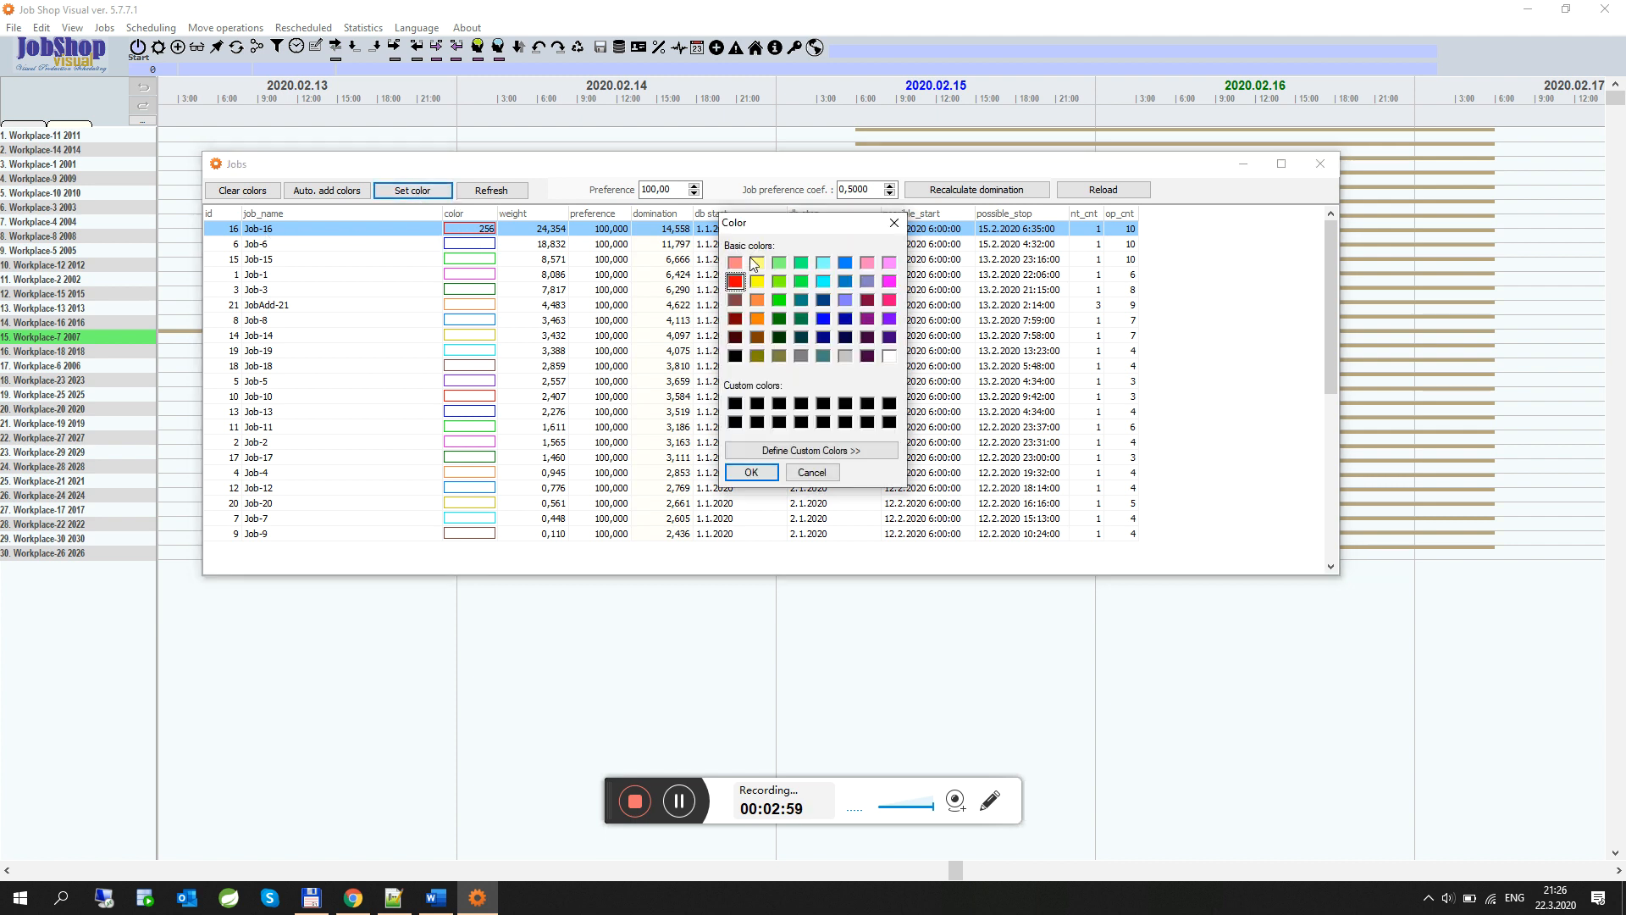
pyautogui.click(893, 222)
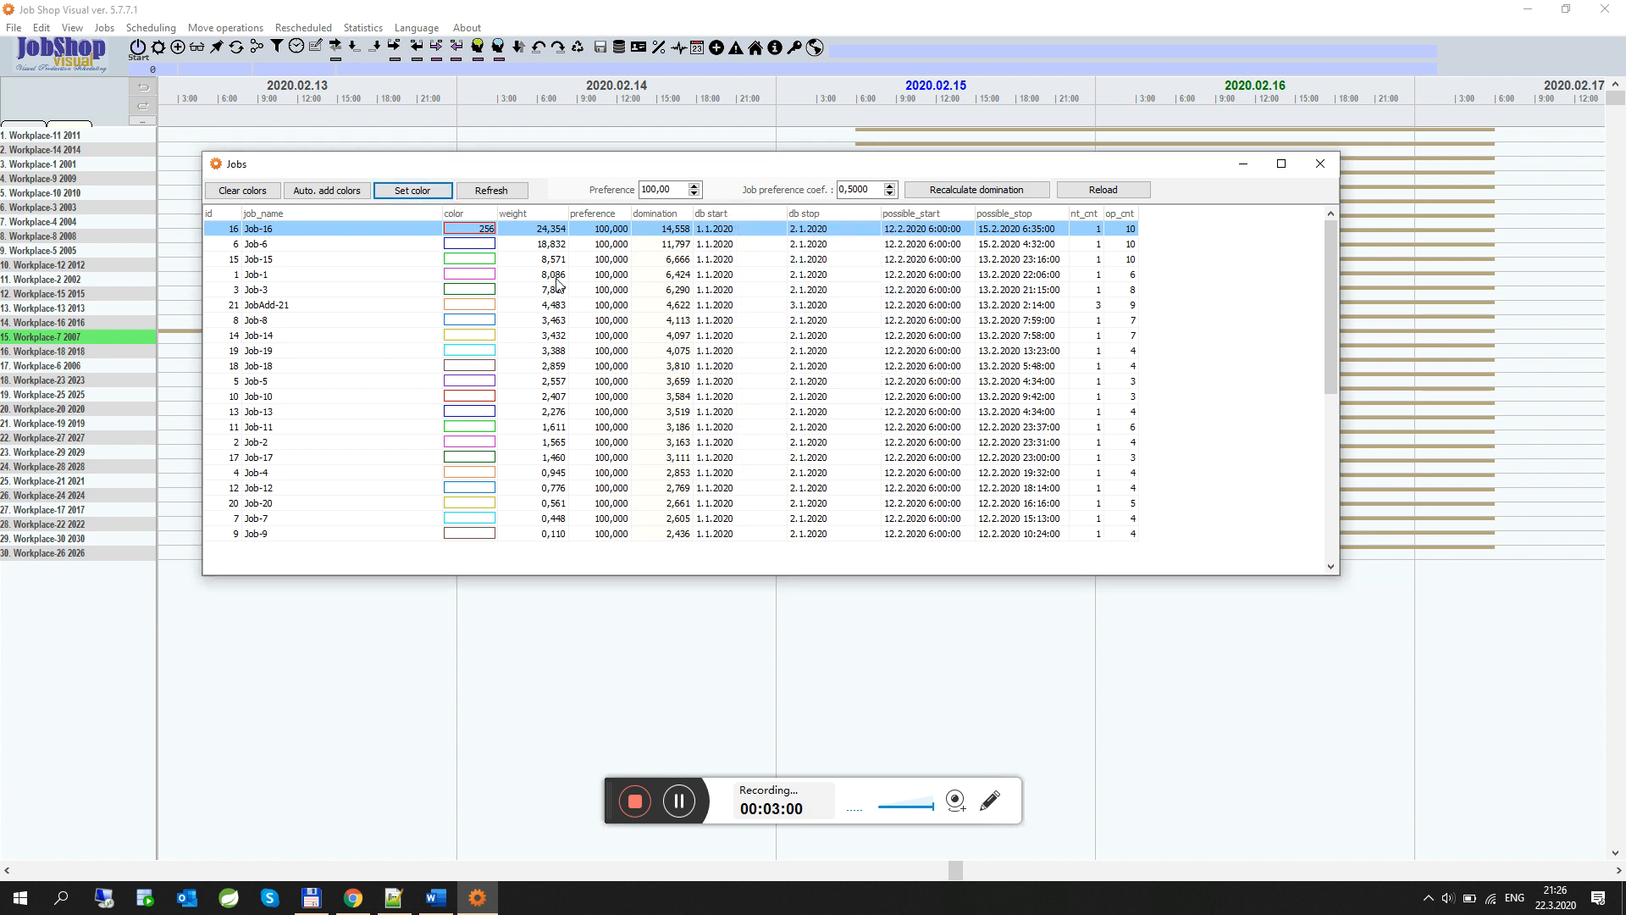
pyautogui.click(473, 244)
pyautogui.click(415, 191)
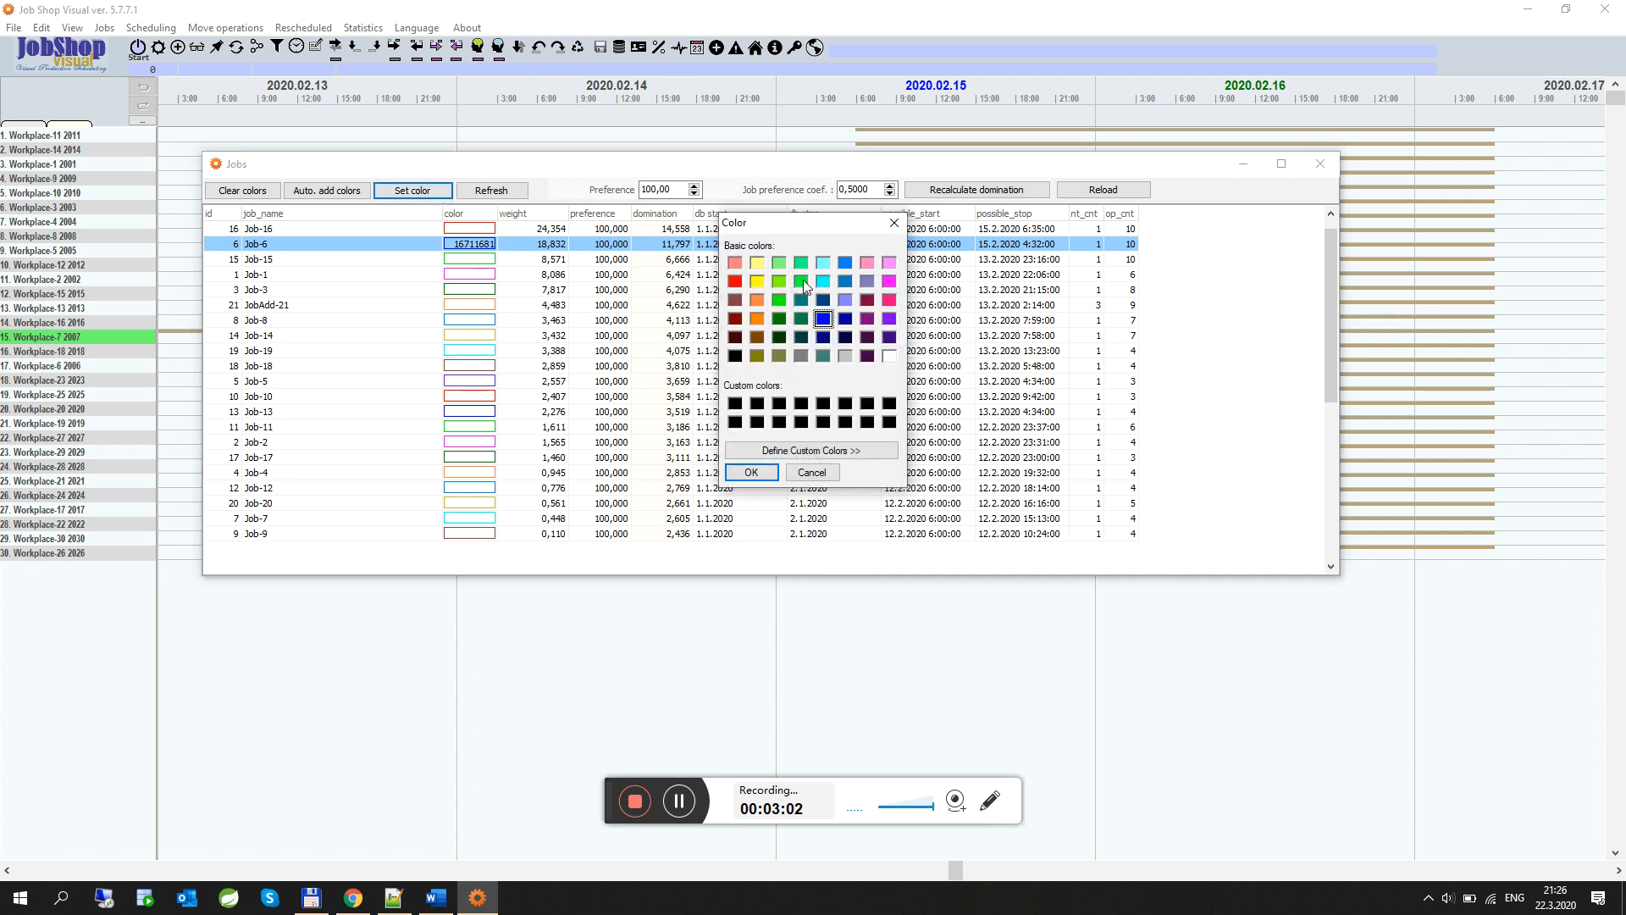
pyautogui.click(894, 223)
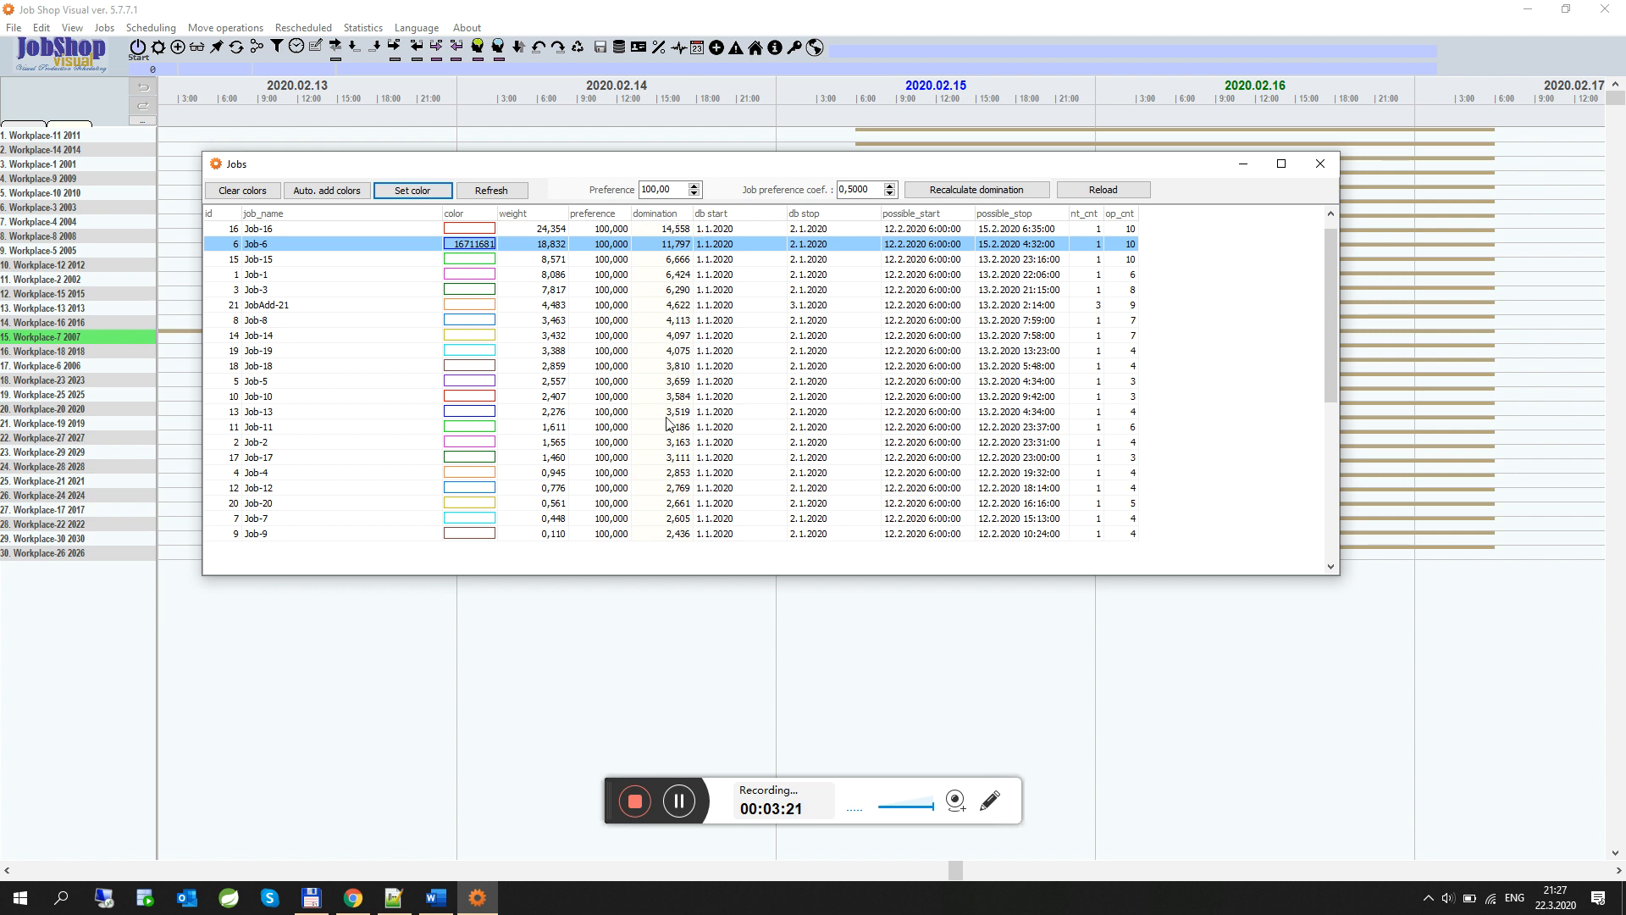
# Examine the job preference coefficient value, then close the jobs list
pyautogui.click(873, 188)
pyautogui.moveTo(872, 188); pyautogui.dragTo(841, 184)
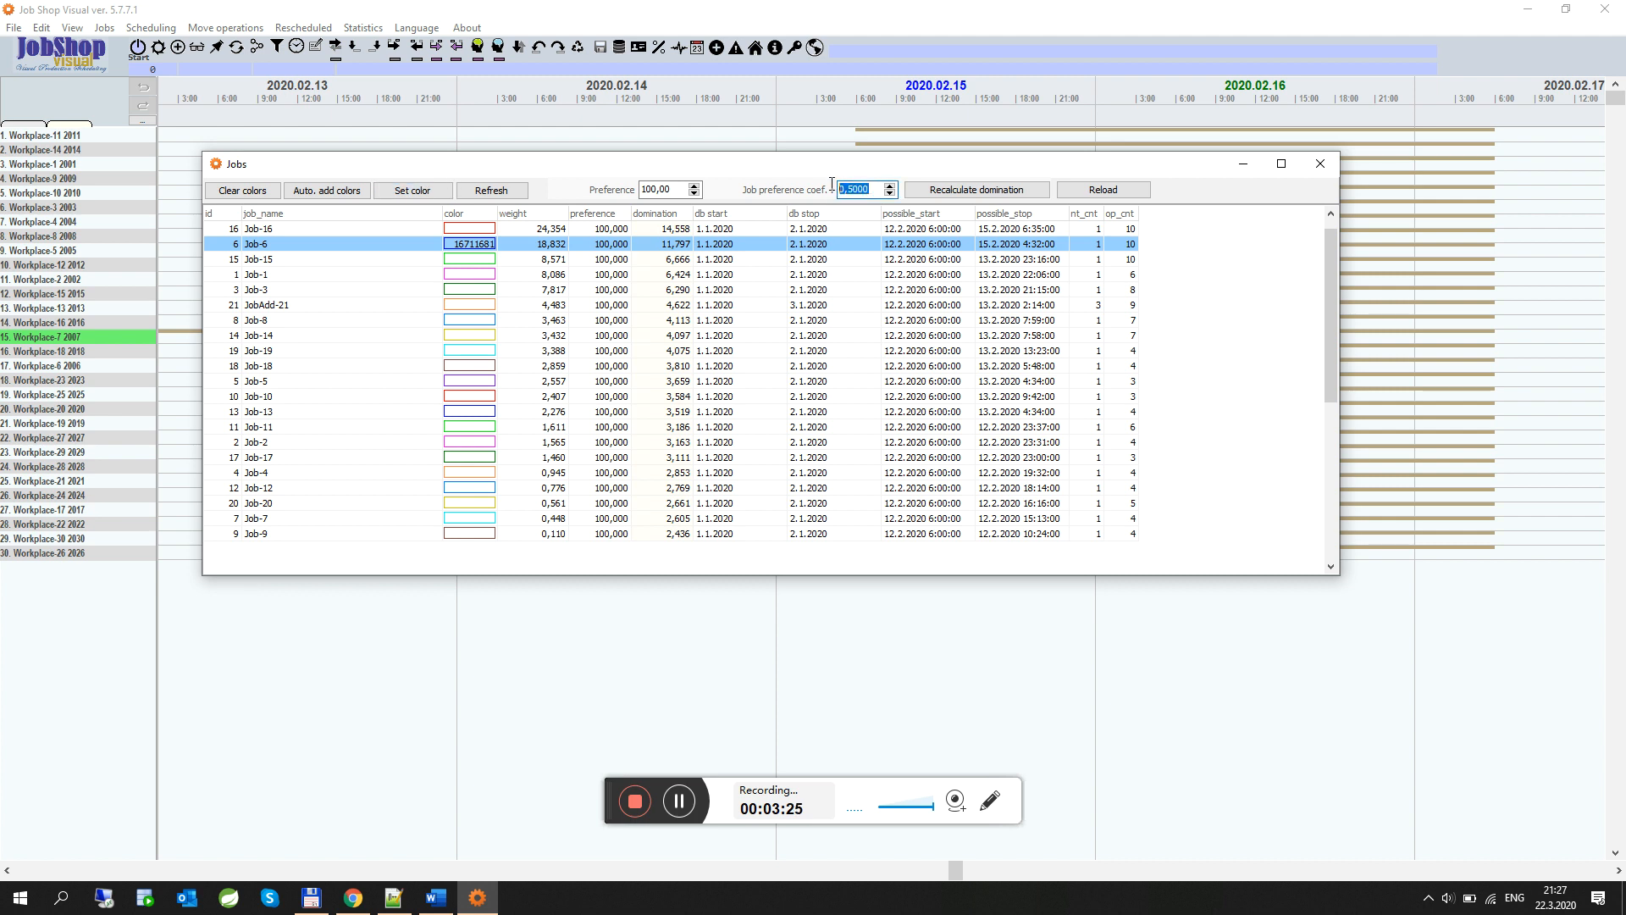
pyautogui.click(844, 193)
pyautogui.click(1323, 166)
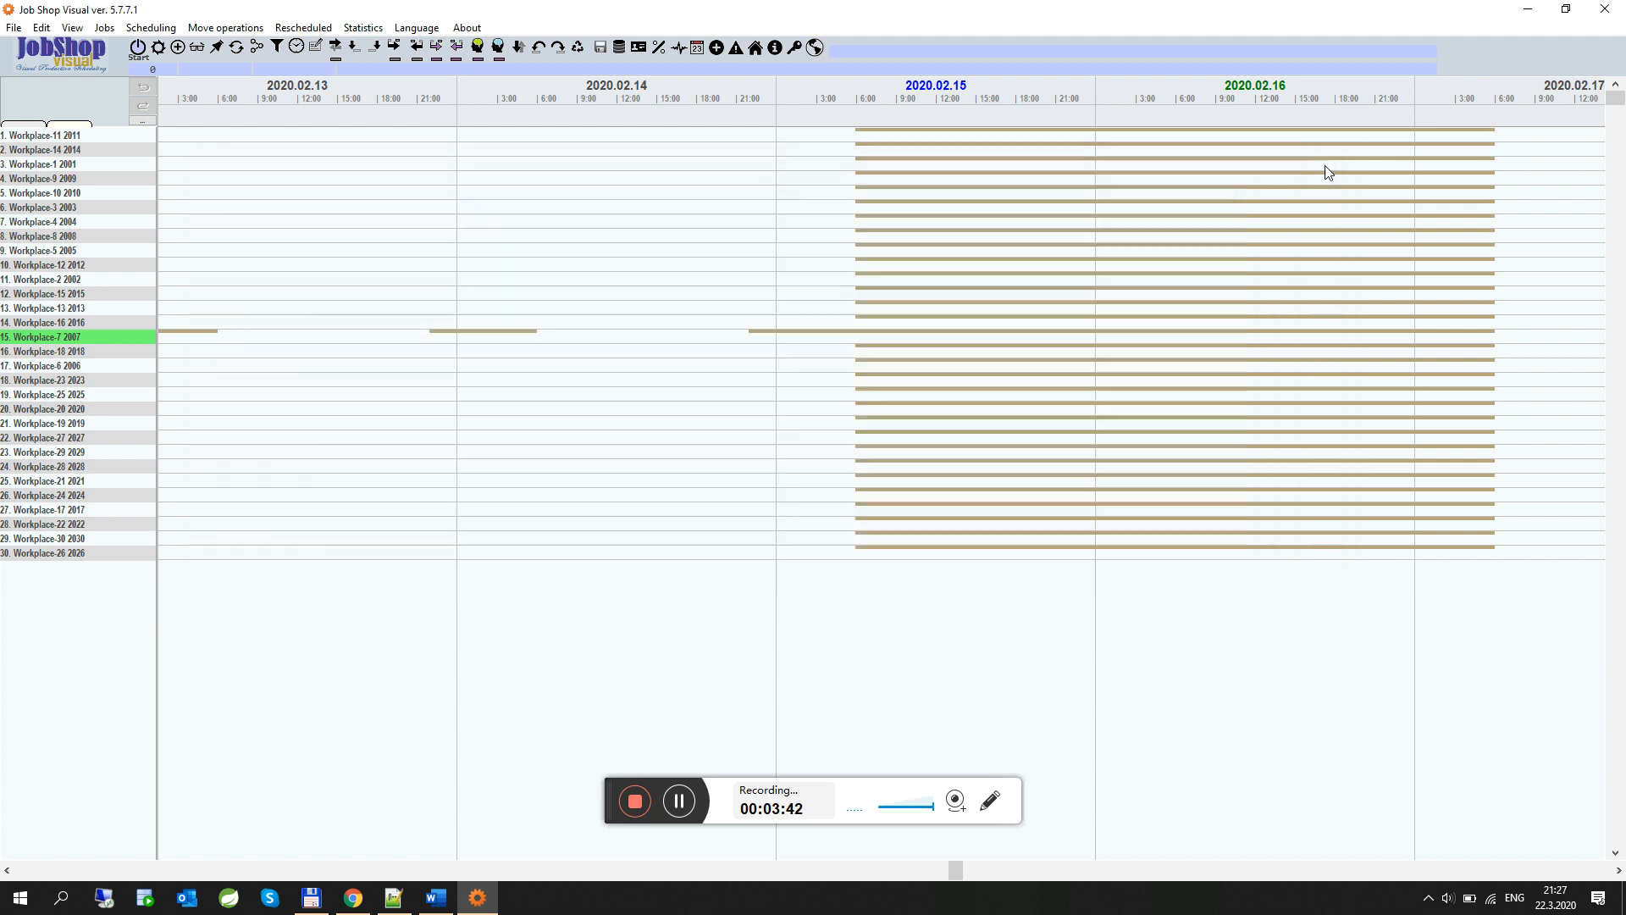
# Mark Job-16 and Job-6 for scheduling in the job sequences and run the schedule
pyautogui.click(178, 48)
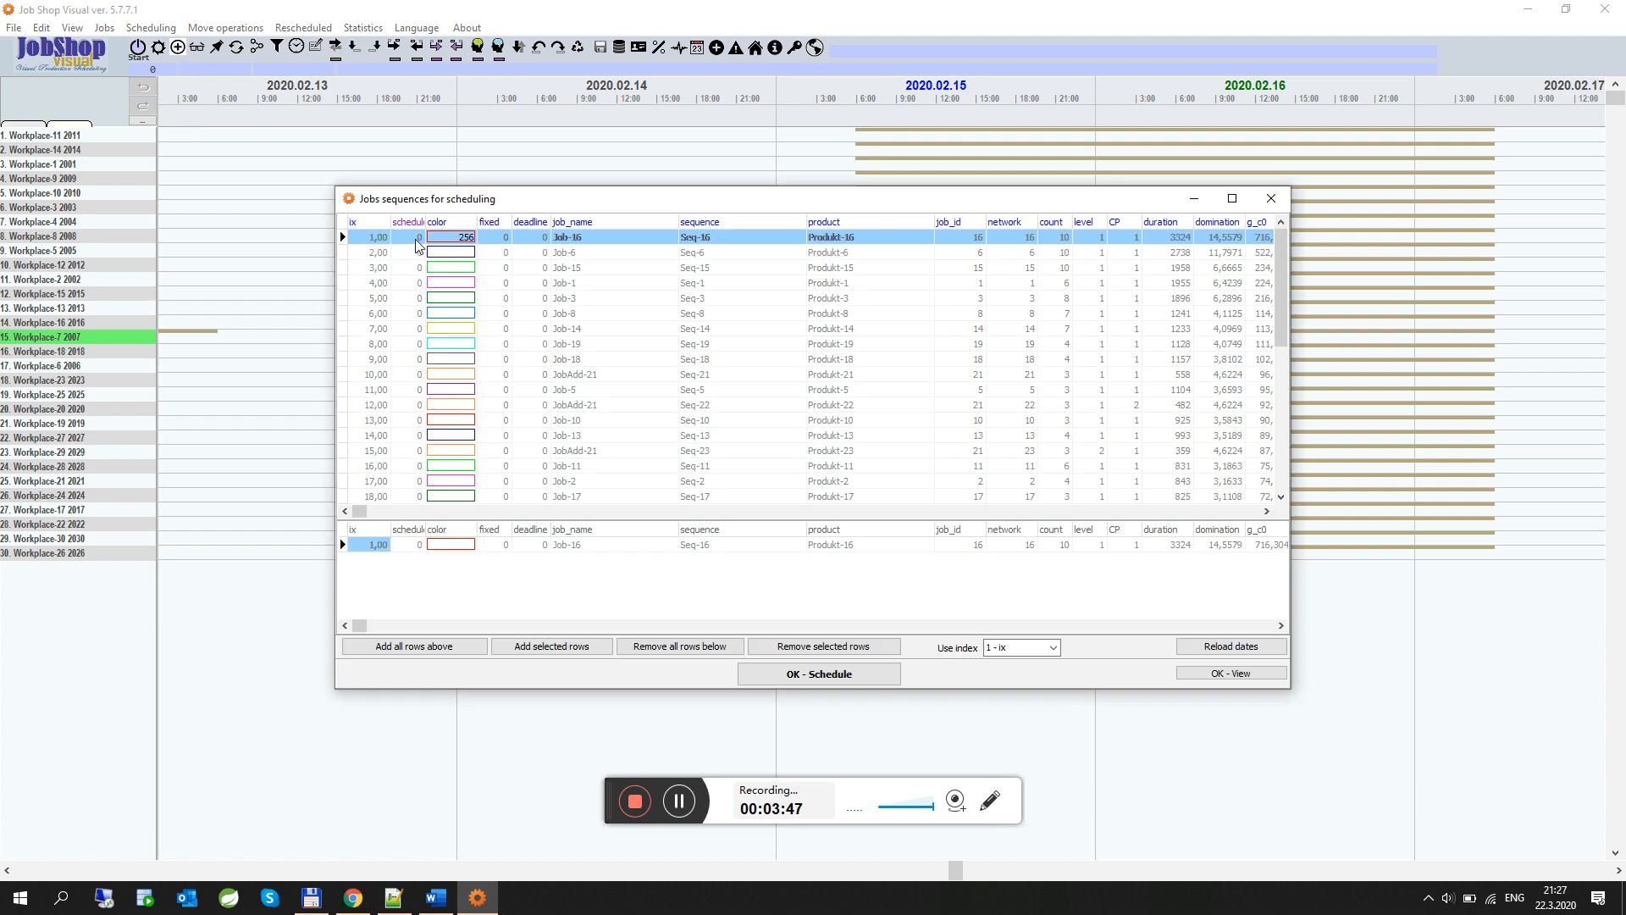
pyautogui.click(416, 239)
pyautogui.click(419, 253)
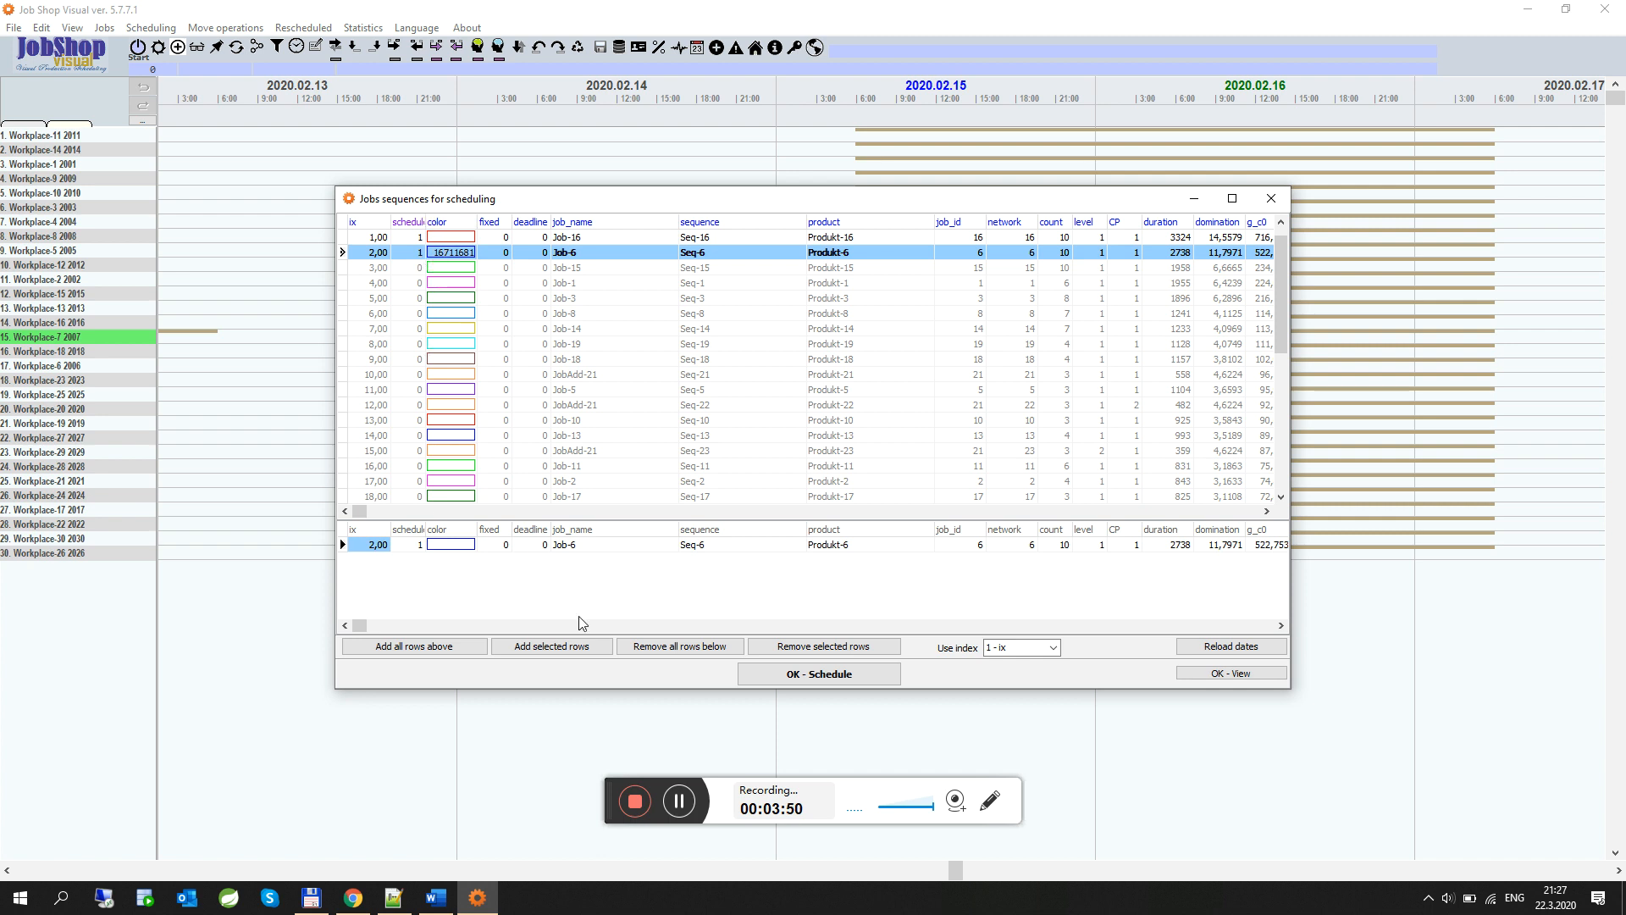
pyautogui.click(787, 676)
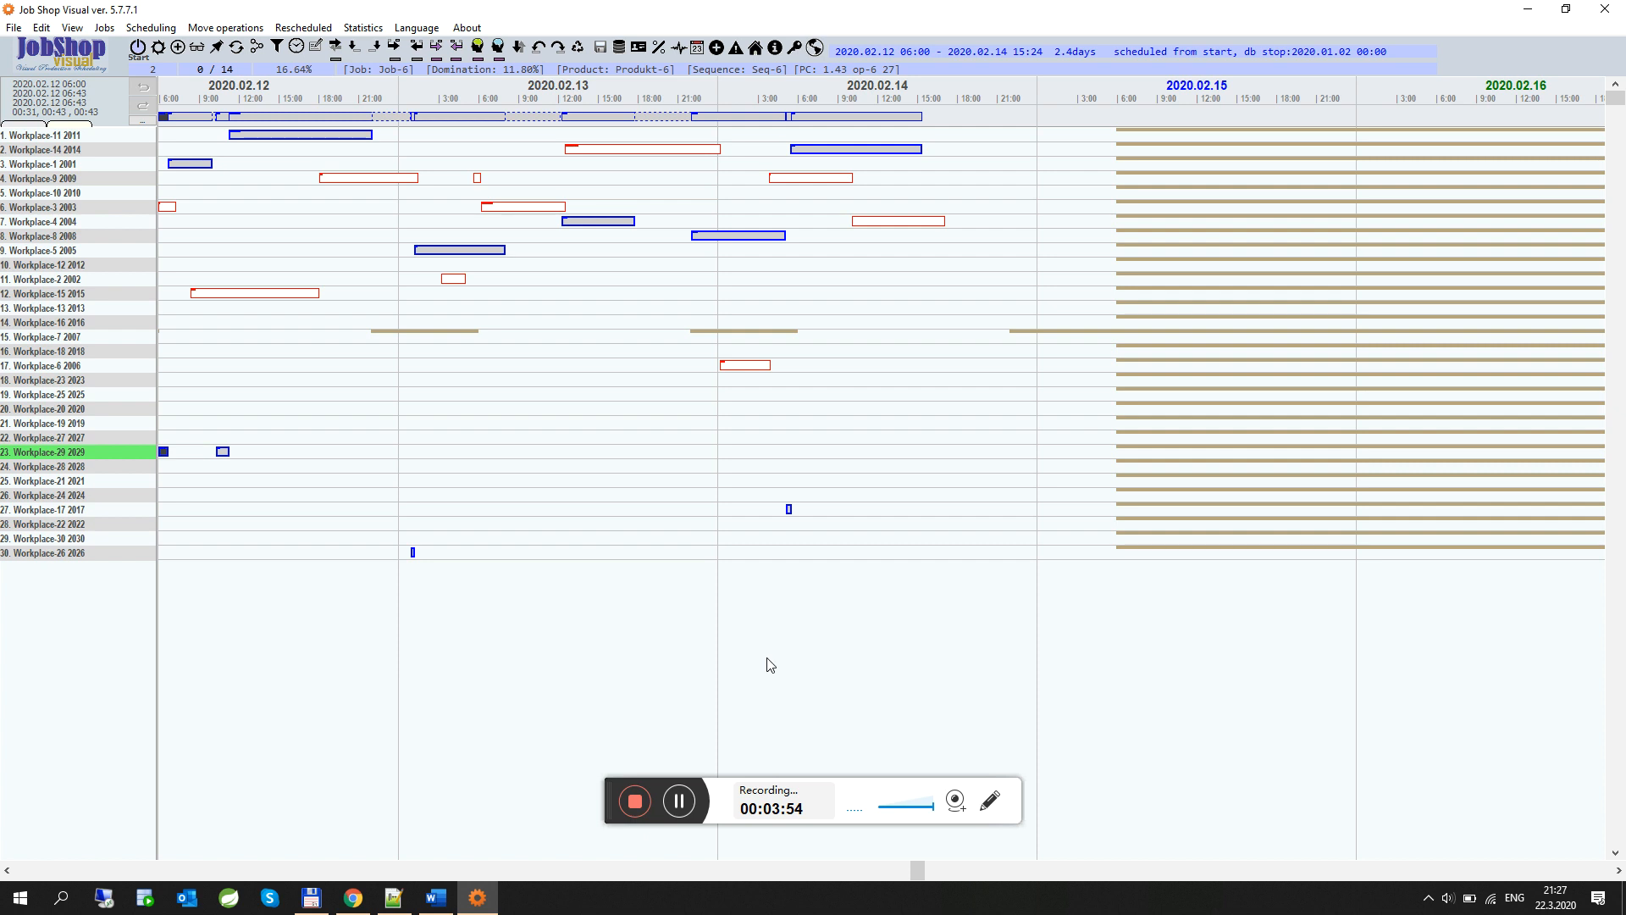
# Inspect Job-16's scheduled operations across the workplaces in the Gantt chart
pyautogui.click(405, 871)
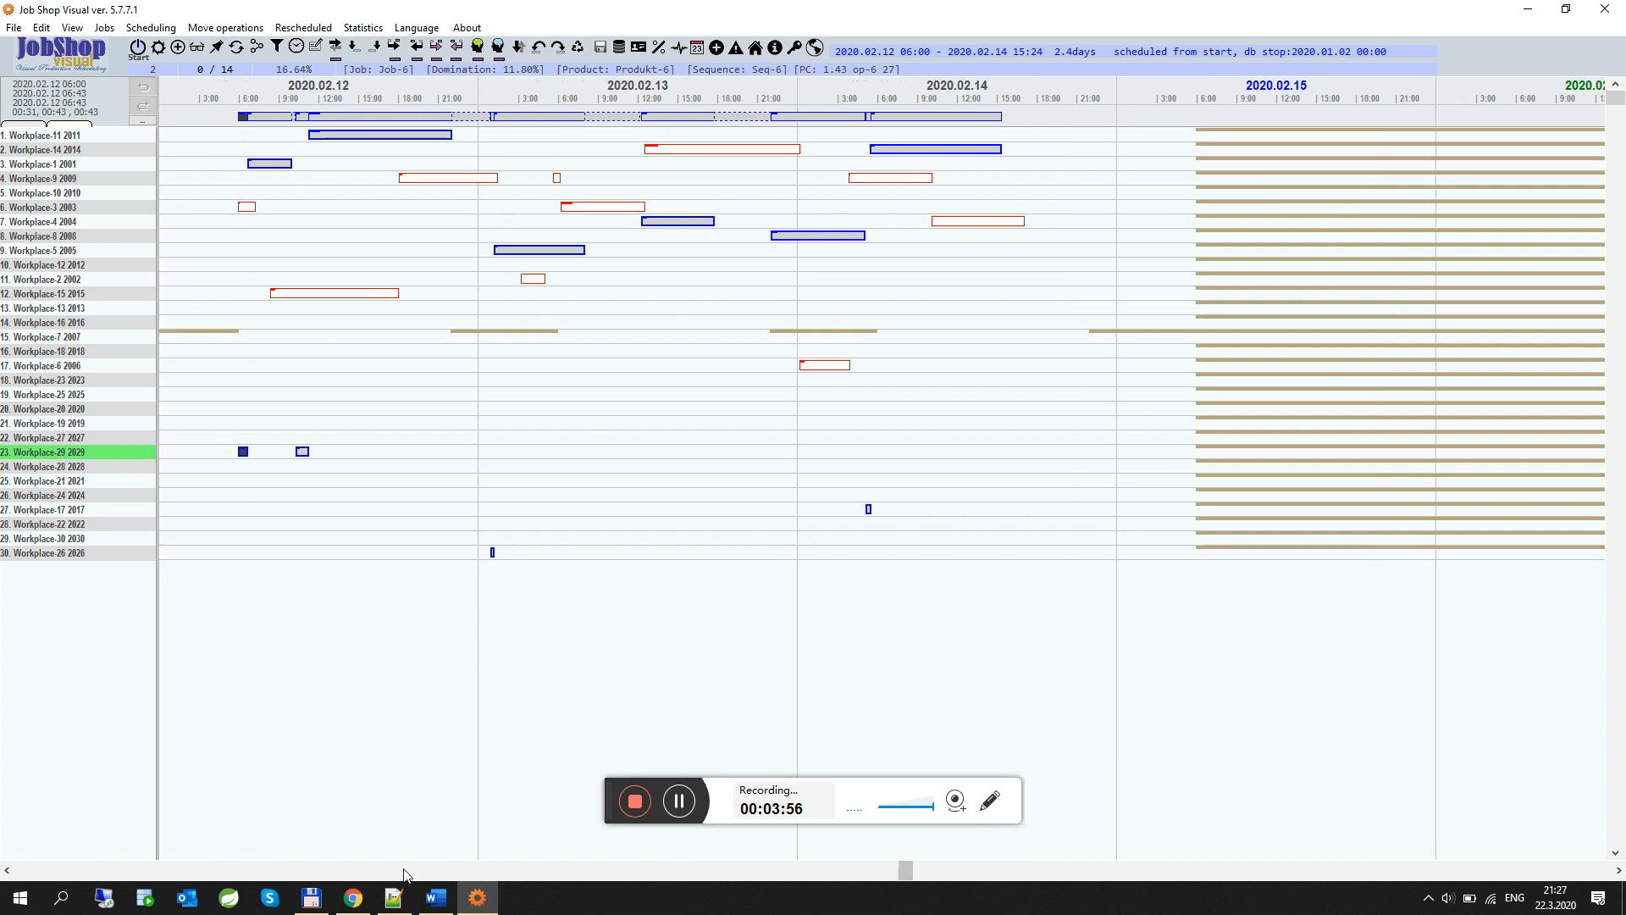
pyautogui.click(364, 141)
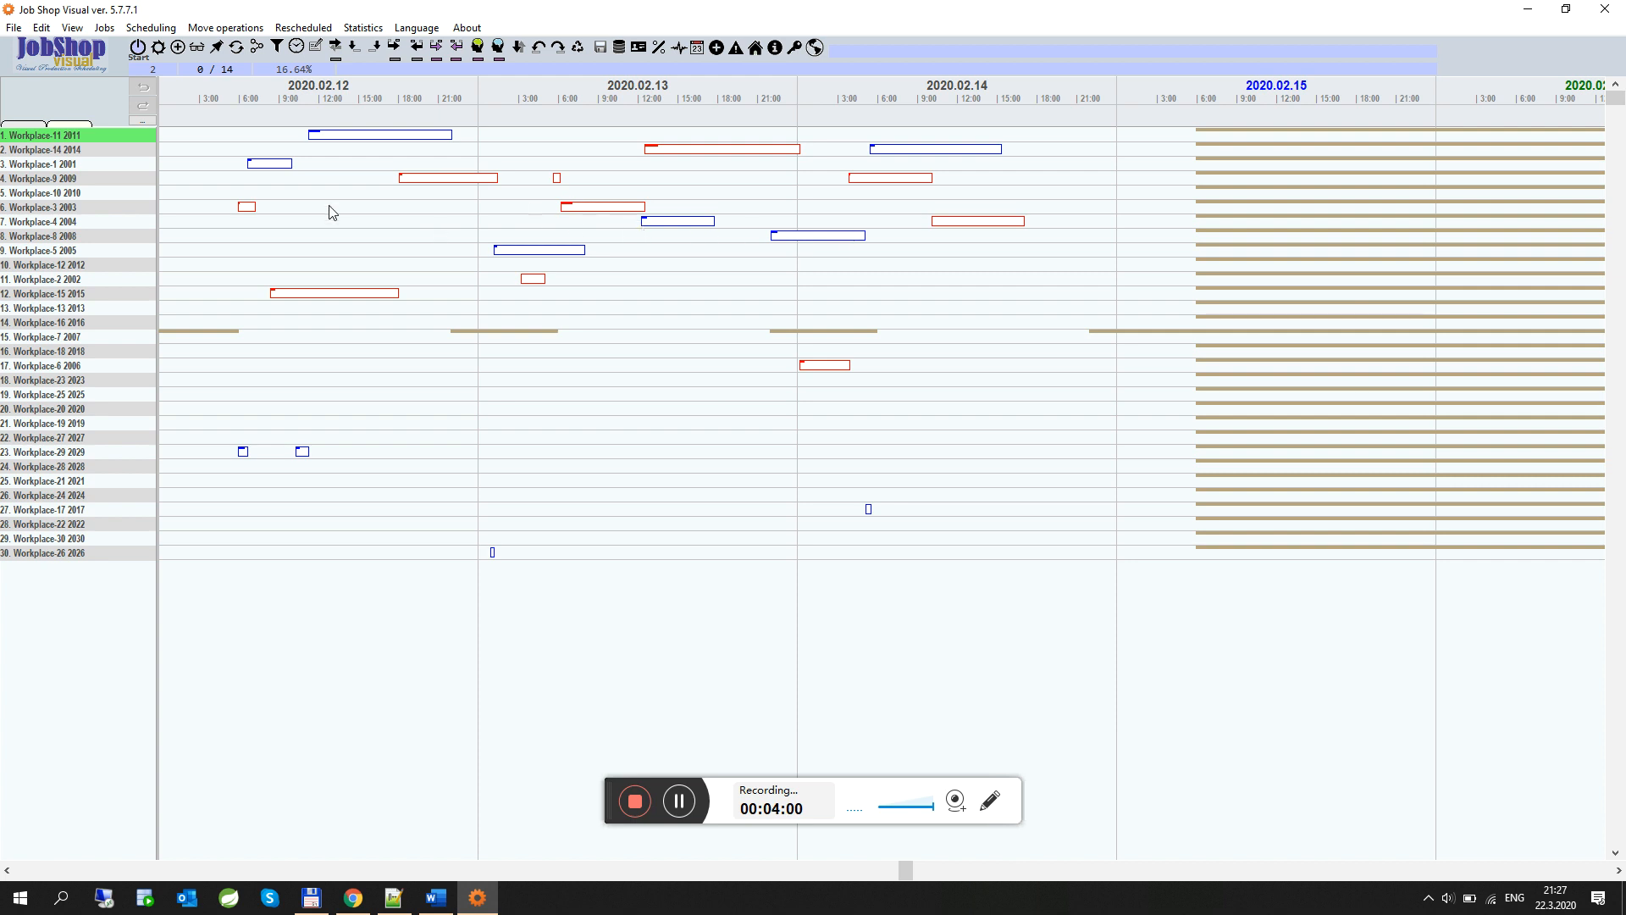
pyautogui.click(702, 158)
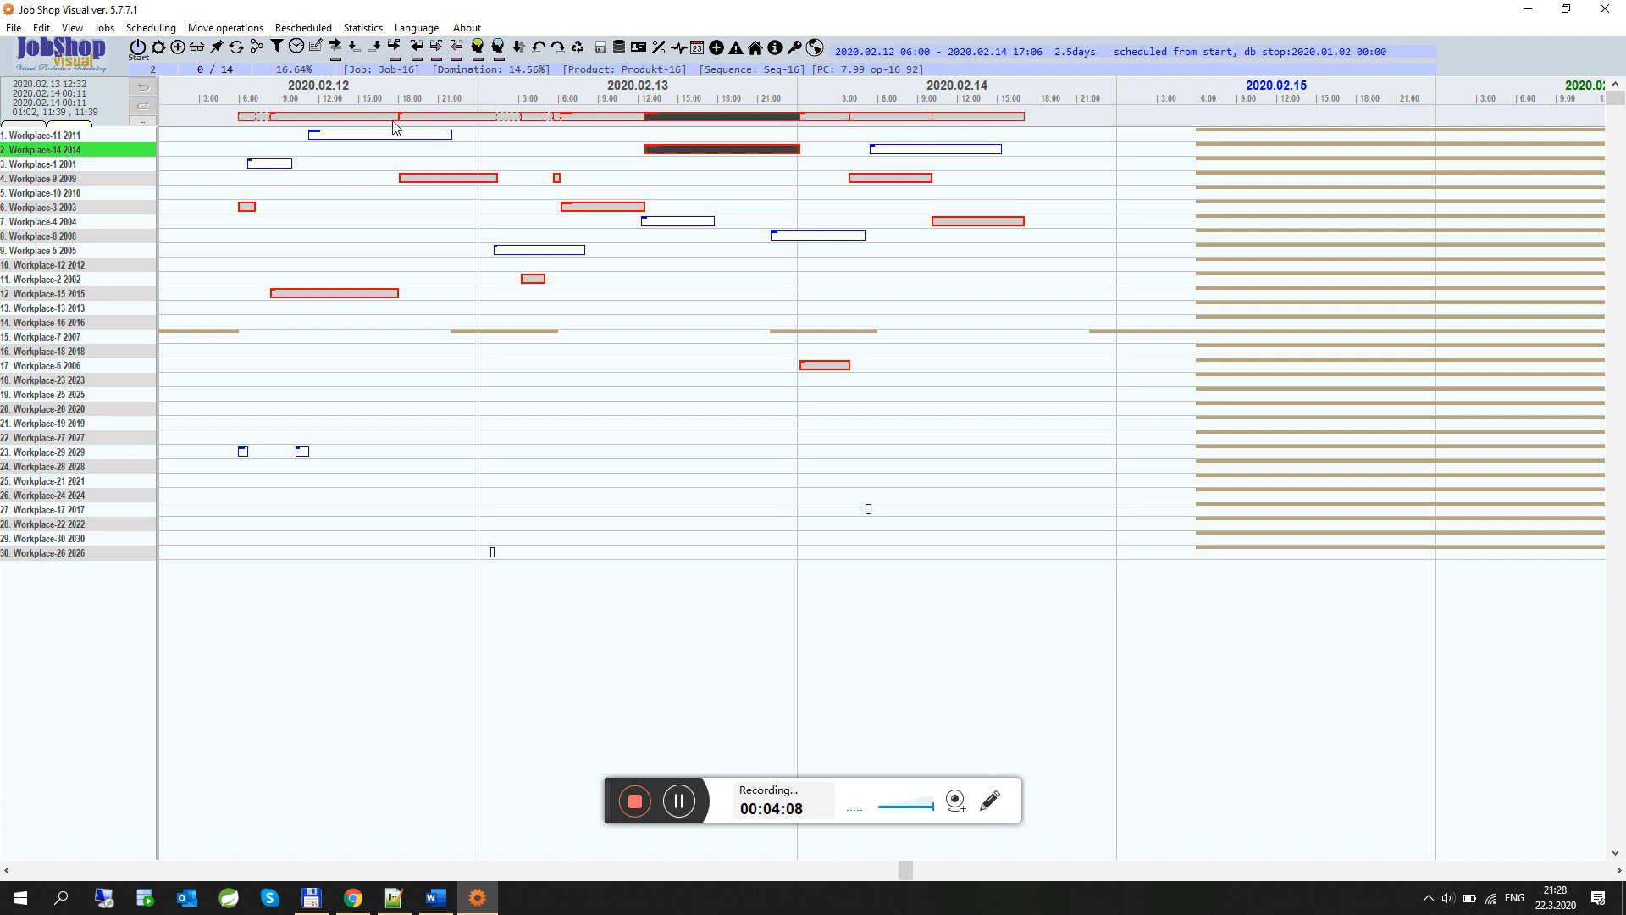
pyautogui.click(829, 123)
pyautogui.click(885, 121)
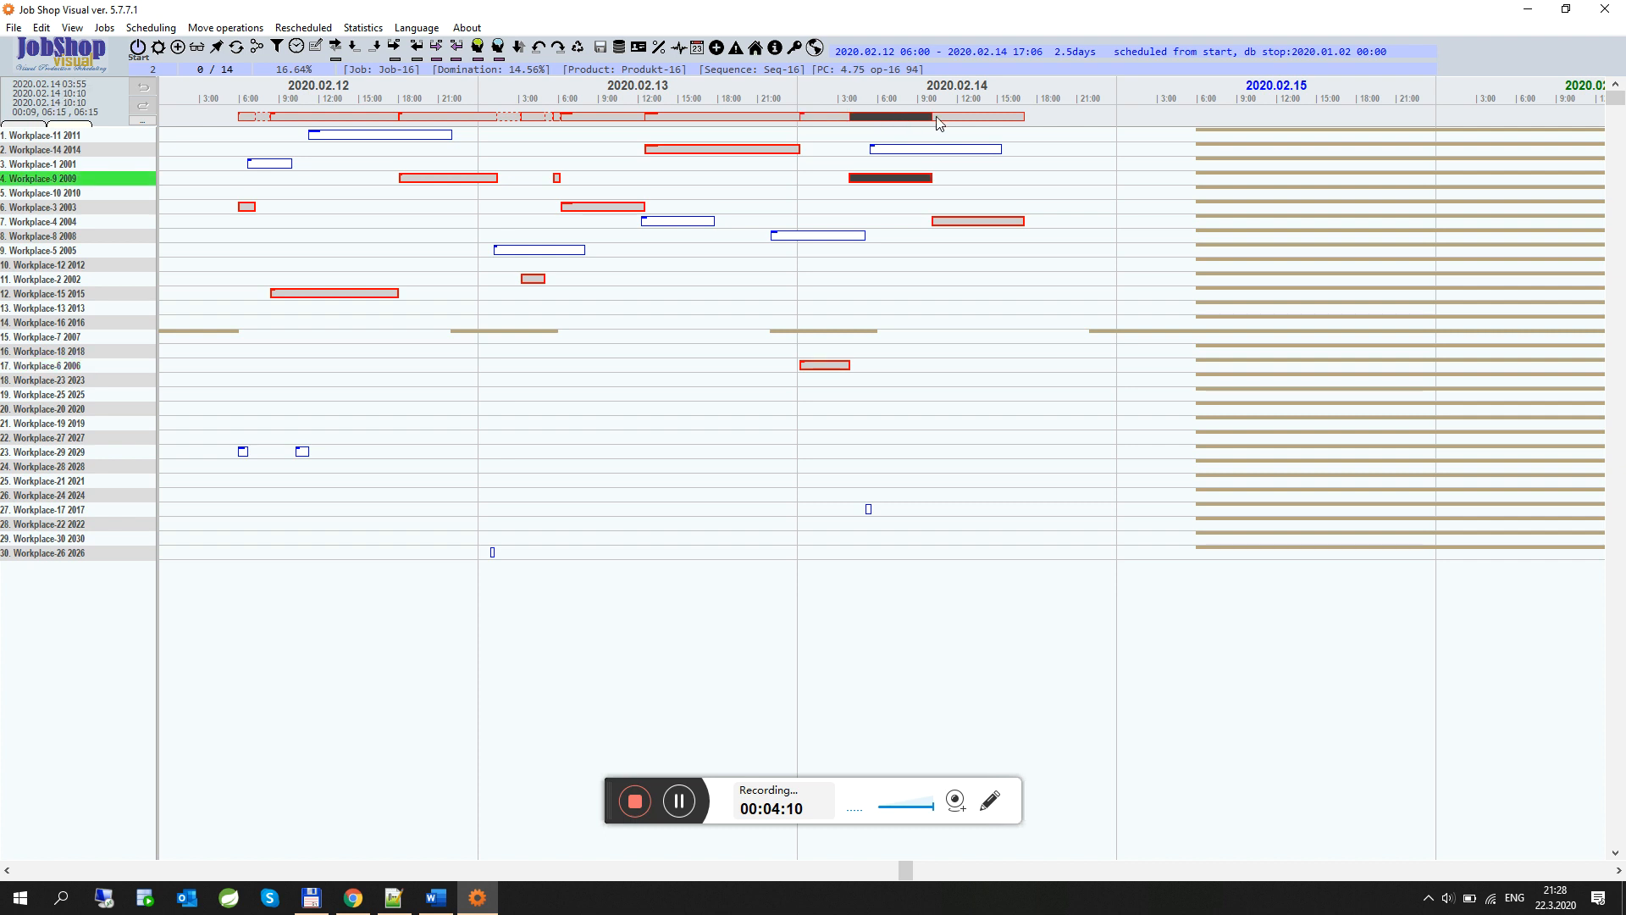
pyautogui.click(970, 123)
pyautogui.click(872, 120)
pyautogui.click(825, 118)
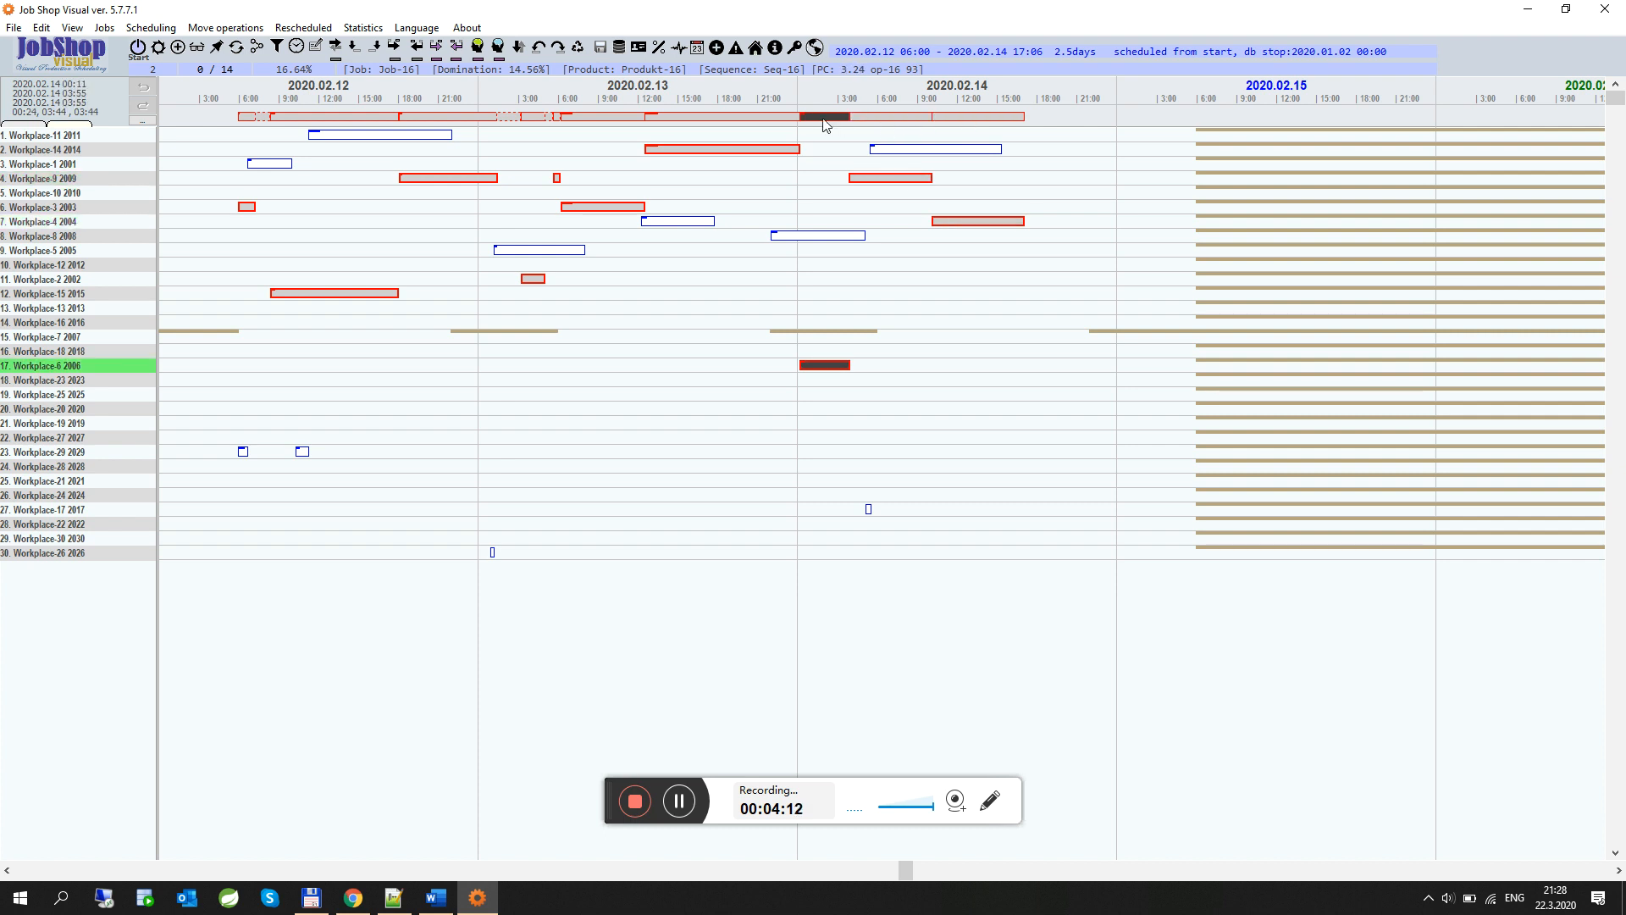
pyautogui.click(752, 123)
pyautogui.click(621, 207)
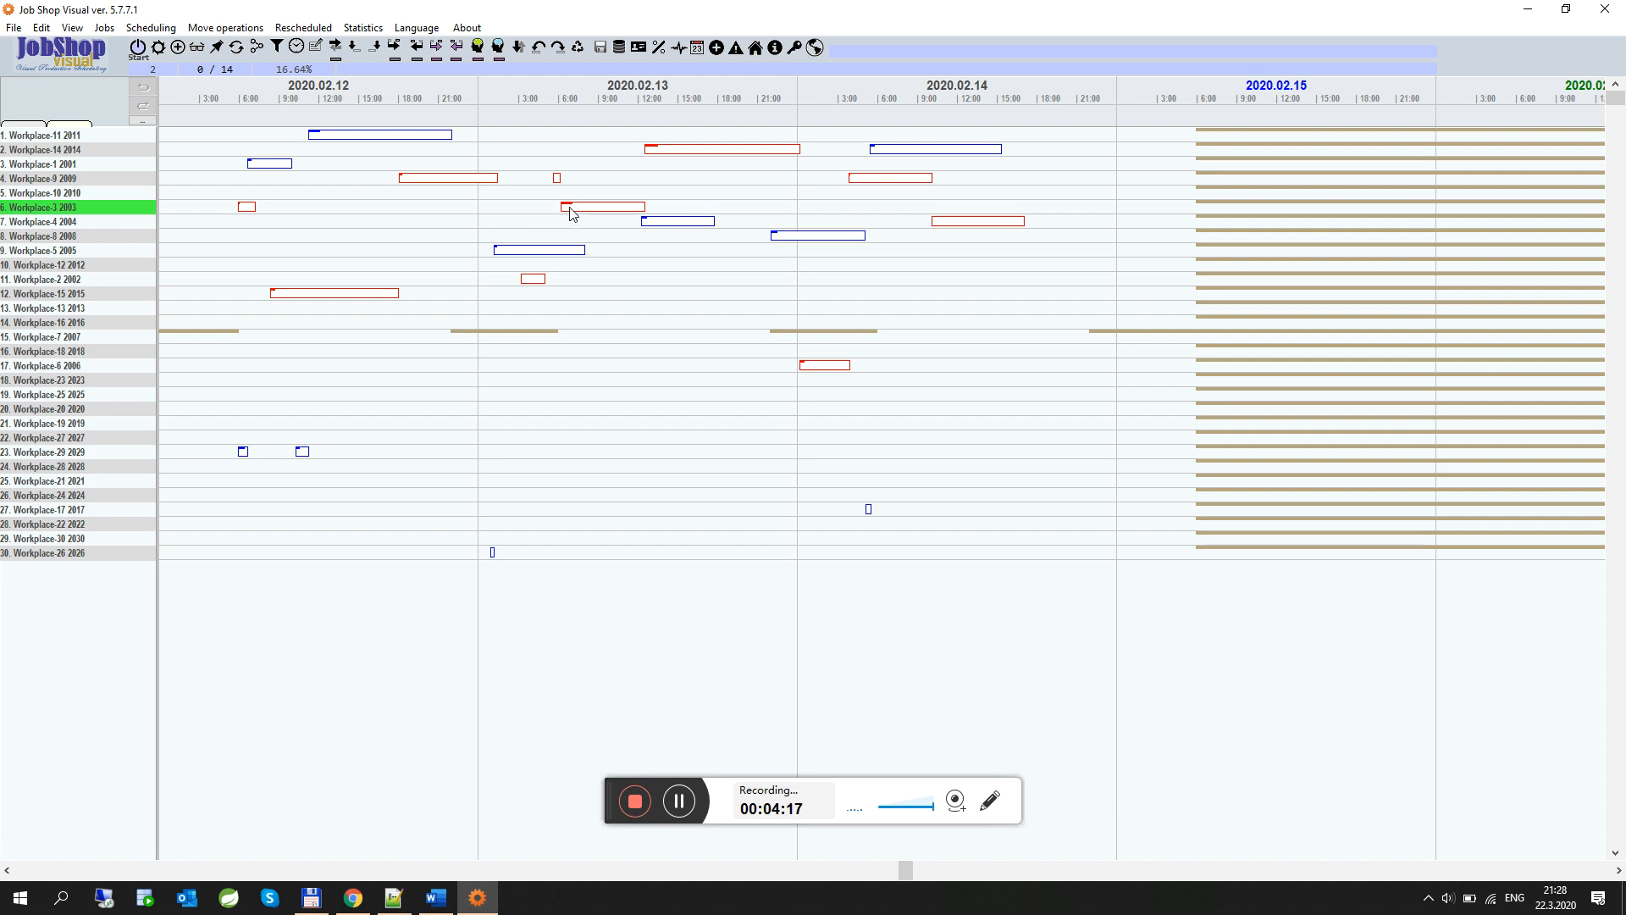
# Select Job-16's operation on Workplace-3 and view its setting, duration and transport times
pyautogui.click(588, 207)
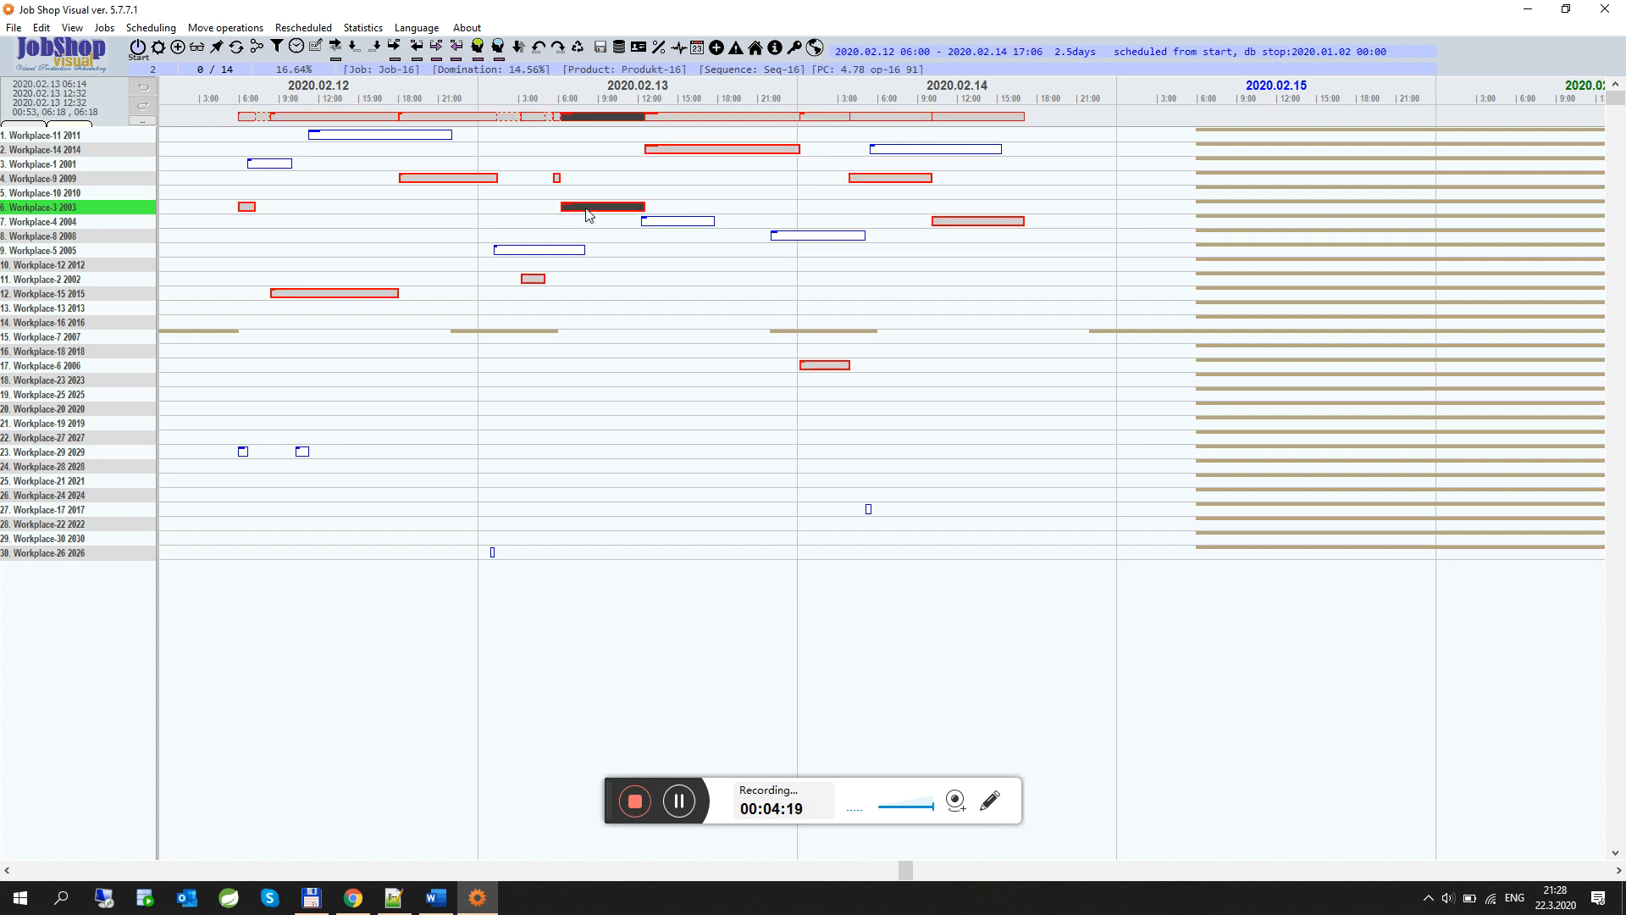
pyautogui.click(46, 138)
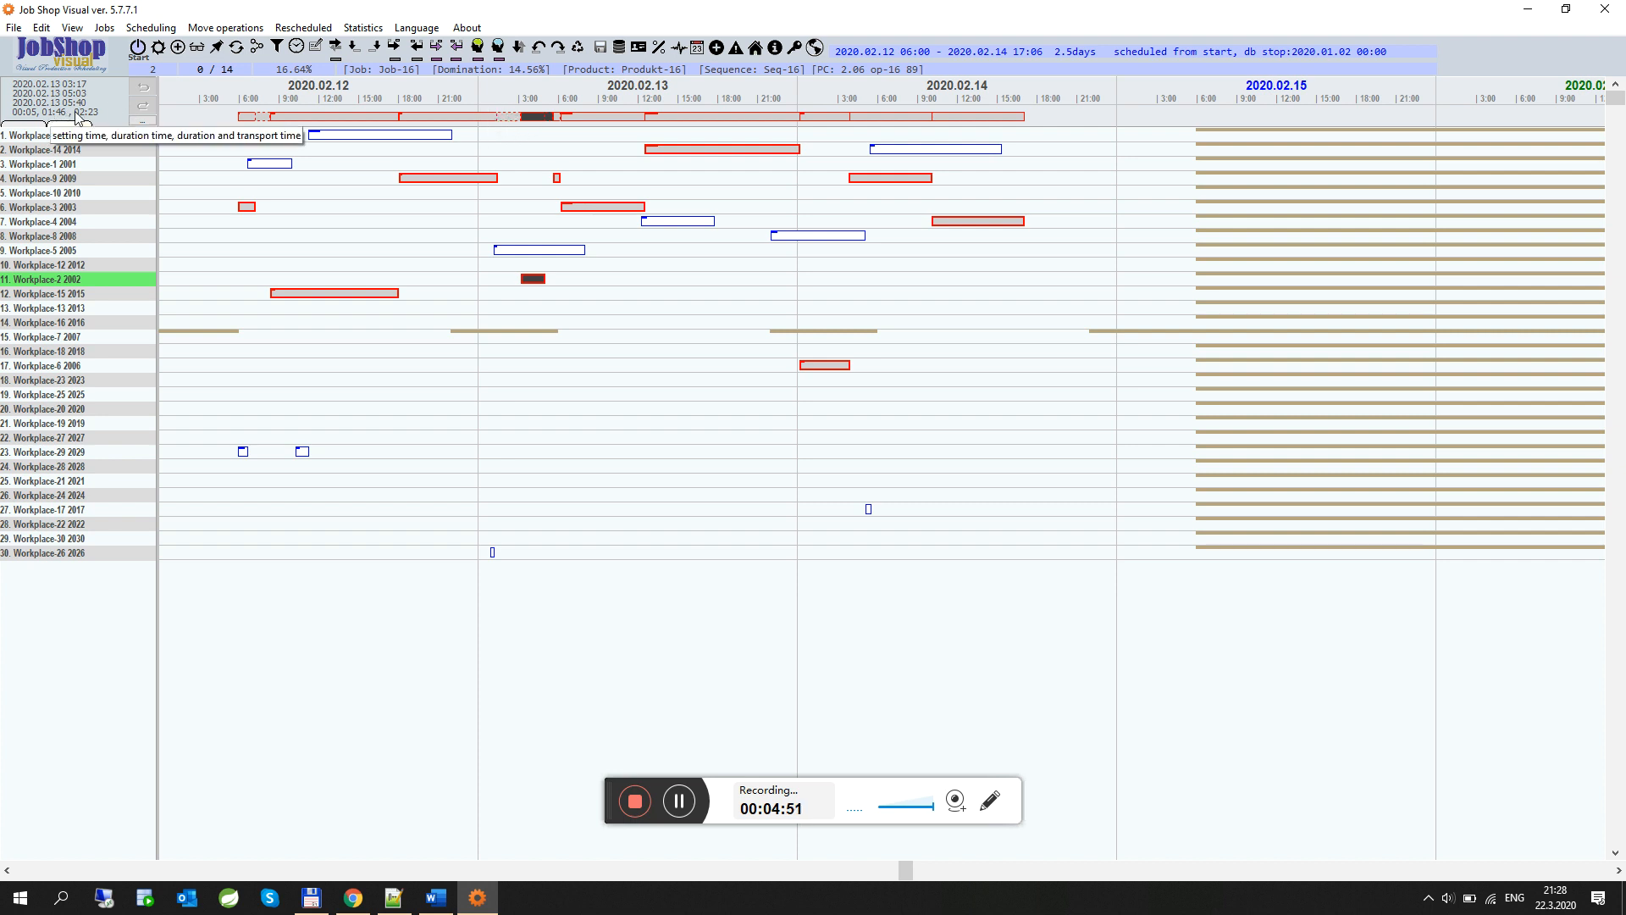
# Try moving Job-16's operations on Workplace-14 and Workplace-9 to later times in the Gantt chart
pyautogui.click(692, 156)
pyautogui.moveTo(692, 156); pyautogui.dragTo(761, 157)
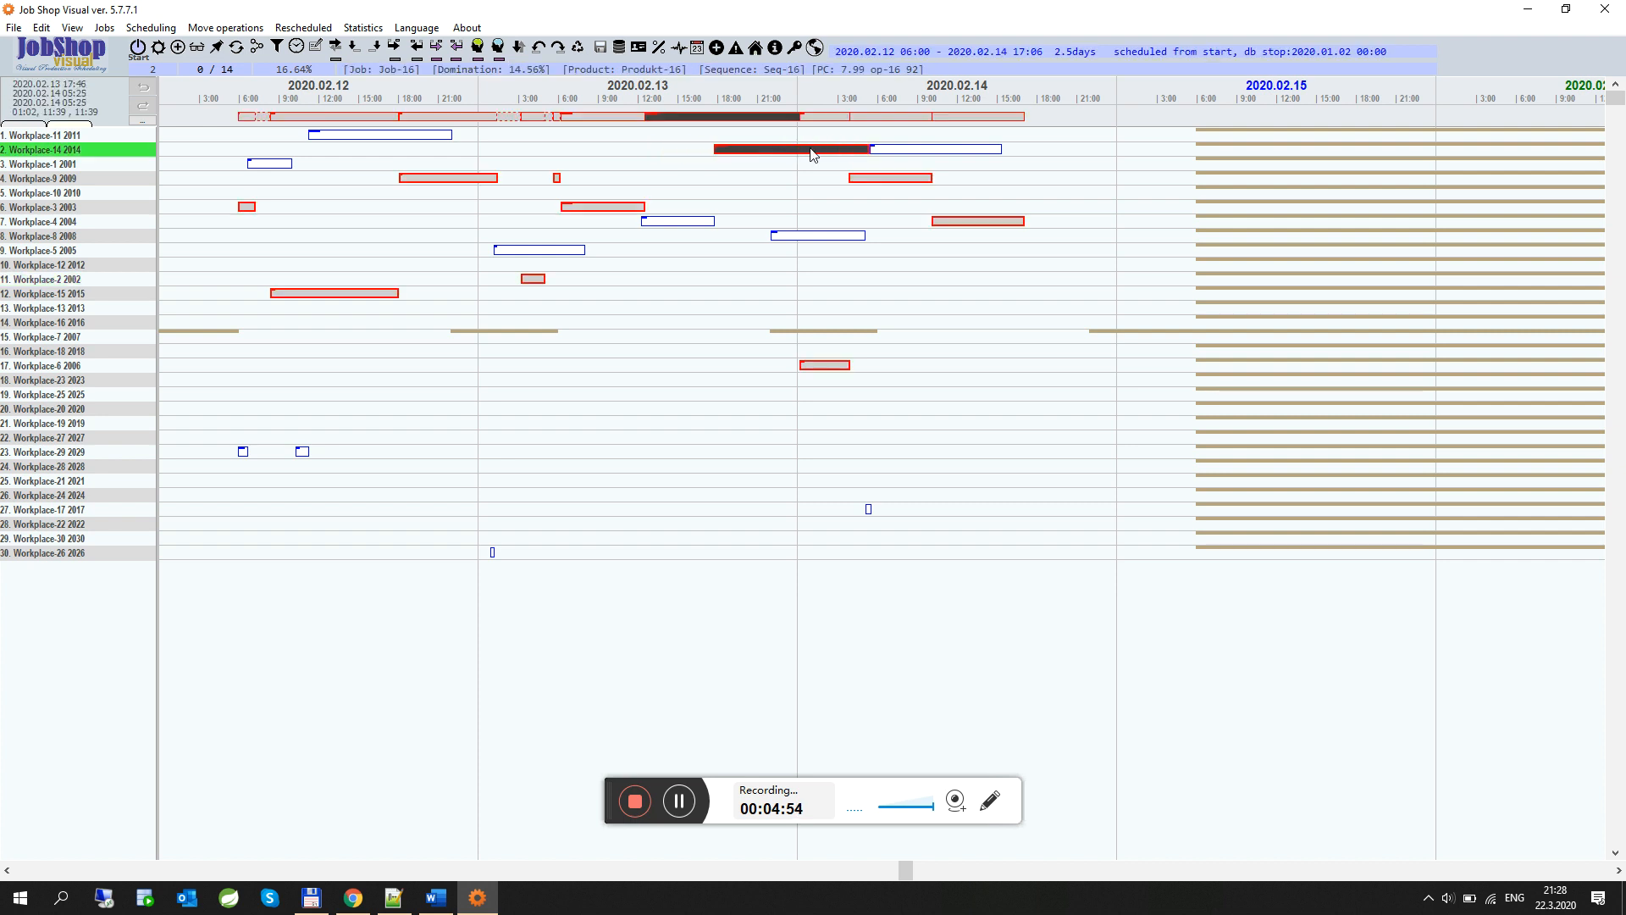
pyautogui.click(815, 504)
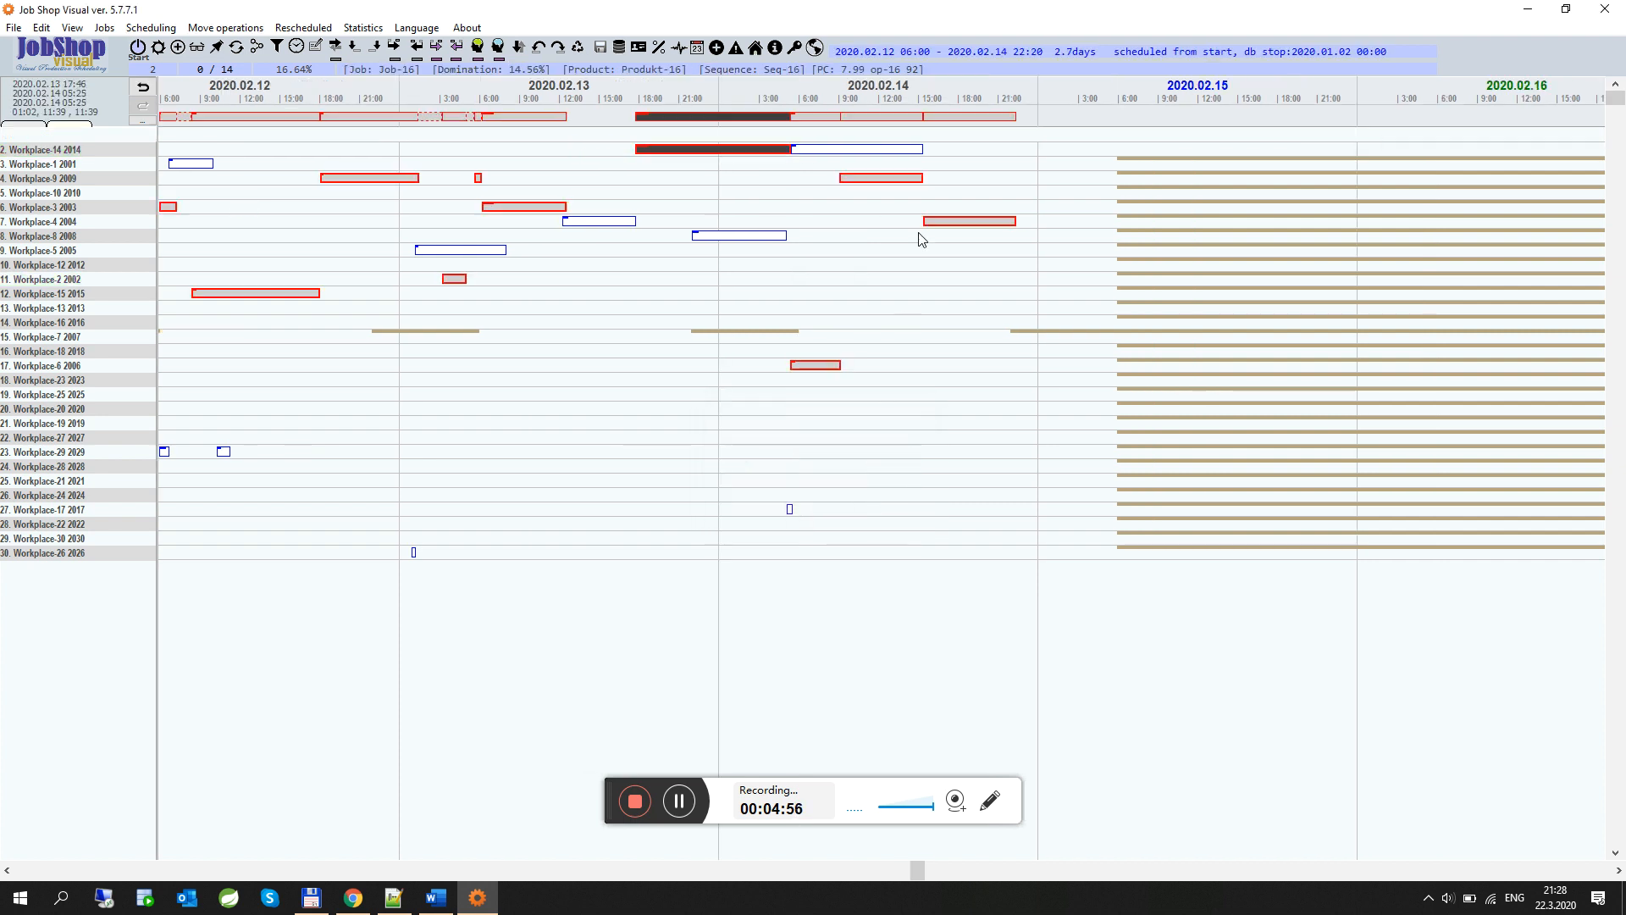
pyautogui.click(927, 180)
pyautogui.moveTo(928, 180); pyautogui.dragTo(1015, 181)
pyautogui.click(815, 504)
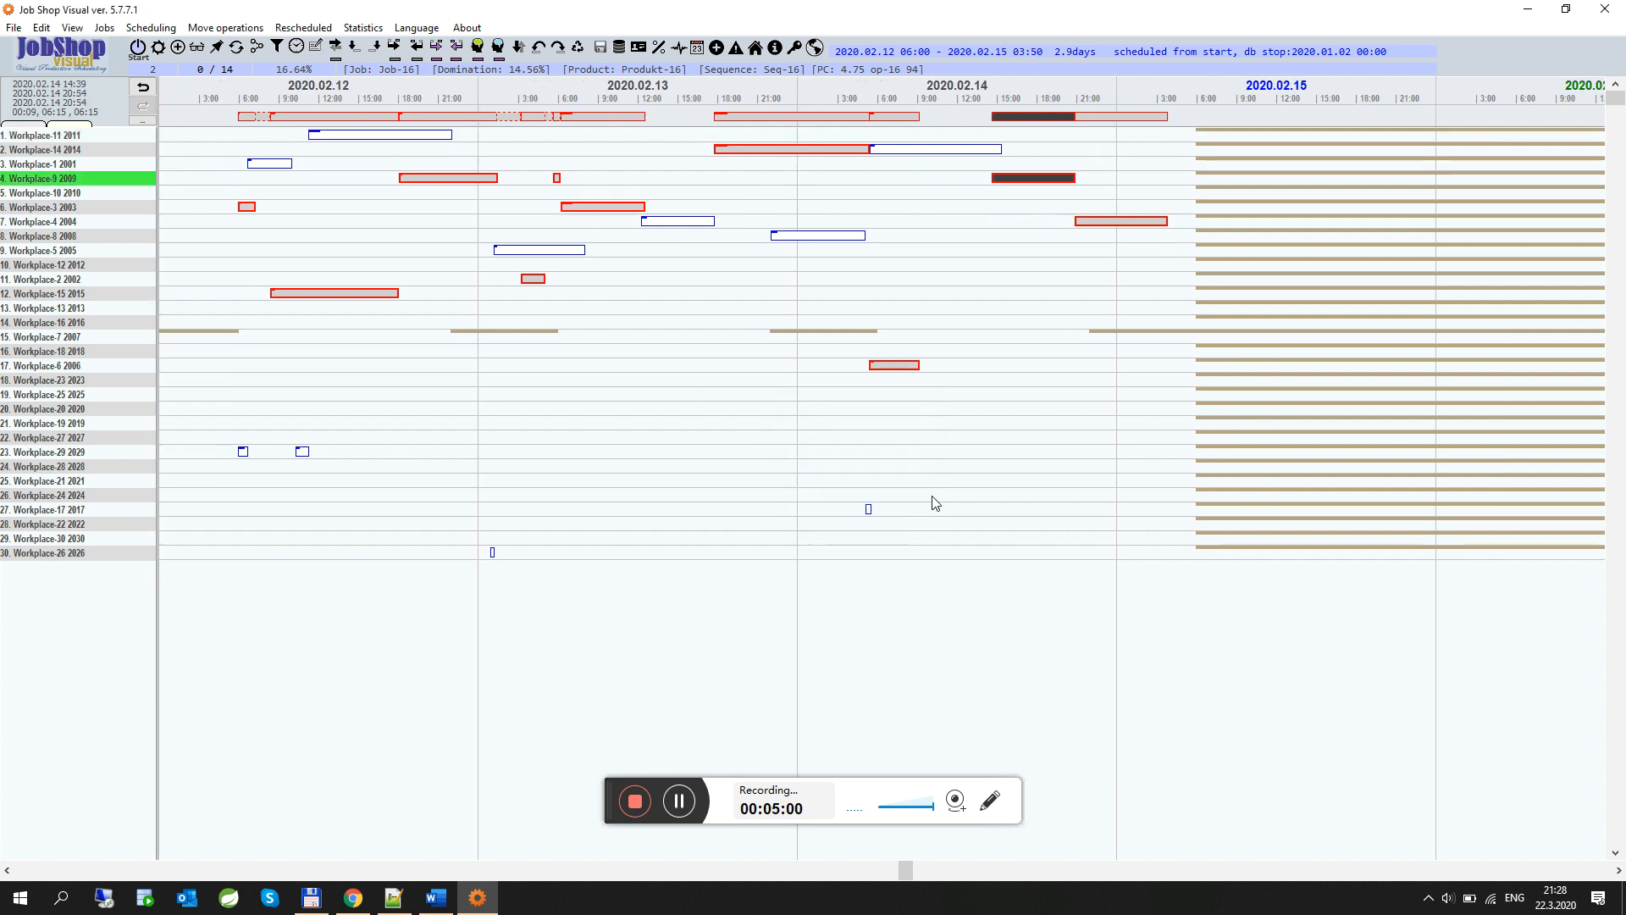
# Step back and forth through schedule states to undo the operation moves
pyautogui.click(149, 87)
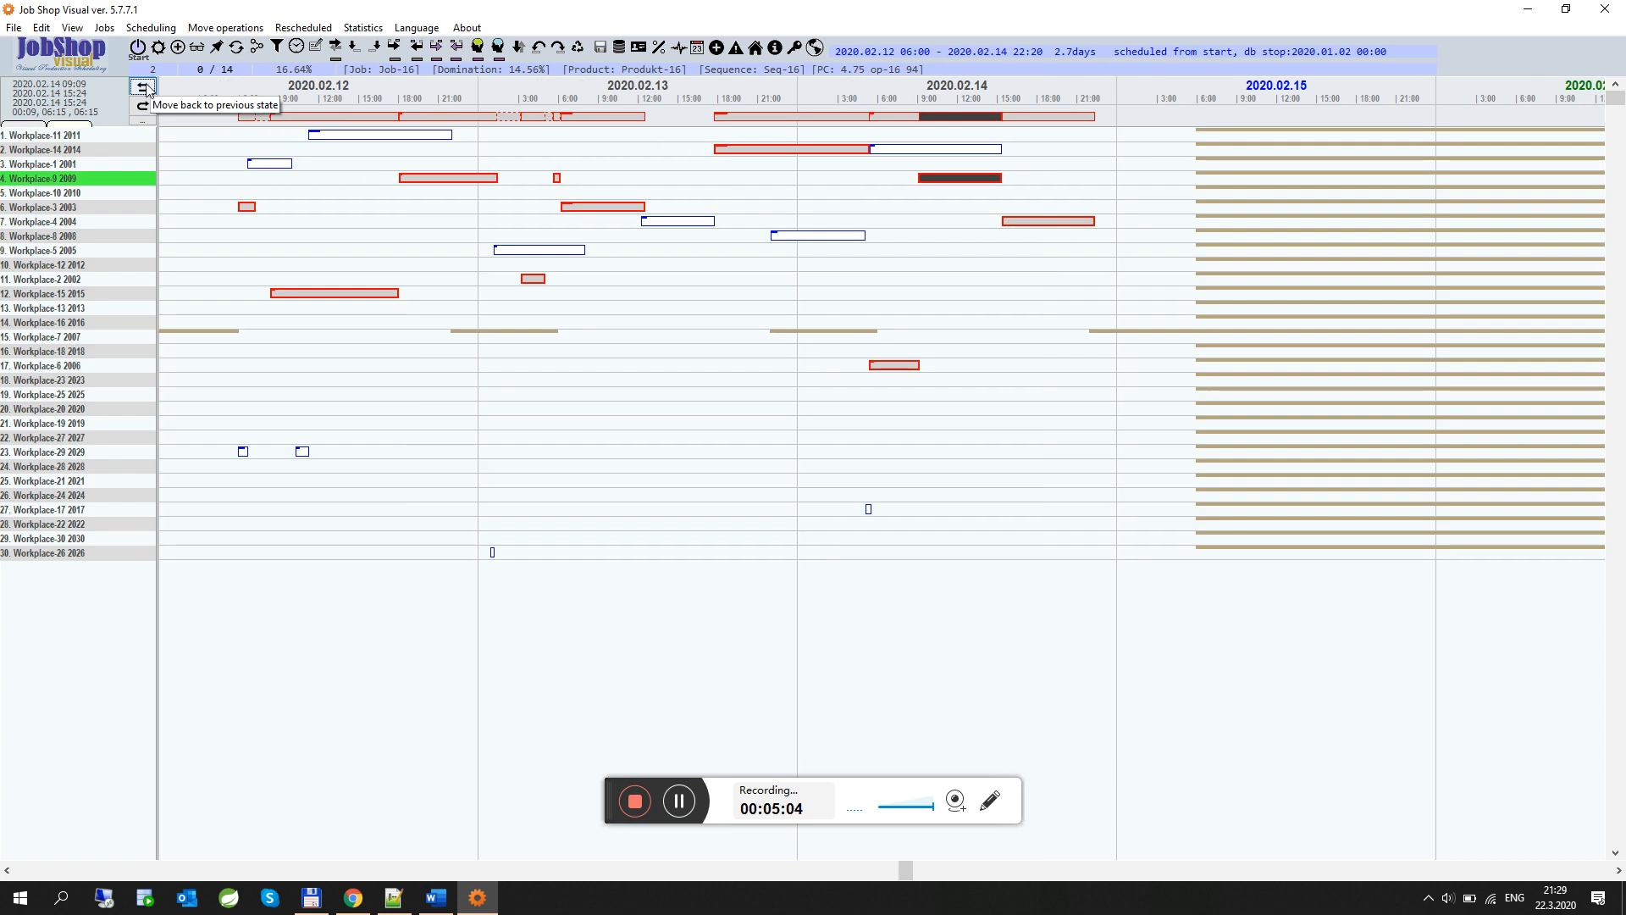
pyautogui.click(149, 86)
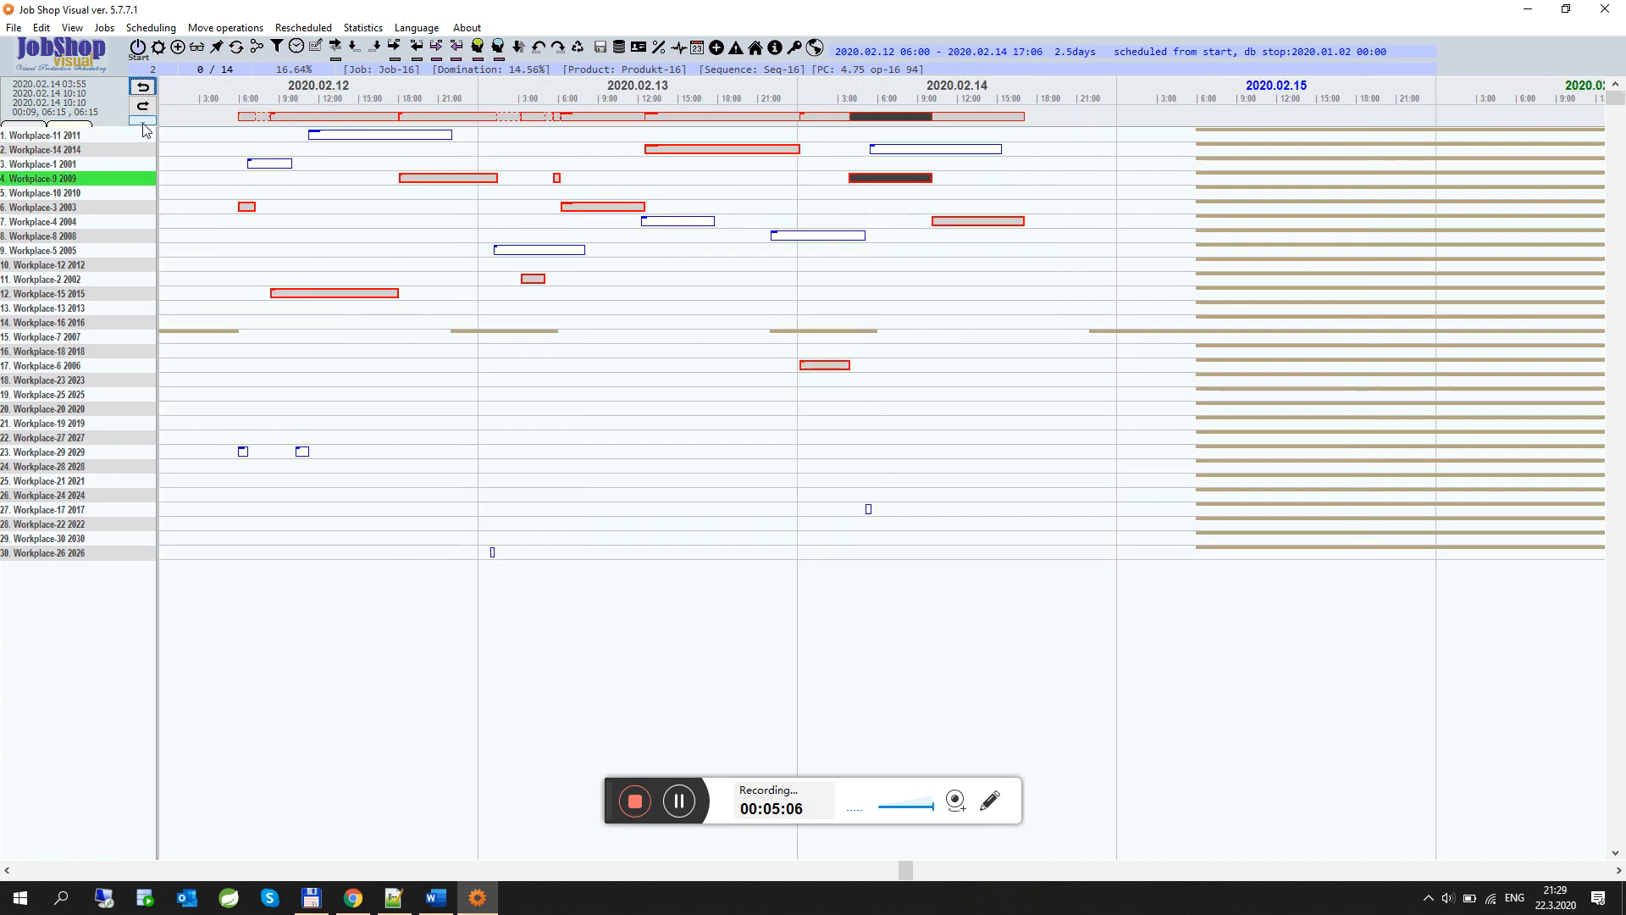
pyautogui.click(146, 110)
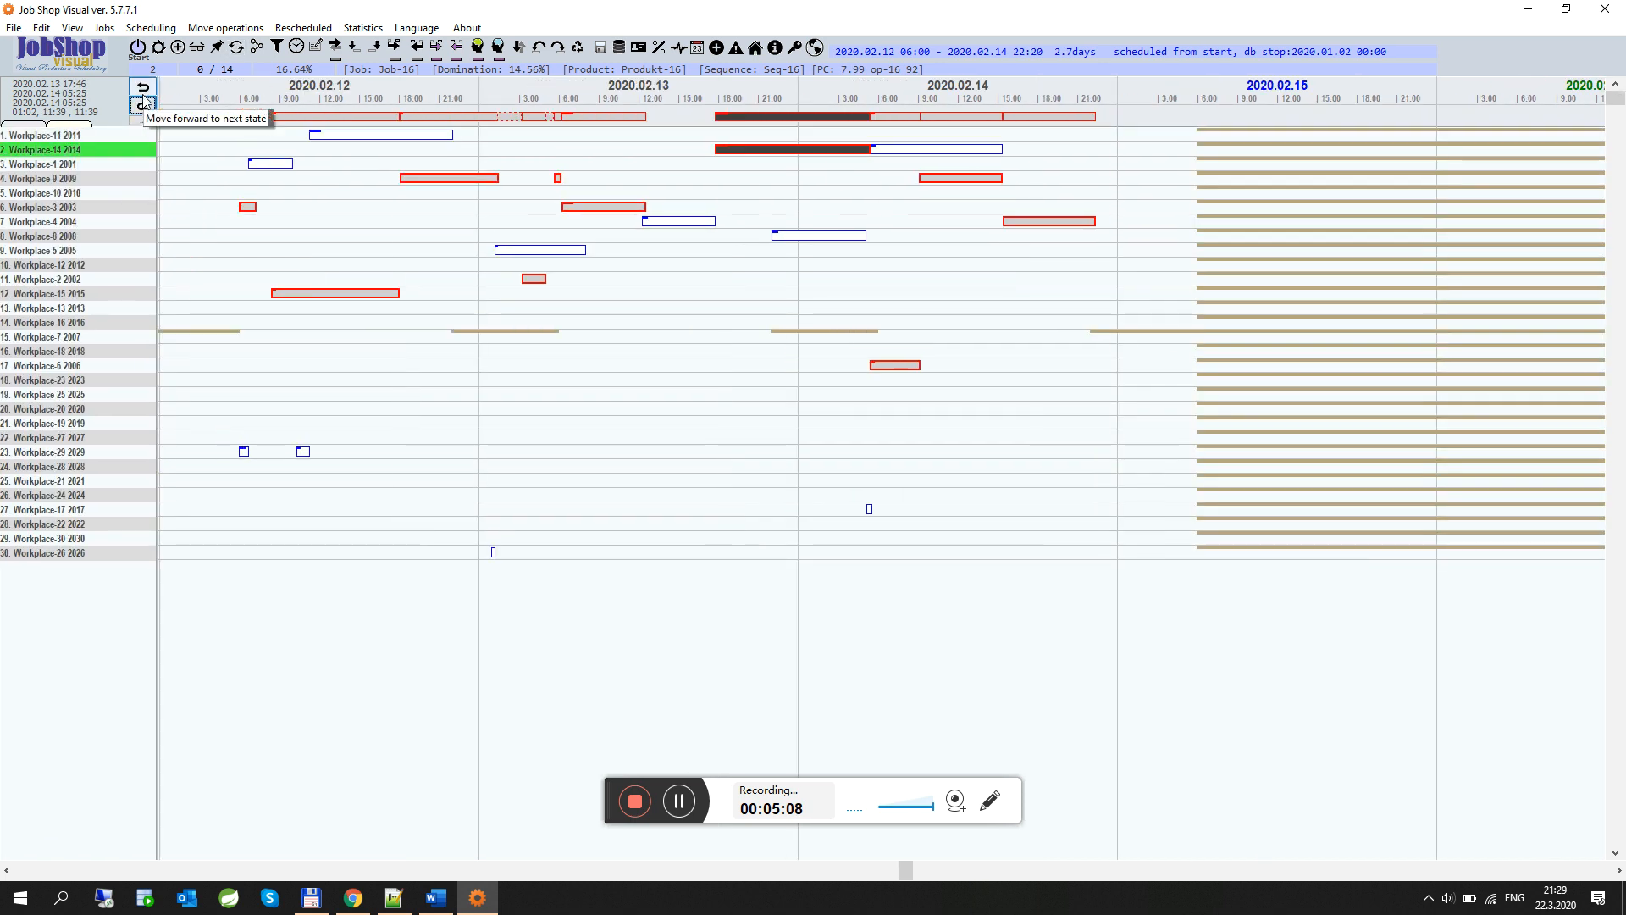
pyautogui.click(142, 85)
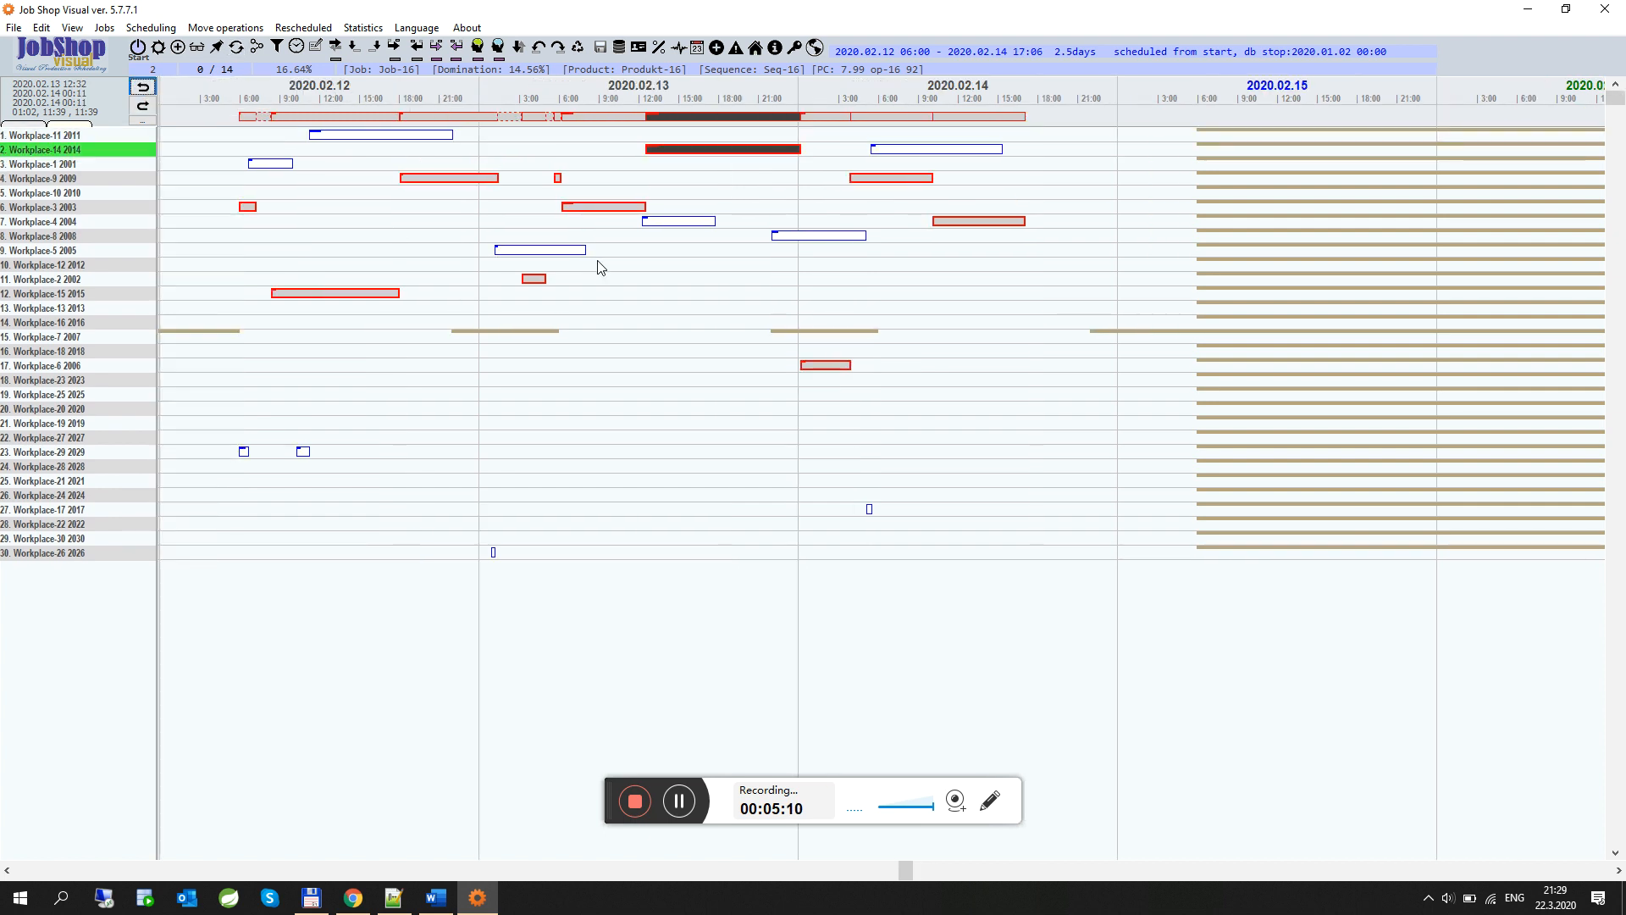
# Mark all jobs from the top of the sequence list down to Job-17 for scheduling and run the schedule
pyautogui.click(179, 47)
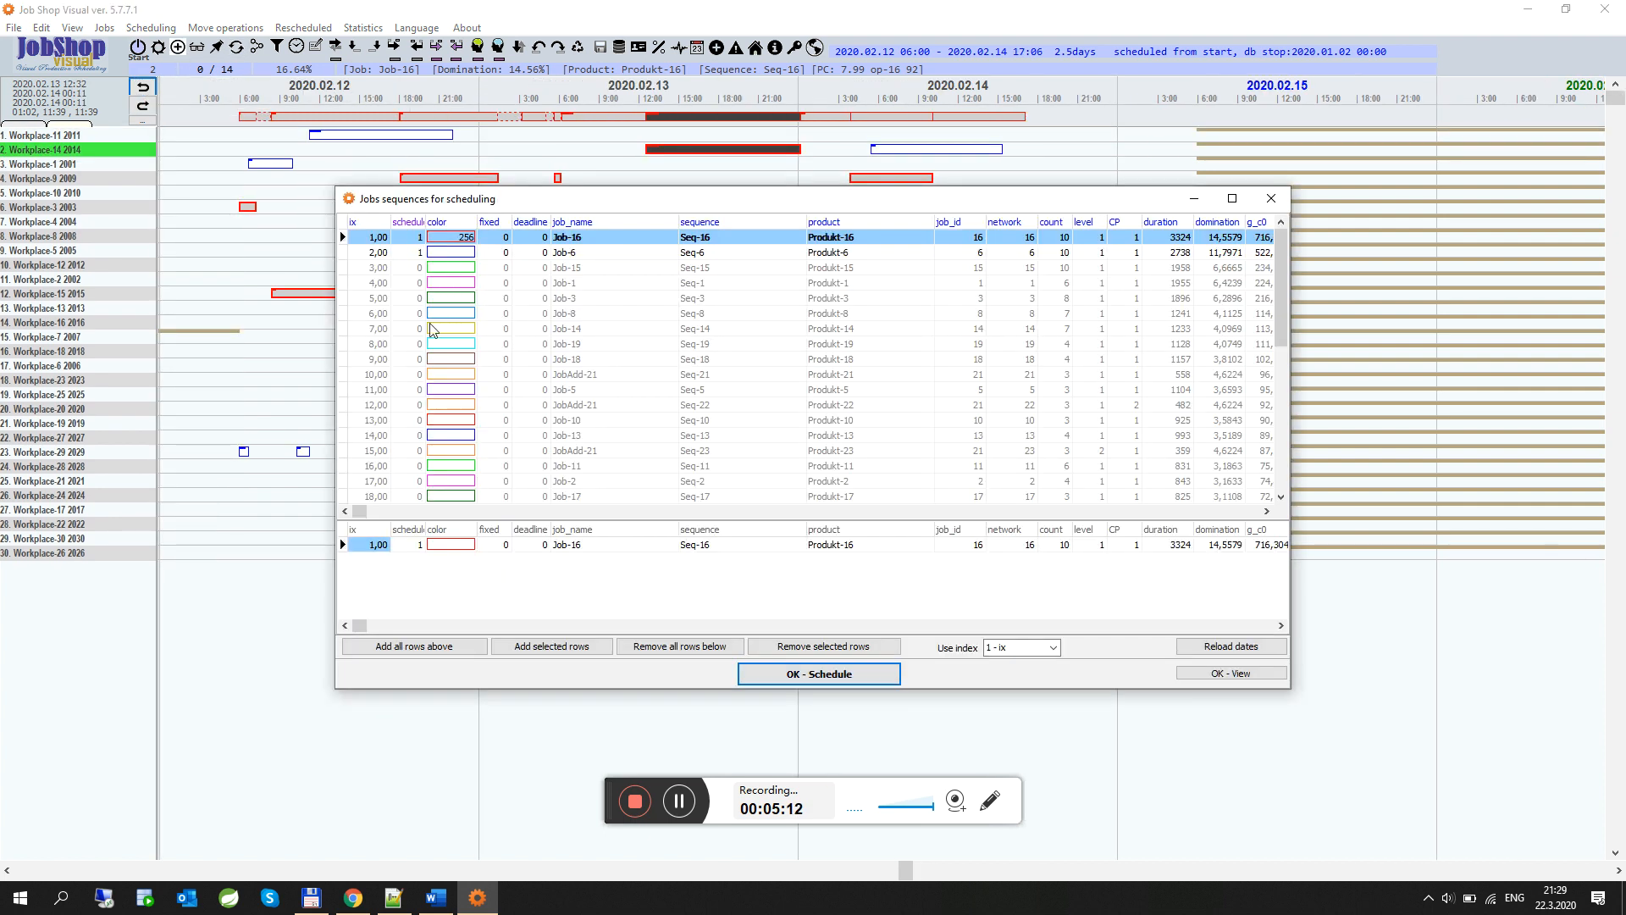
pyautogui.click(418, 649)
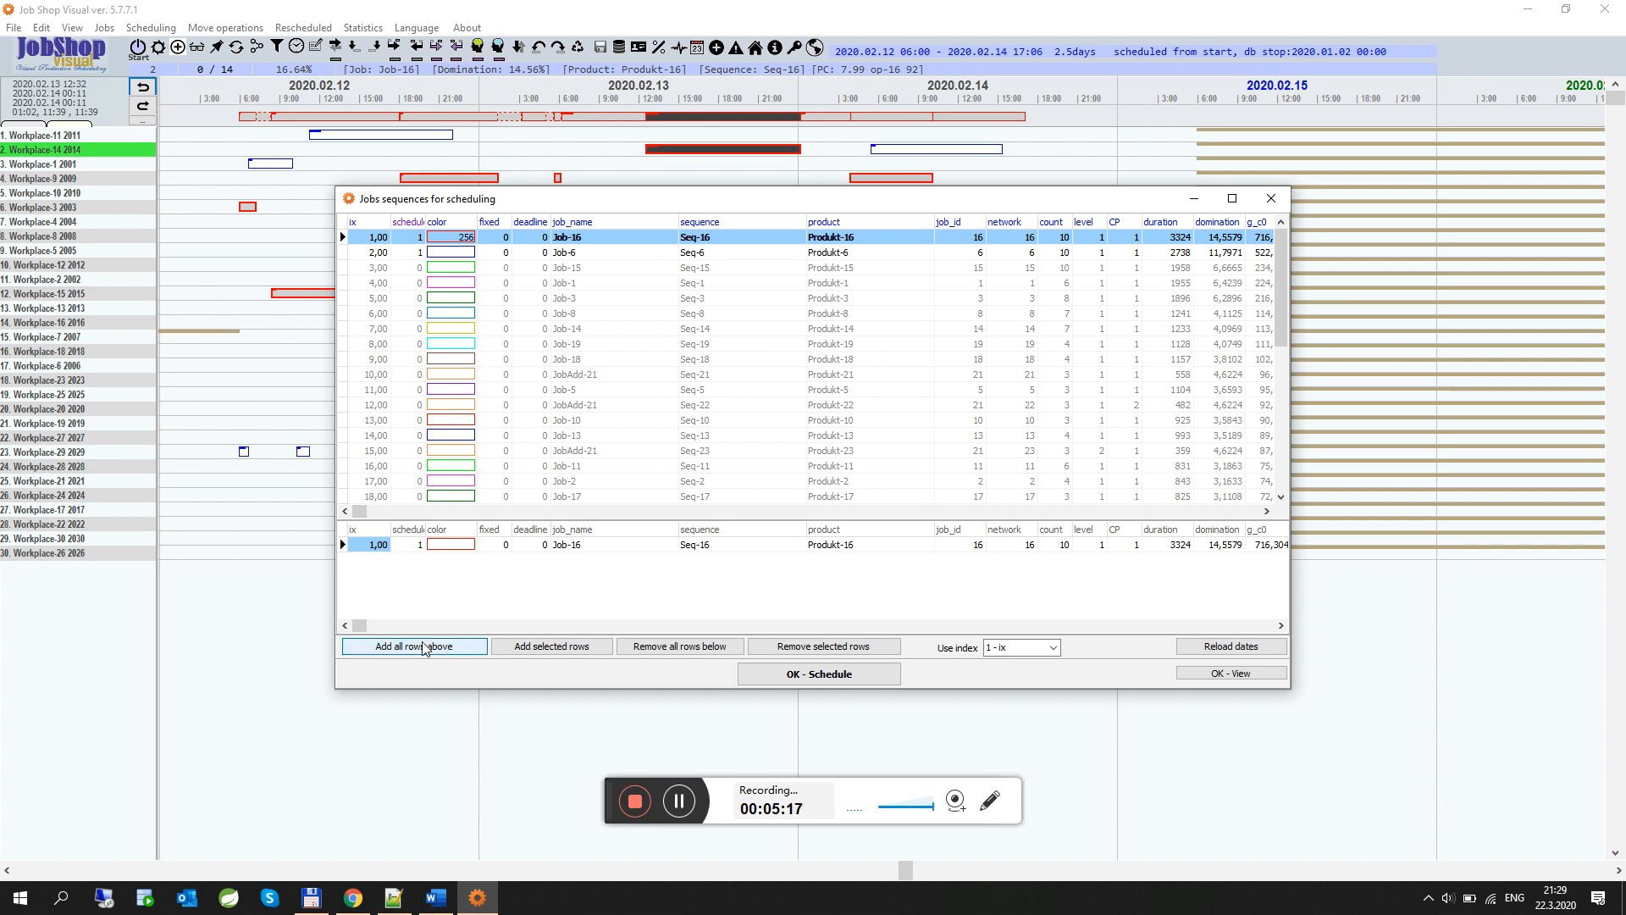
pyautogui.click(446, 496)
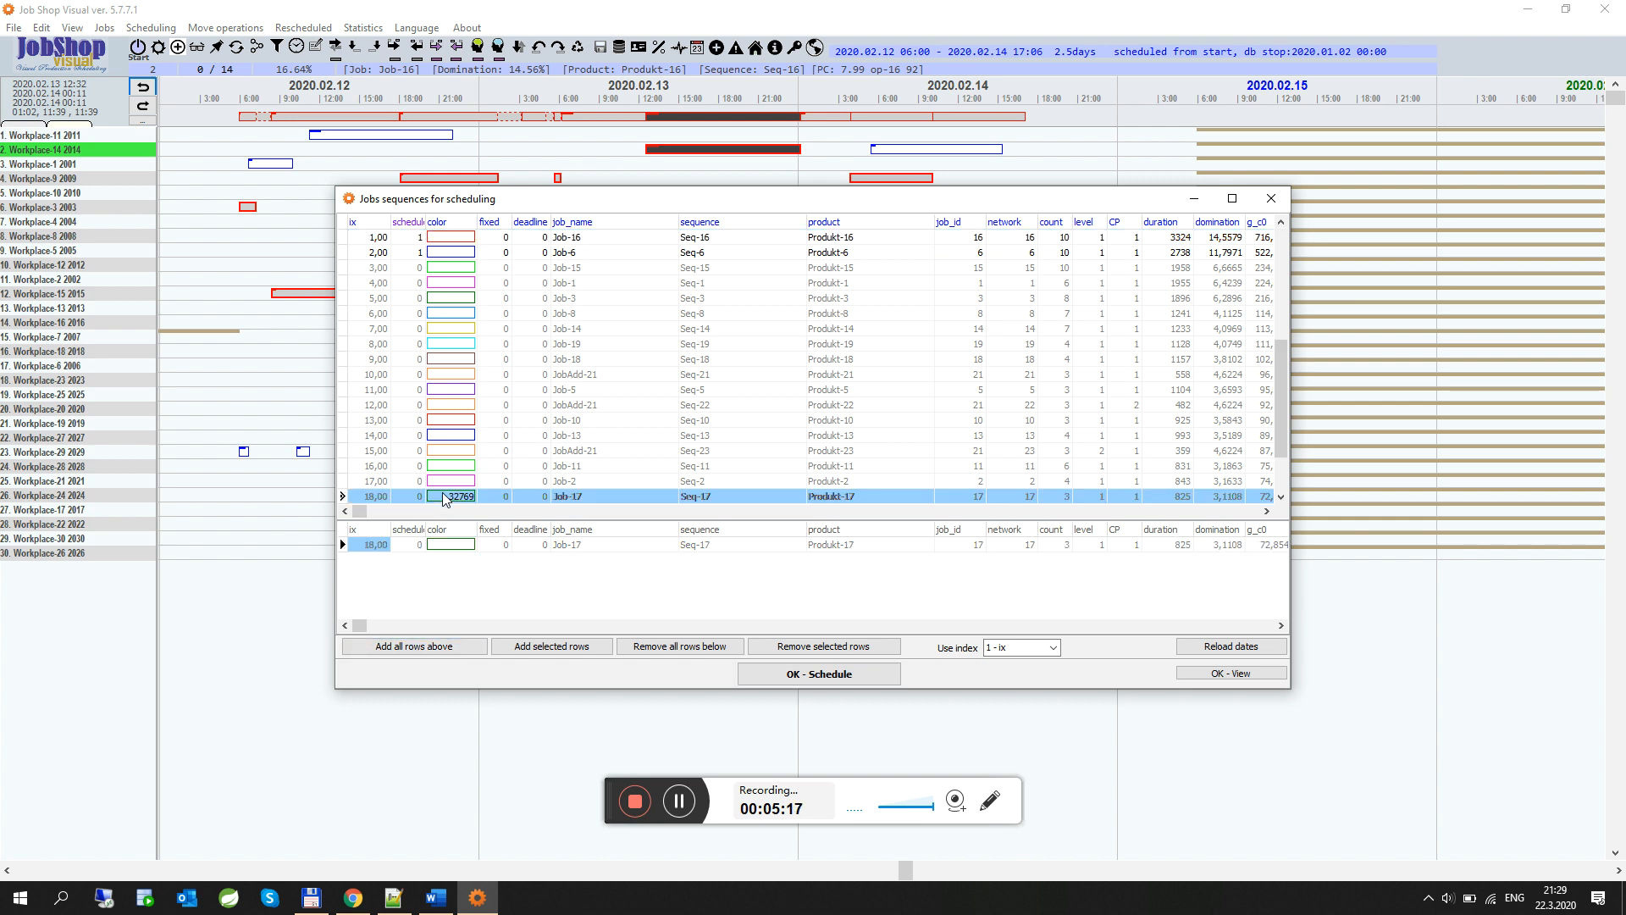
pyautogui.click(425, 647)
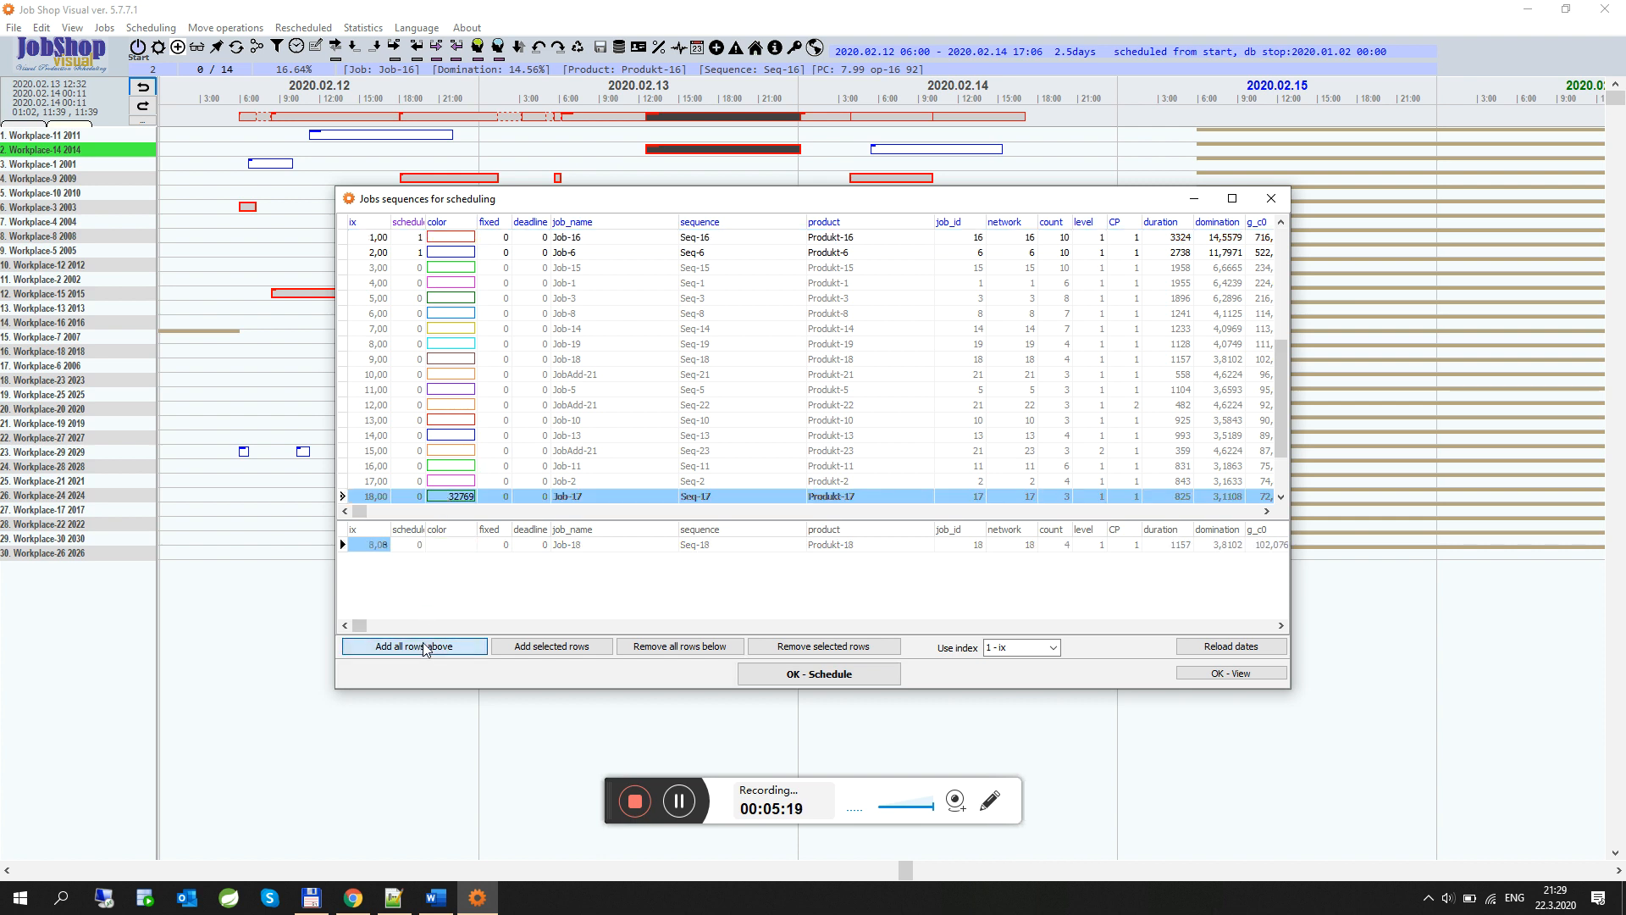
pyautogui.click(806, 675)
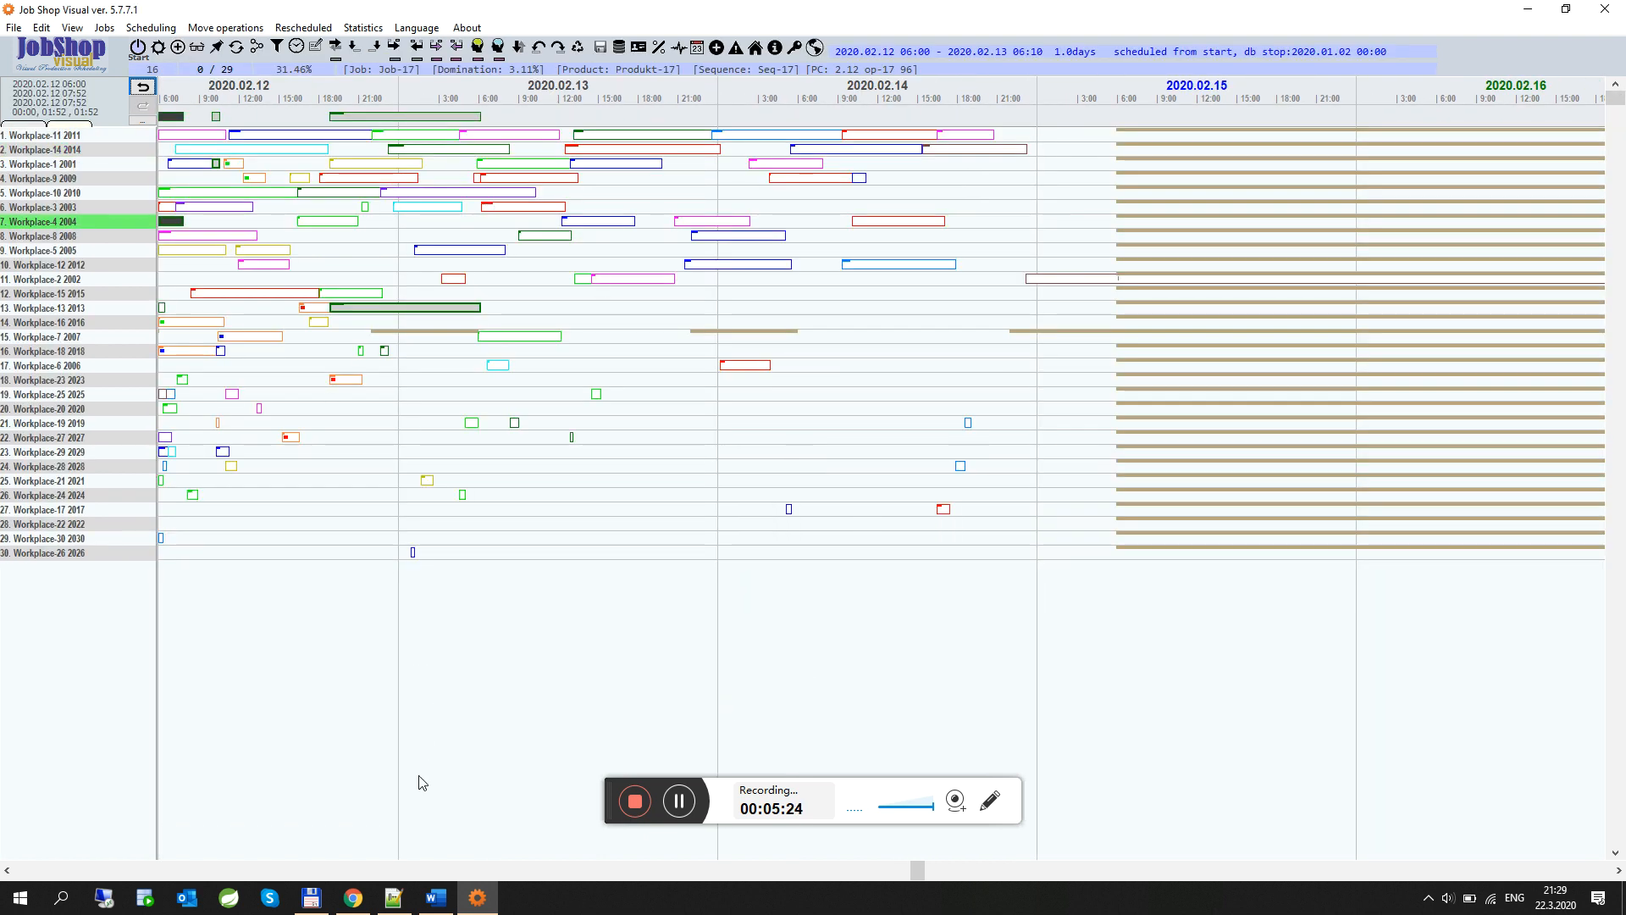
# Inspect Job-18's operations across Workplace-14, Workplace-2 and Workplace-3 in the chart
pyautogui.click(975, 150)
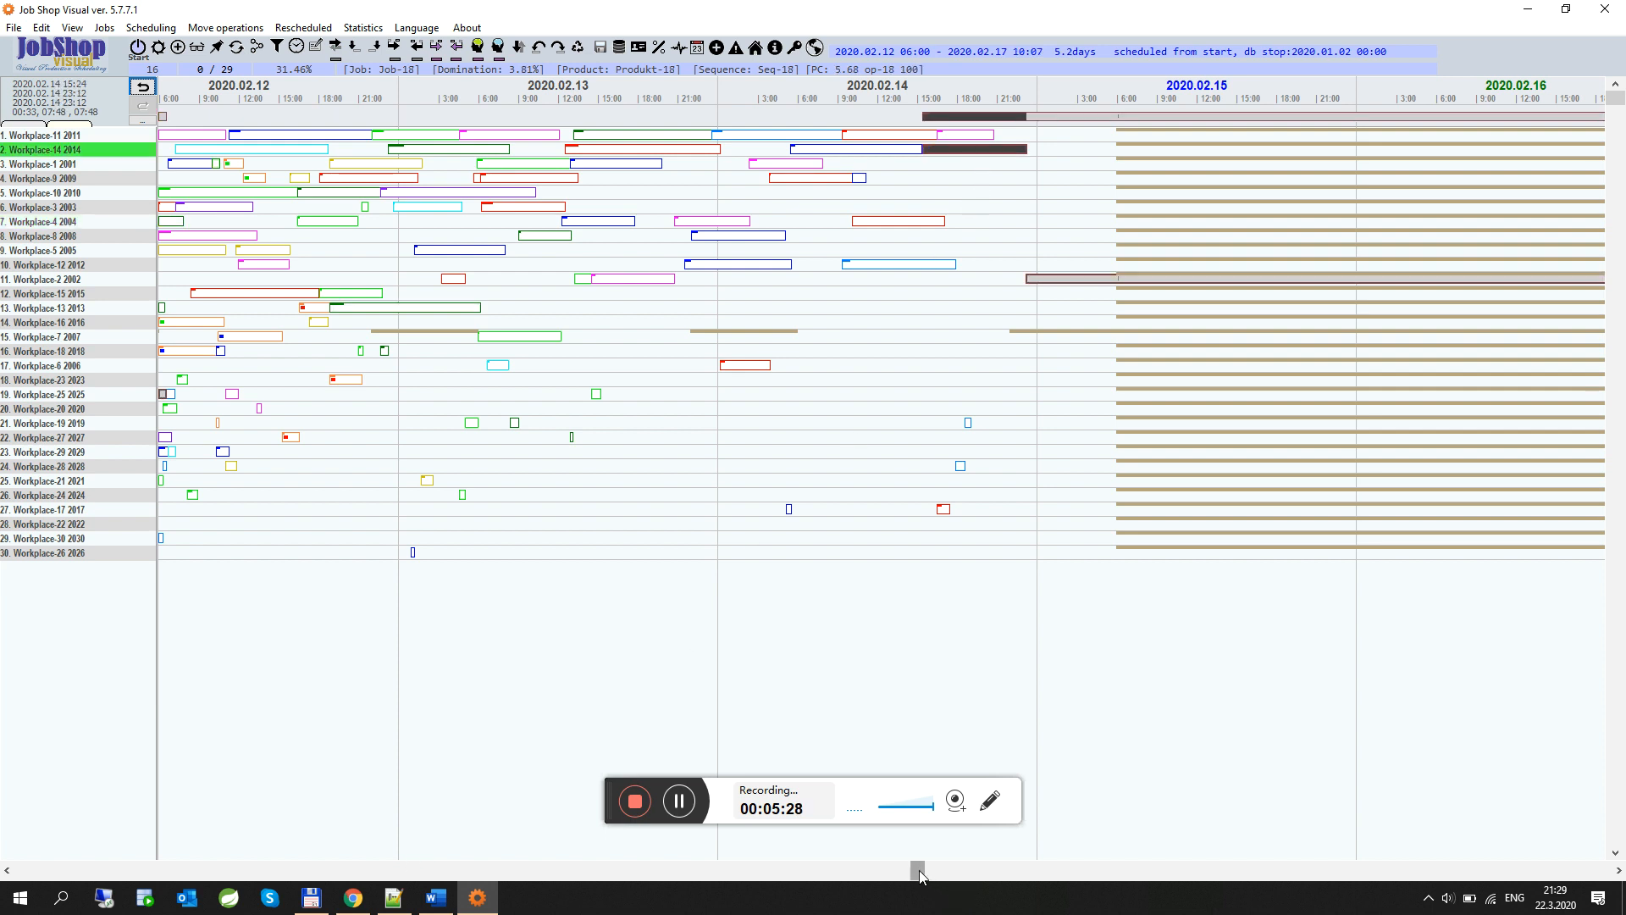
pyautogui.moveTo(918, 870); pyautogui.dragTo(976, 873)
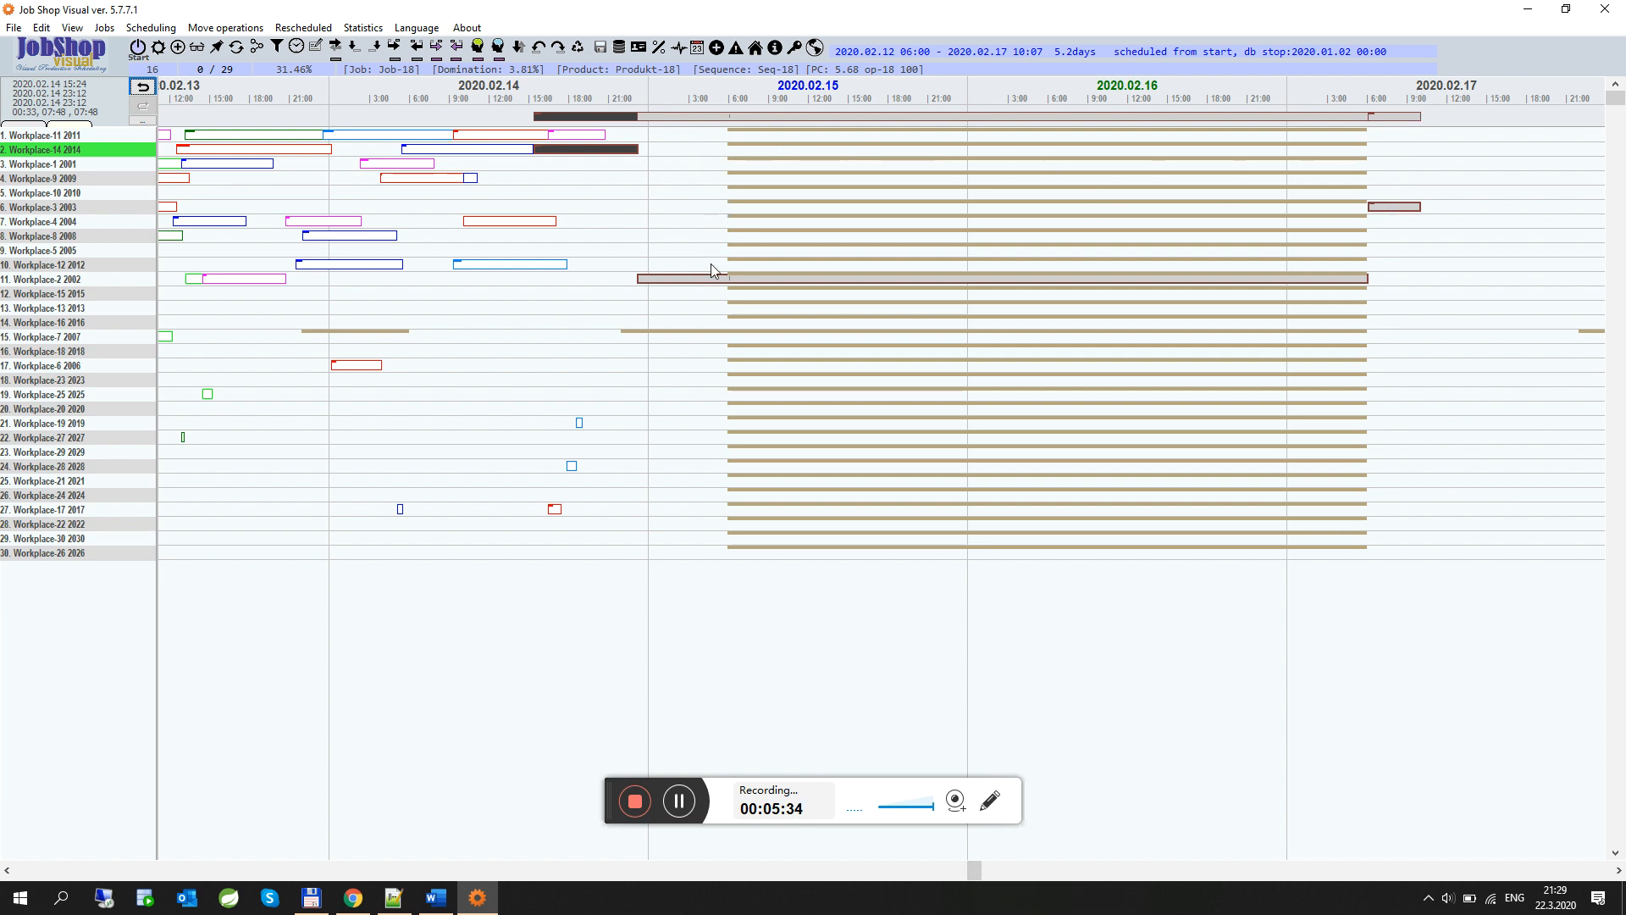
pyautogui.click(726, 279)
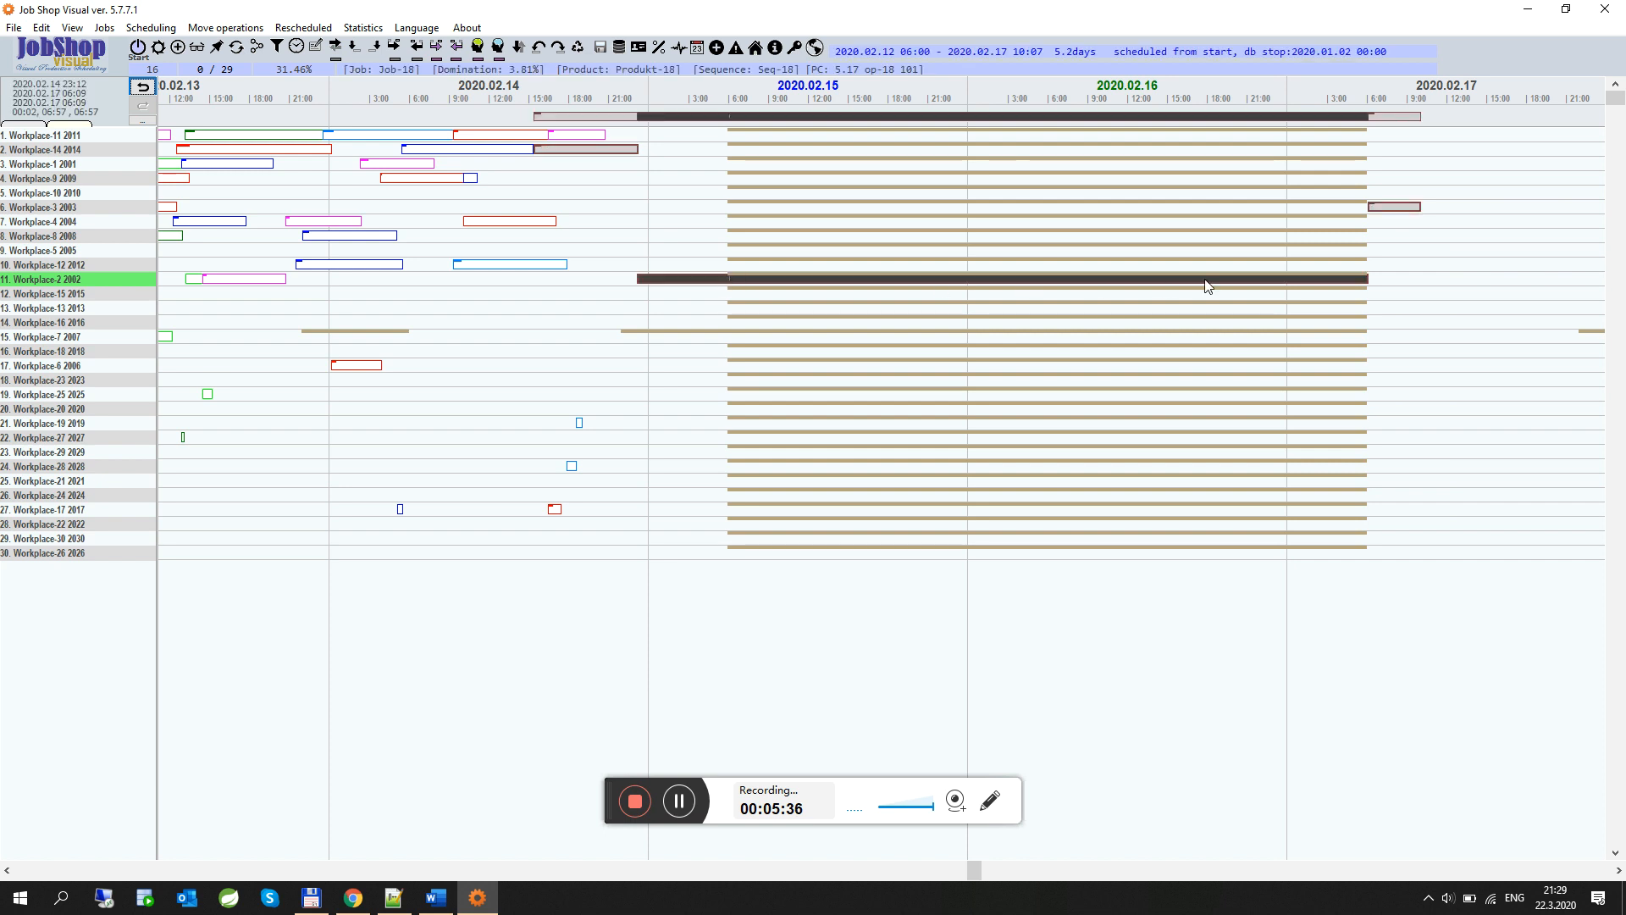
pyautogui.click(1394, 209)
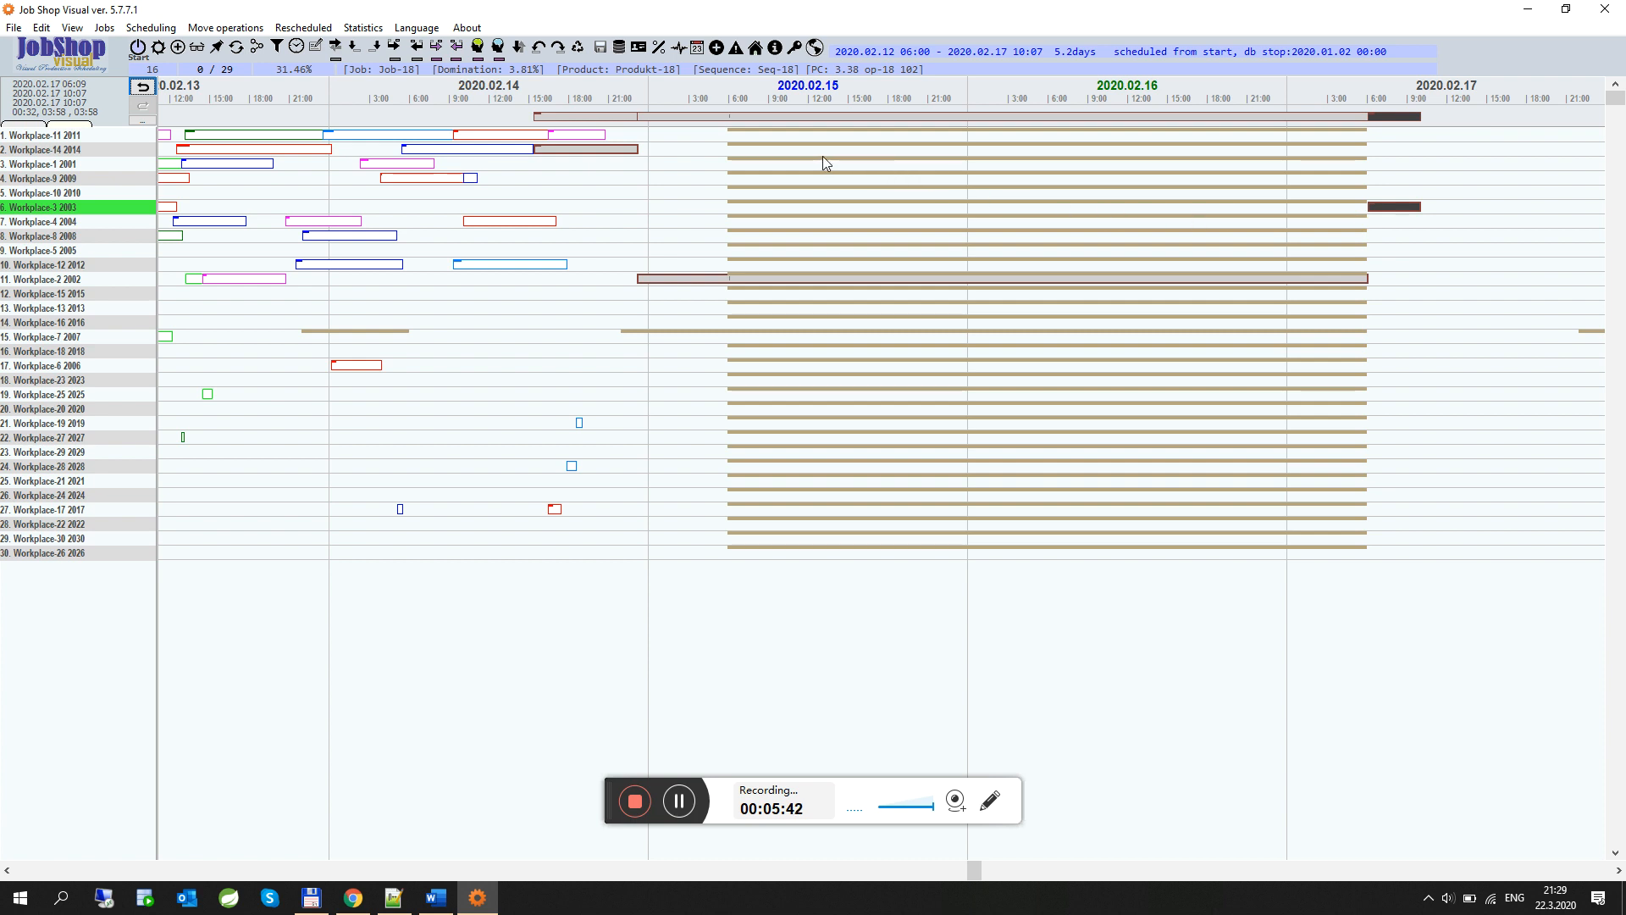
# Save the current plan under the name new
pyautogui.click(599, 50)
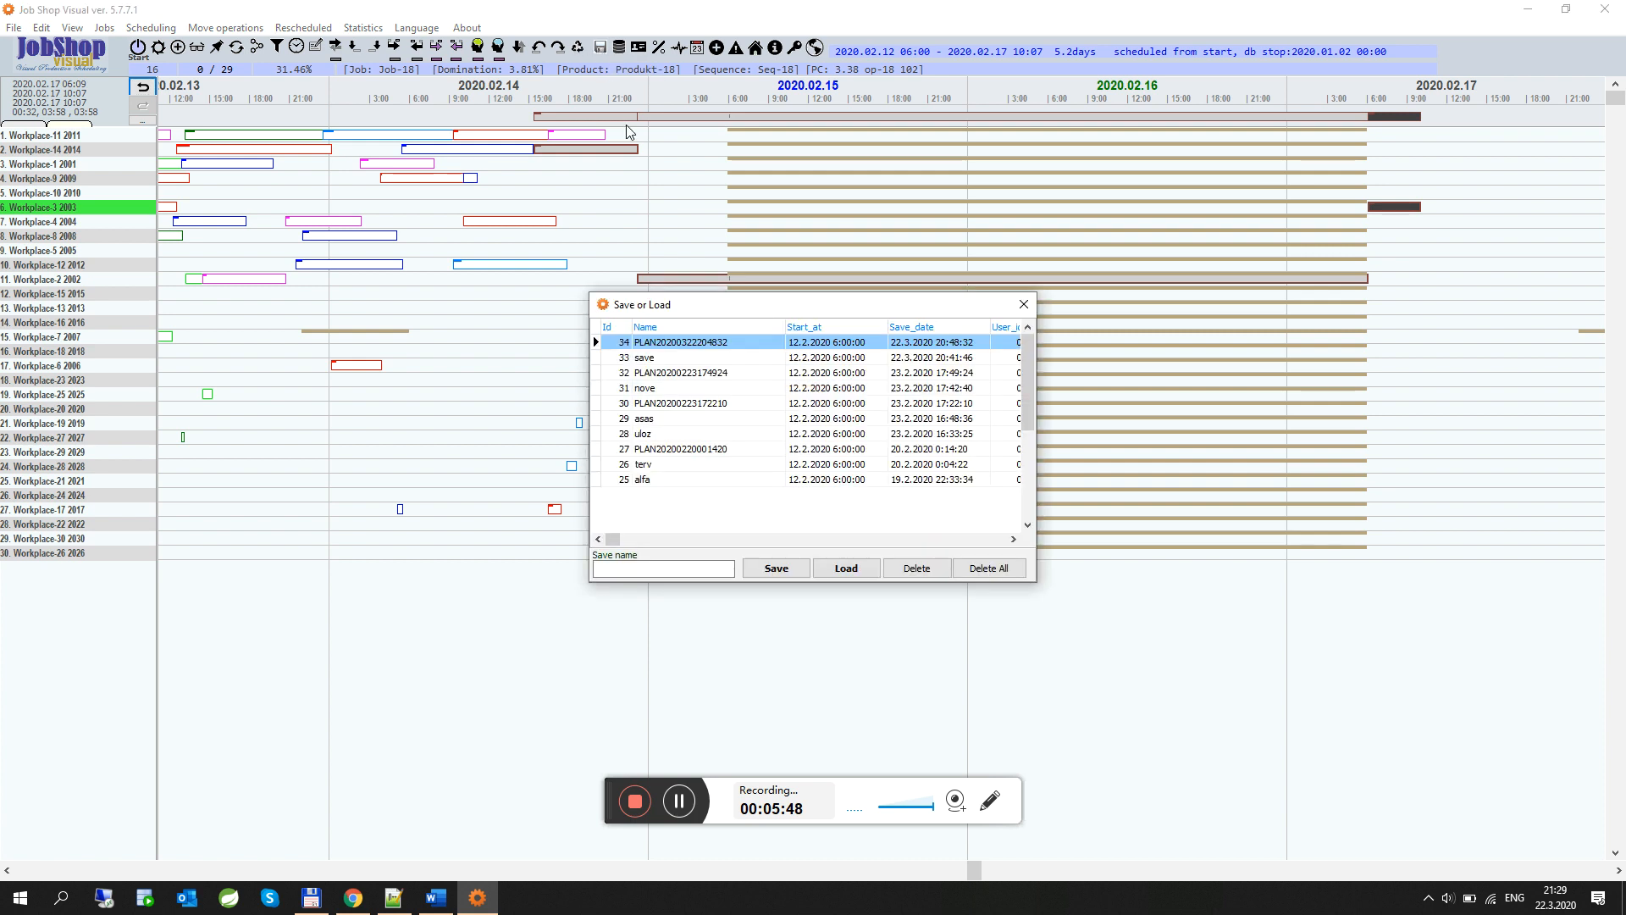
pyautogui.click(633, 566)
pyautogui.click(776, 567)
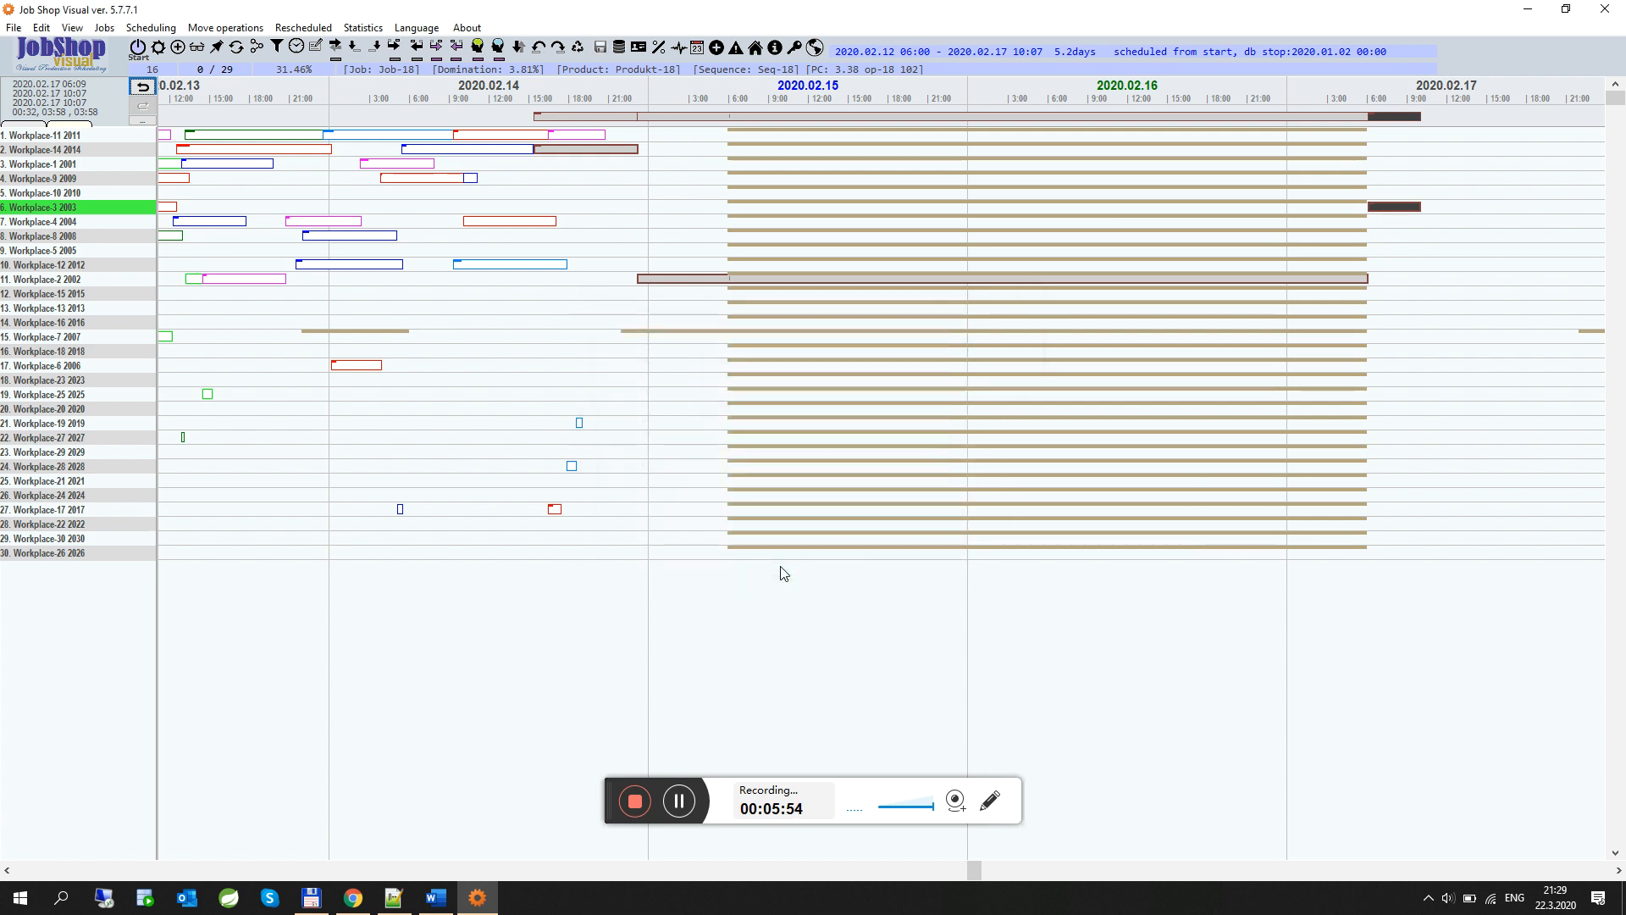
# Enable the Days filter and rerun scheduling from 12.2.2020 6:00:00
pyautogui.click(137, 48)
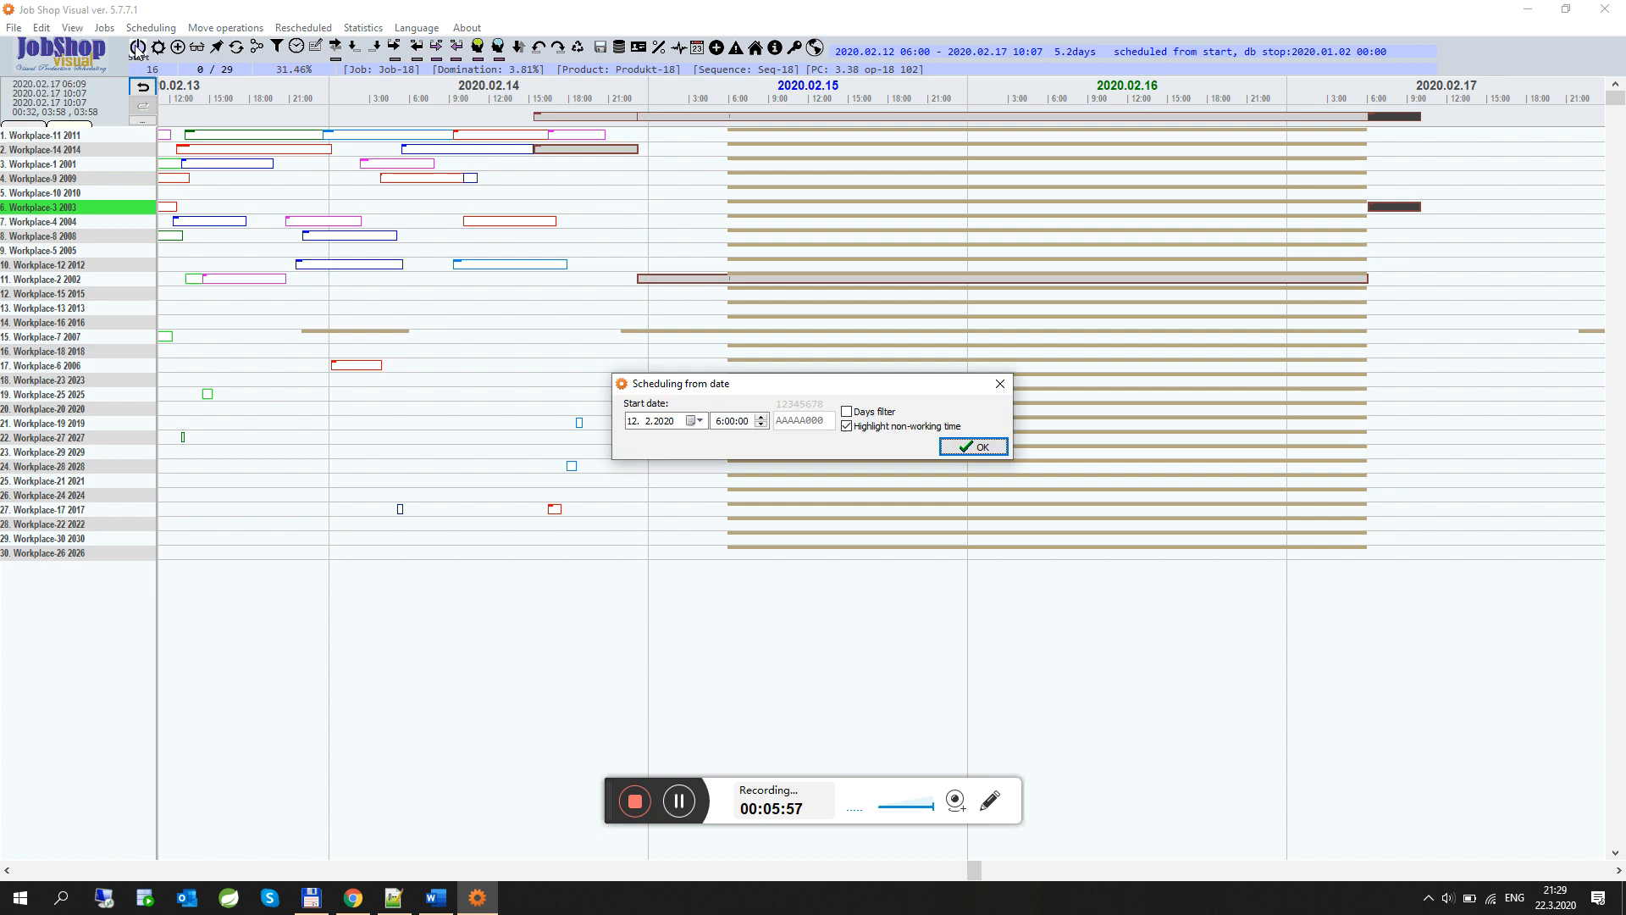
pyautogui.click(849, 412)
pyautogui.doubleClick(827, 423)
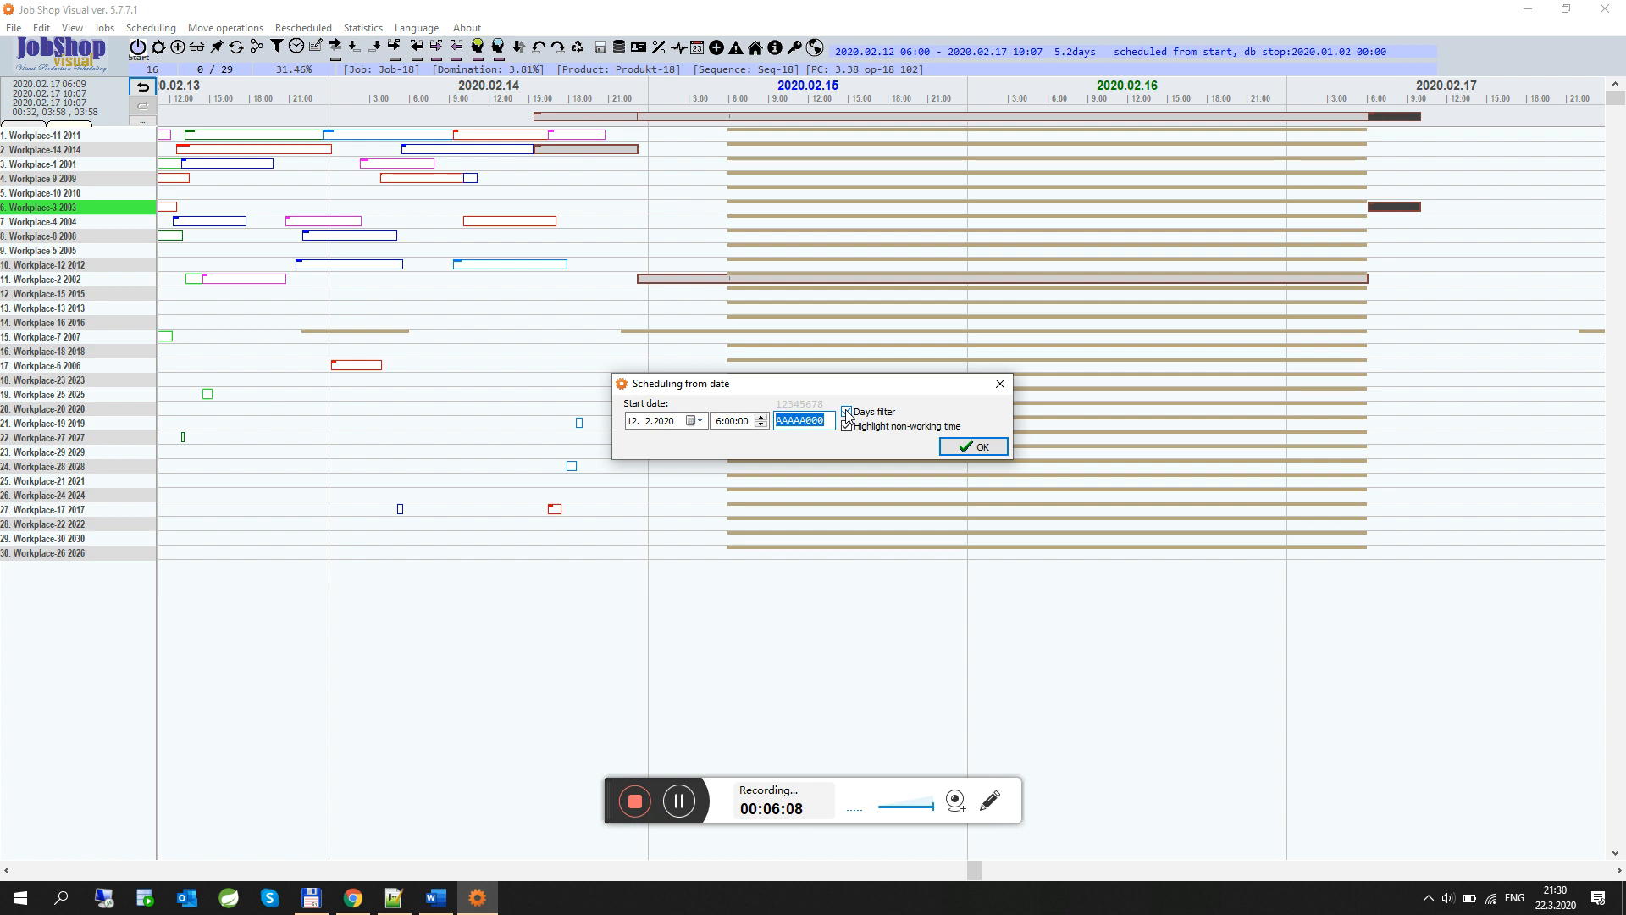
pyautogui.click(968, 449)
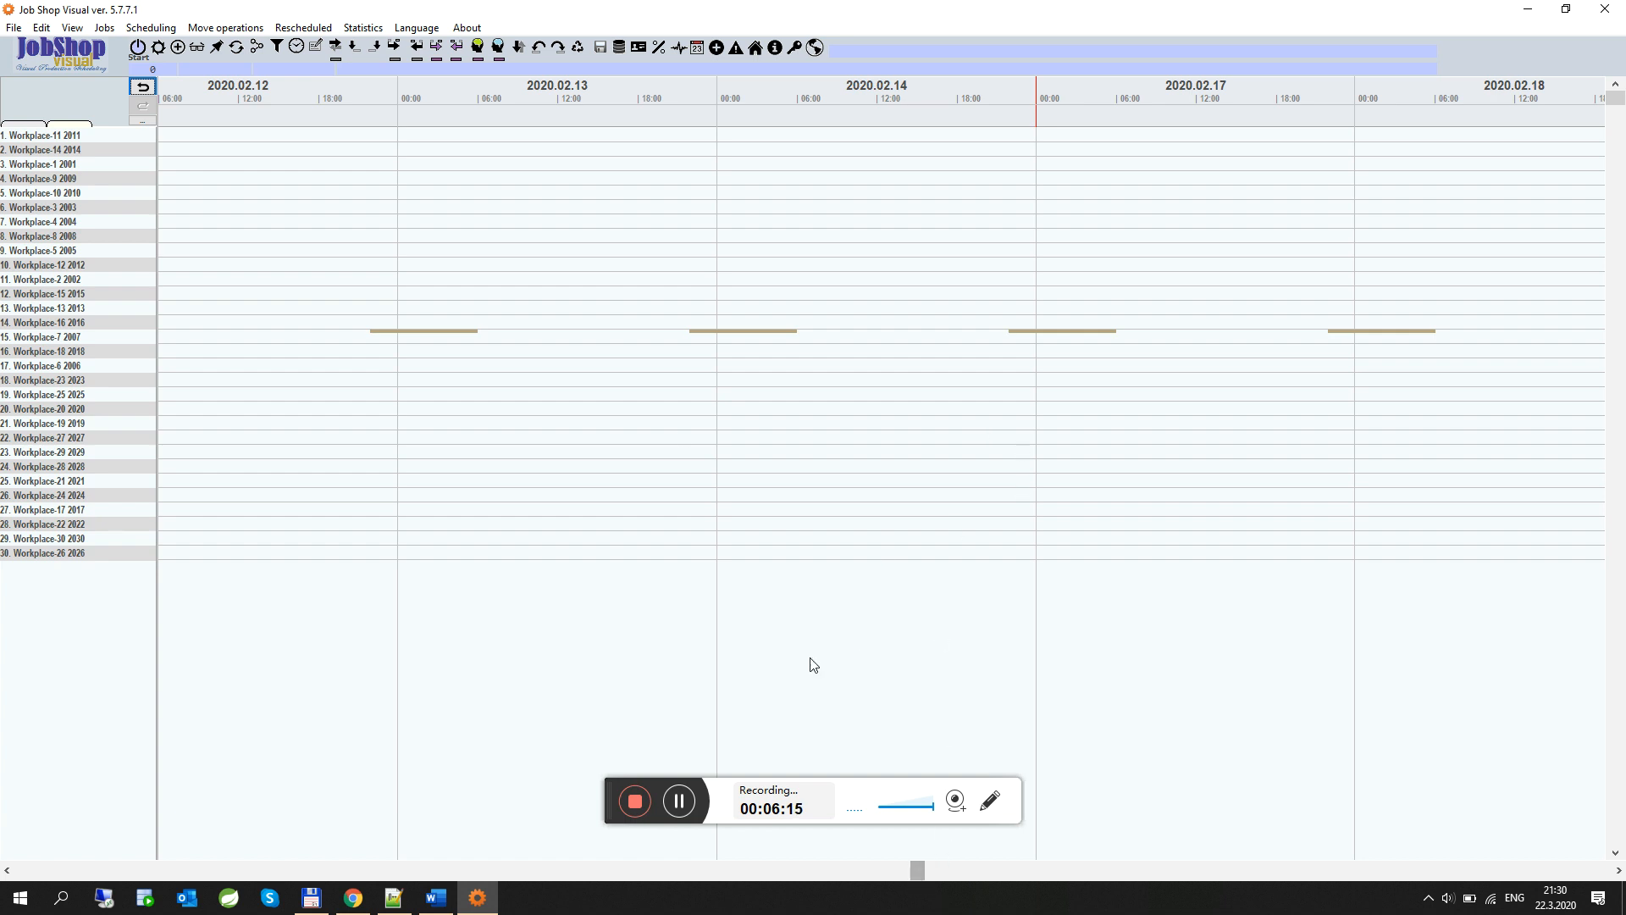
# Load the saved plan named new
pyautogui.click(598, 46)
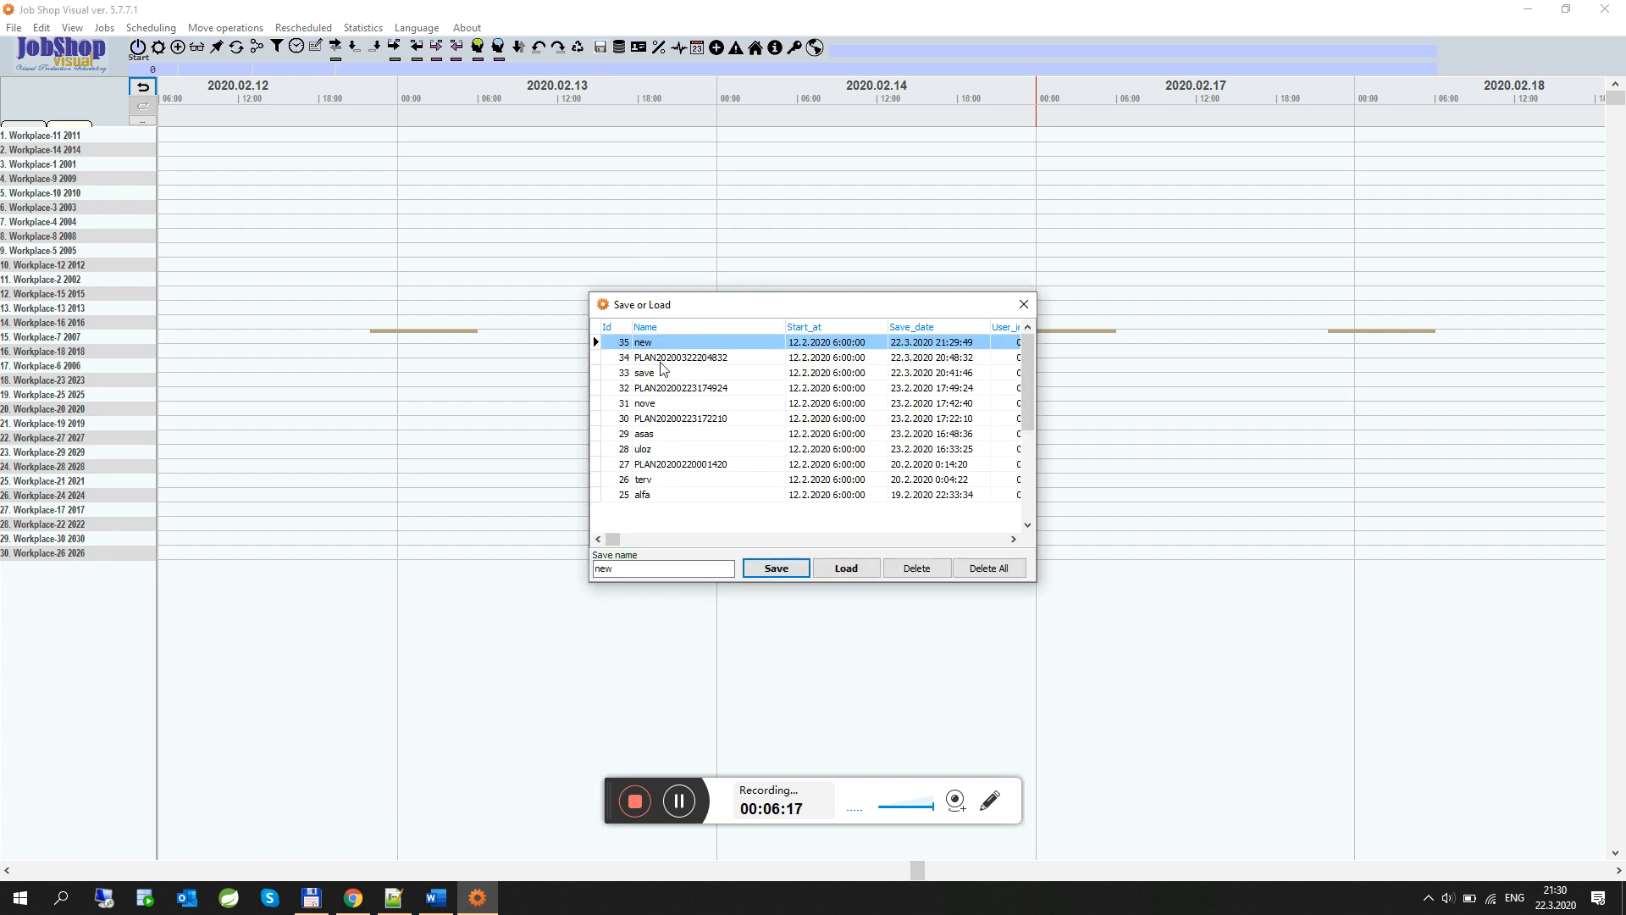
pyautogui.click(861, 567)
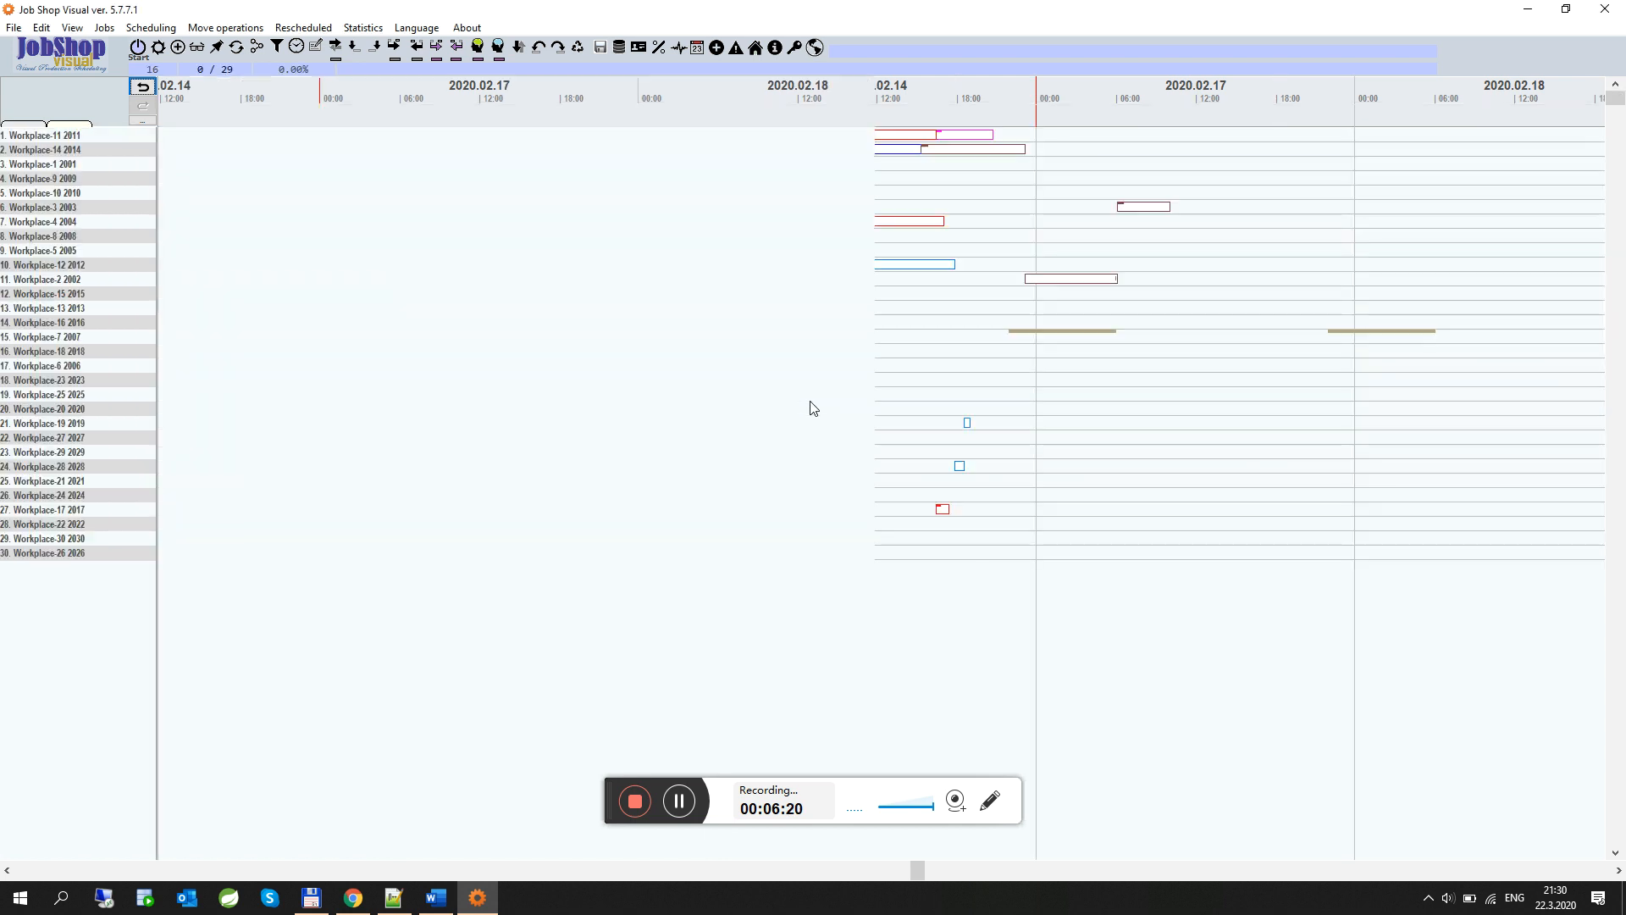
pyautogui.click(833, 507)
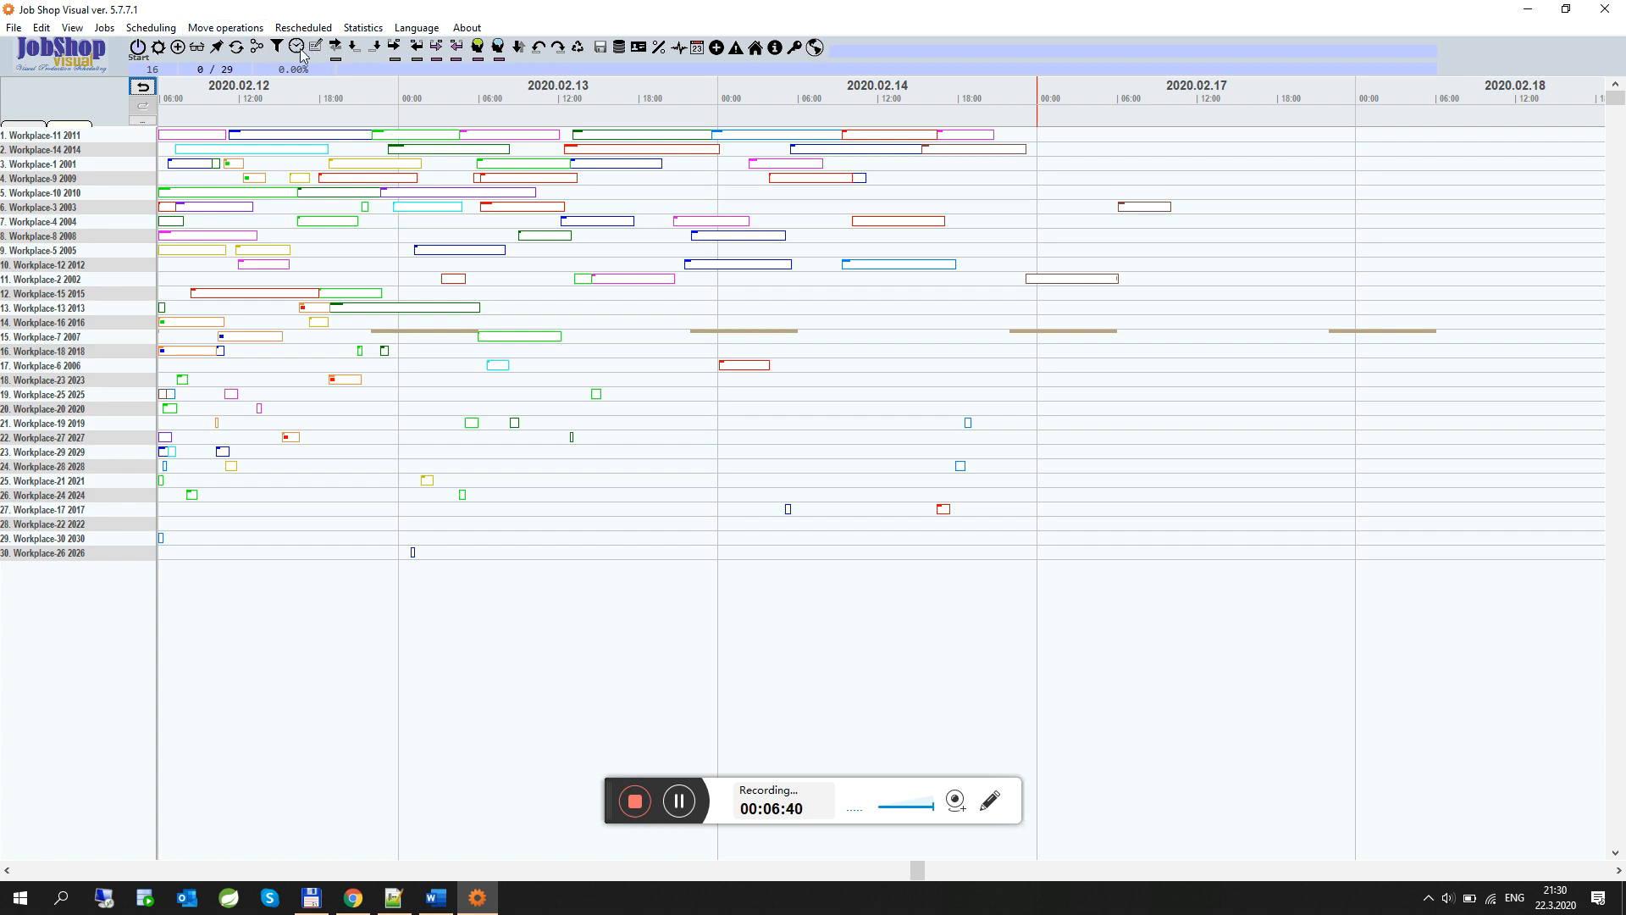
# Set the day length zoom to 277 pixels, refresh the chart, and close the Zoom dialog
pyautogui.click(197, 47)
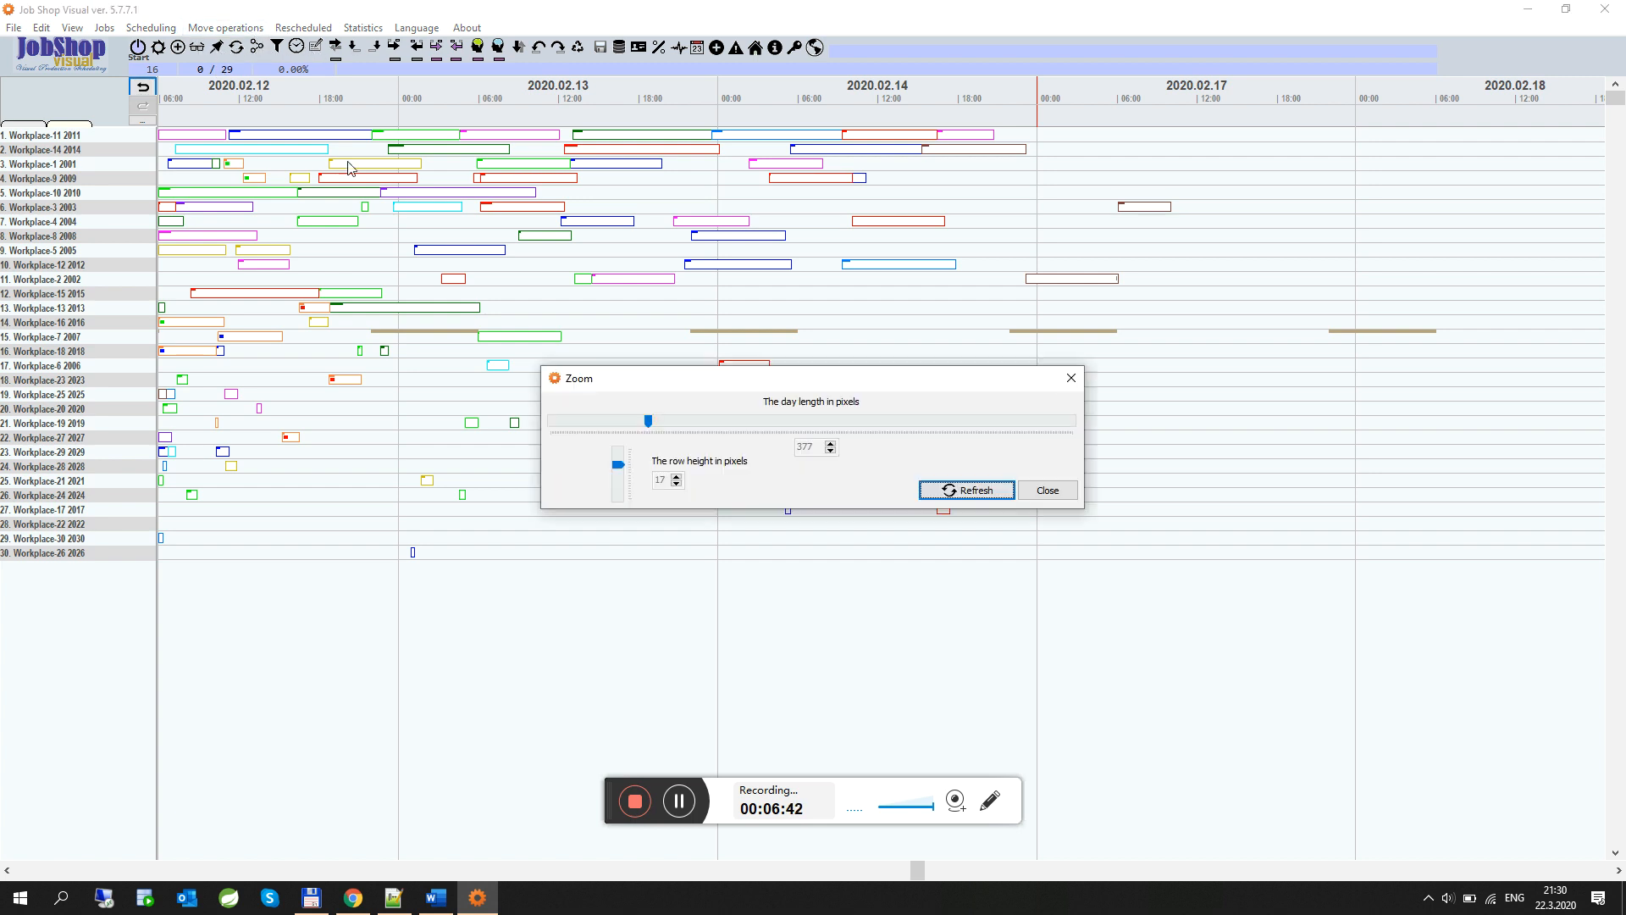
pyautogui.moveTo(648, 422); pyautogui.dragTo(622, 424)
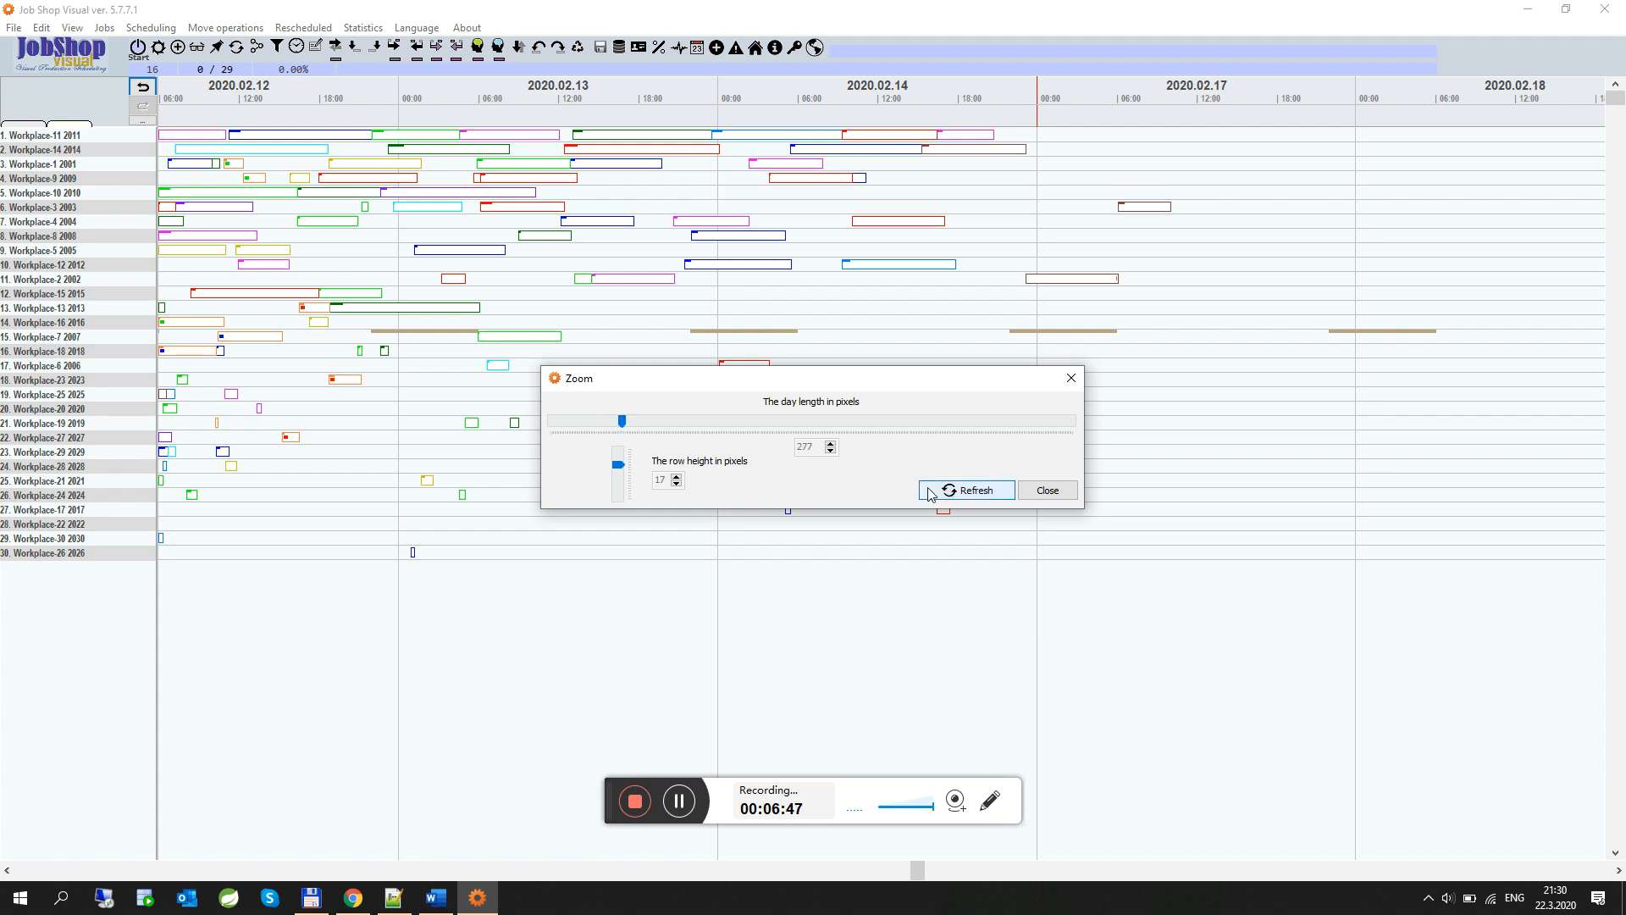
pyautogui.click(966, 489)
pyautogui.click(629, 871)
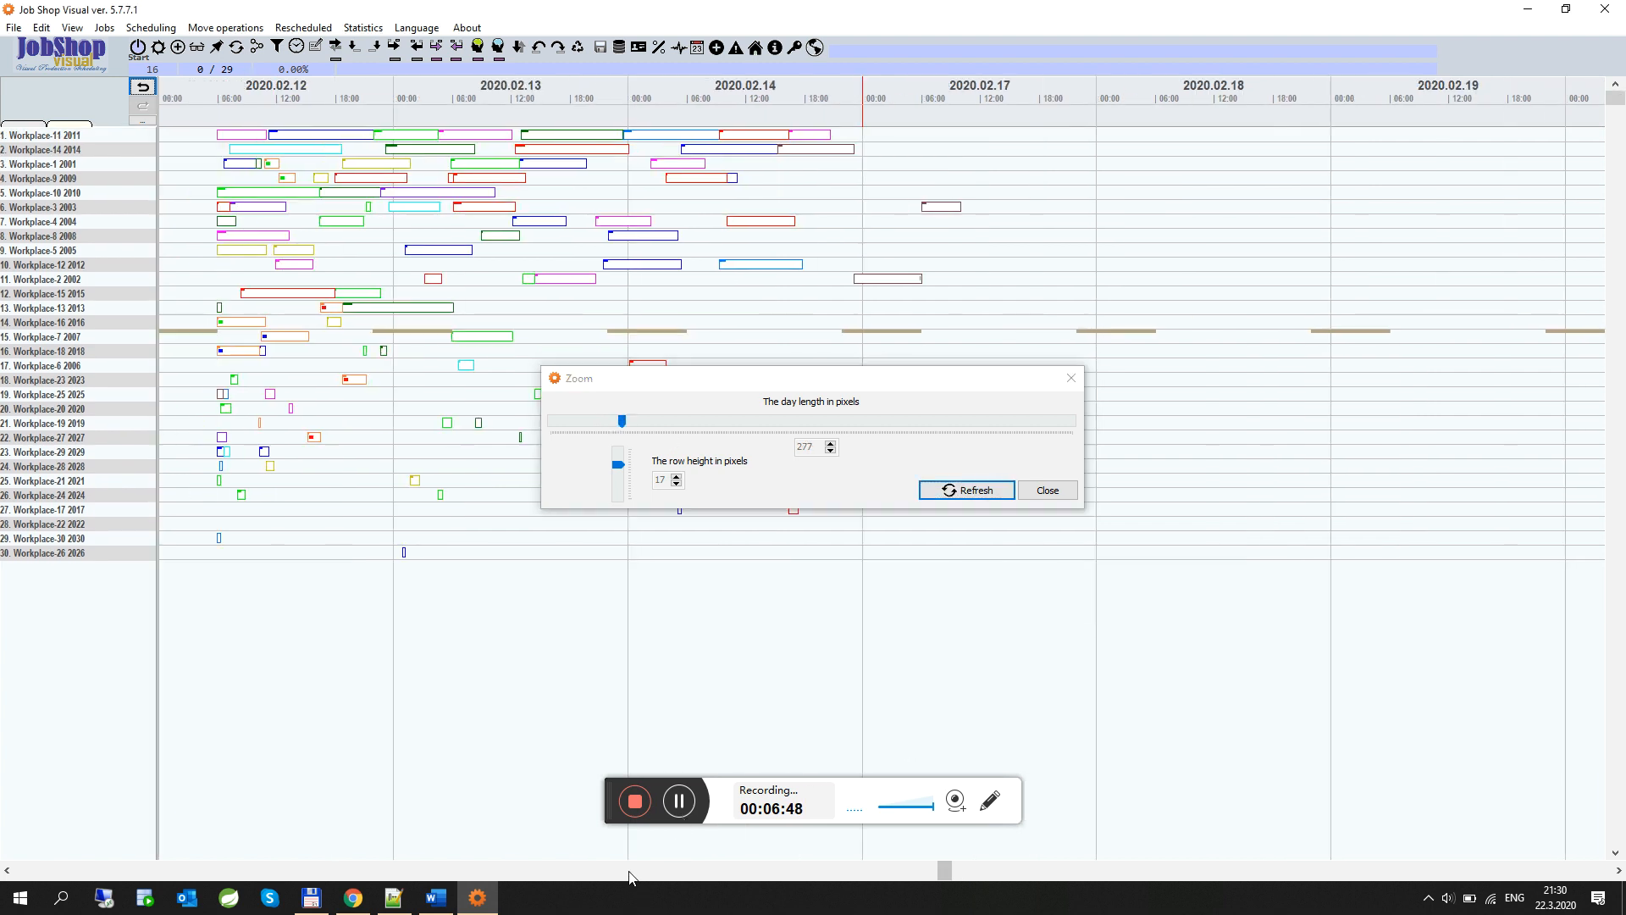
pyautogui.click(629, 871)
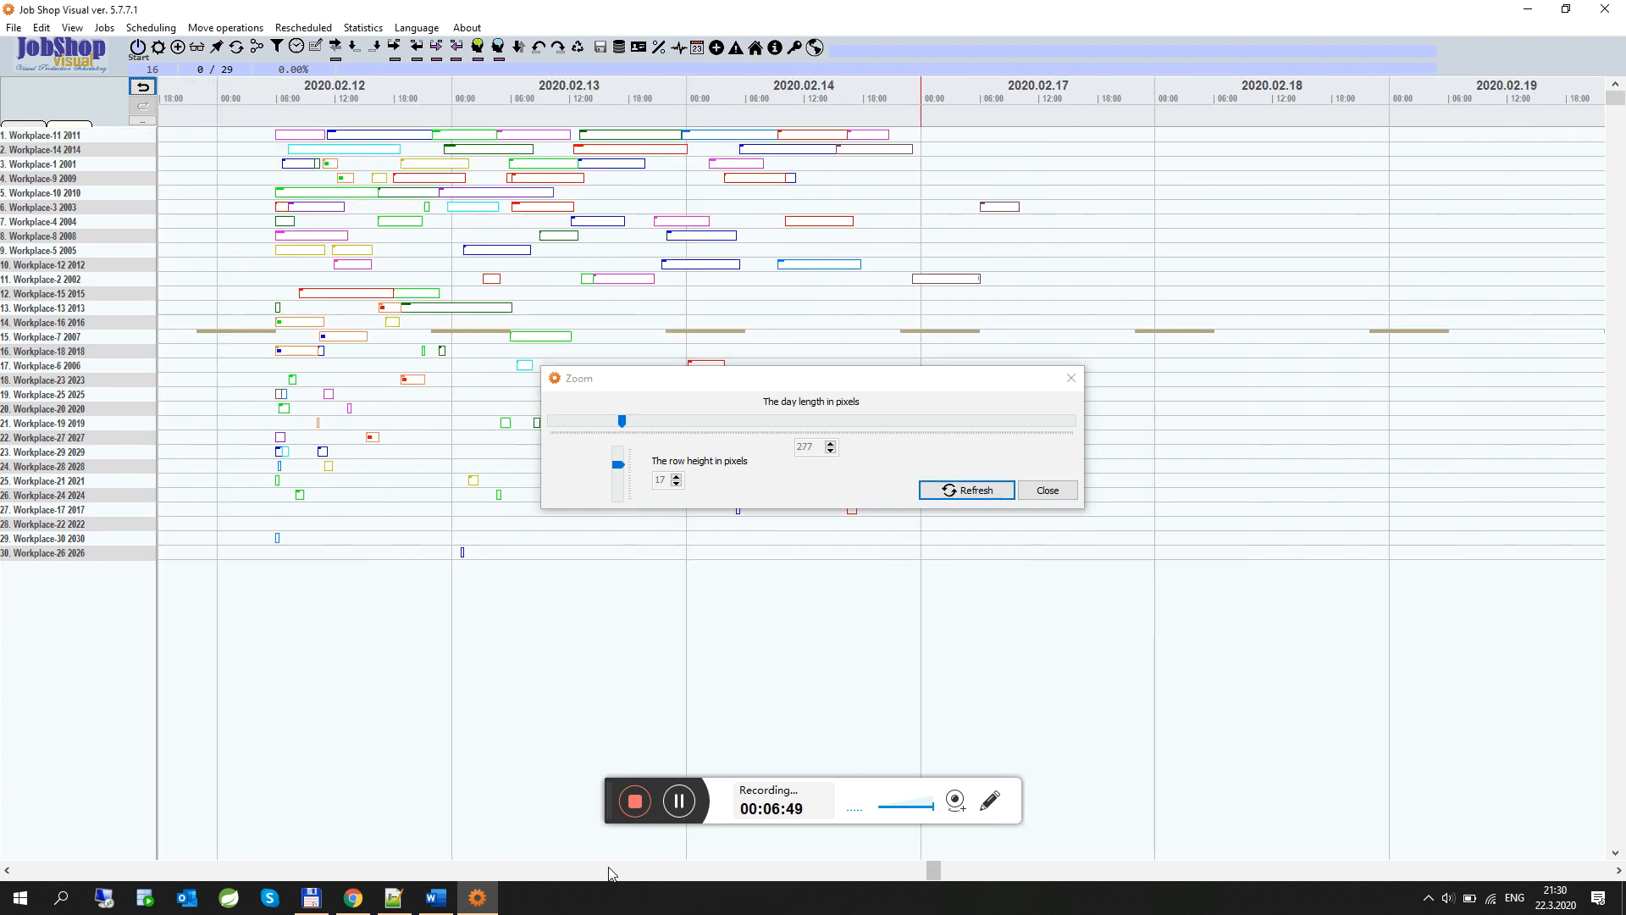
pyautogui.click(1071, 378)
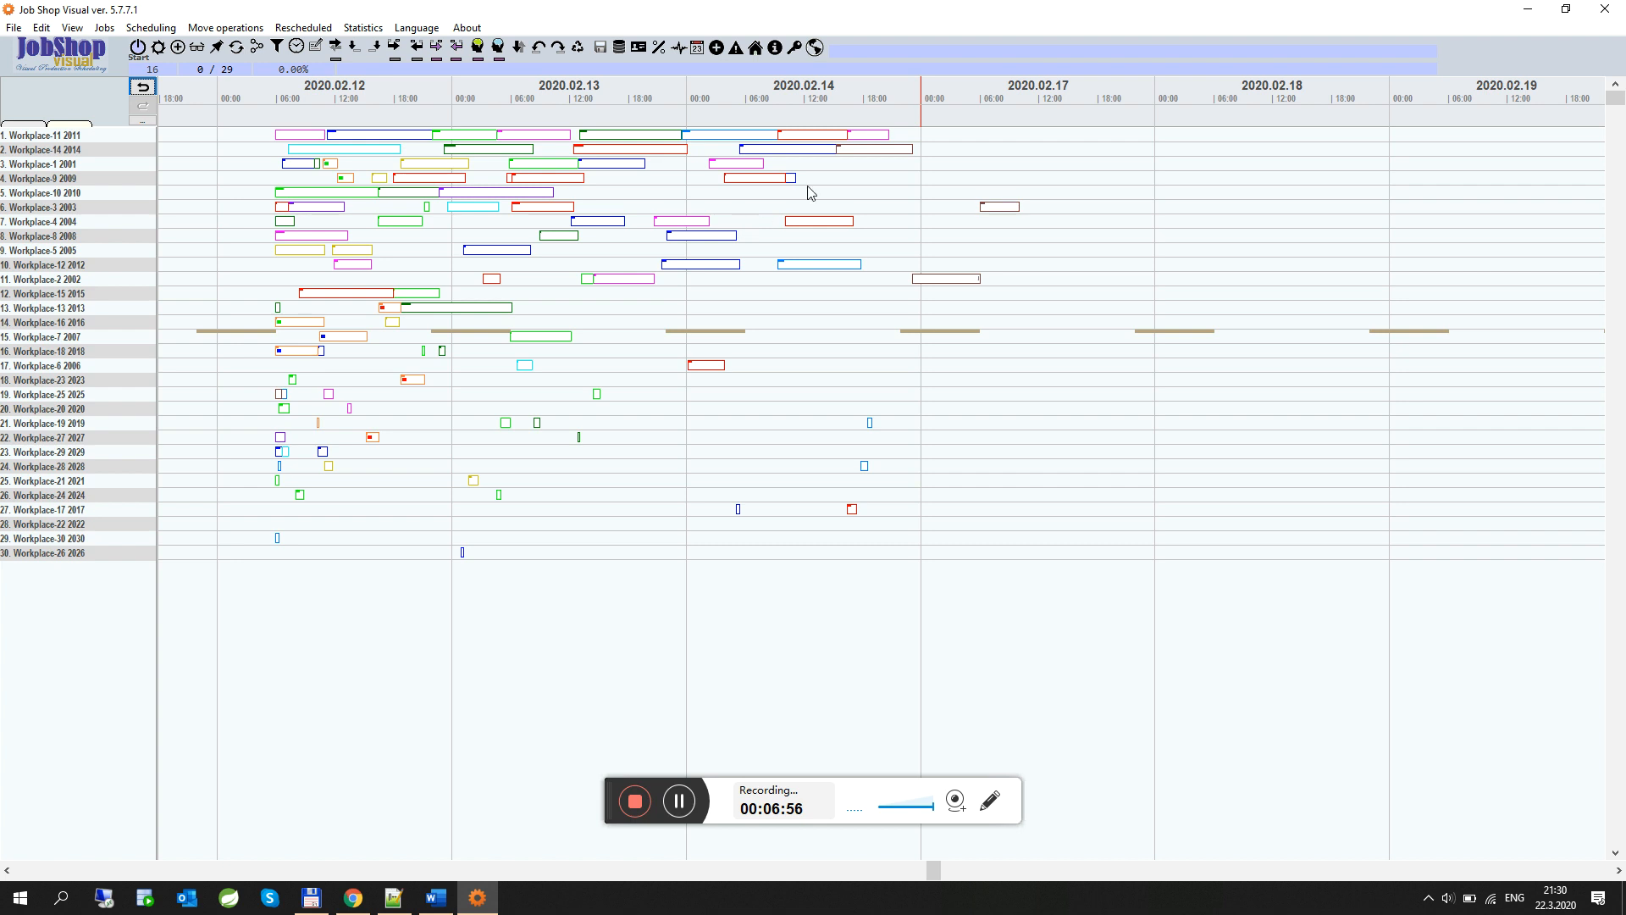
# Select operations on Workplace-11 and Workplace-14 to inspect which jobs they belong to
pyautogui.click(373, 137)
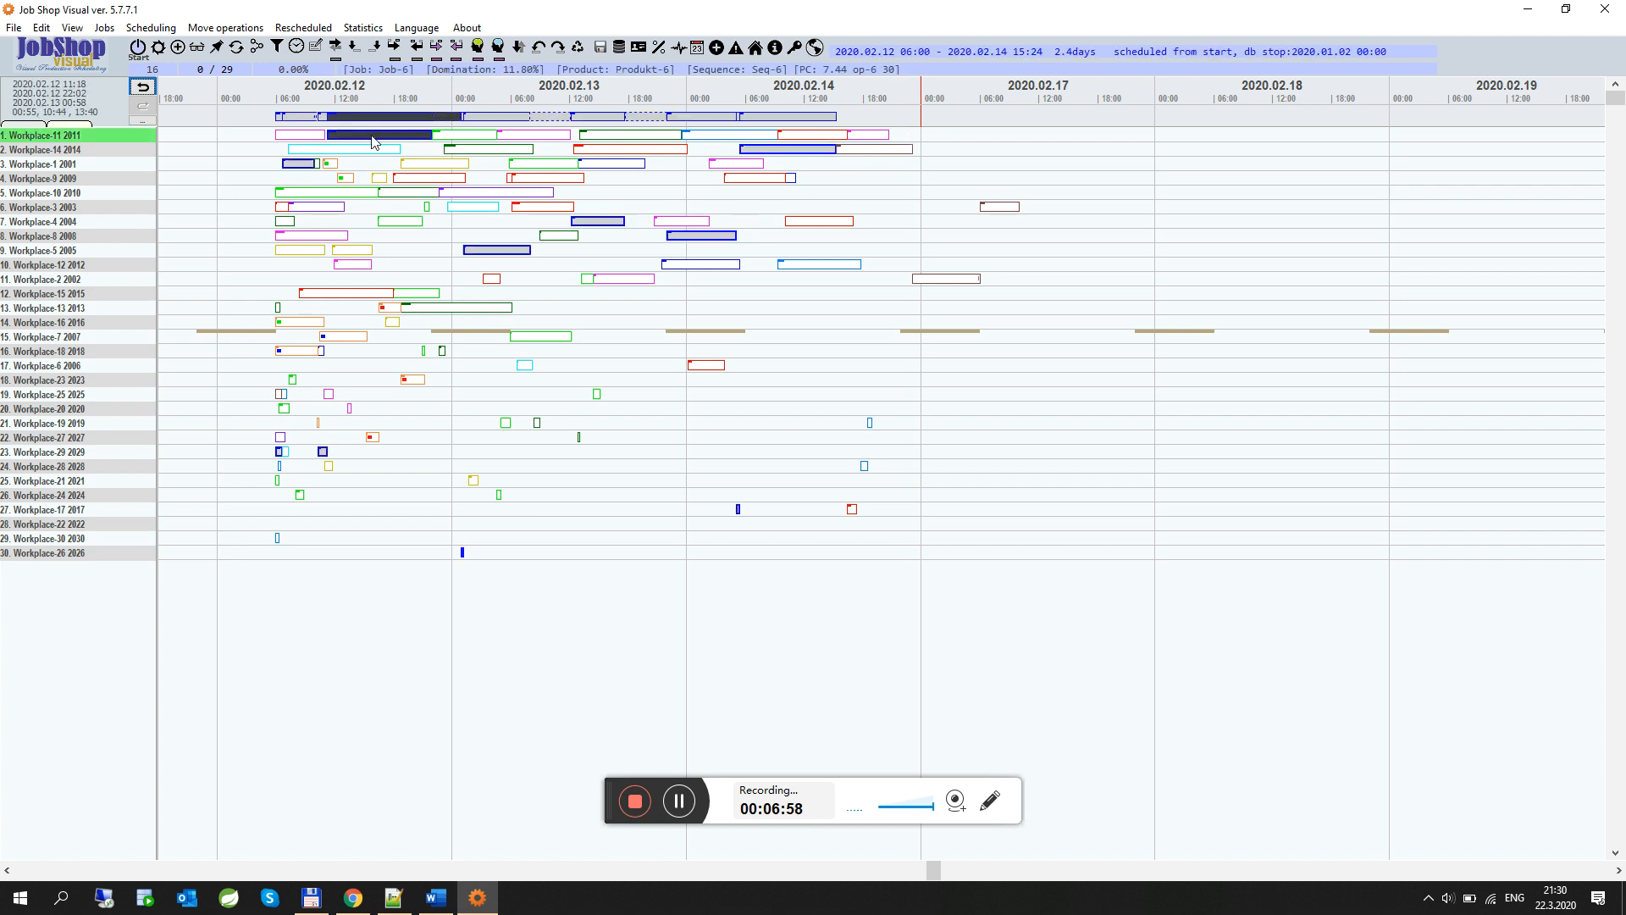
pyautogui.click(476, 138)
pyautogui.click(527, 139)
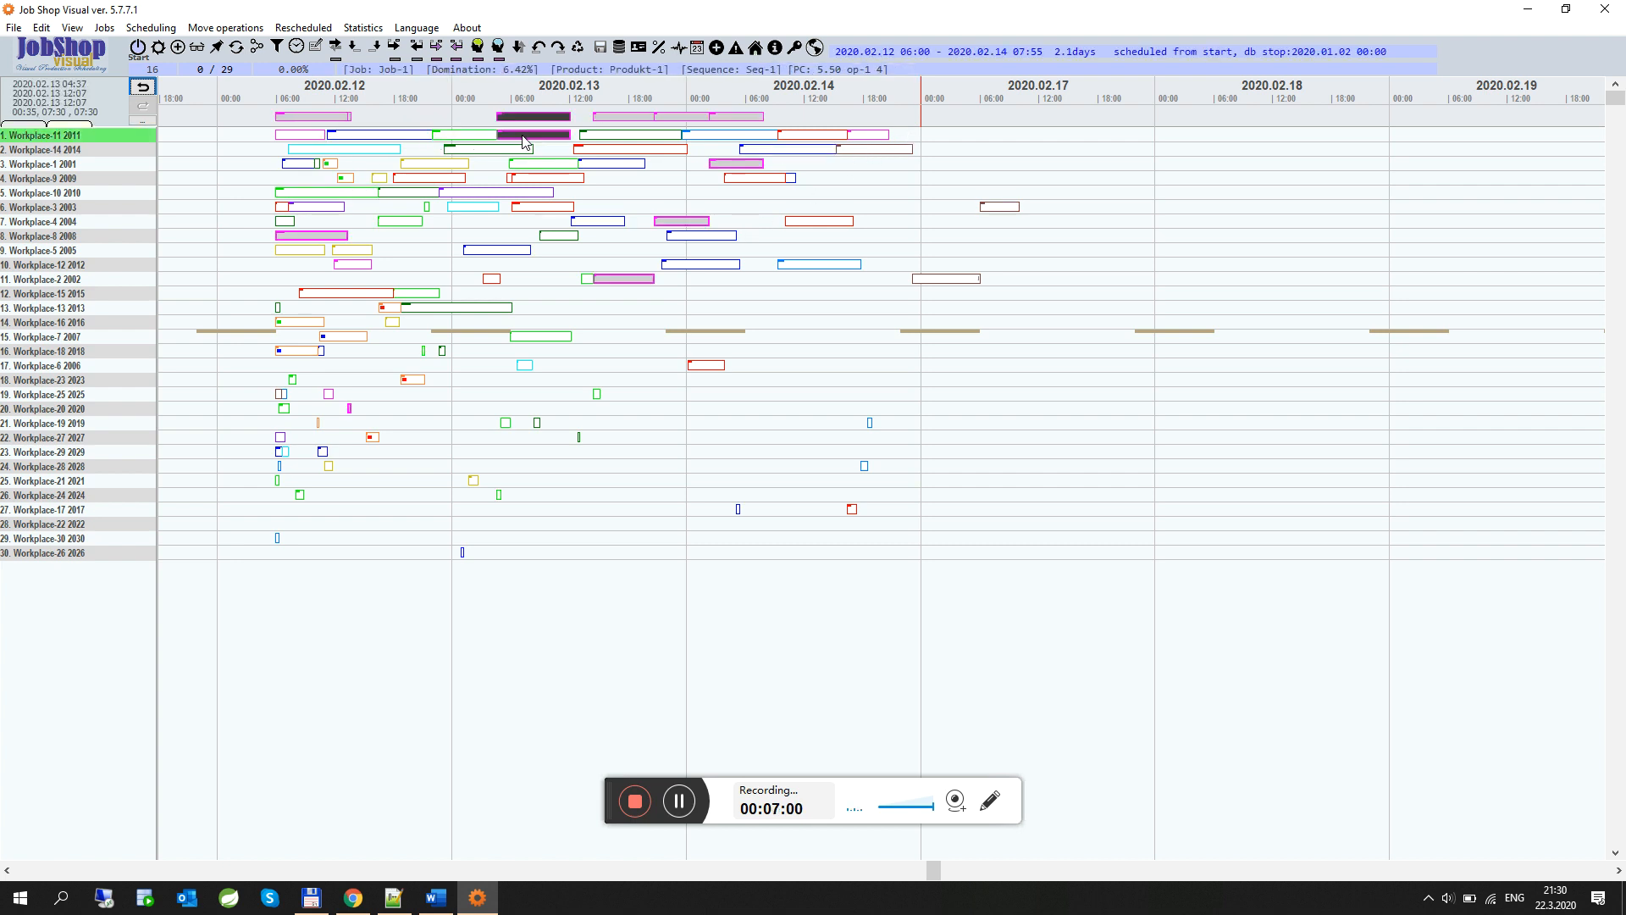
pyautogui.click(634, 138)
pyautogui.click(701, 139)
pyautogui.click(801, 139)
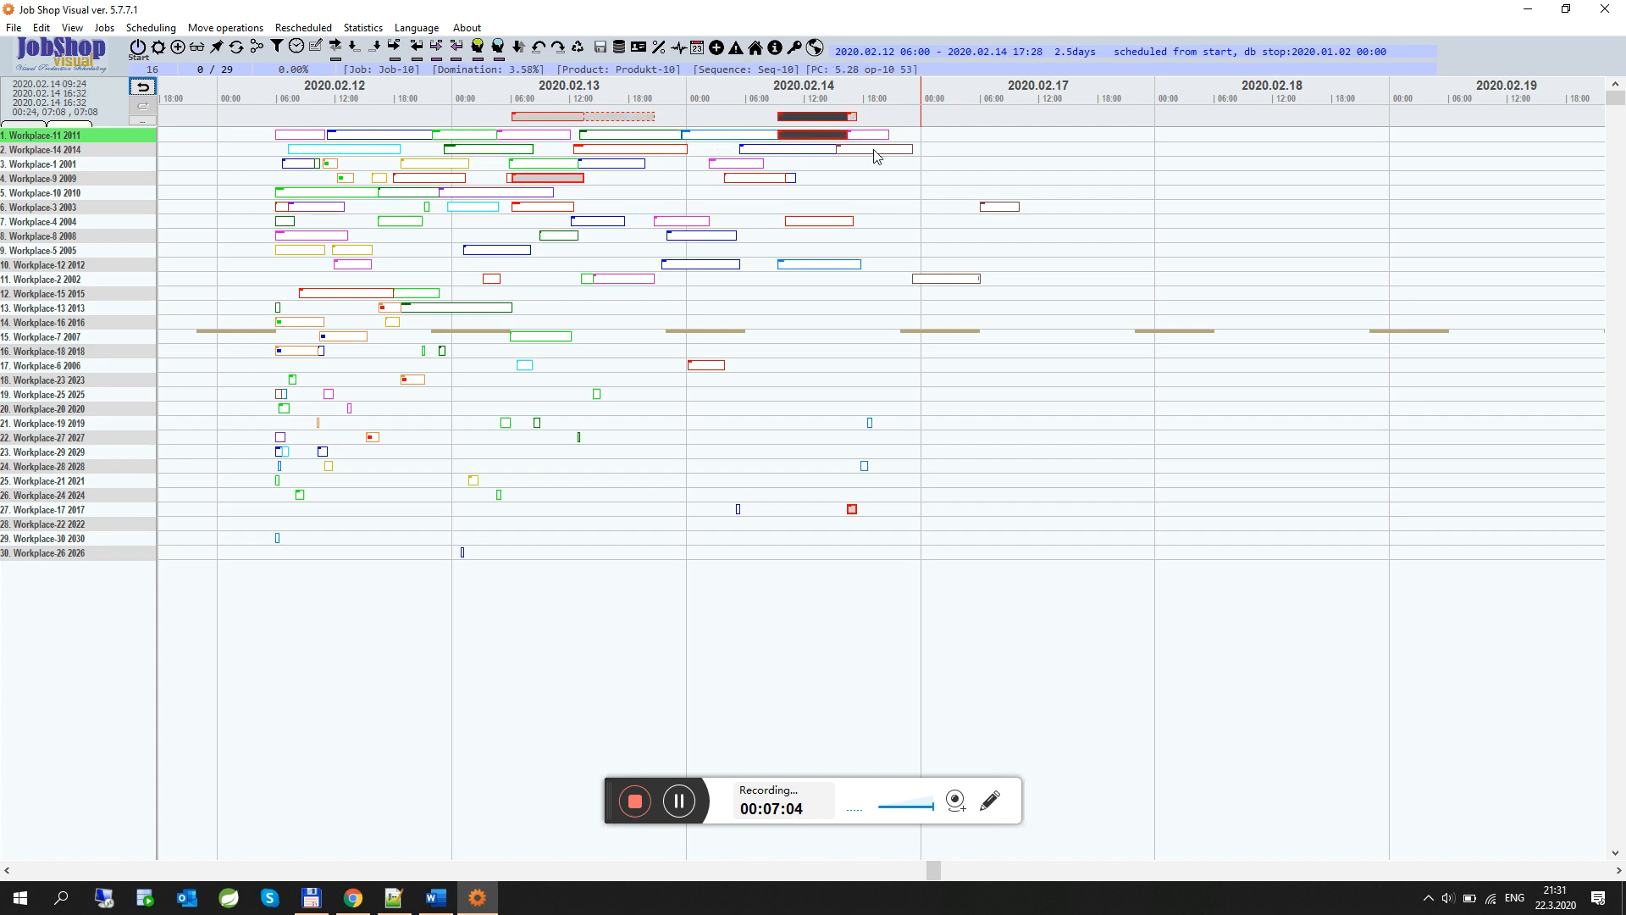
pyautogui.click(788, 150)
pyautogui.click(662, 151)
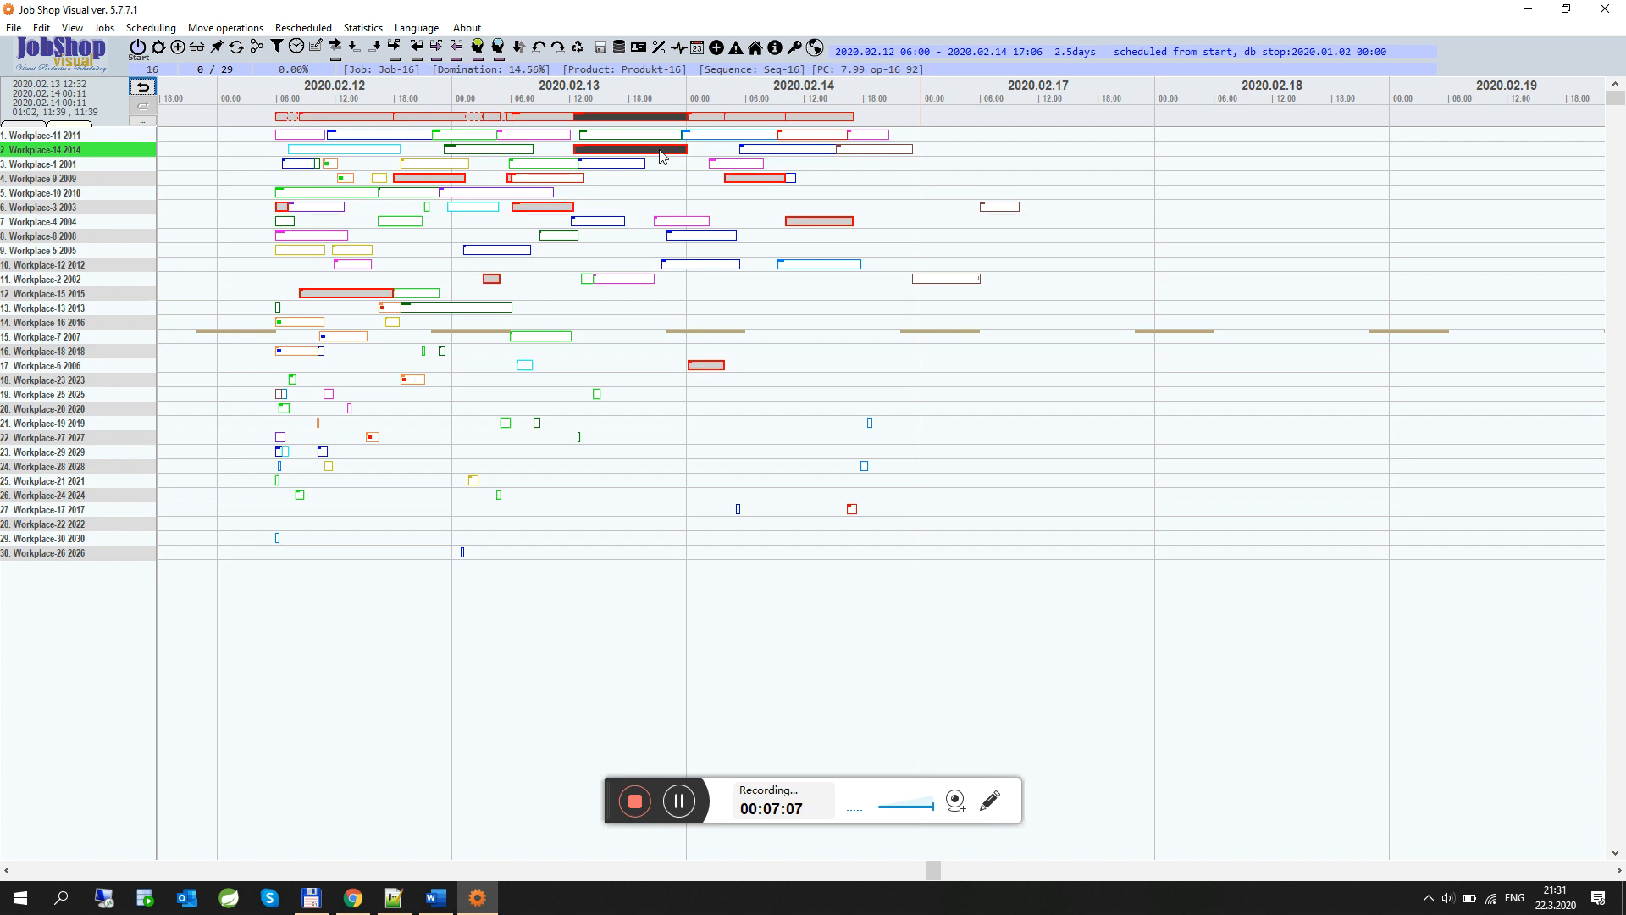
# Select operations on Workplace-14 one by one to inspect their jobs and time details
pyautogui.click(852, 151)
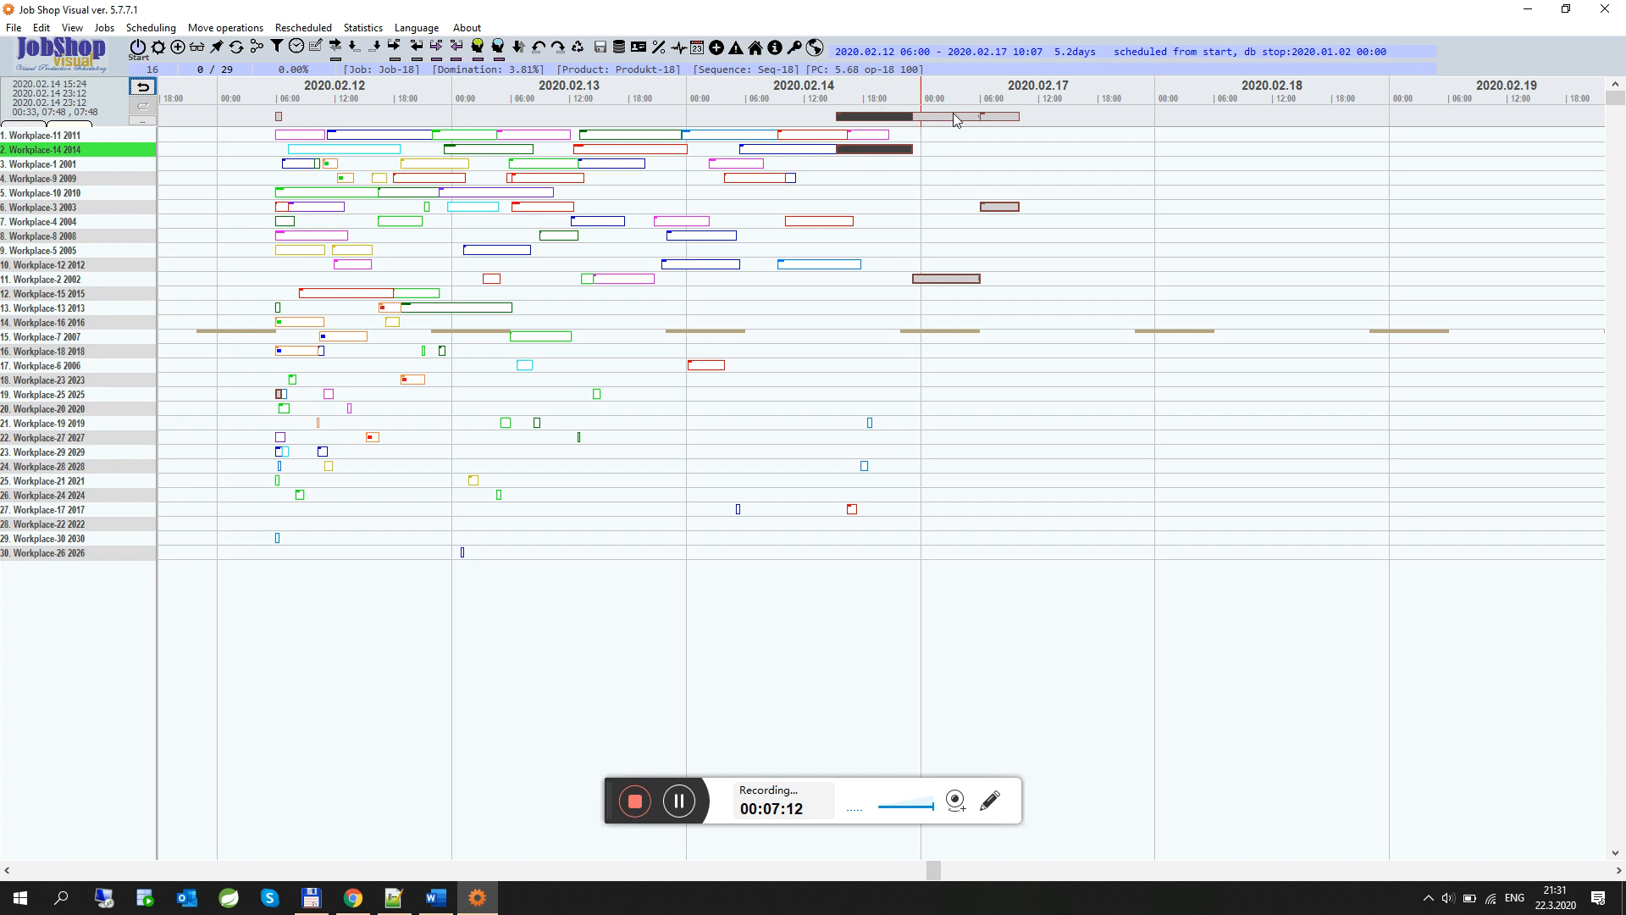
pyautogui.click(993, 118)
pyautogui.click(892, 150)
pyautogui.moveTo(888, 155)
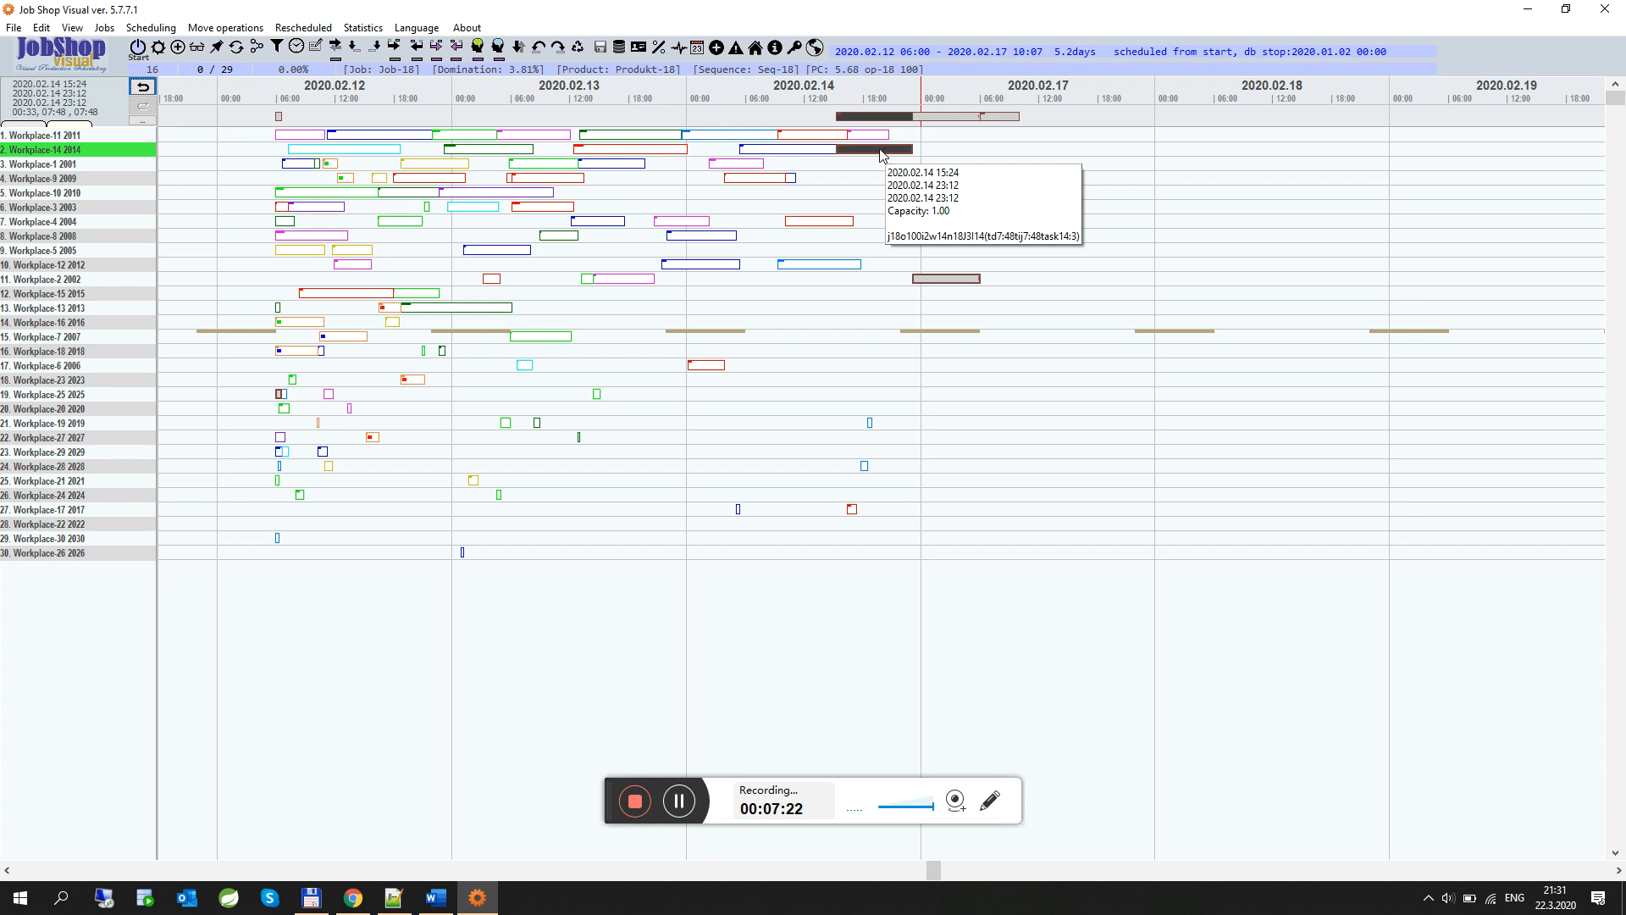
pyautogui.click(396, 152)
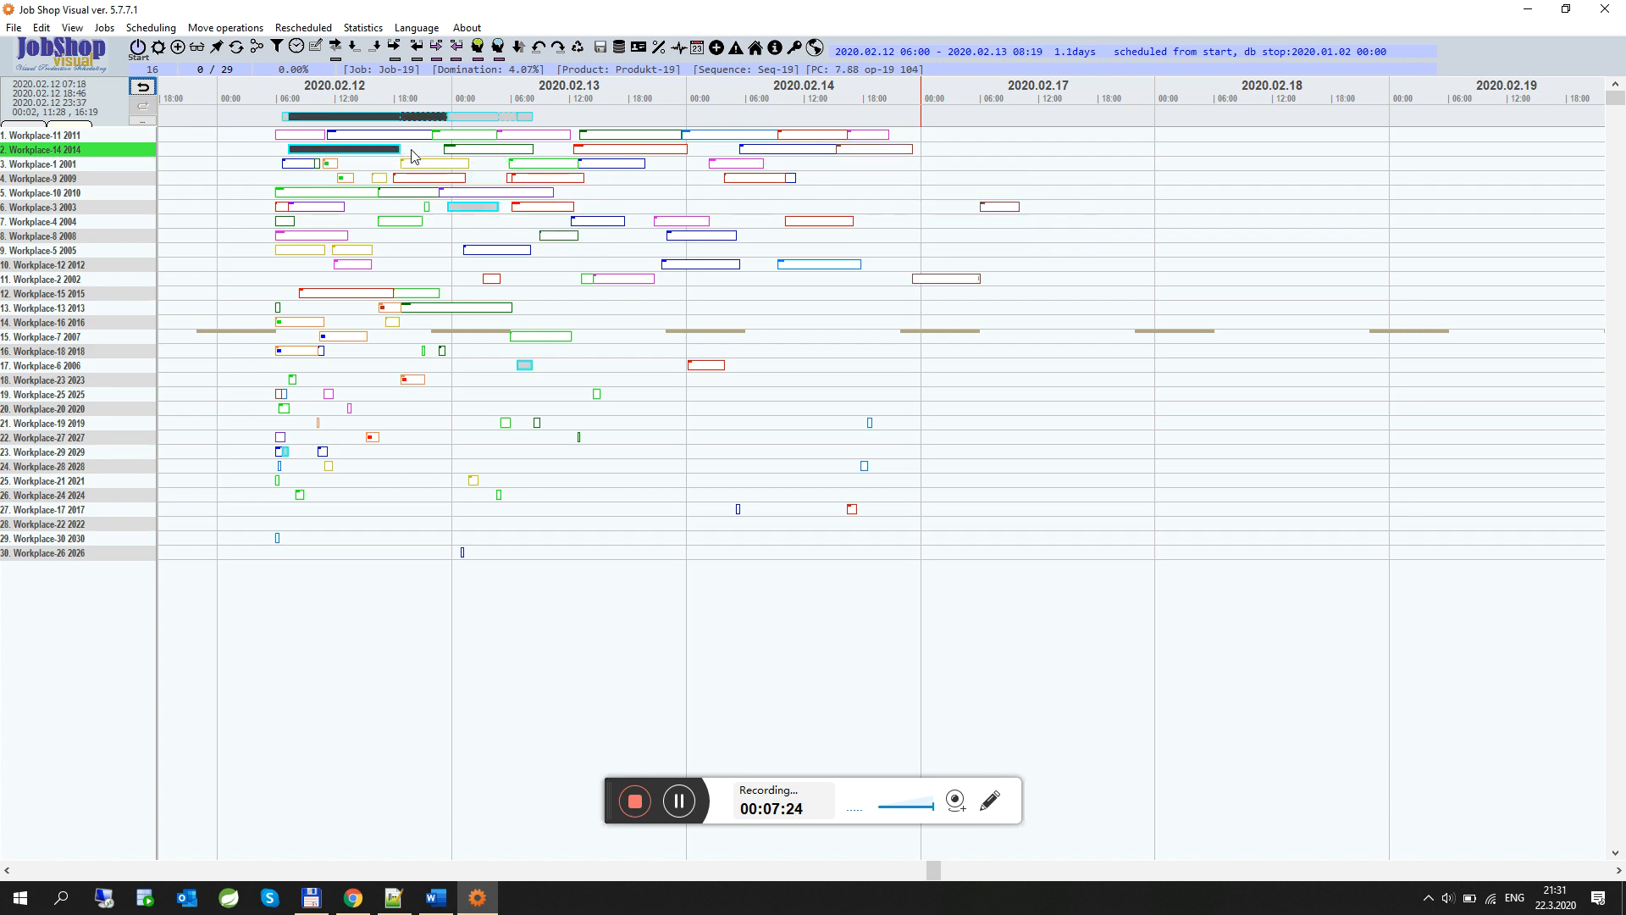
pyautogui.click(479, 151)
pyautogui.click(595, 153)
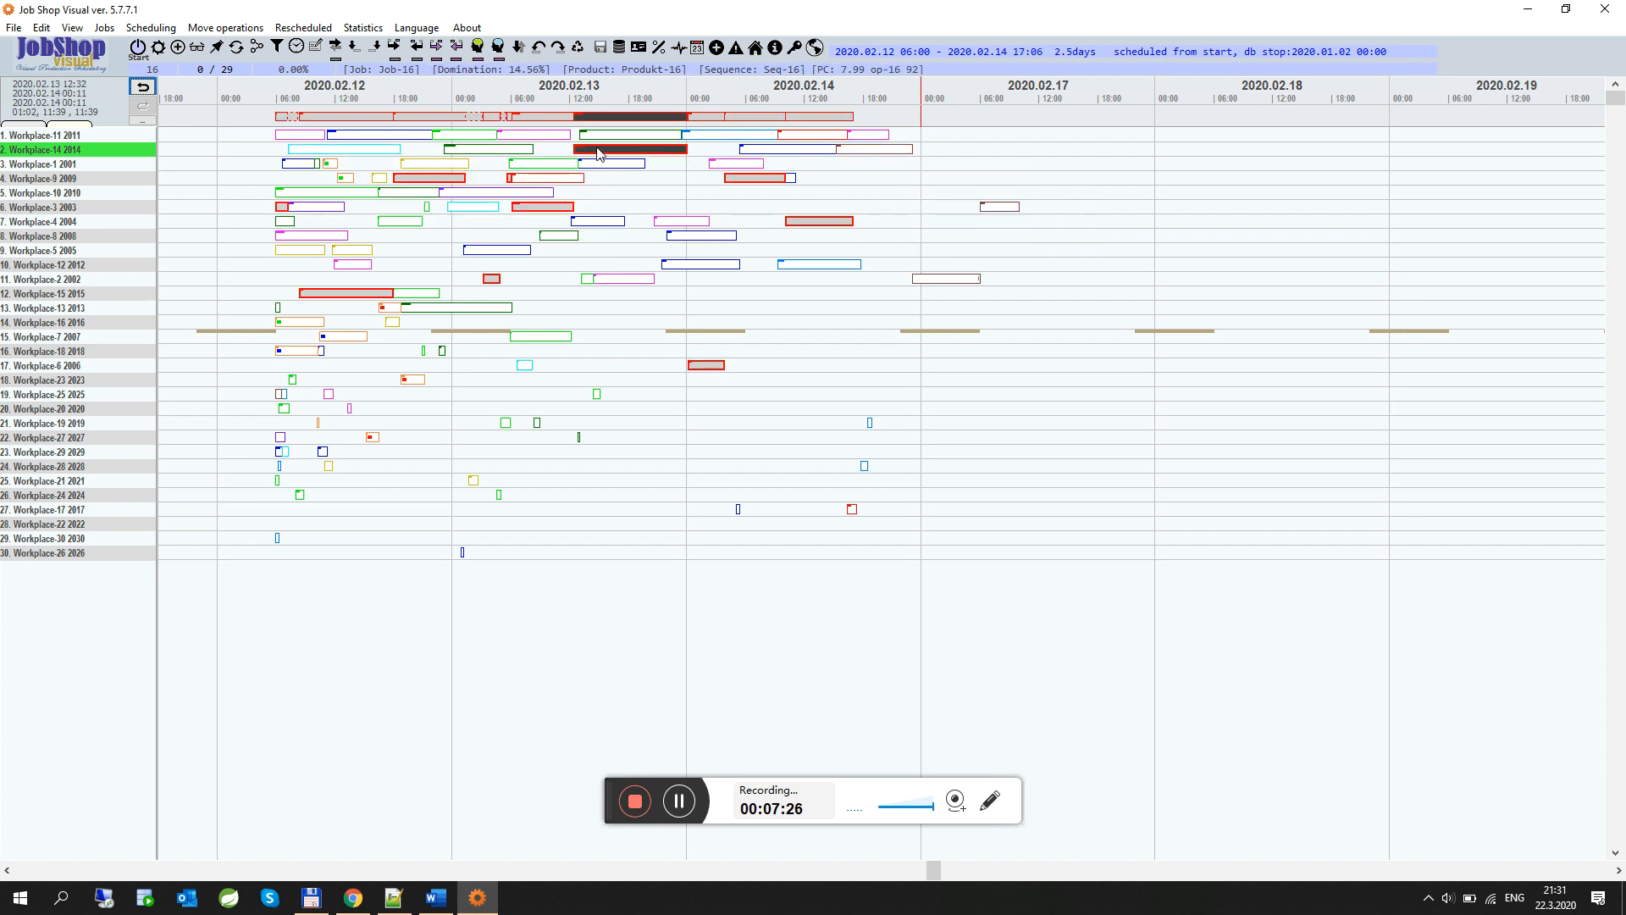
pyautogui.click(868, 158)
pyautogui.moveTo(868, 158)
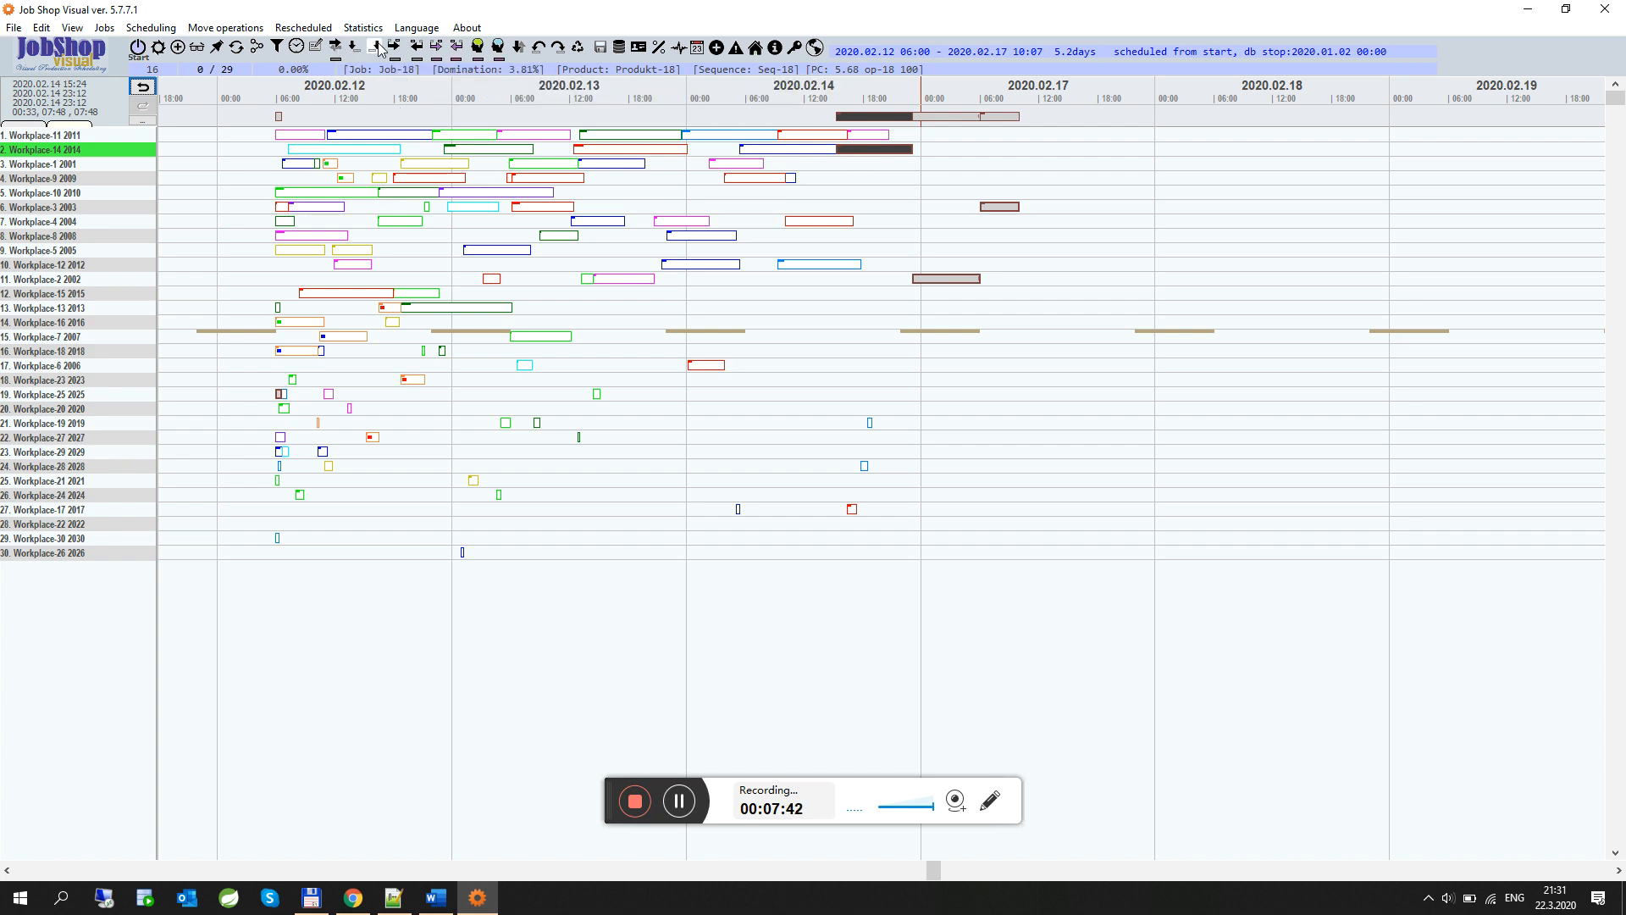
# Move the selected Job-18 operation on Workplace-14 to about 18:00 on 2020.02.12, and check the workplace's properties
pyautogui.click(373, 154)
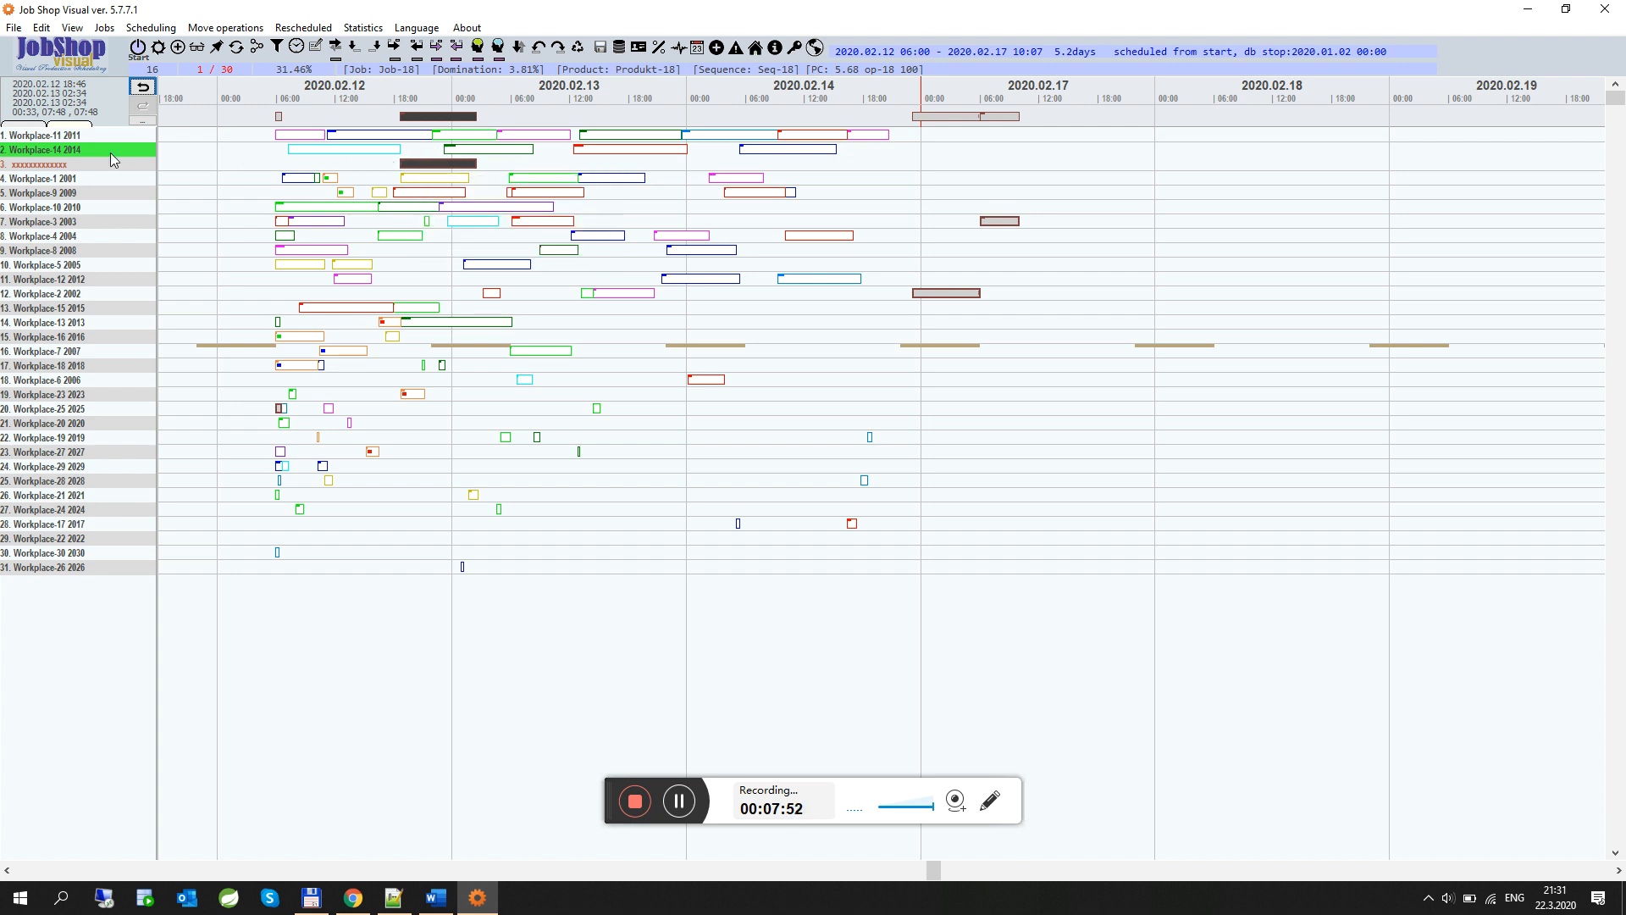
pyautogui.doubleClick(78, 168)
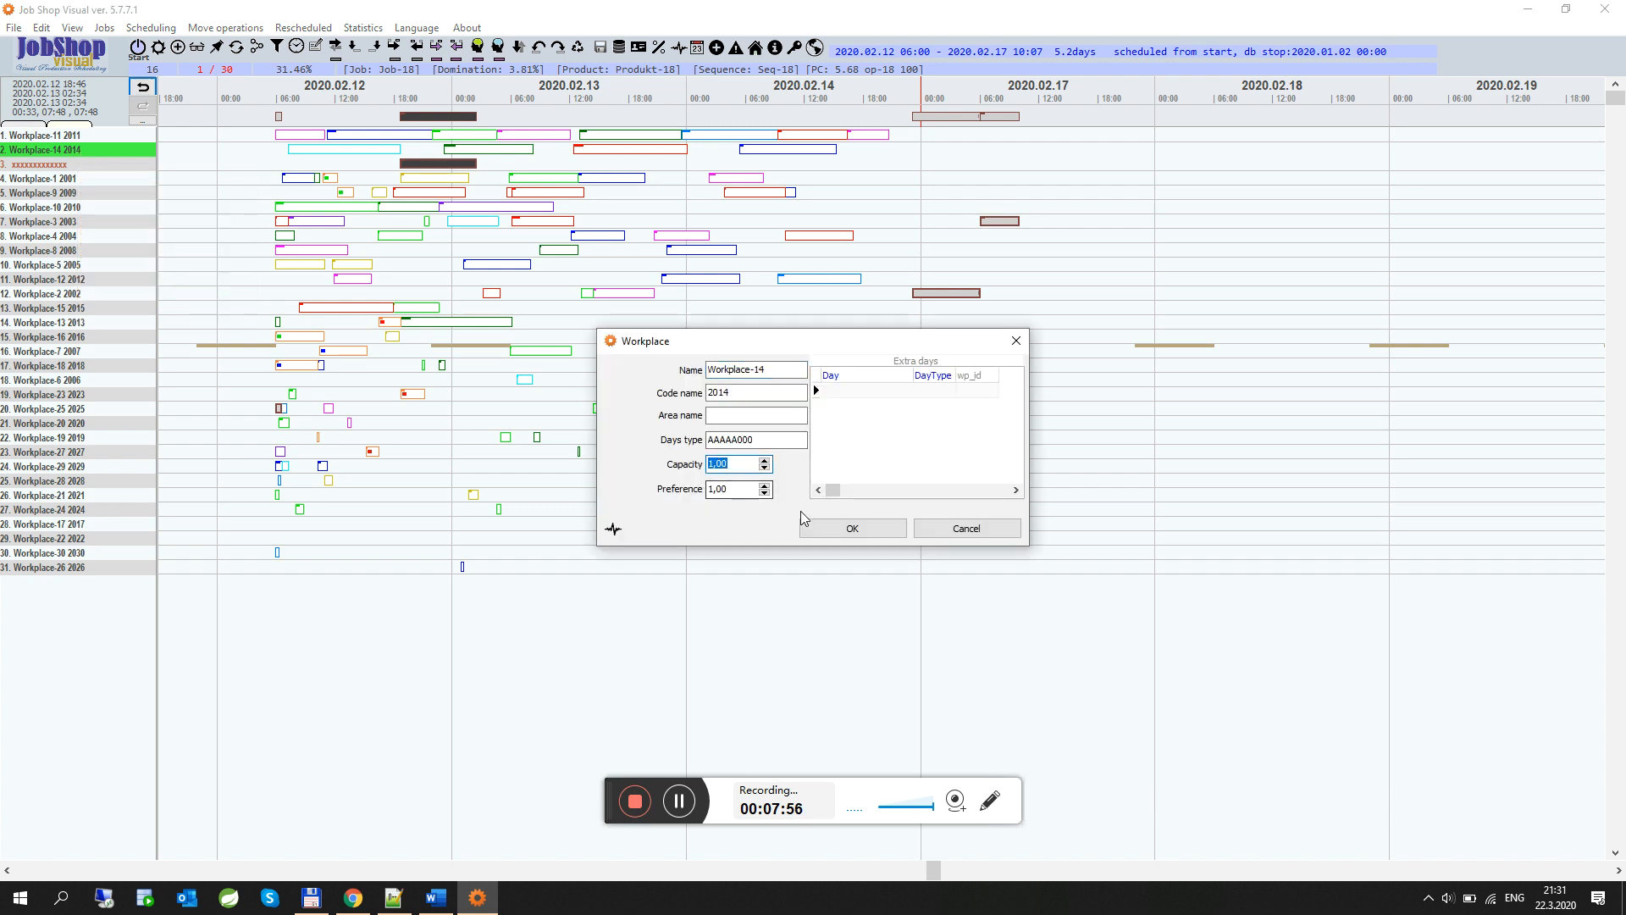
pyautogui.click(1015, 342)
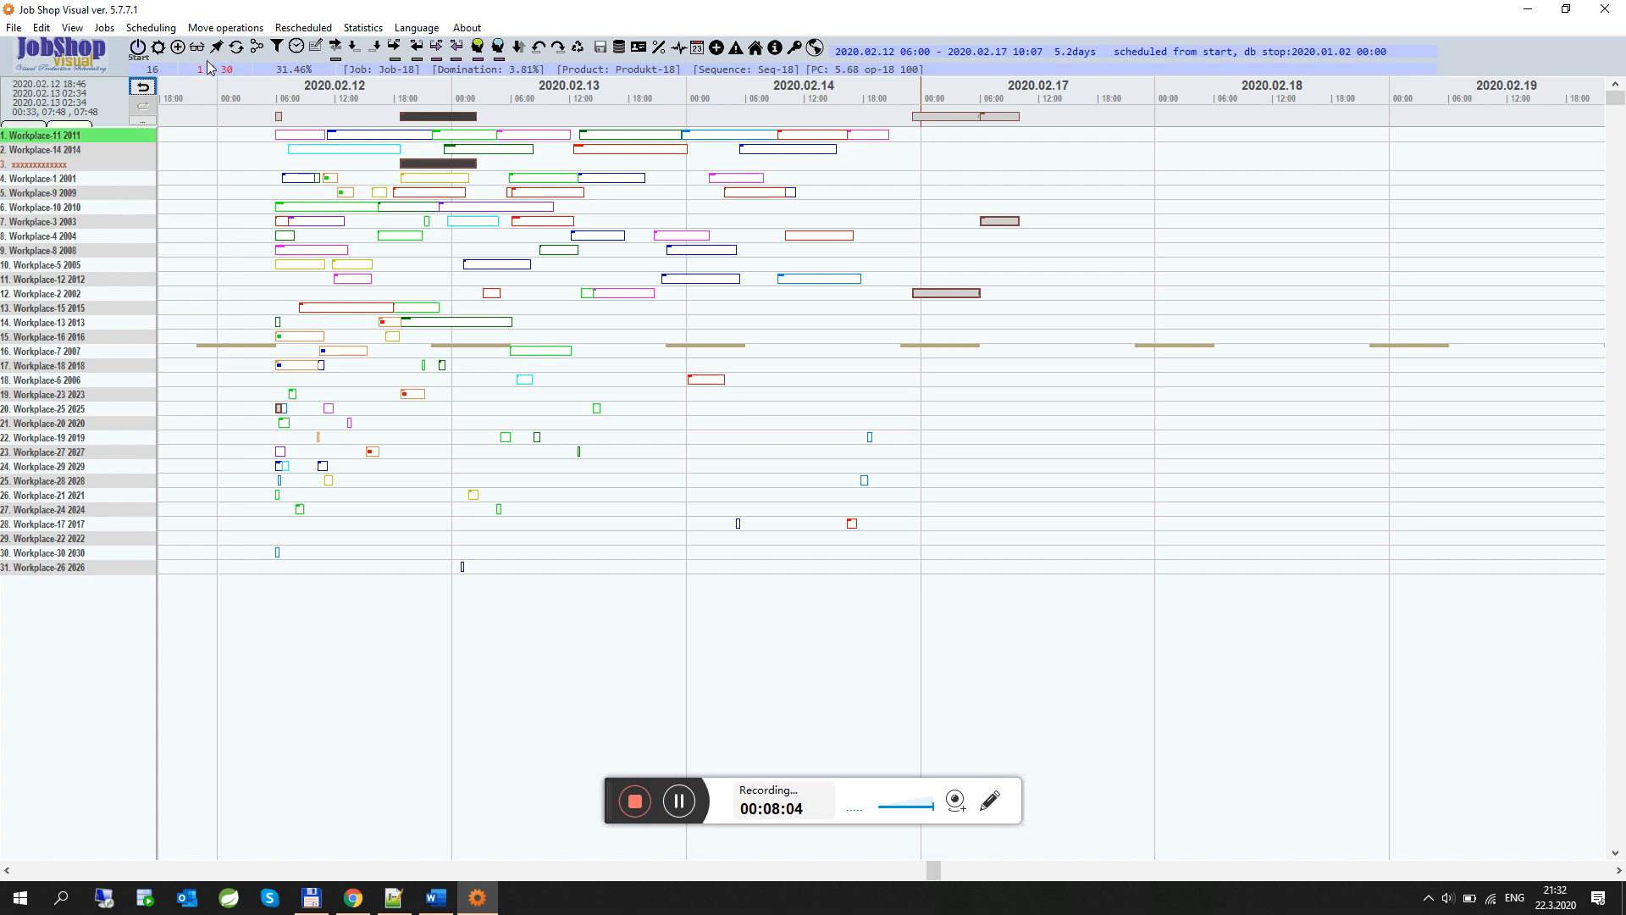
# Resolve the resulting scheduling conflicts by task start
pyautogui.click(99, 179)
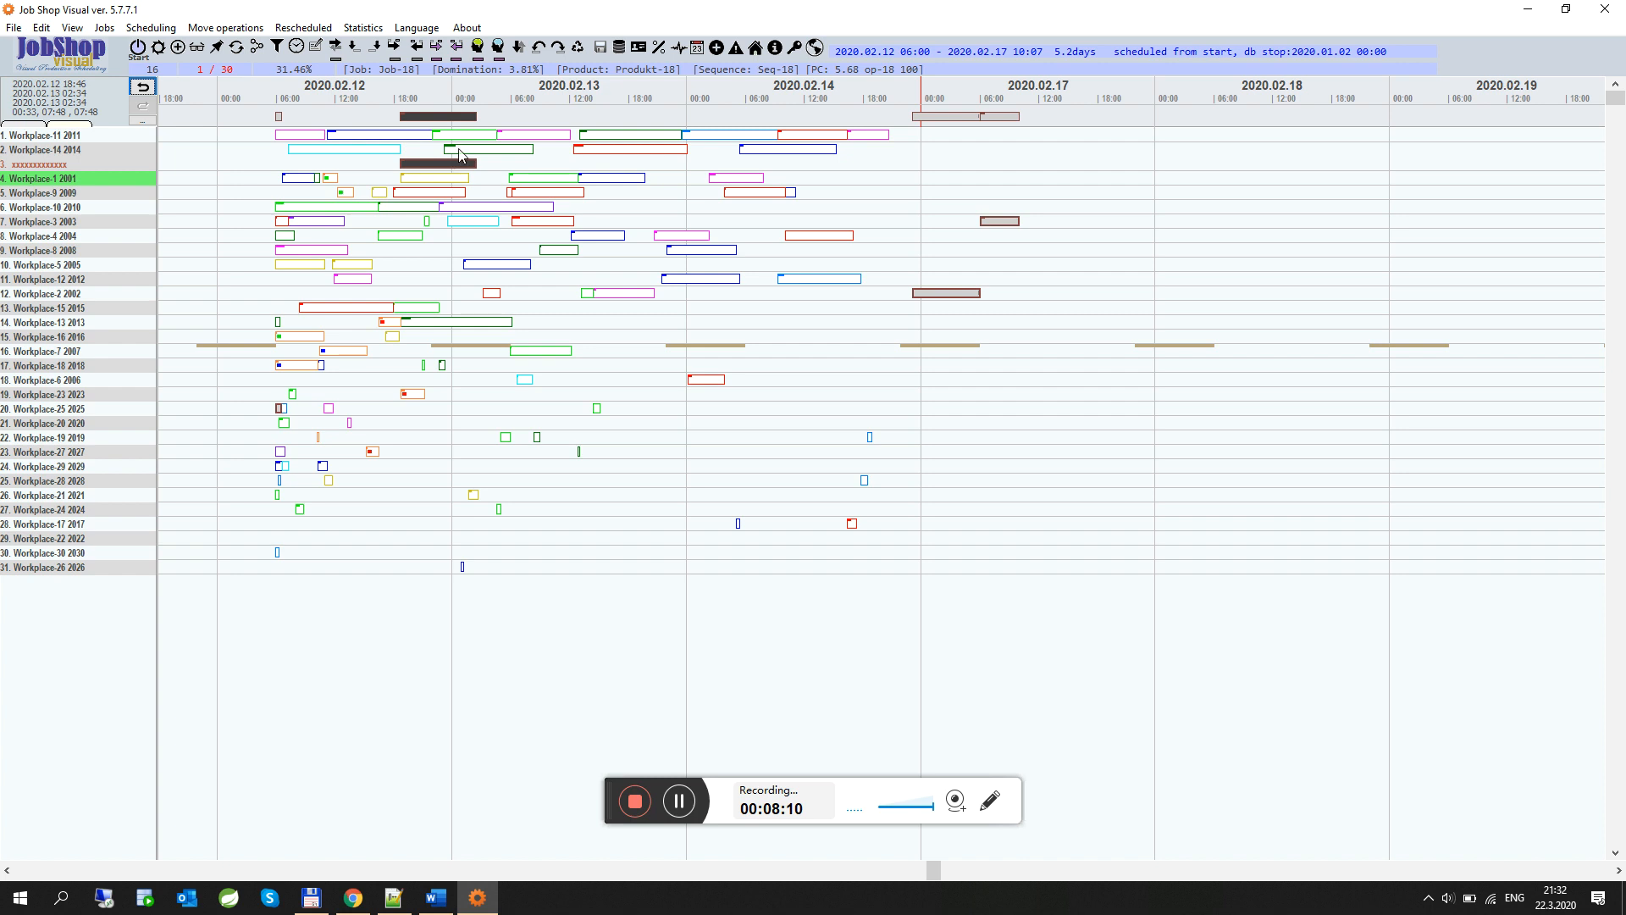
pyautogui.press('Up')
pyautogui.press('Up')
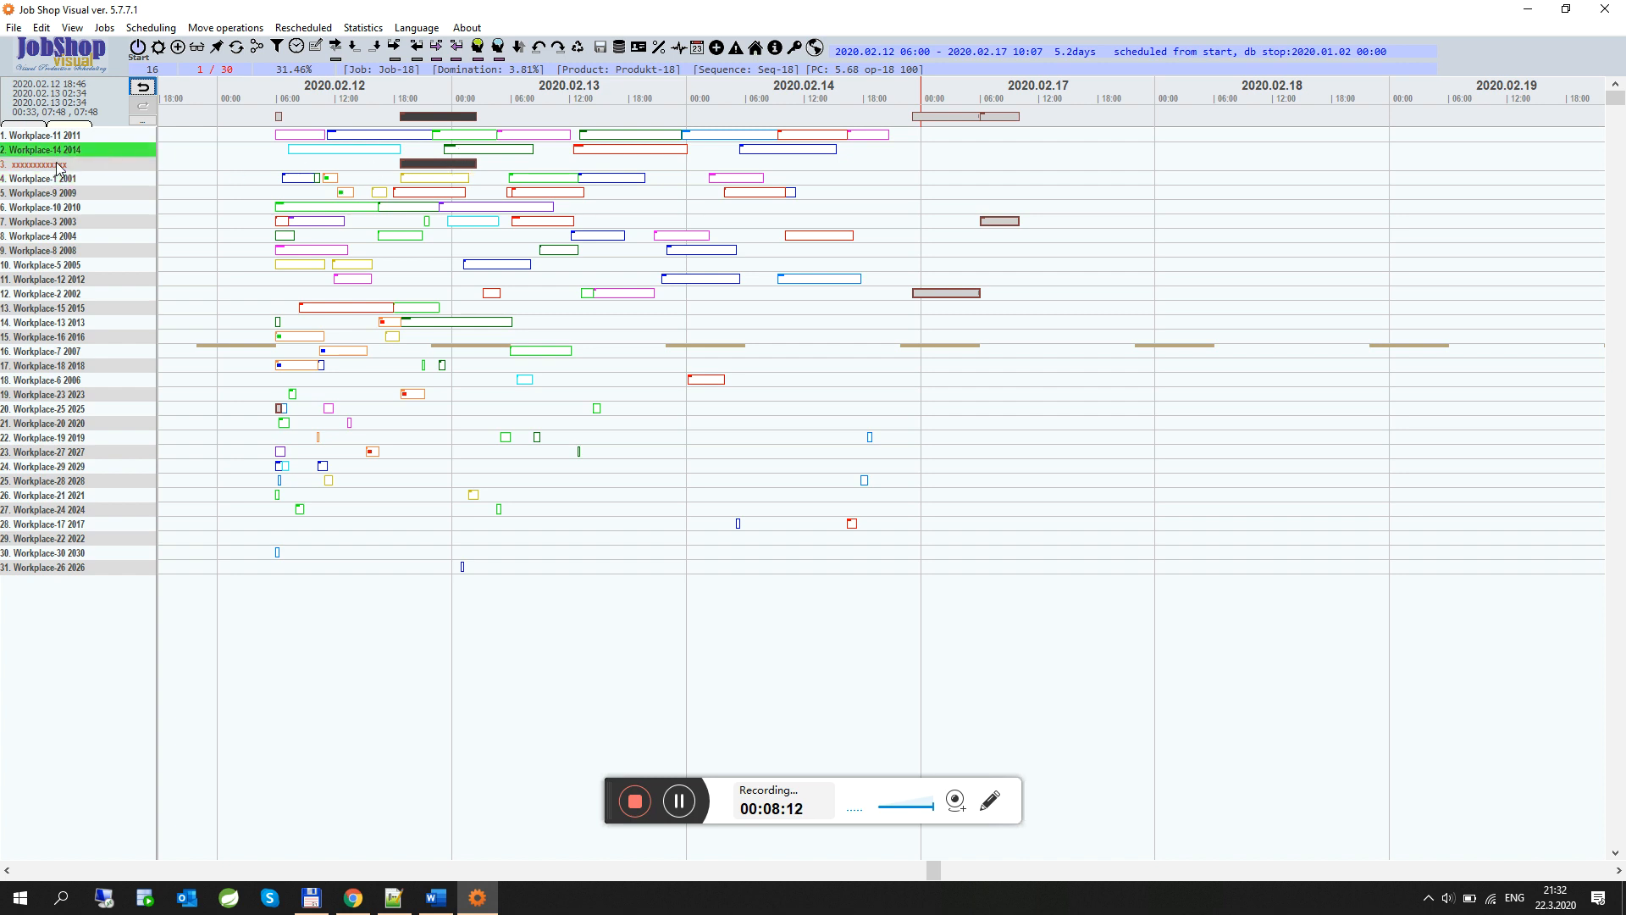
pyautogui.press('Down')
pyautogui.click(498, 47)
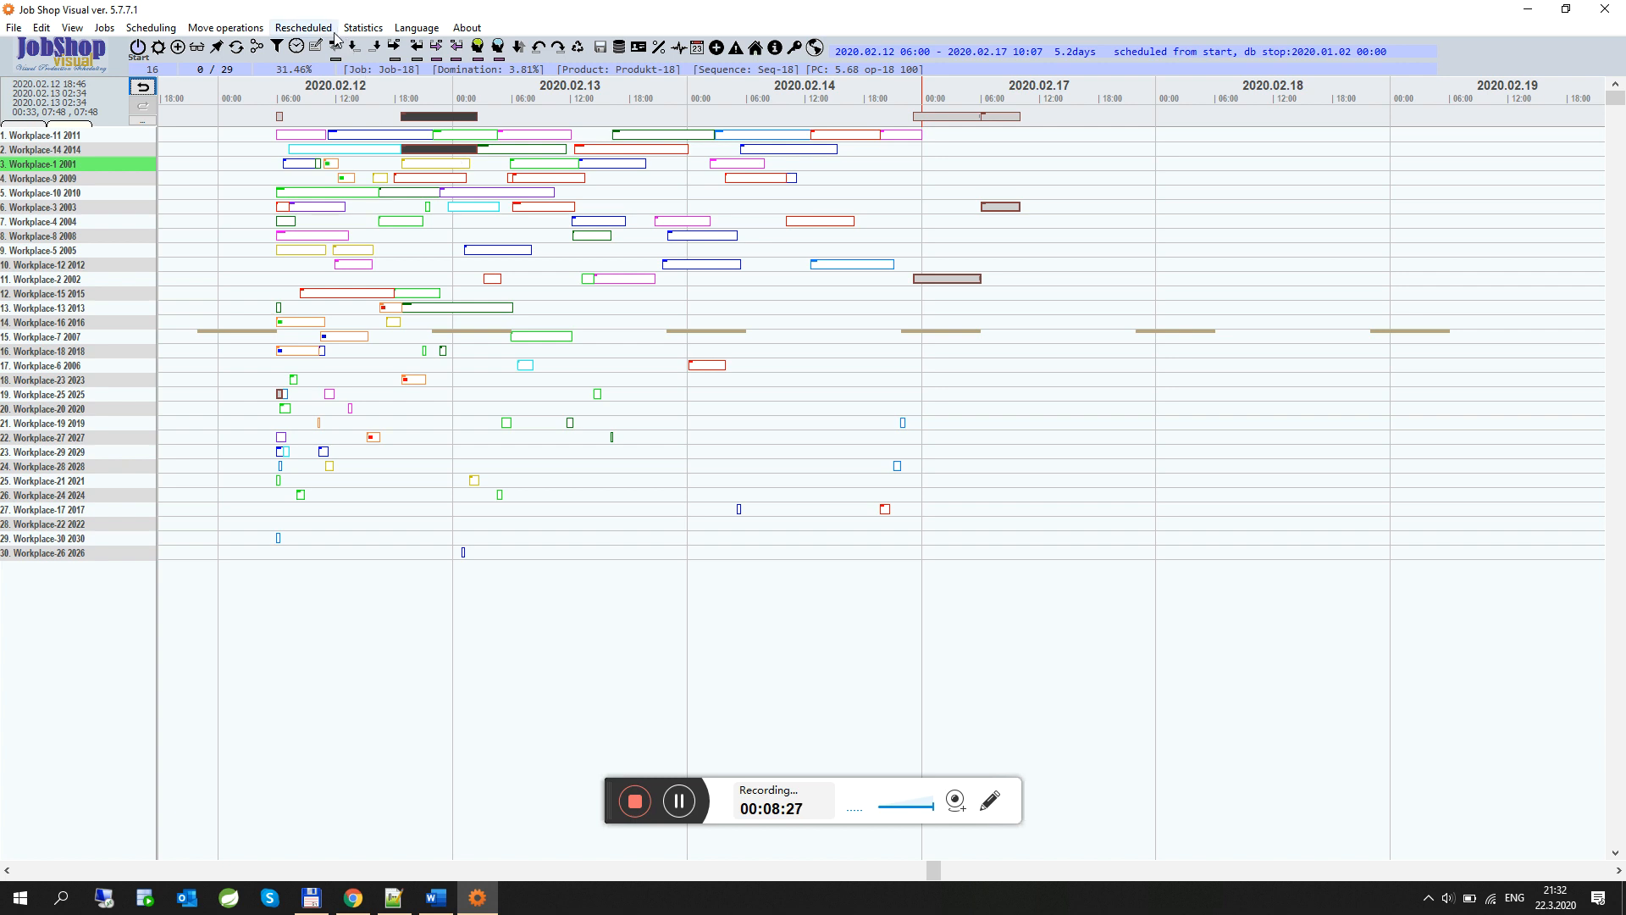
# Display Job-18's operation sequence and compact its operations toward the moved operation
pyautogui.click(258, 48)
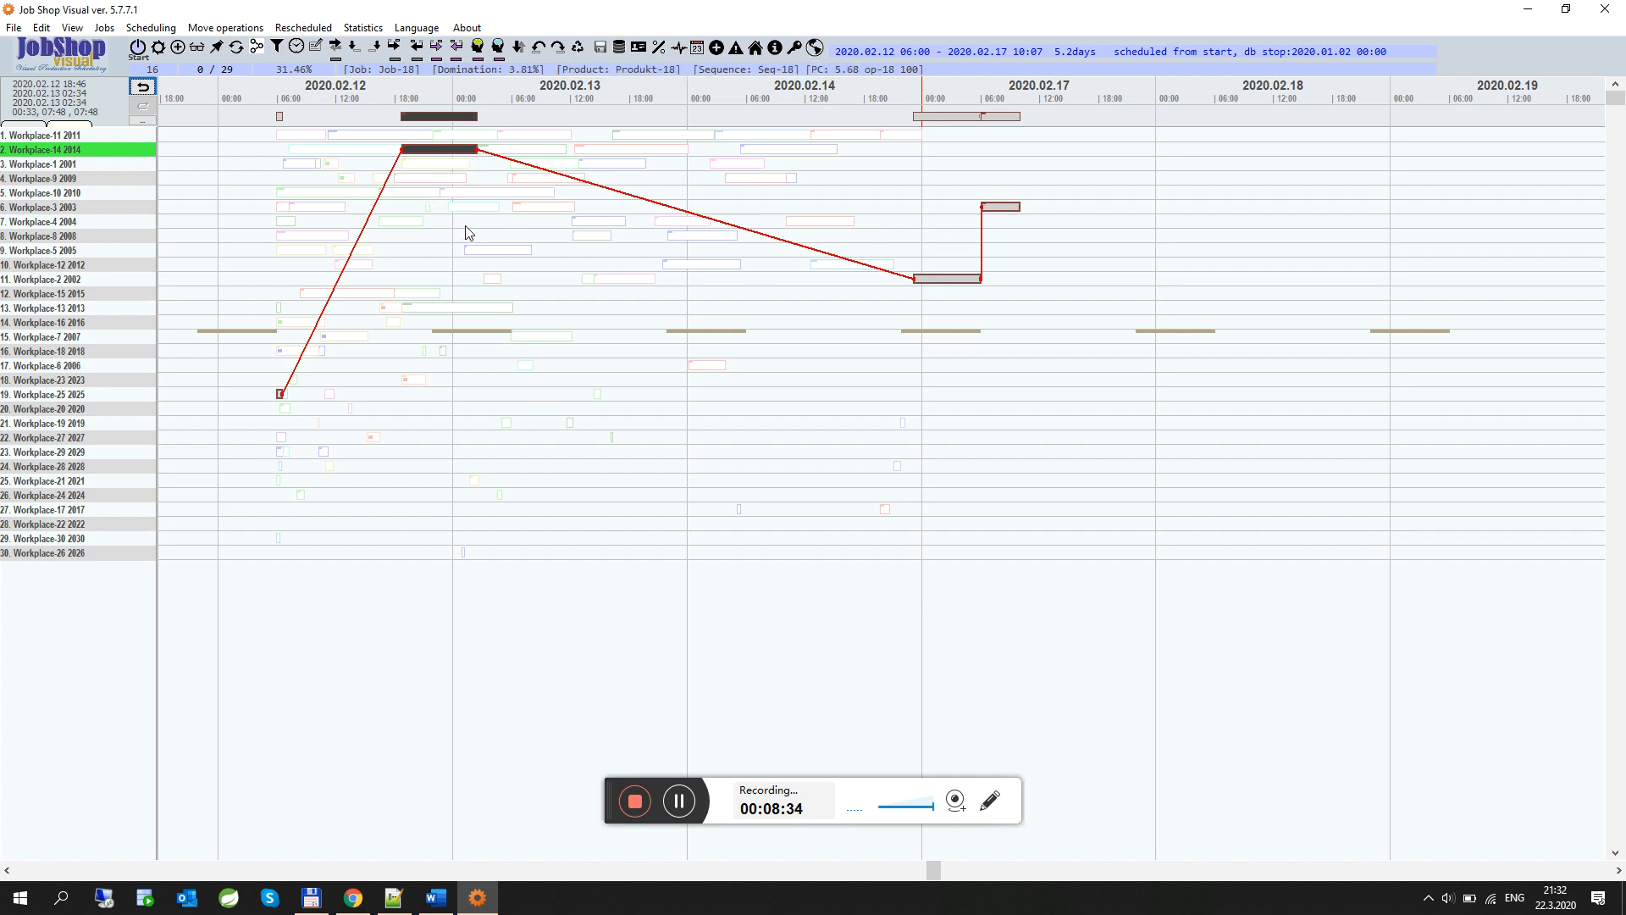
pyautogui.moveTo(452, 156)
pyautogui.click(453, 48)
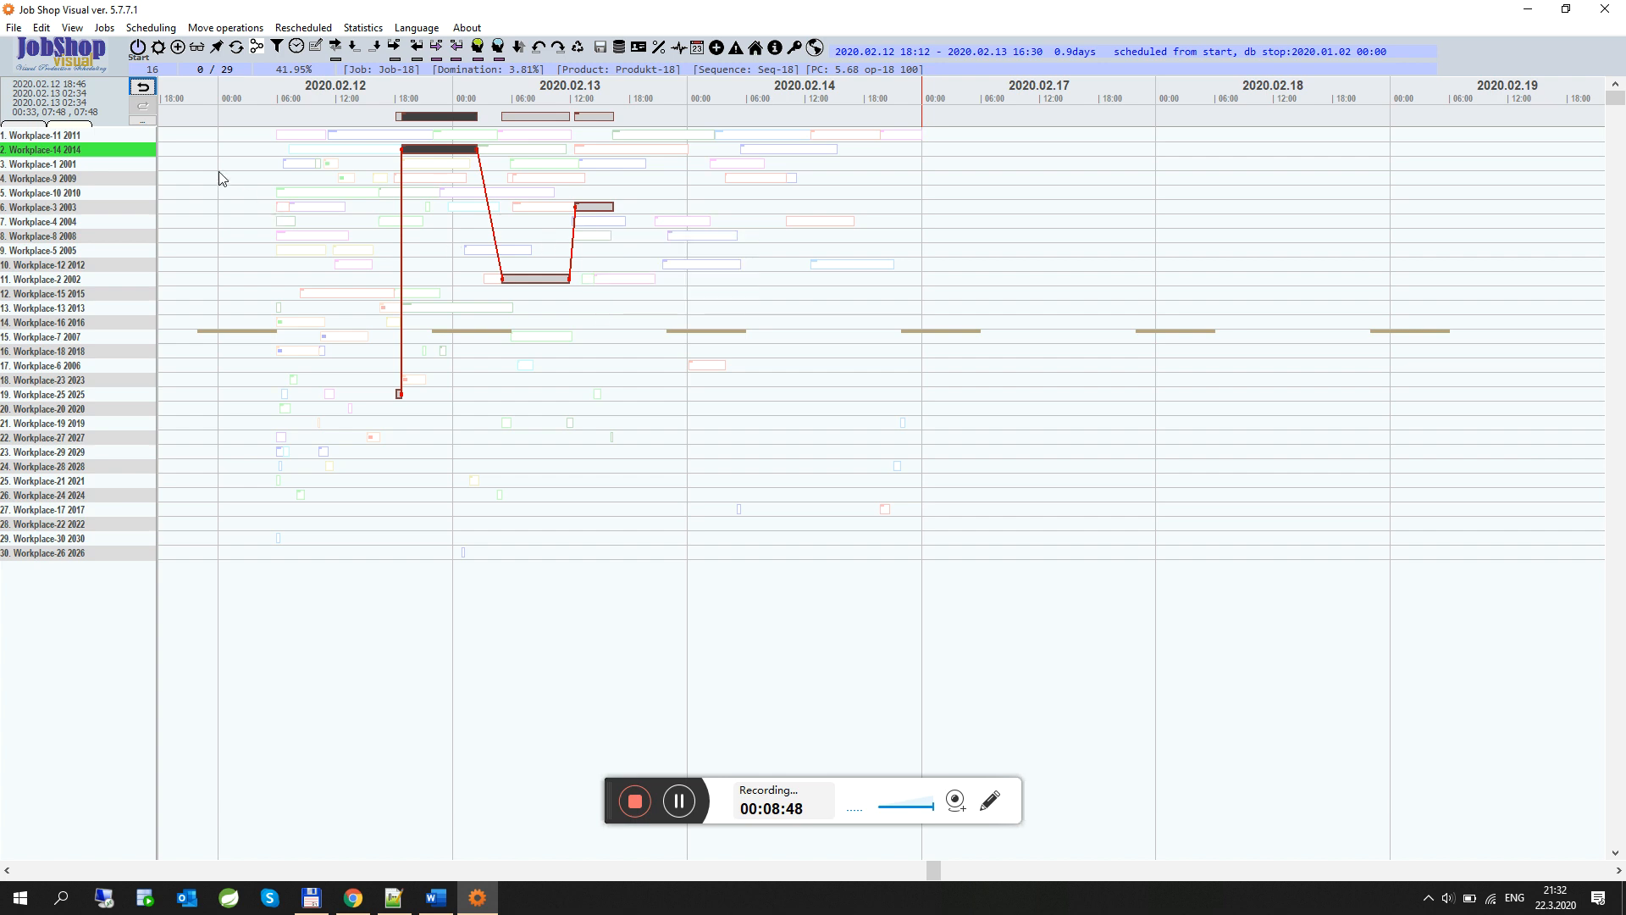
# Open Workplace-11's properties for review and close them
pyautogui.click(146, 138)
pyautogui.doubleClick(146, 141)
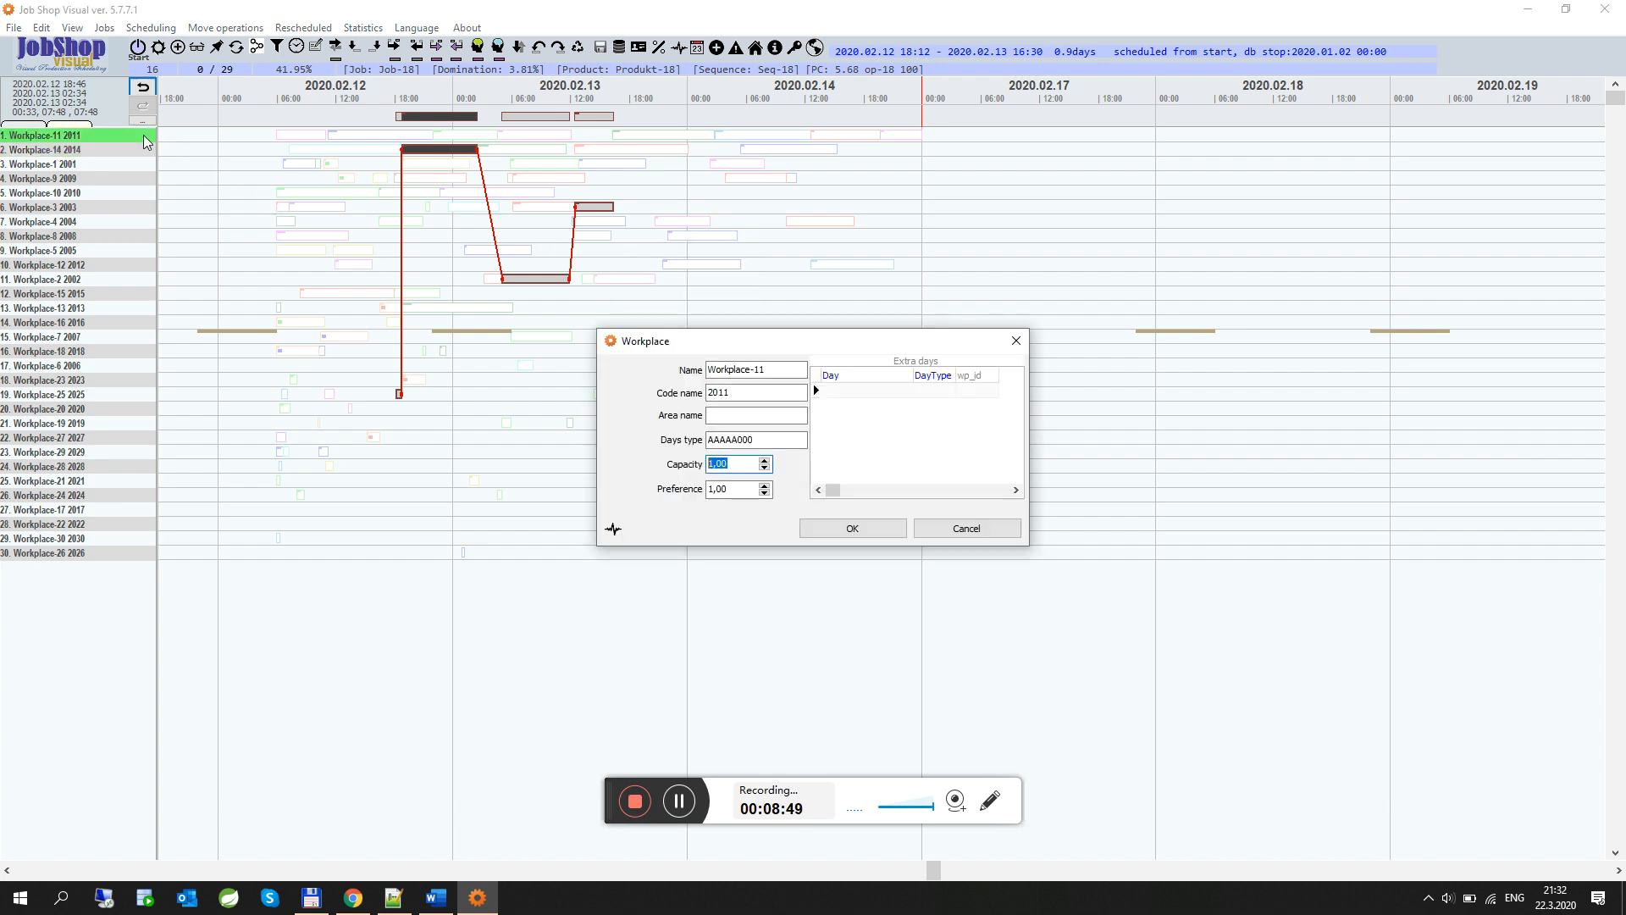
pyautogui.click(1013, 338)
# Select operations on Workplace-11 one by one to inspect which jobs they belong to
pyautogui.click(344, 137)
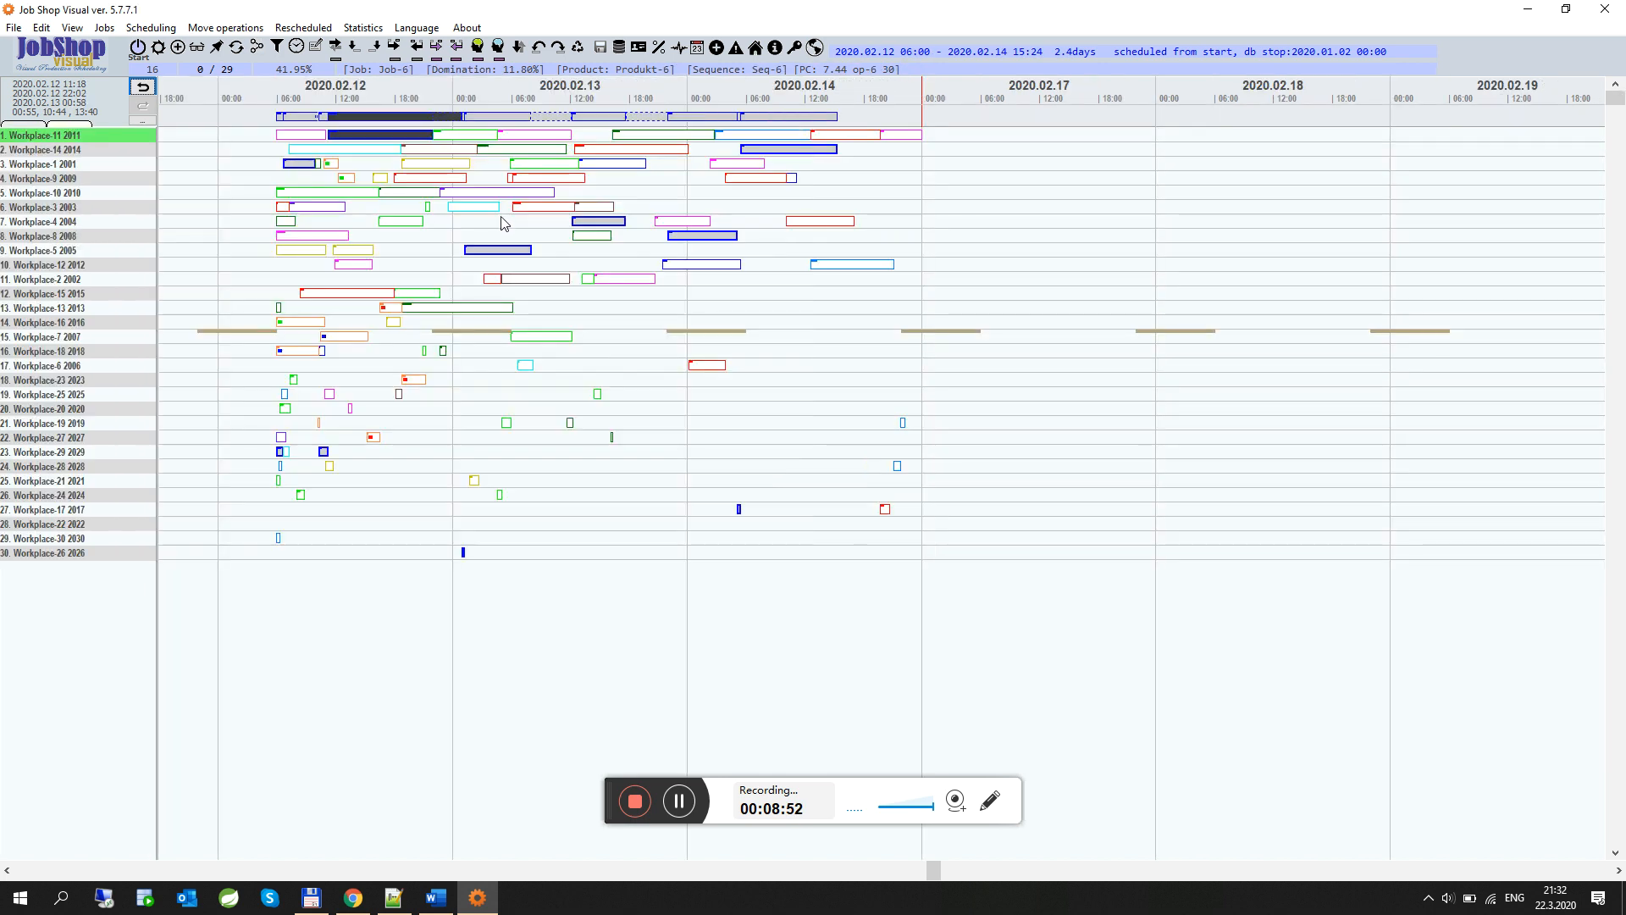
pyautogui.click(763, 138)
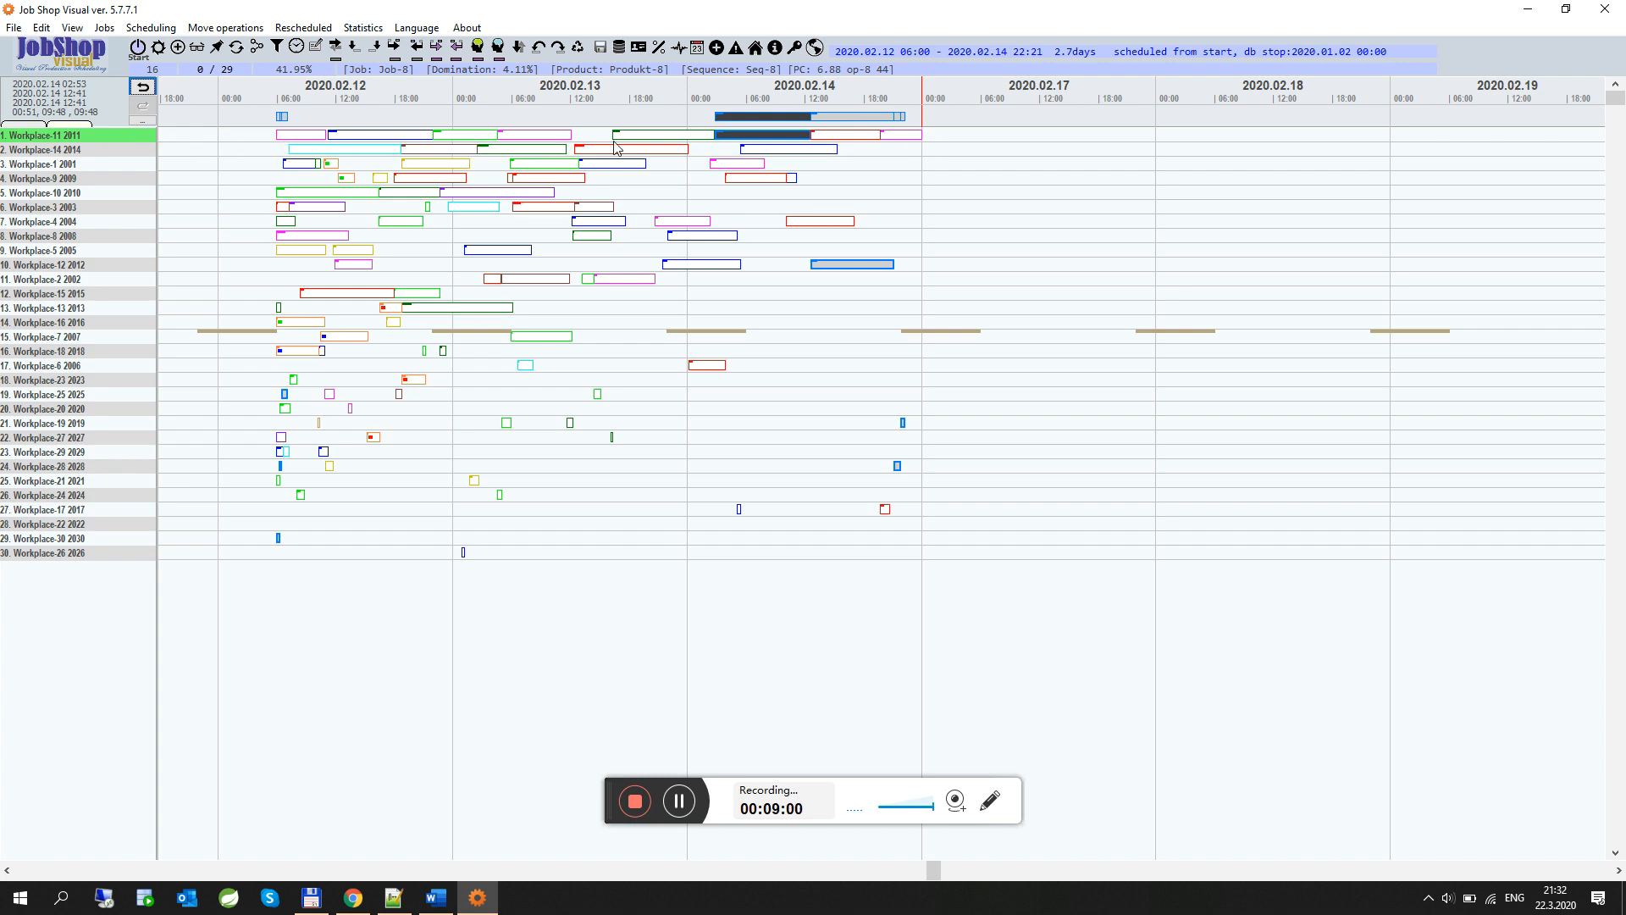
pyautogui.click(652, 135)
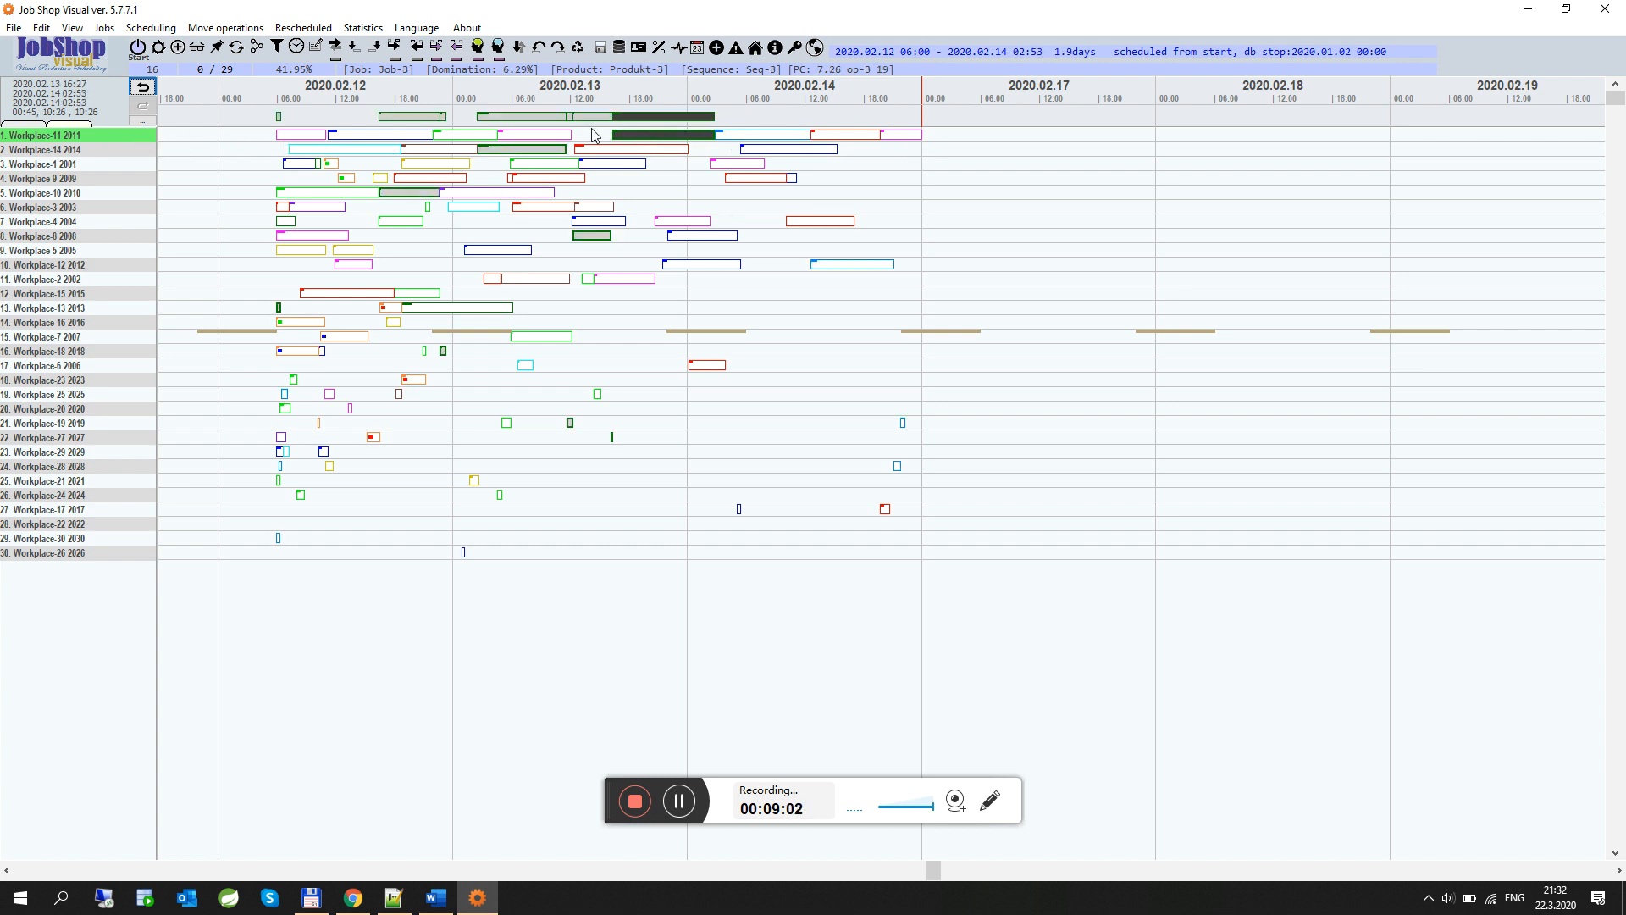
pyautogui.click(546, 135)
pyautogui.click(476, 138)
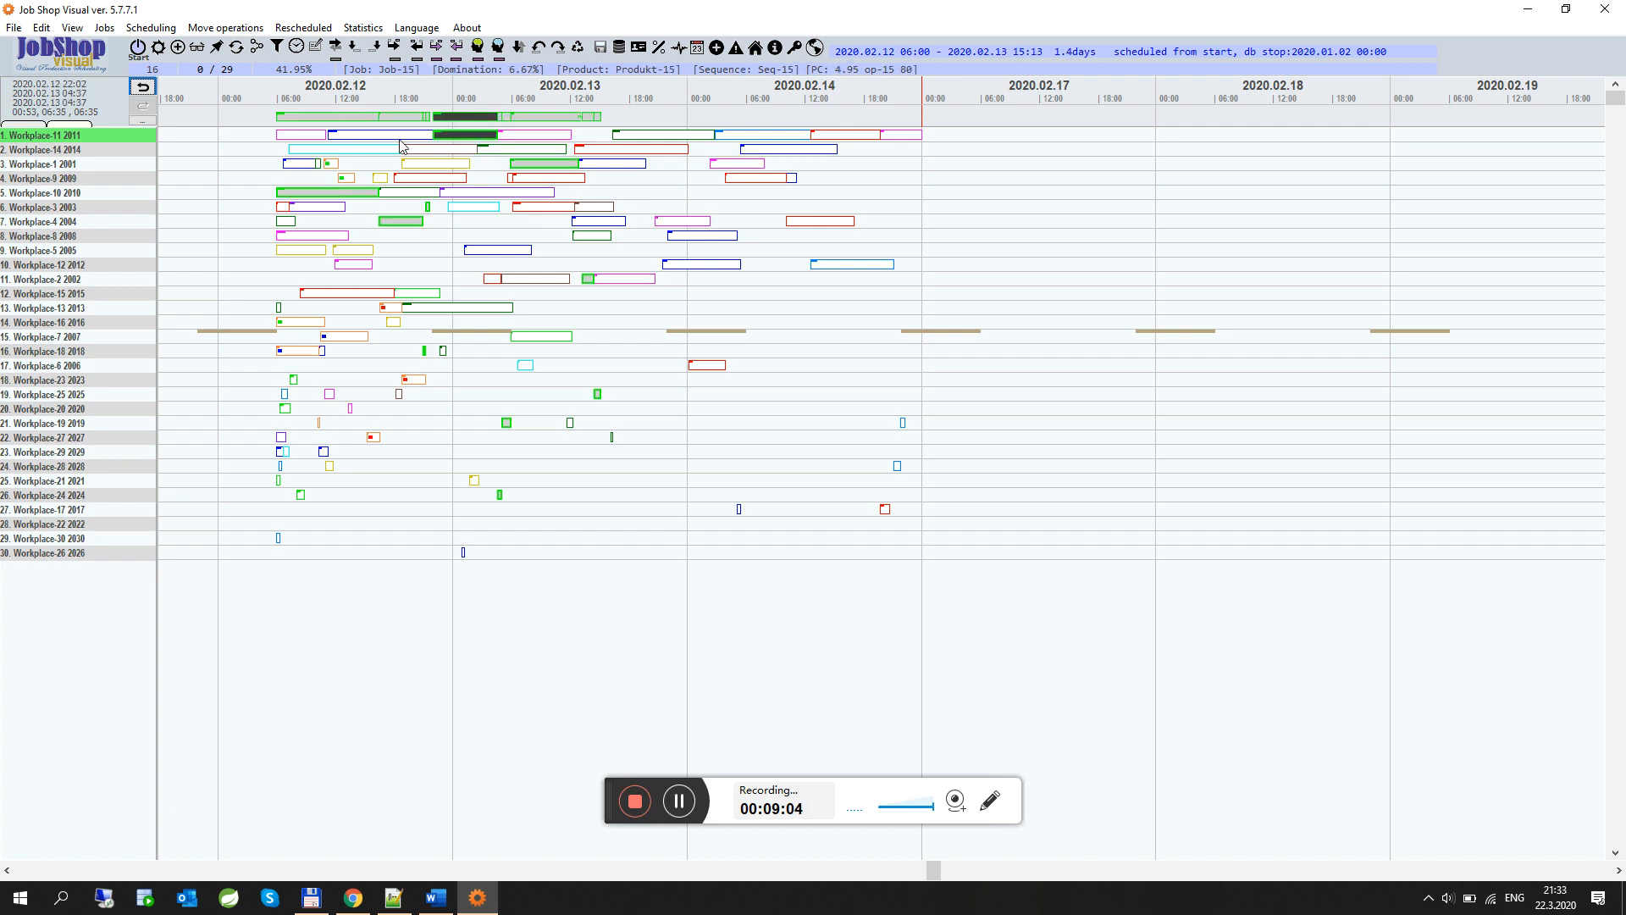
pyautogui.click(401, 140)
pyautogui.click(310, 137)
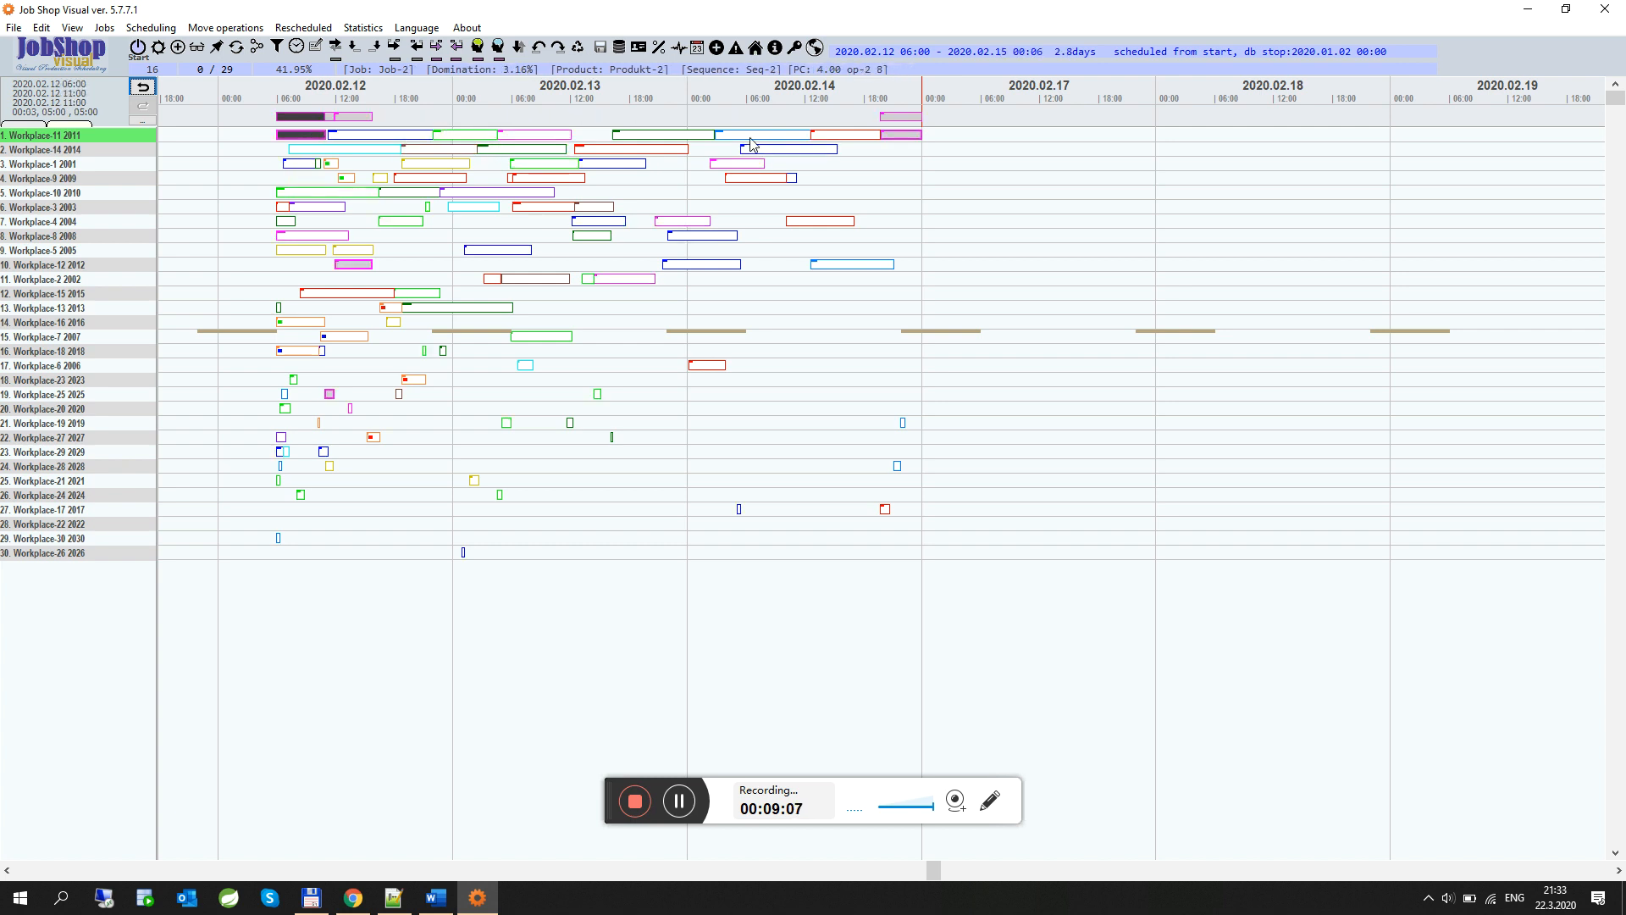
pyautogui.click(750, 138)
pyautogui.click(839, 137)
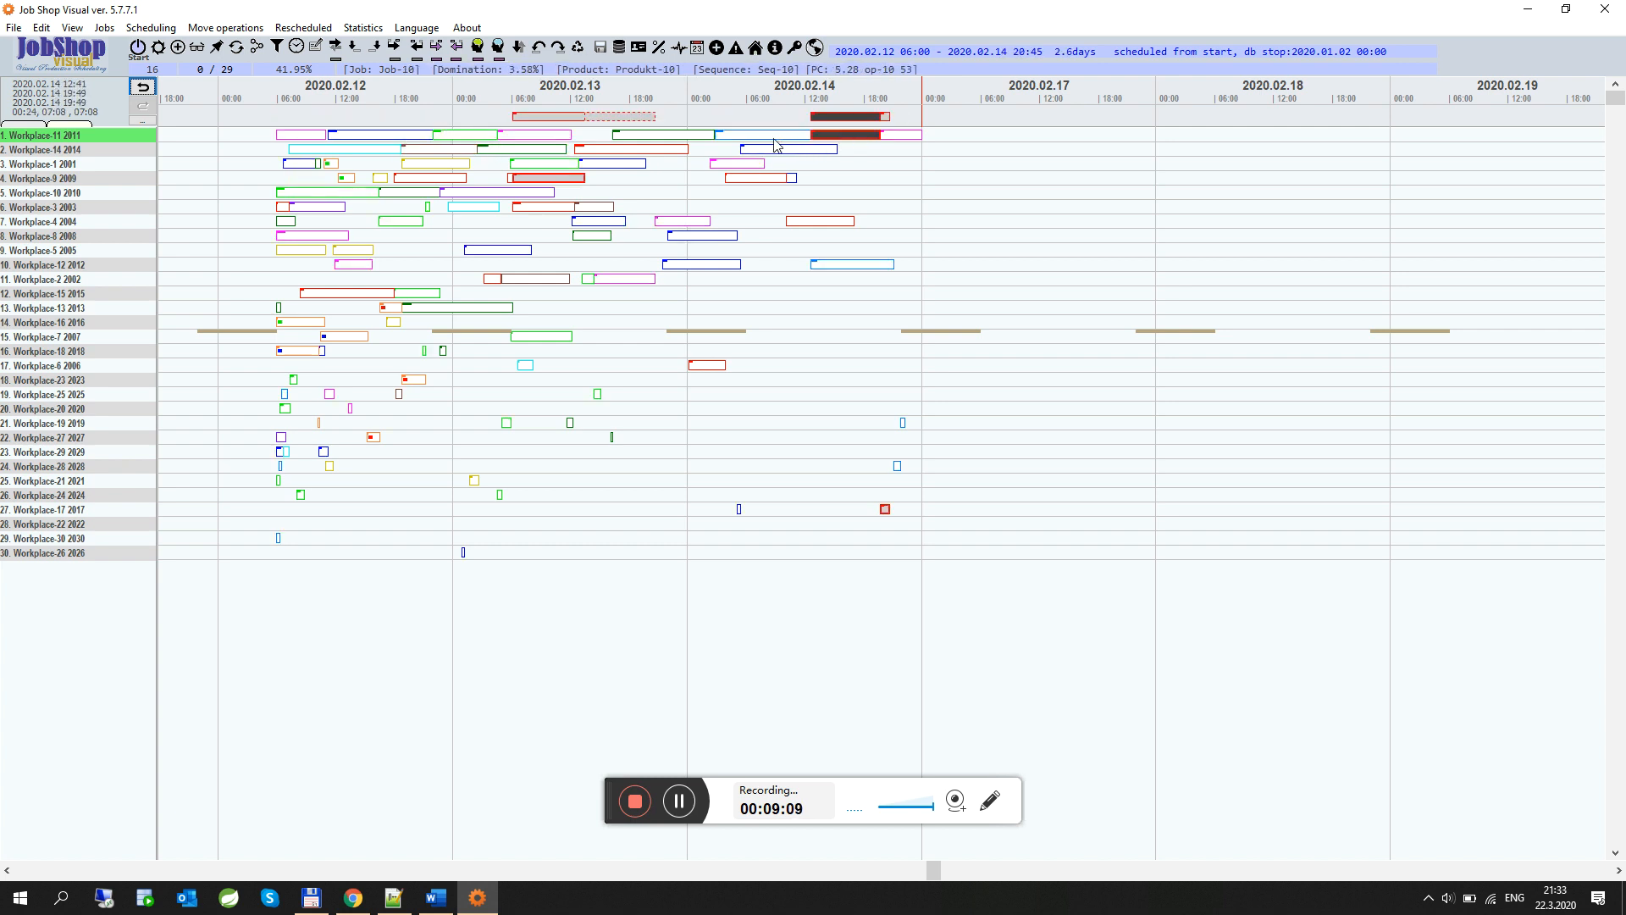
pyautogui.click(740, 137)
pyautogui.click(697, 137)
pyautogui.click(752, 137)
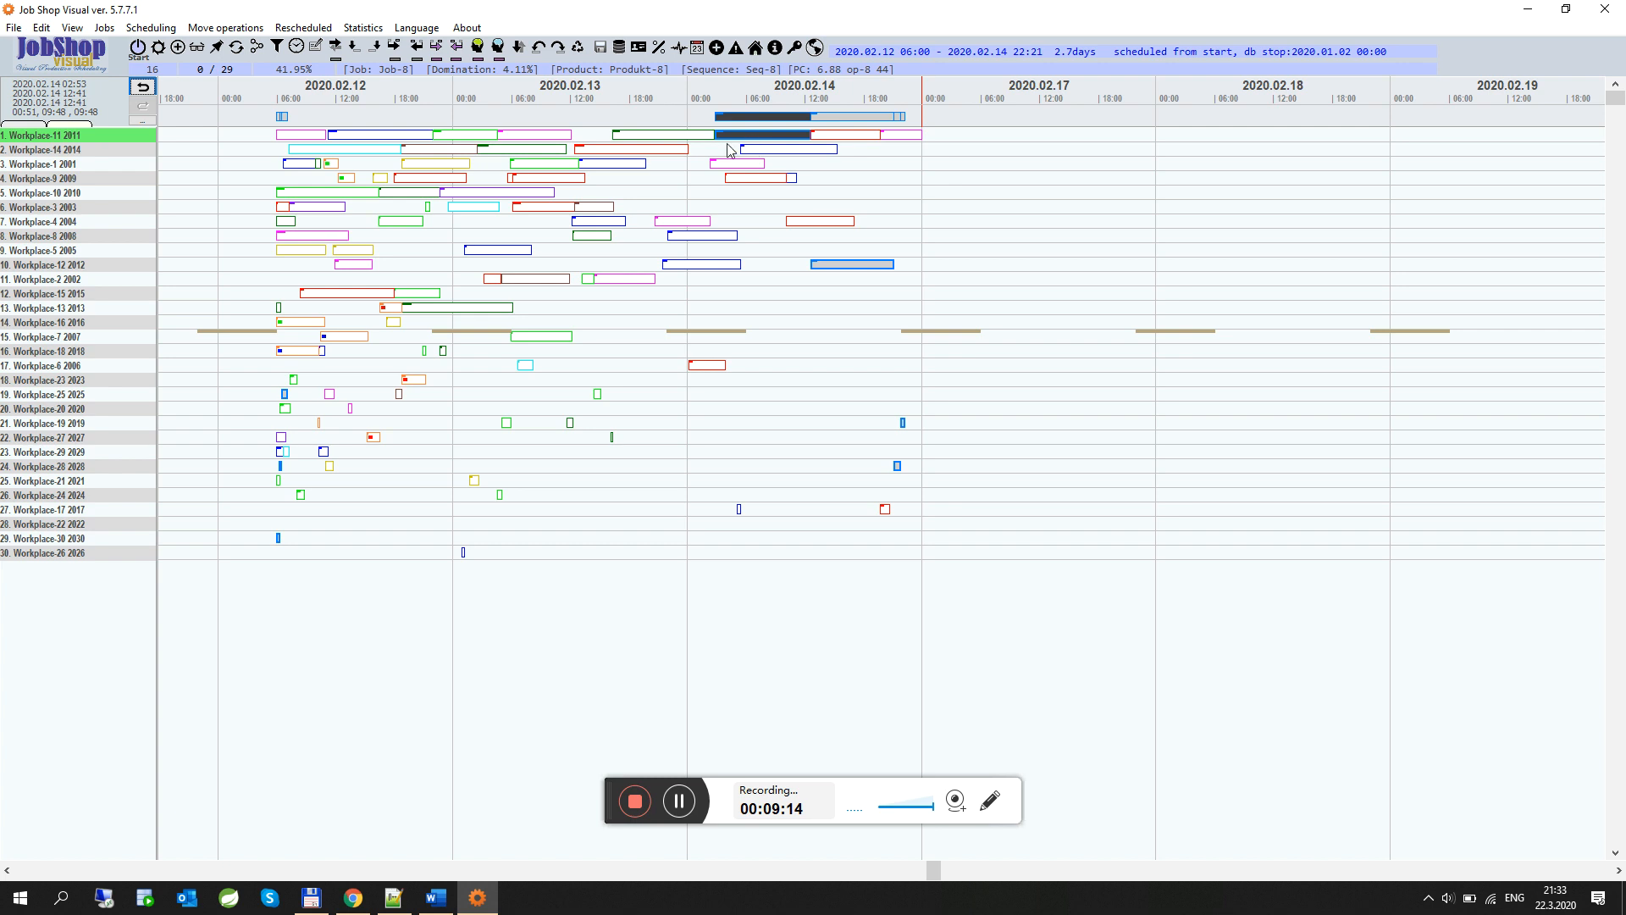
# Move the Job-8 operation on Workplace-11 to about 12:00 on 2020.02.13 and resolve conflicts by task start
pyautogui.click(378, 54)
pyautogui.click(565, 138)
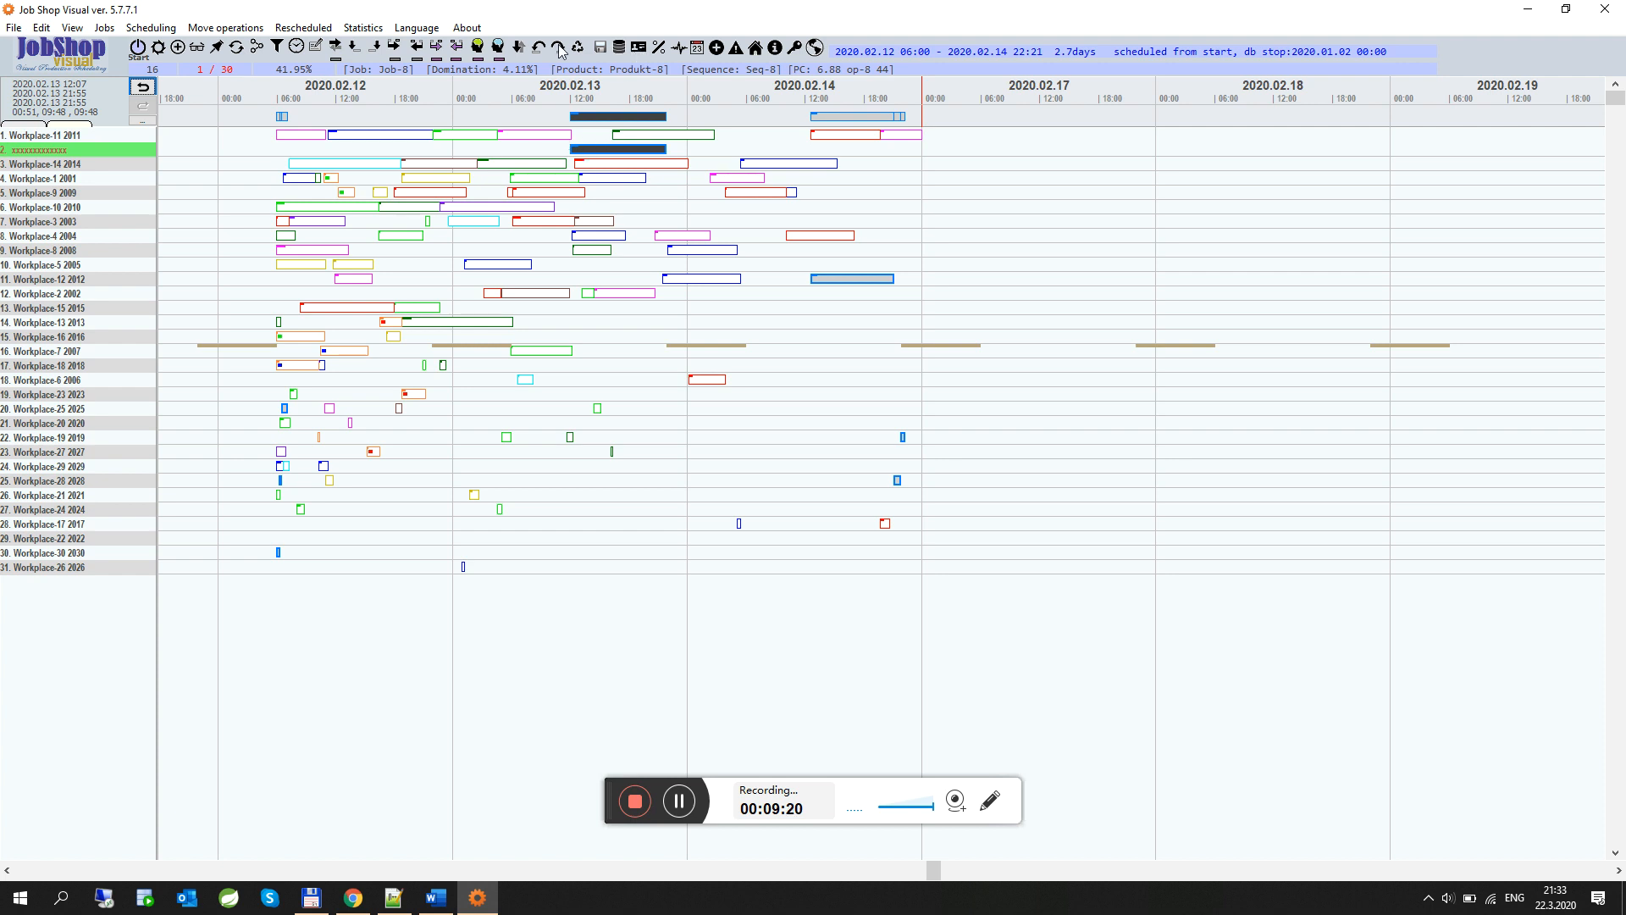
pyautogui.click(499, 42)
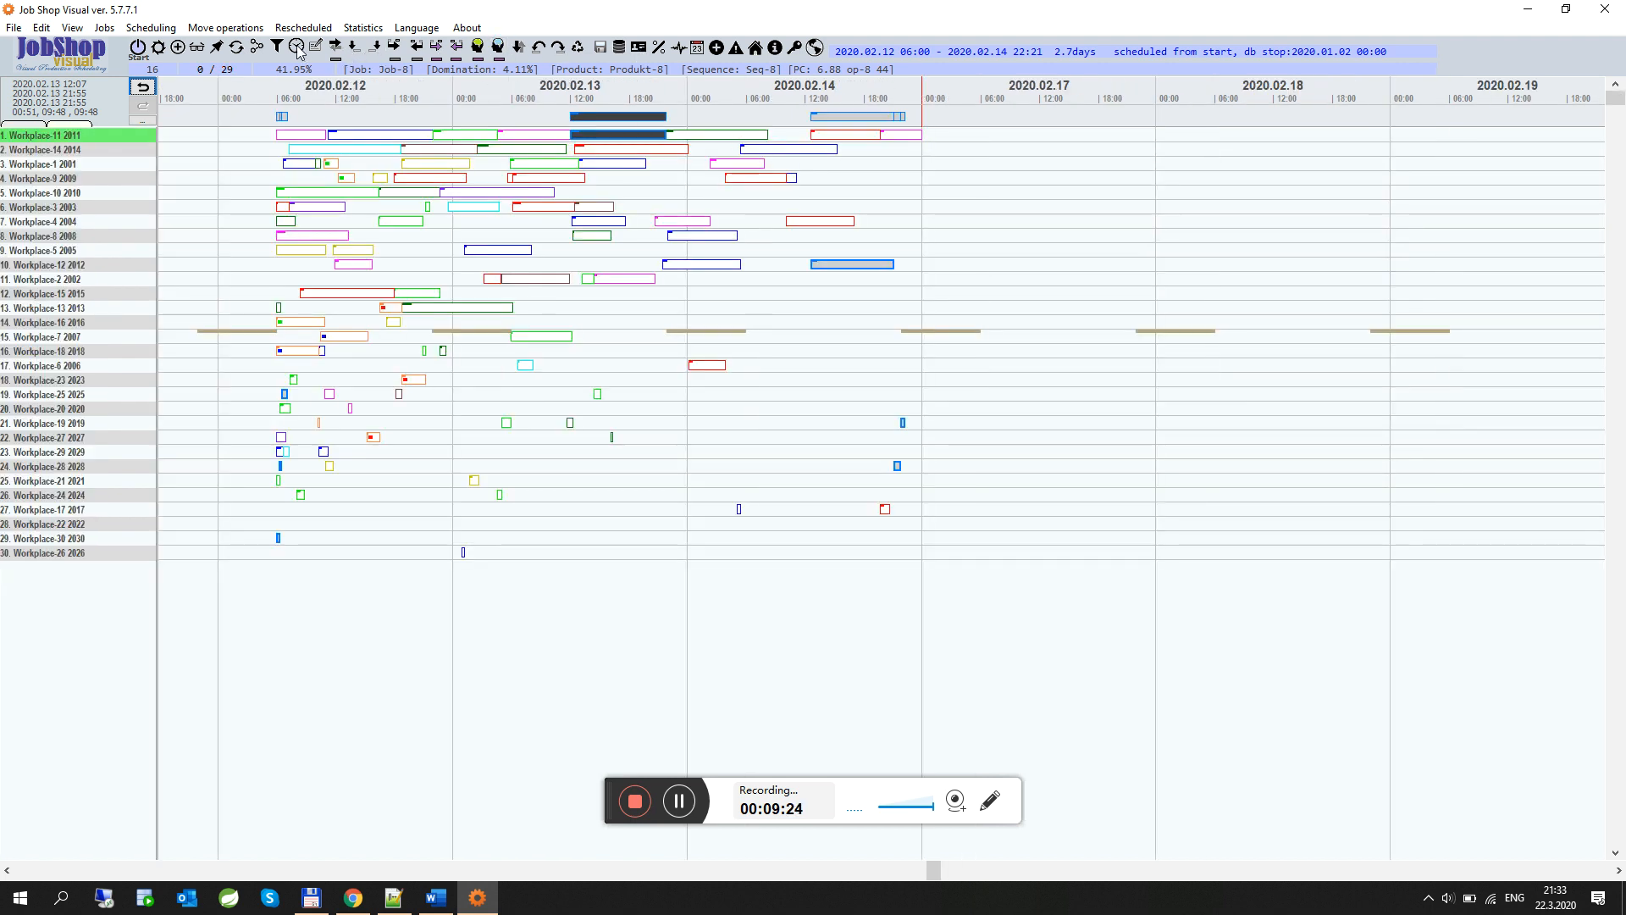
# Display Job-8's operation sequence and compact its other operations toward the moved one
pyautogui.click(255, 47)
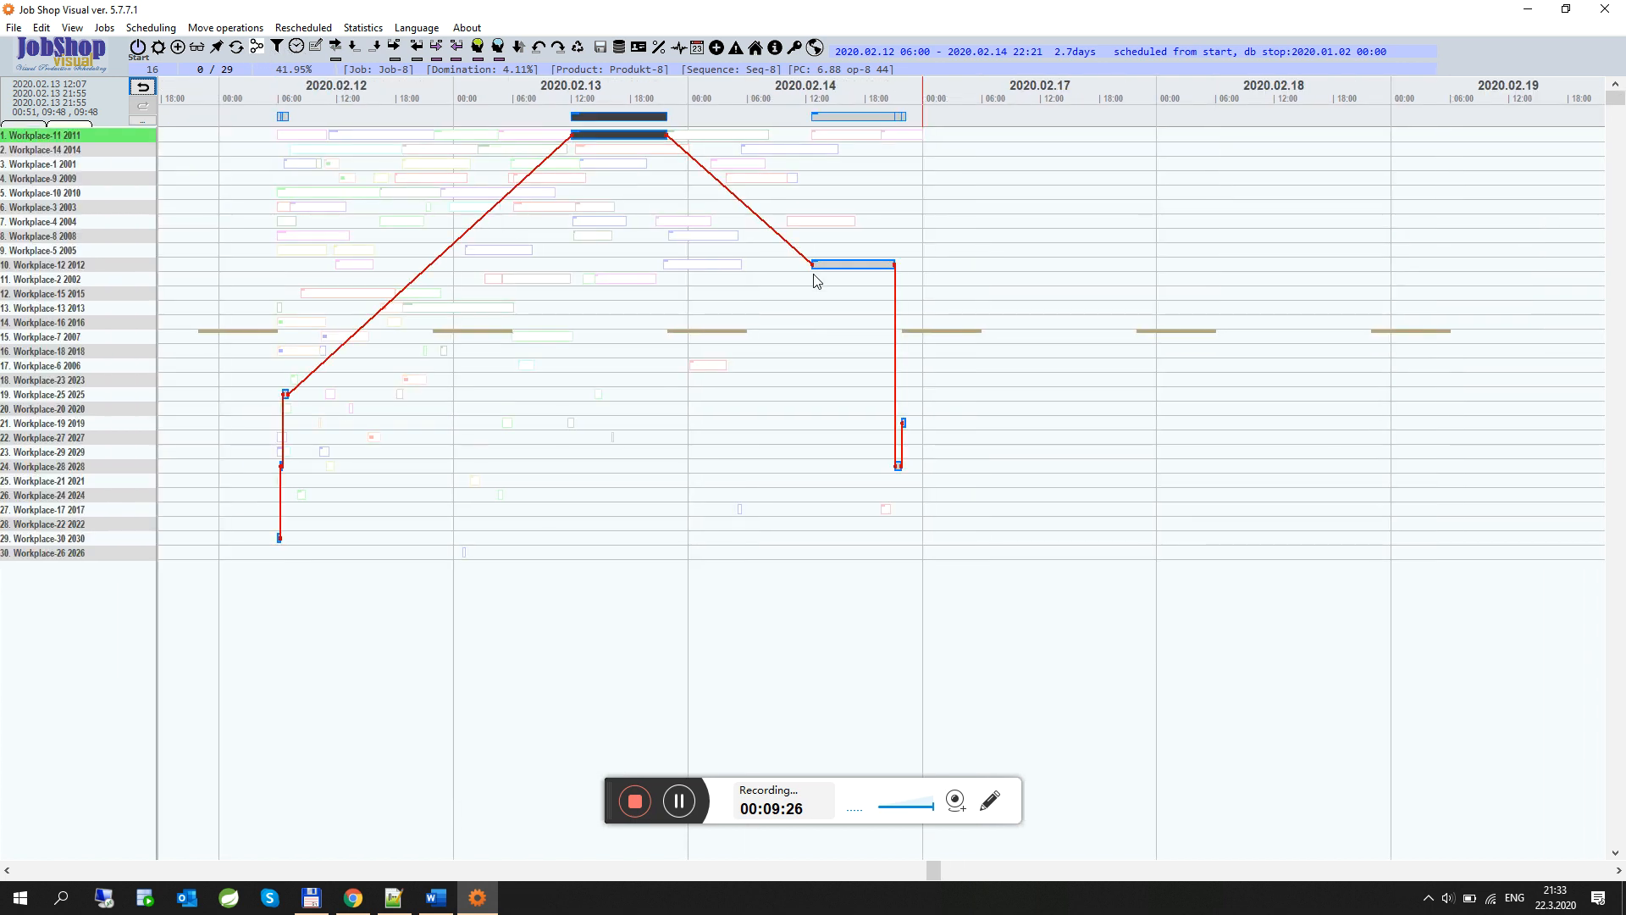
pyautogui.click(449, 52)
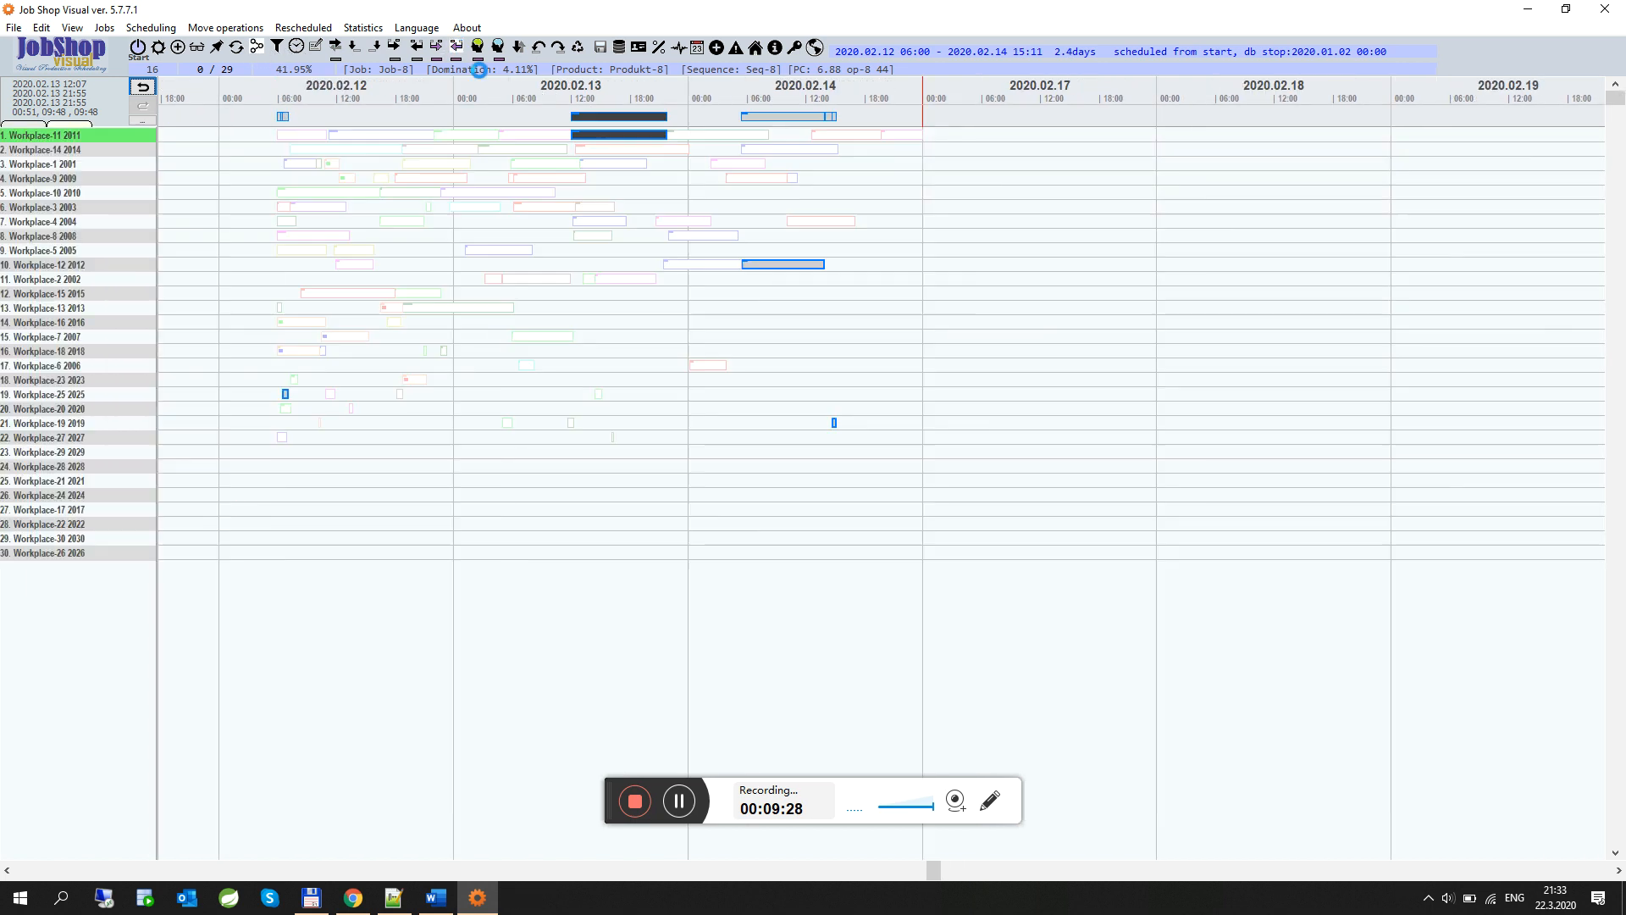
pyautogui.click(432, 52)
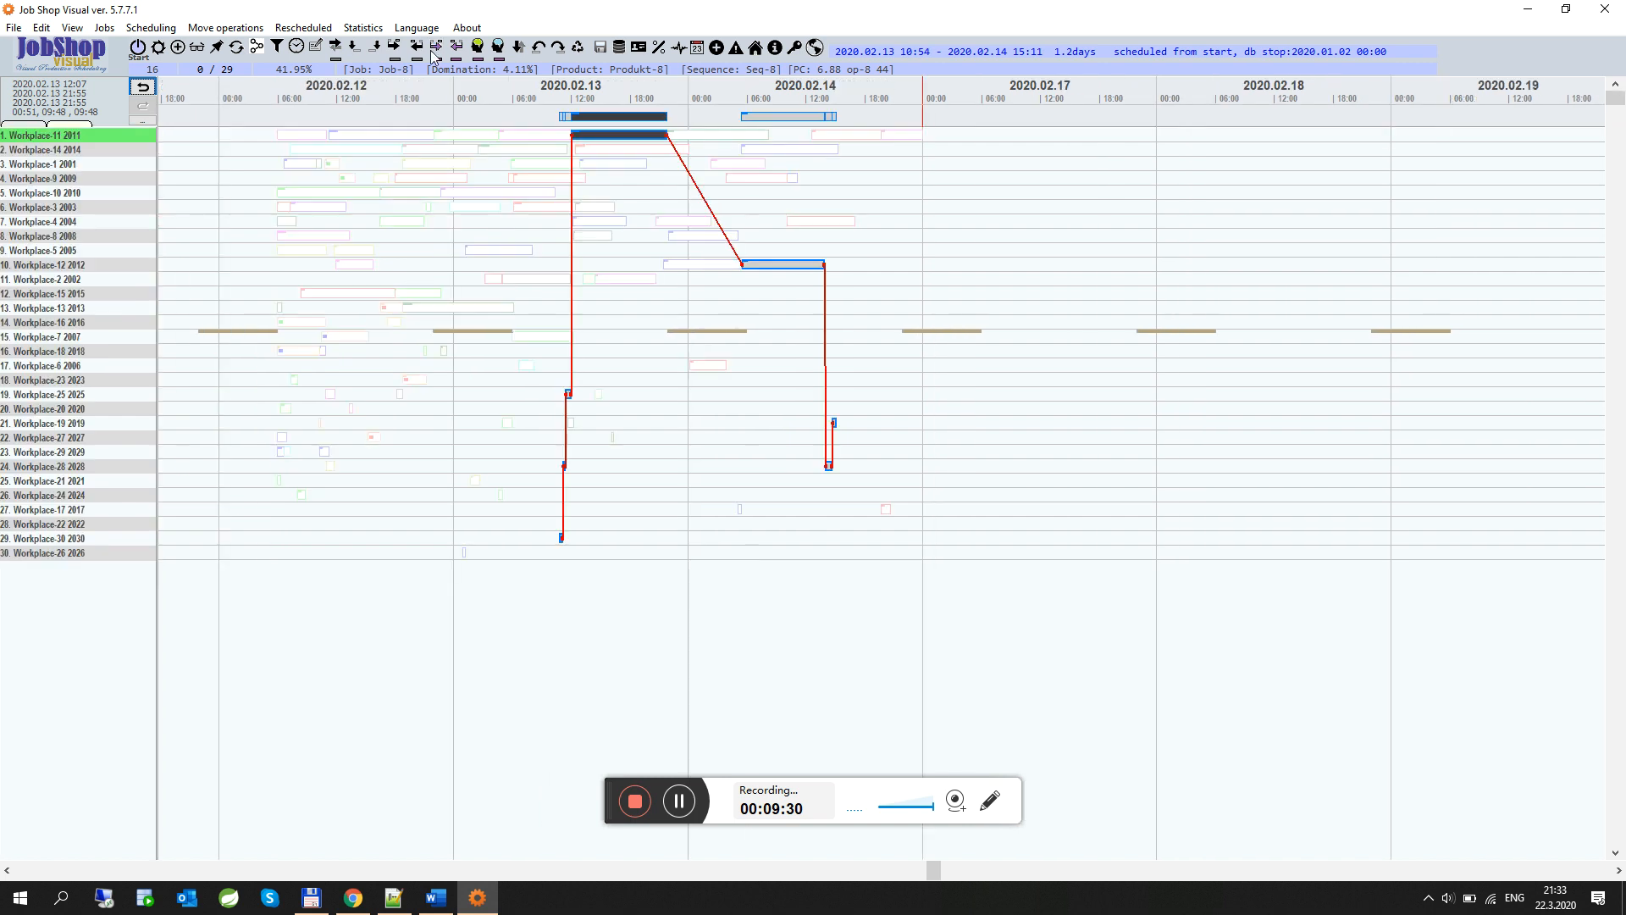
pyautogui.click(638, 138)
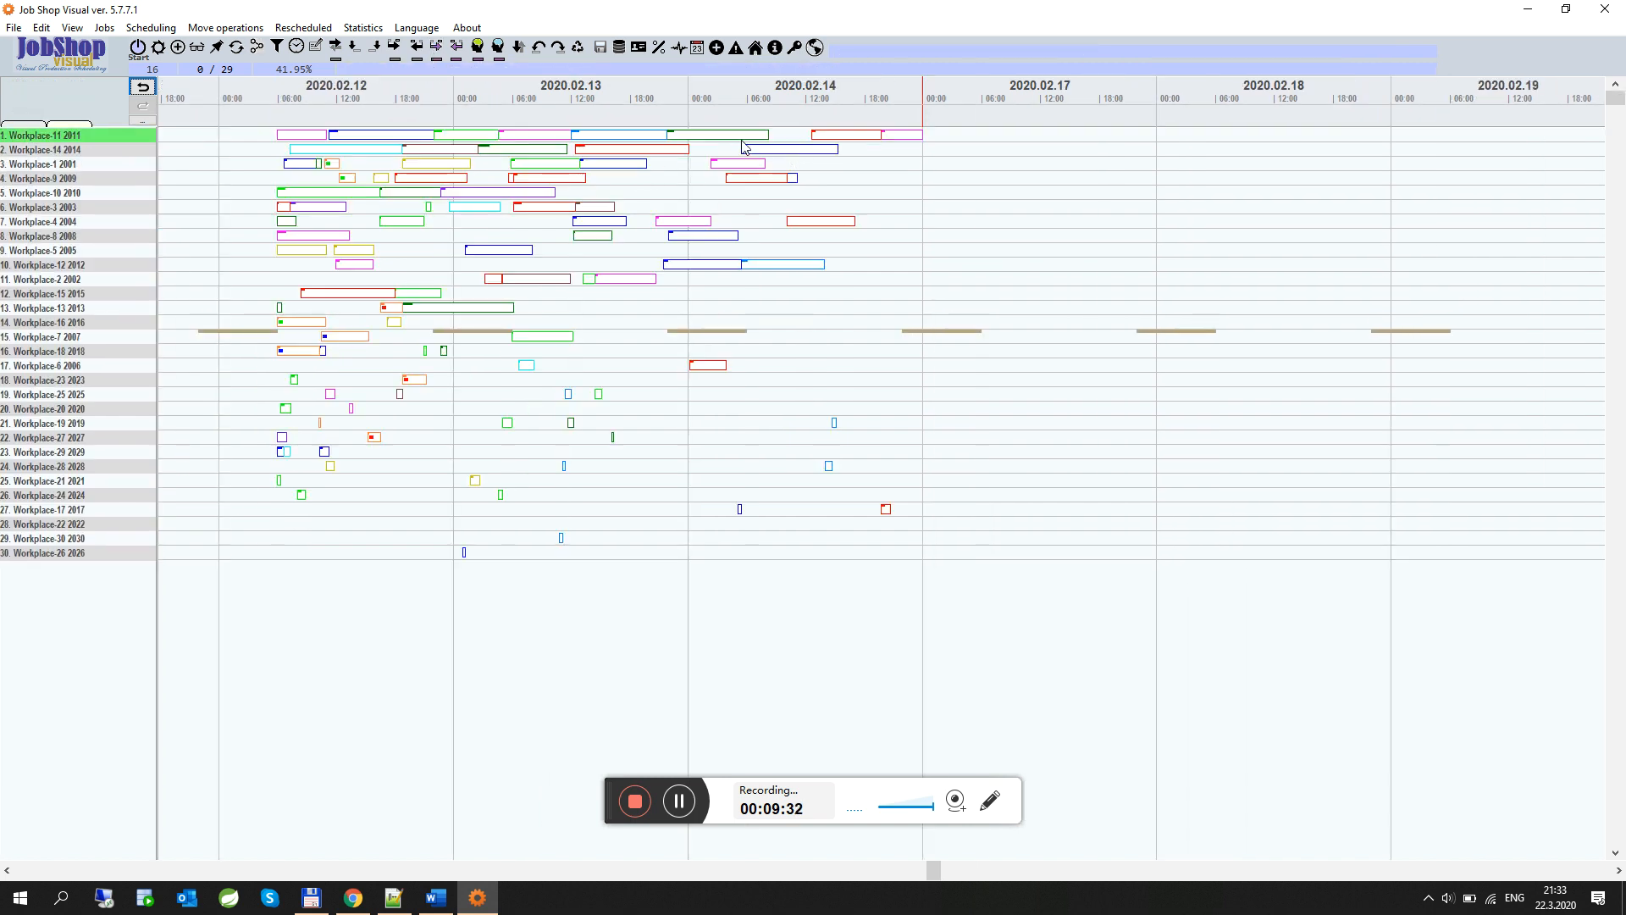
# Move the Job-10 operation on Workplace-11 to about 22:00 on 2020.02.13 and resolve conflicts by task start
pyautogui.click(843, 138)
pyautogui.moveTo(850, 144)
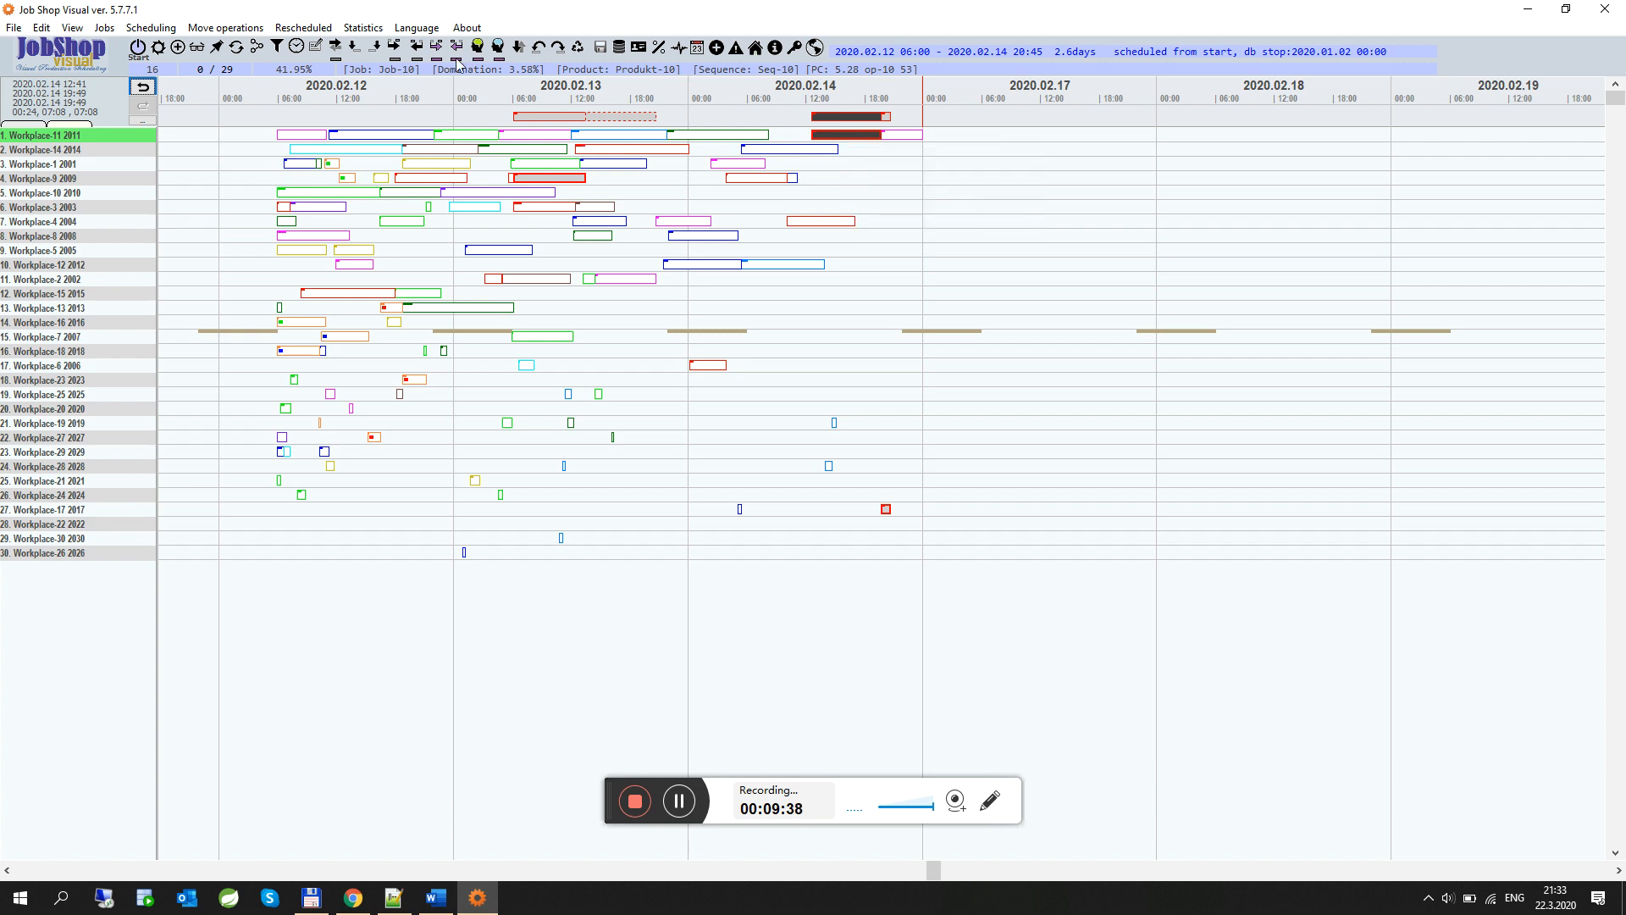
pyautogui.click(375, 48)
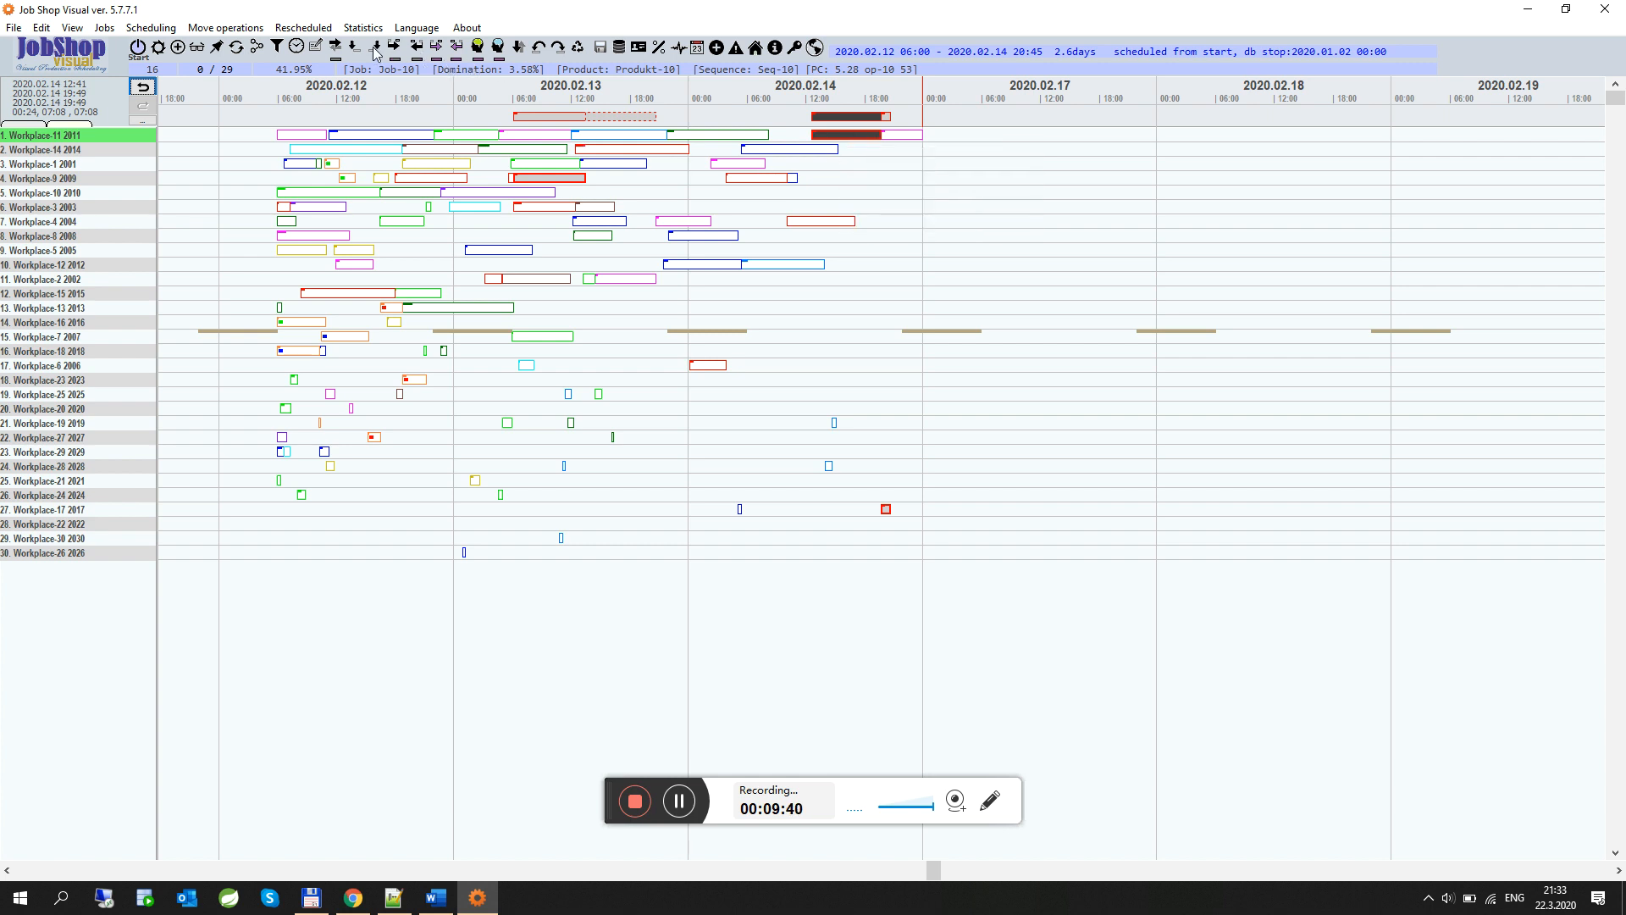
pyautogui.click(632, 142)
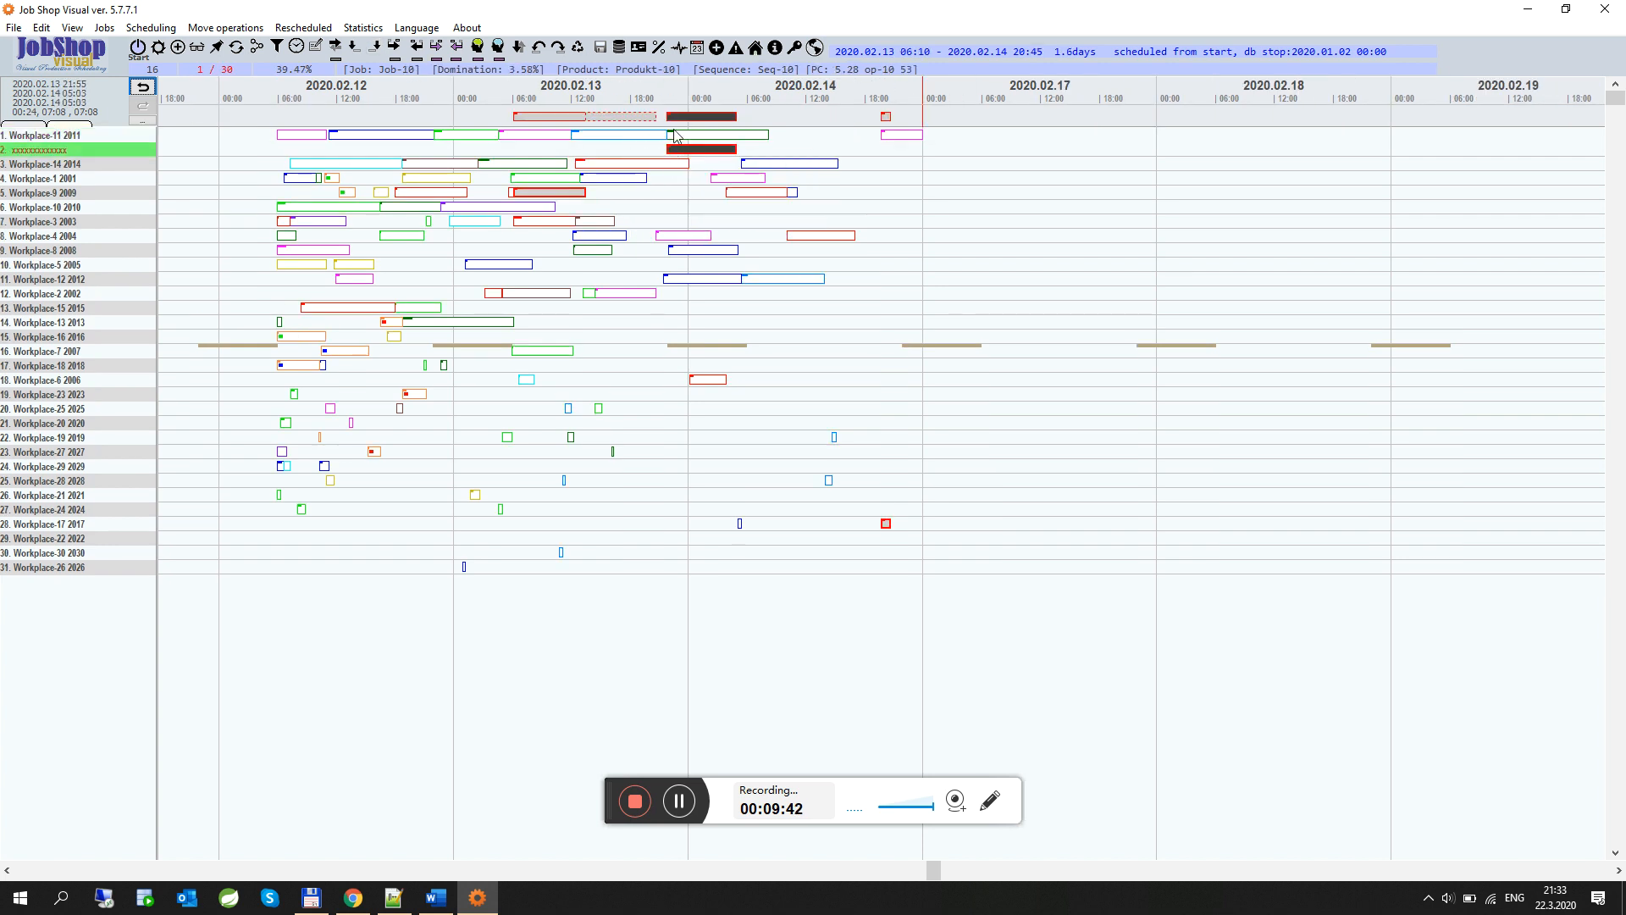
pyautogui.click(498, 48)
# Compact Job-10's operations toward its moved operation
pyautogui.click(461, 48)
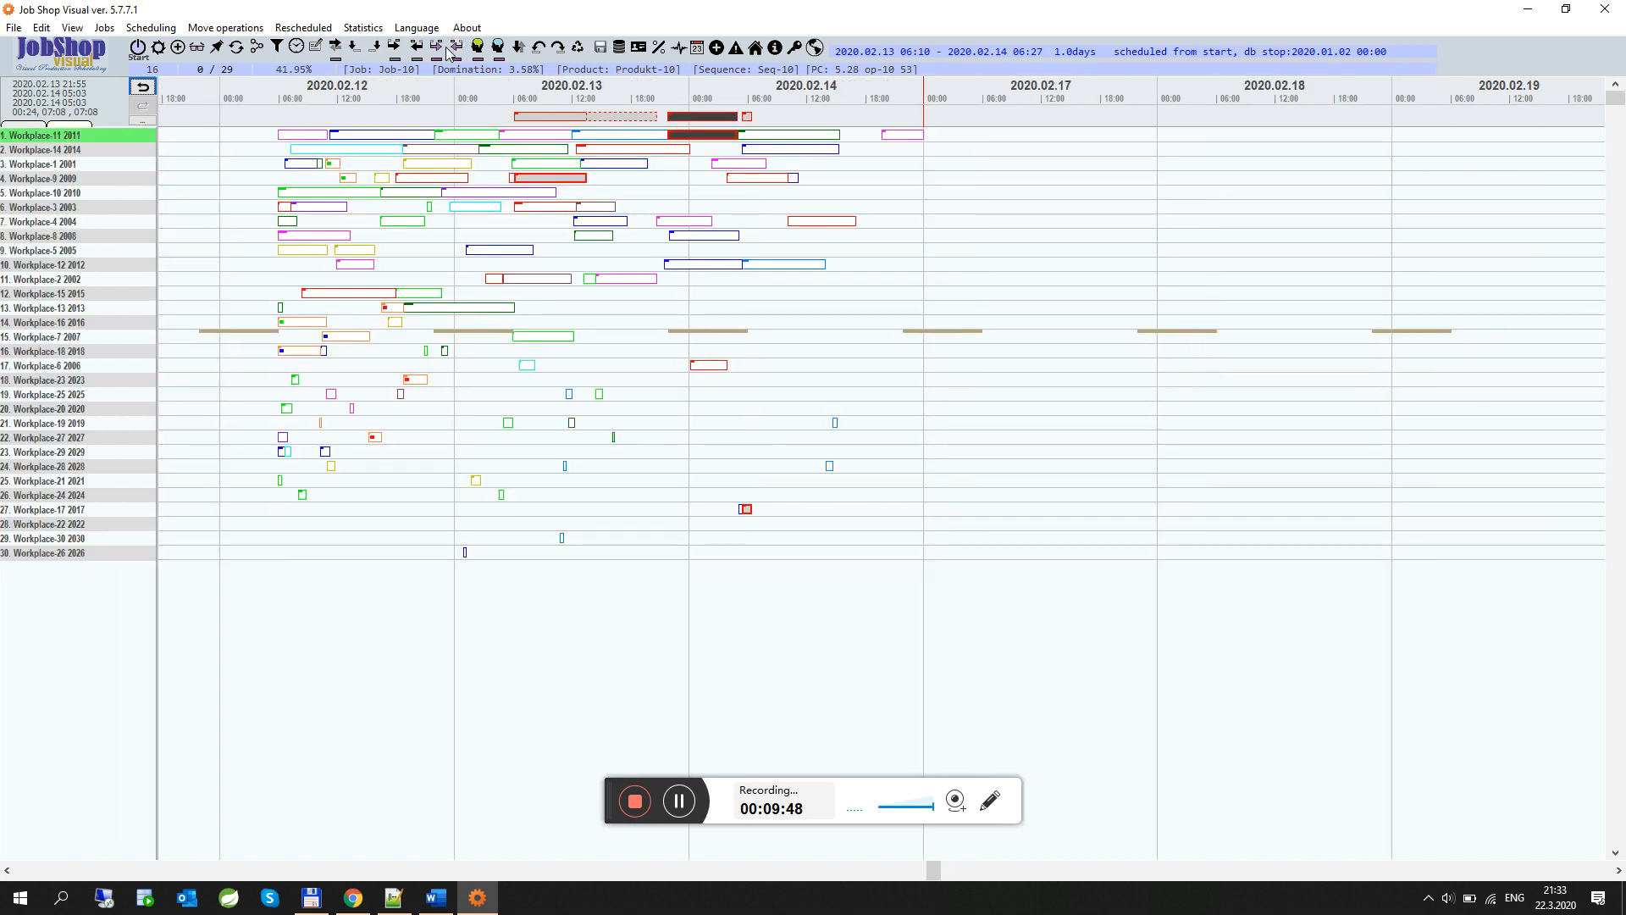
pyautogui.click(437, 48)
# Select Job-2's operations and shift its final operation on Workplace-11 earlier
pyautogui.click(903, 135)
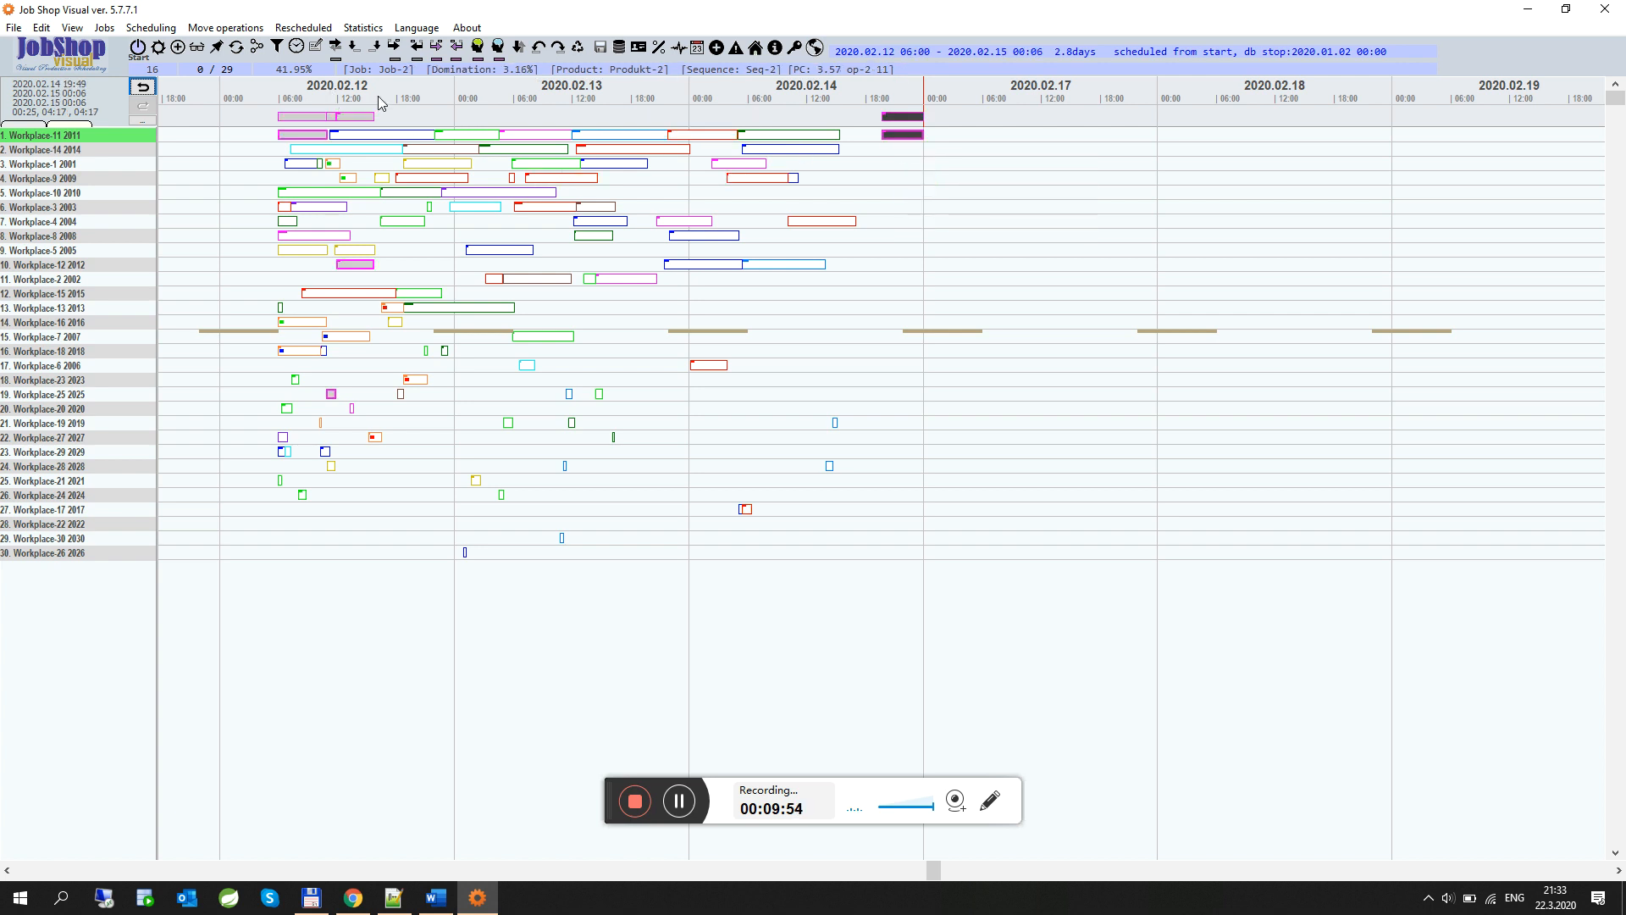
pyautogui.click(364, 118)
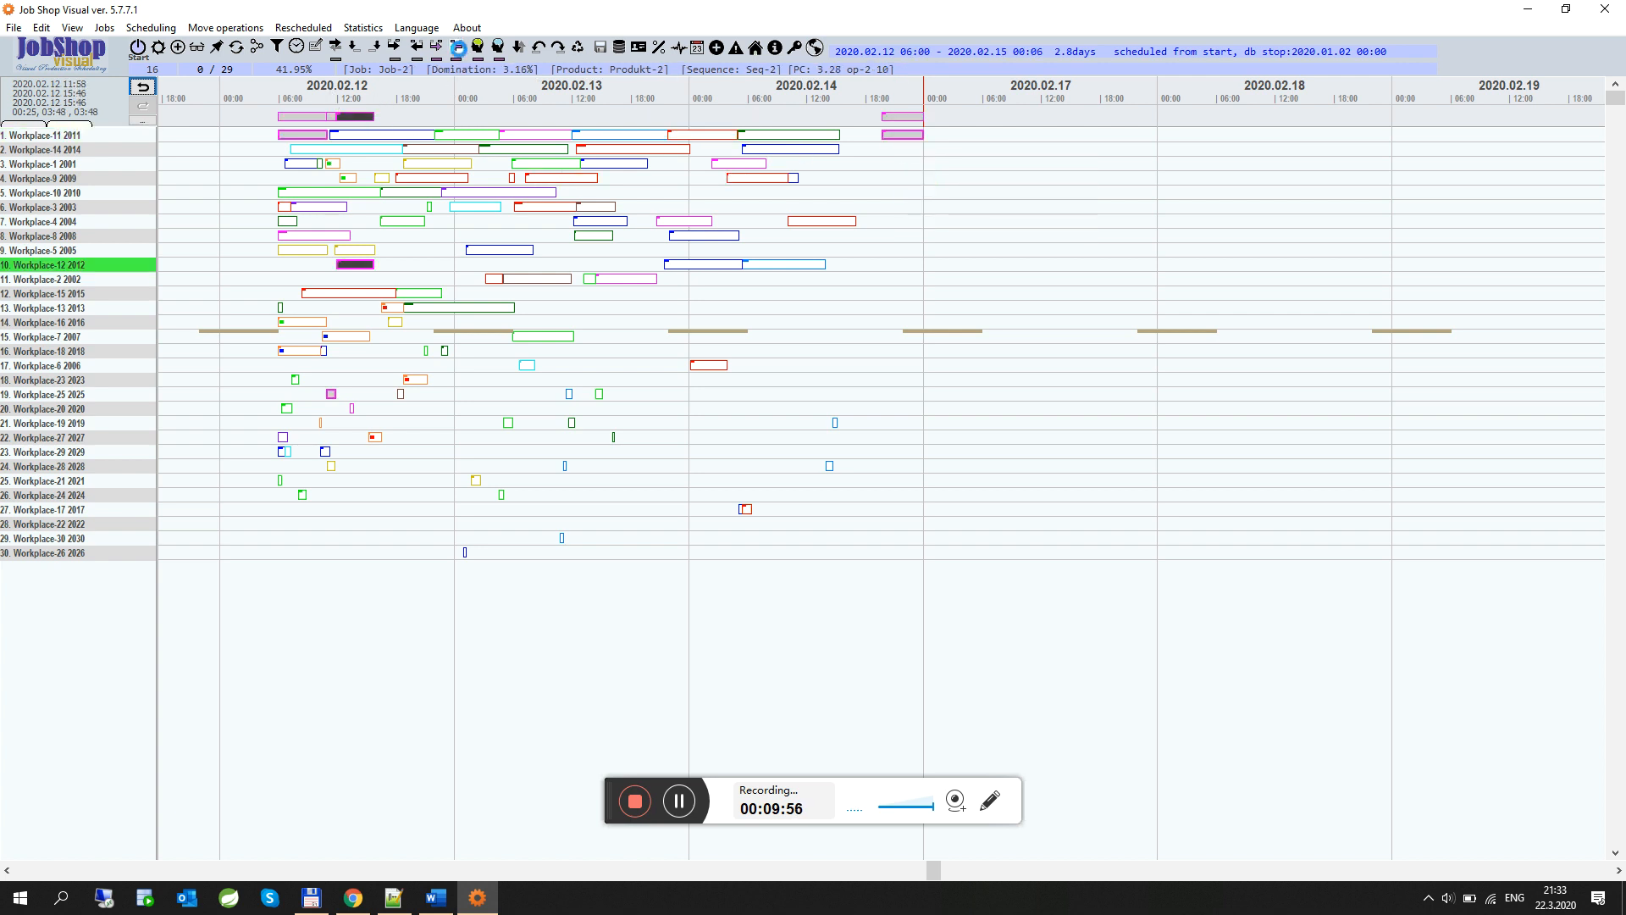
pyautogui.click(457, 47)
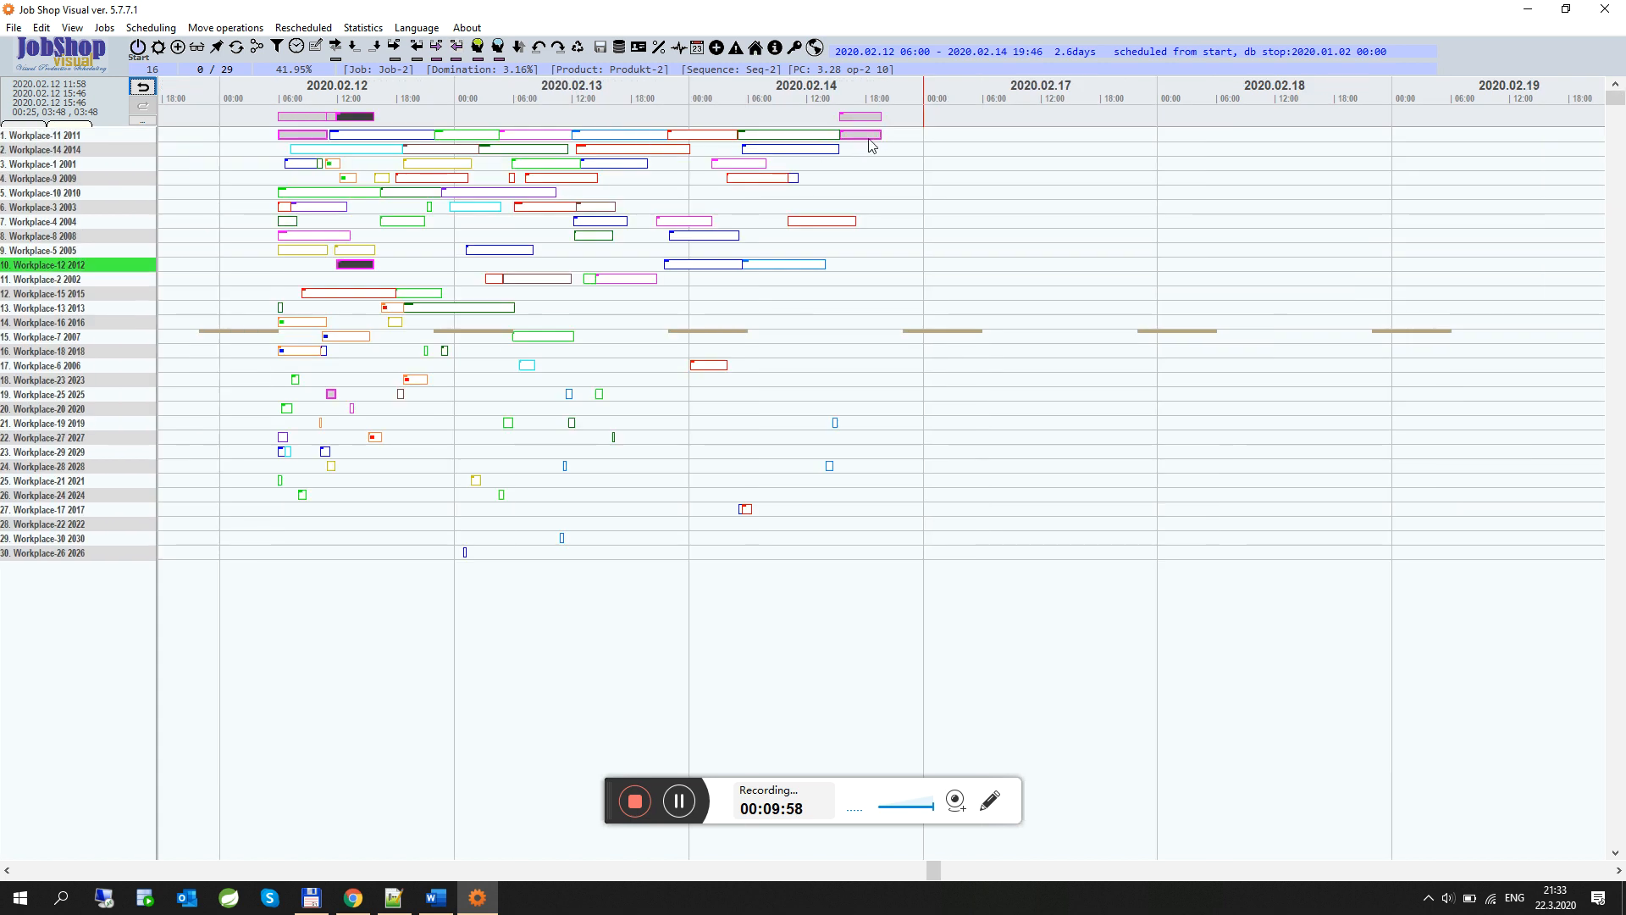
# Open the capacity chart for a group of all workplaces with a human capacity of 6
pyautogui.moveTo(737, 271)
pyautogui.click(682, 51)
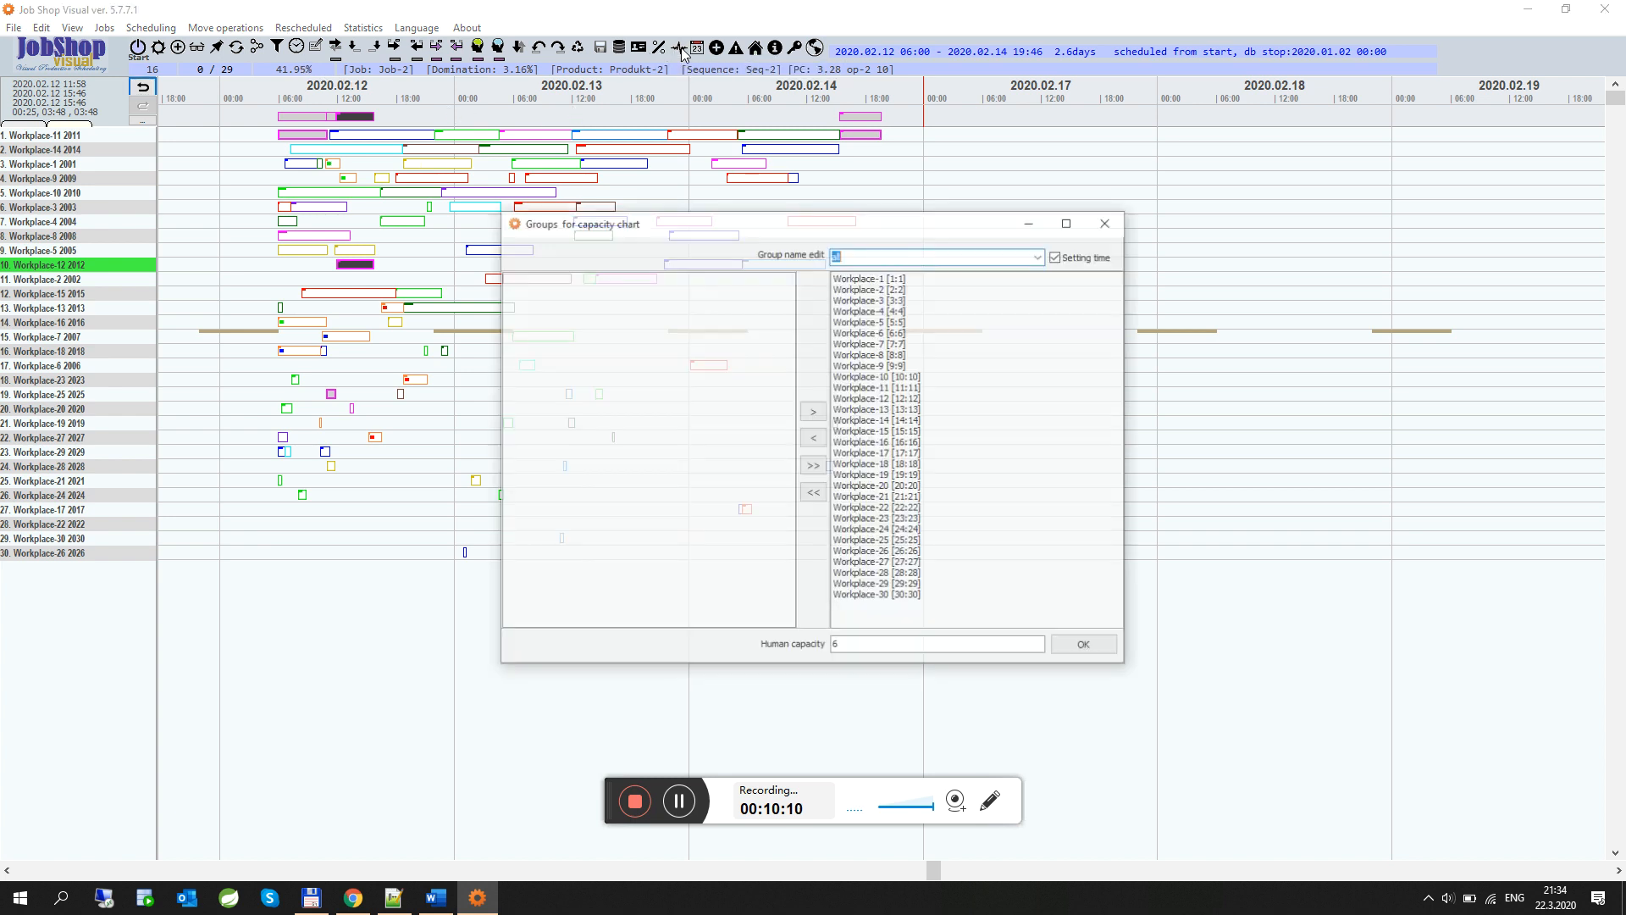
pyautogui.click(815, 494)
pyautogui.click(813, 466)
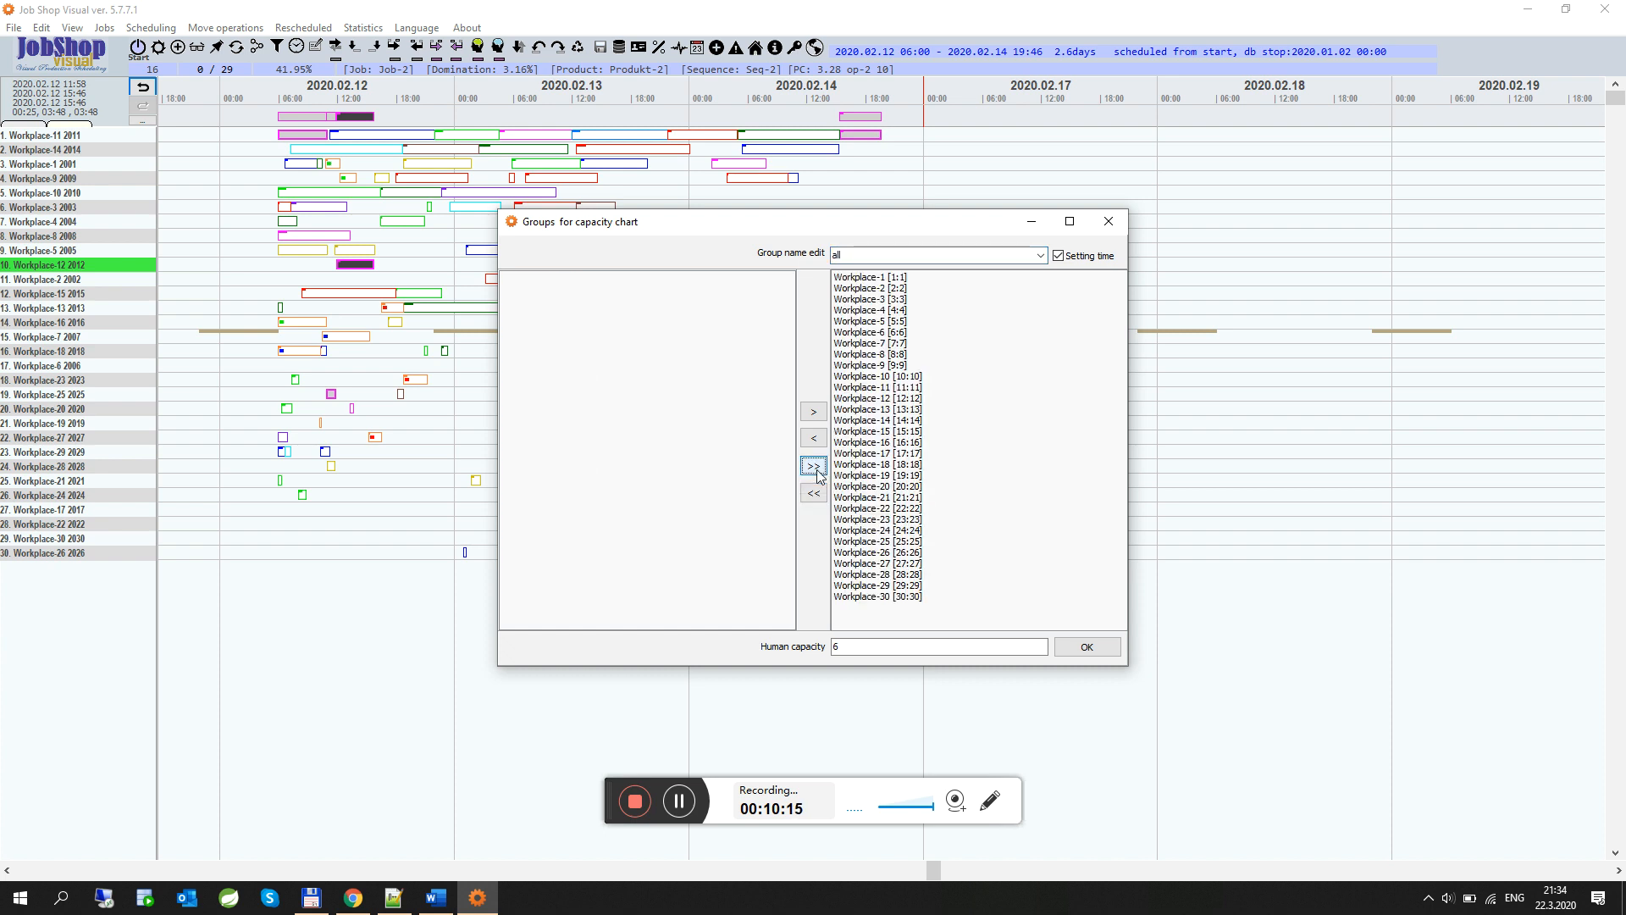
pyautogui.click(847, 258)
pyautogui.click(830, 649)
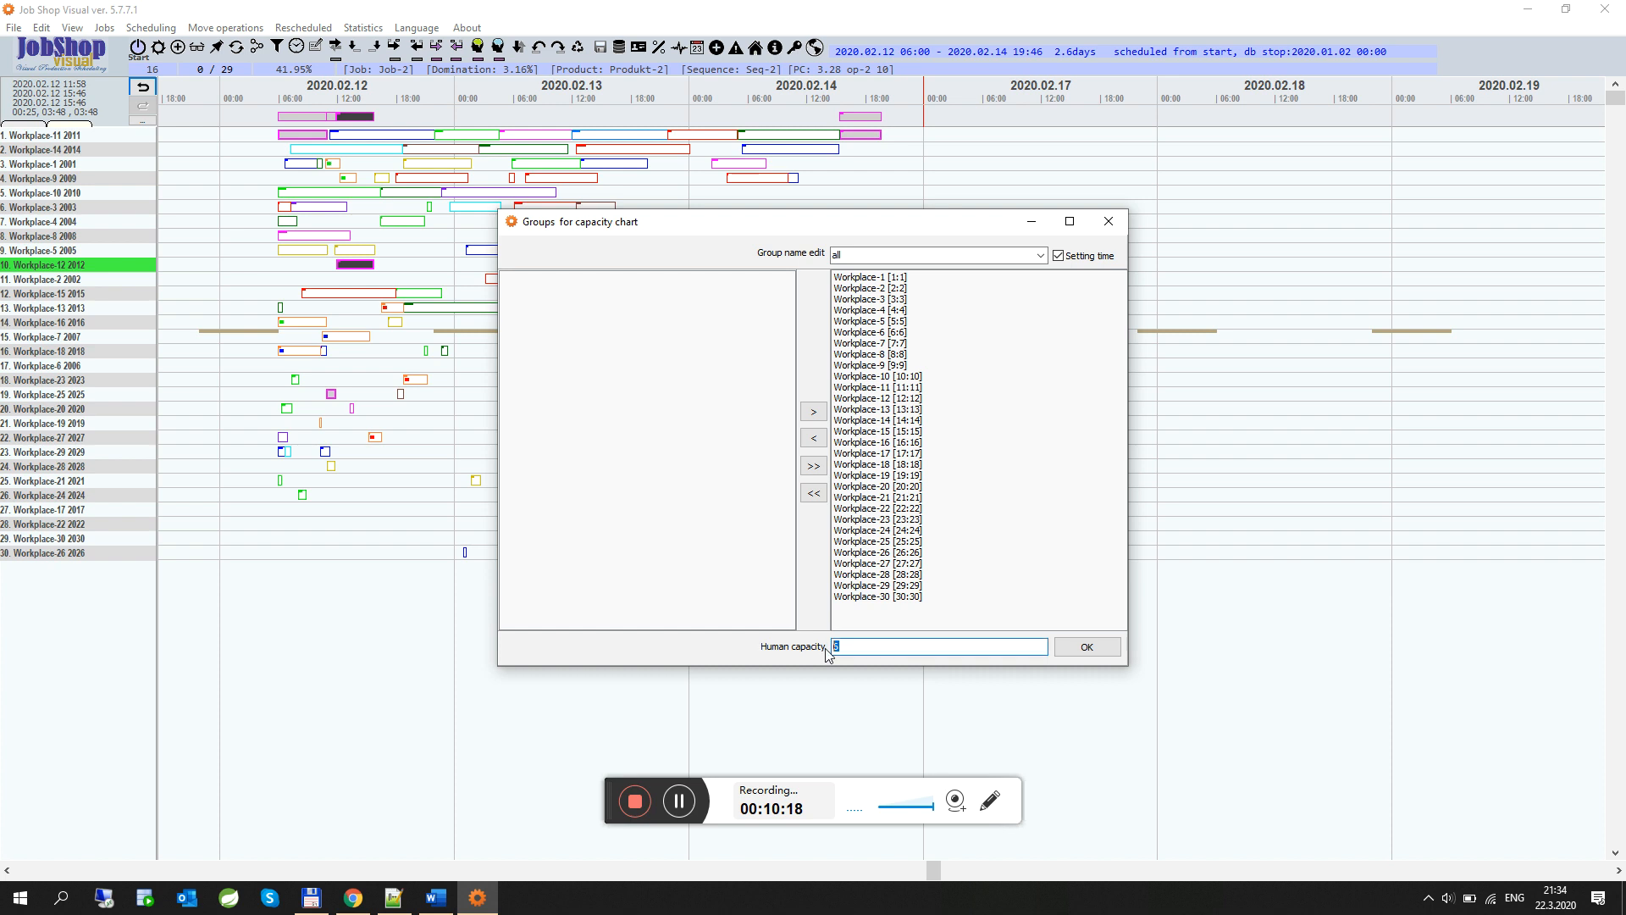
pyautogui.click(1101, 653)
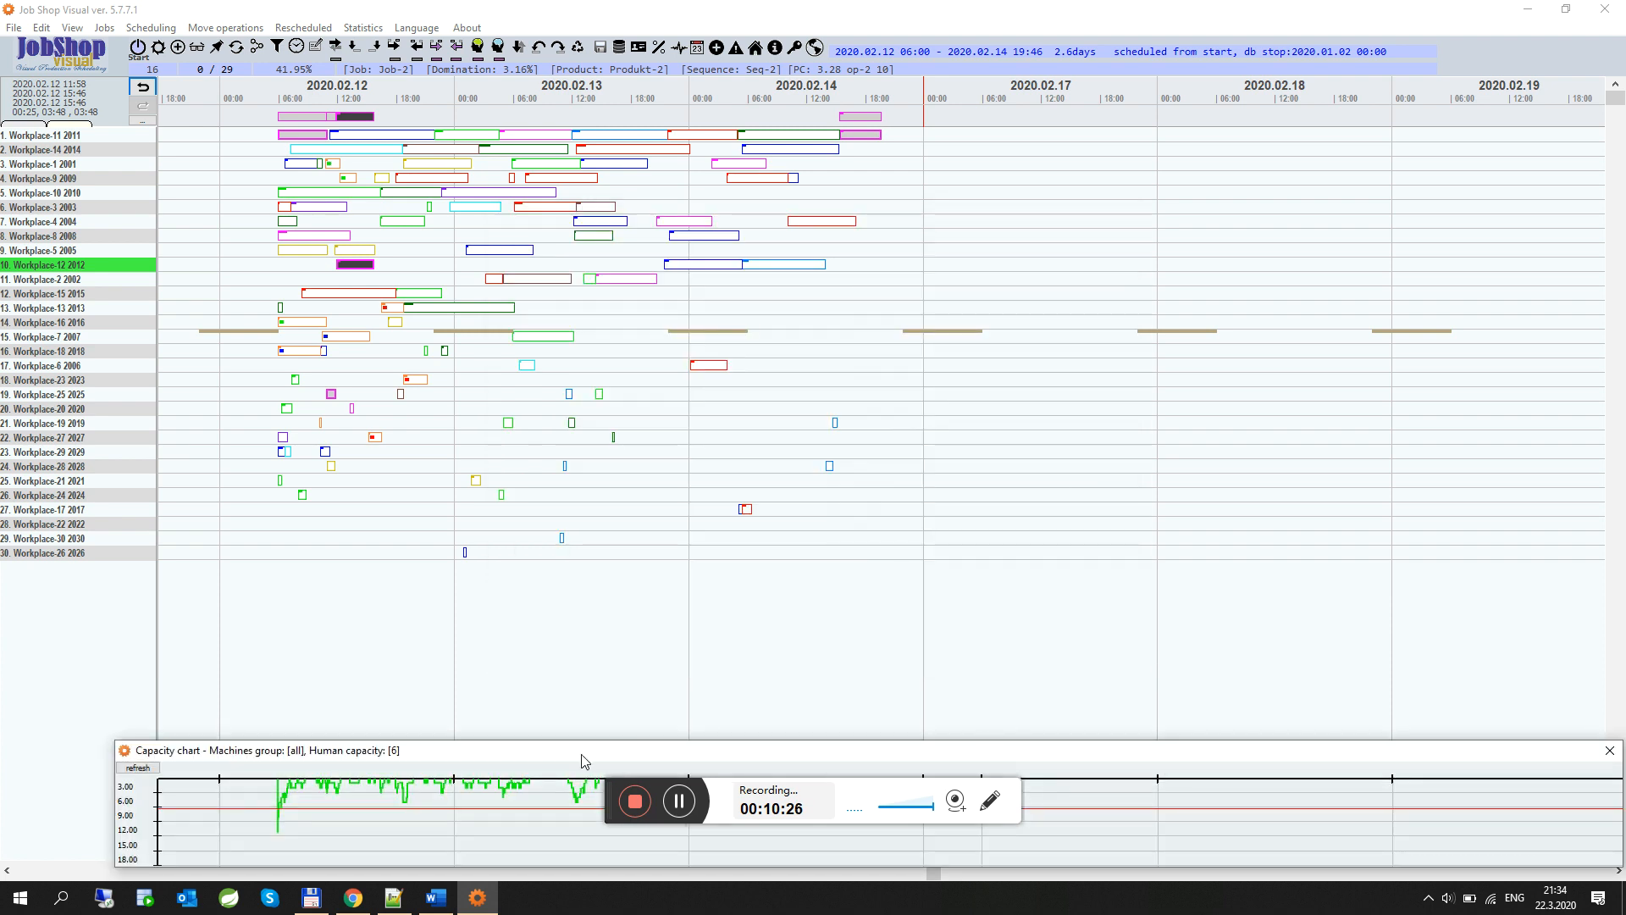
pyautogui.moveTo(582, 761); pyautogui.dragTo(582, 619)
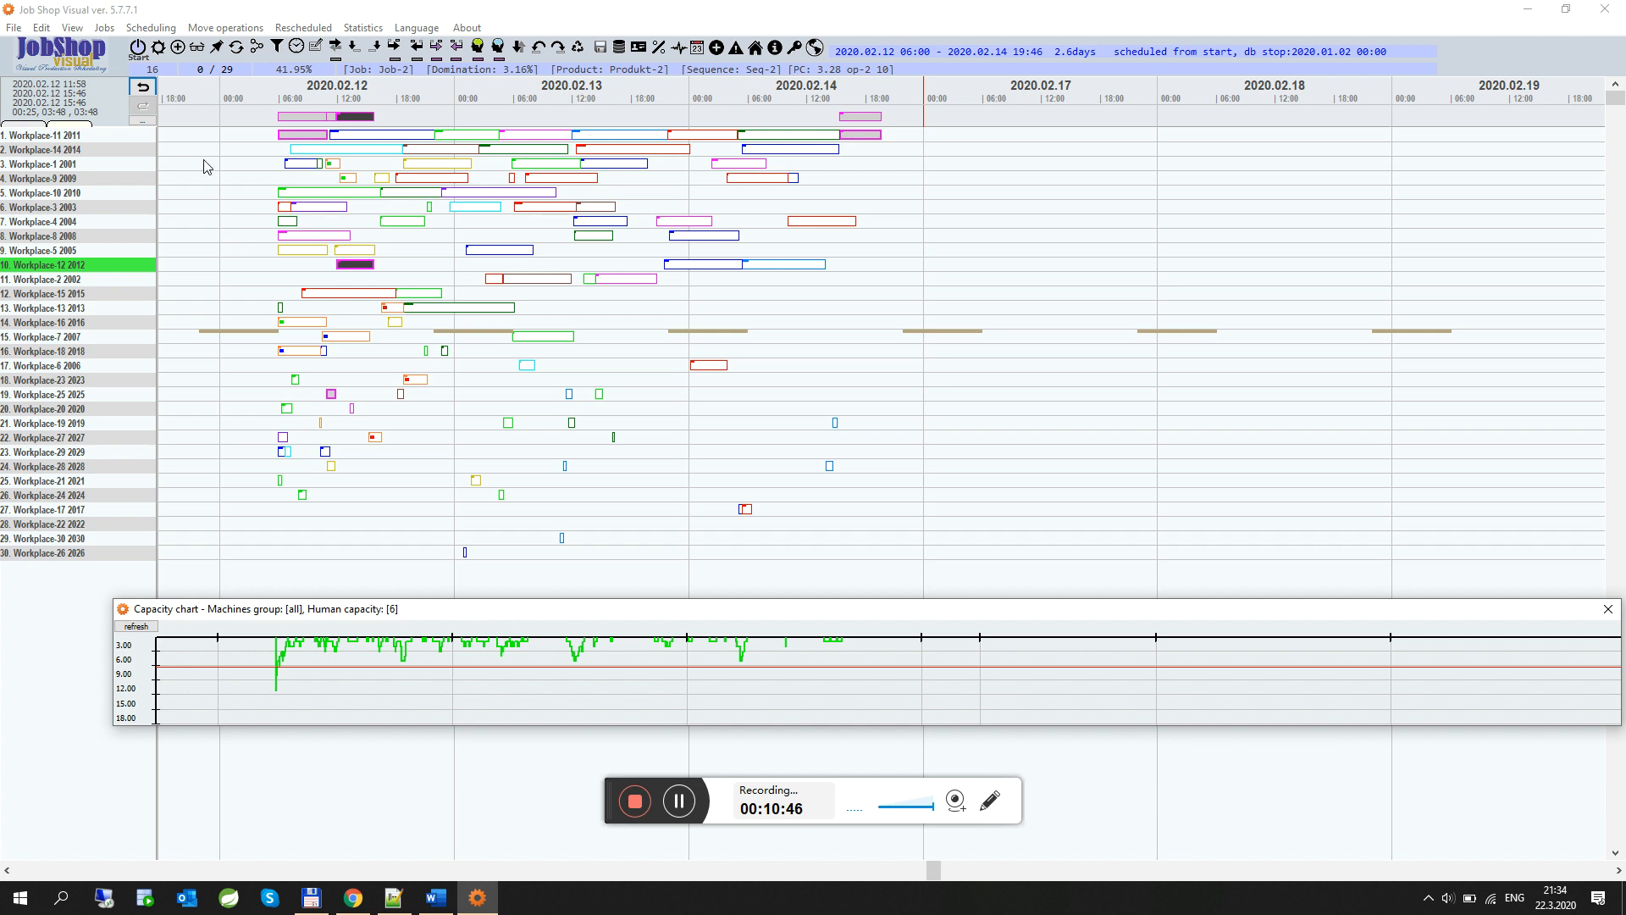
# Open the jobs list and step through Job-16, Job-6 and Job-15 to view their operations on the chart
pyautogui.click(158, 49)
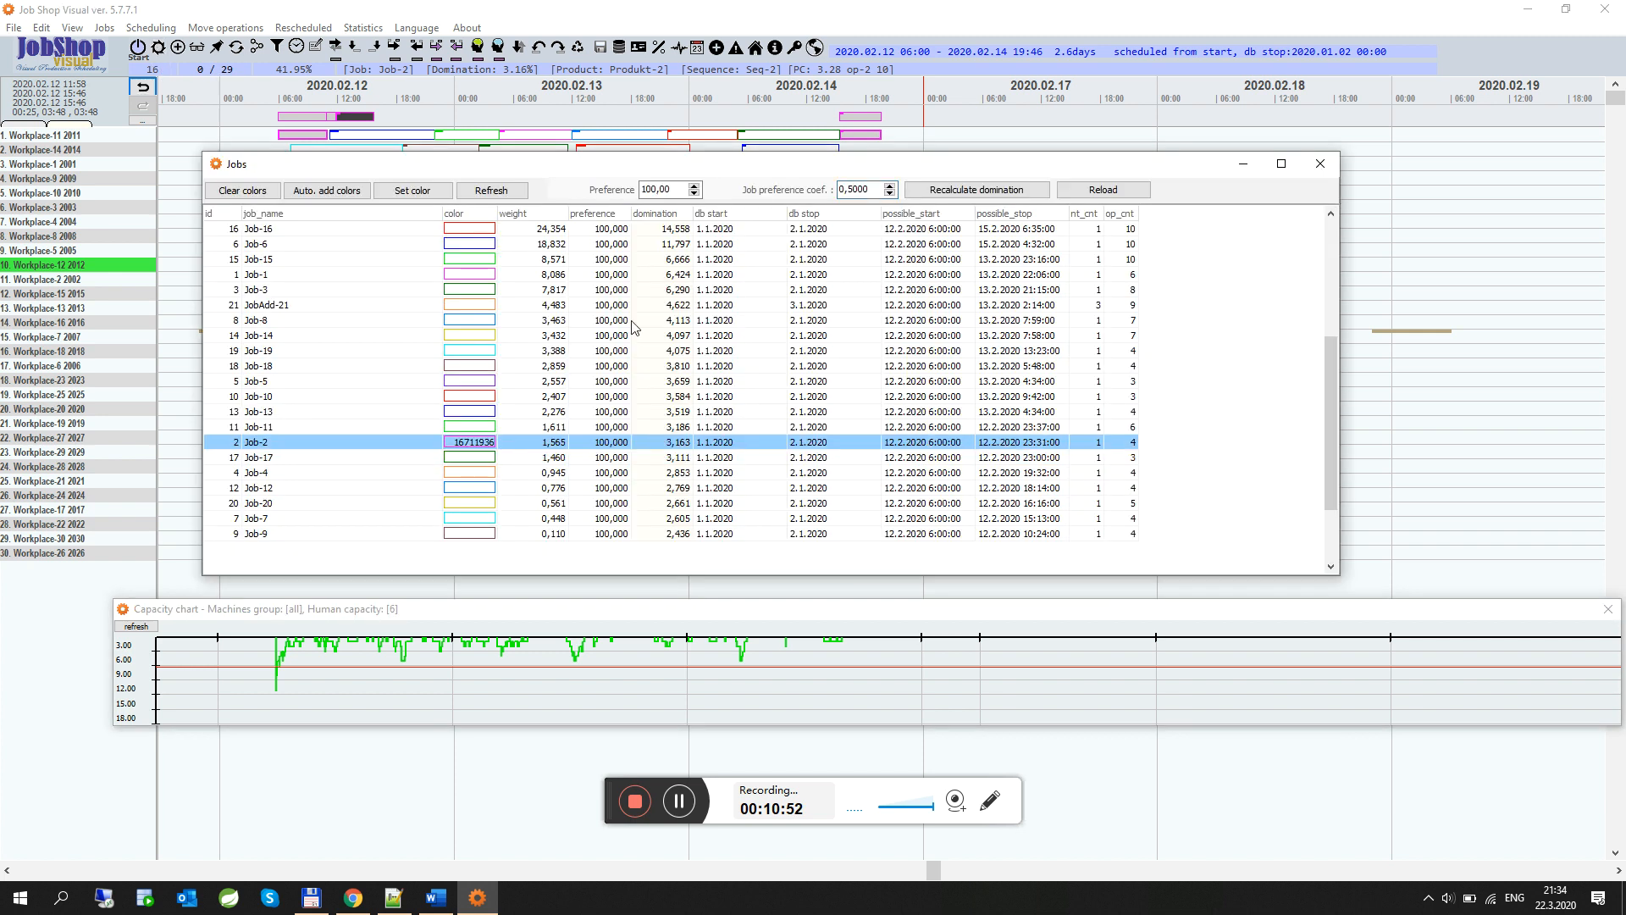
pyautogui.moveTo(1329, 368); pyautogui.dragTo(1326, 222)
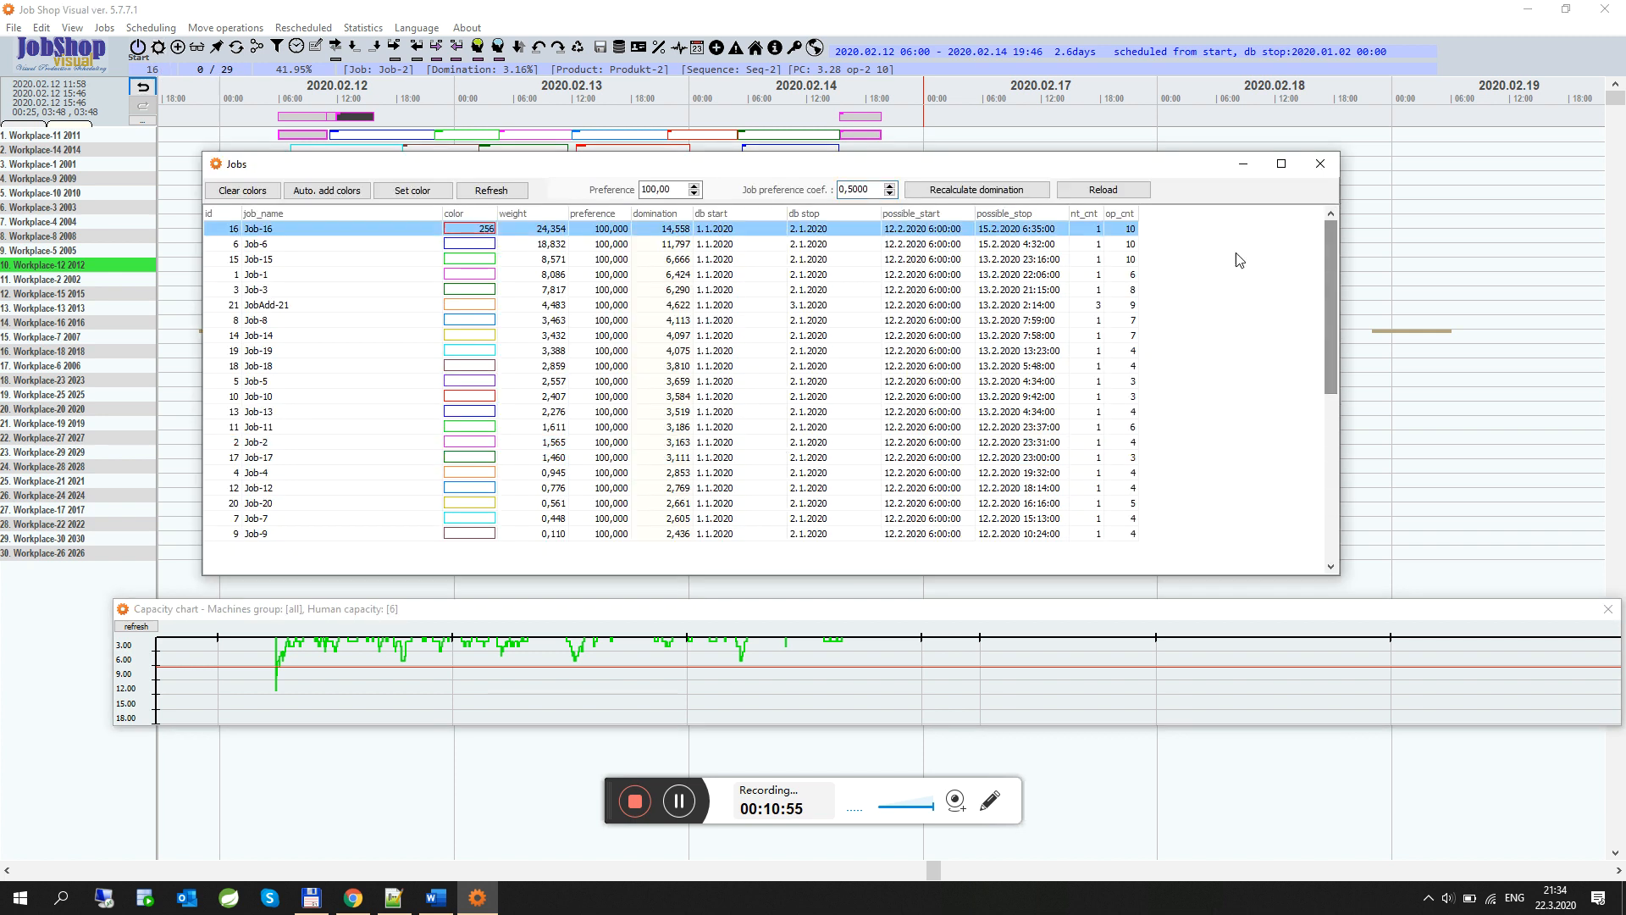
pyautogui.click(259, 230)
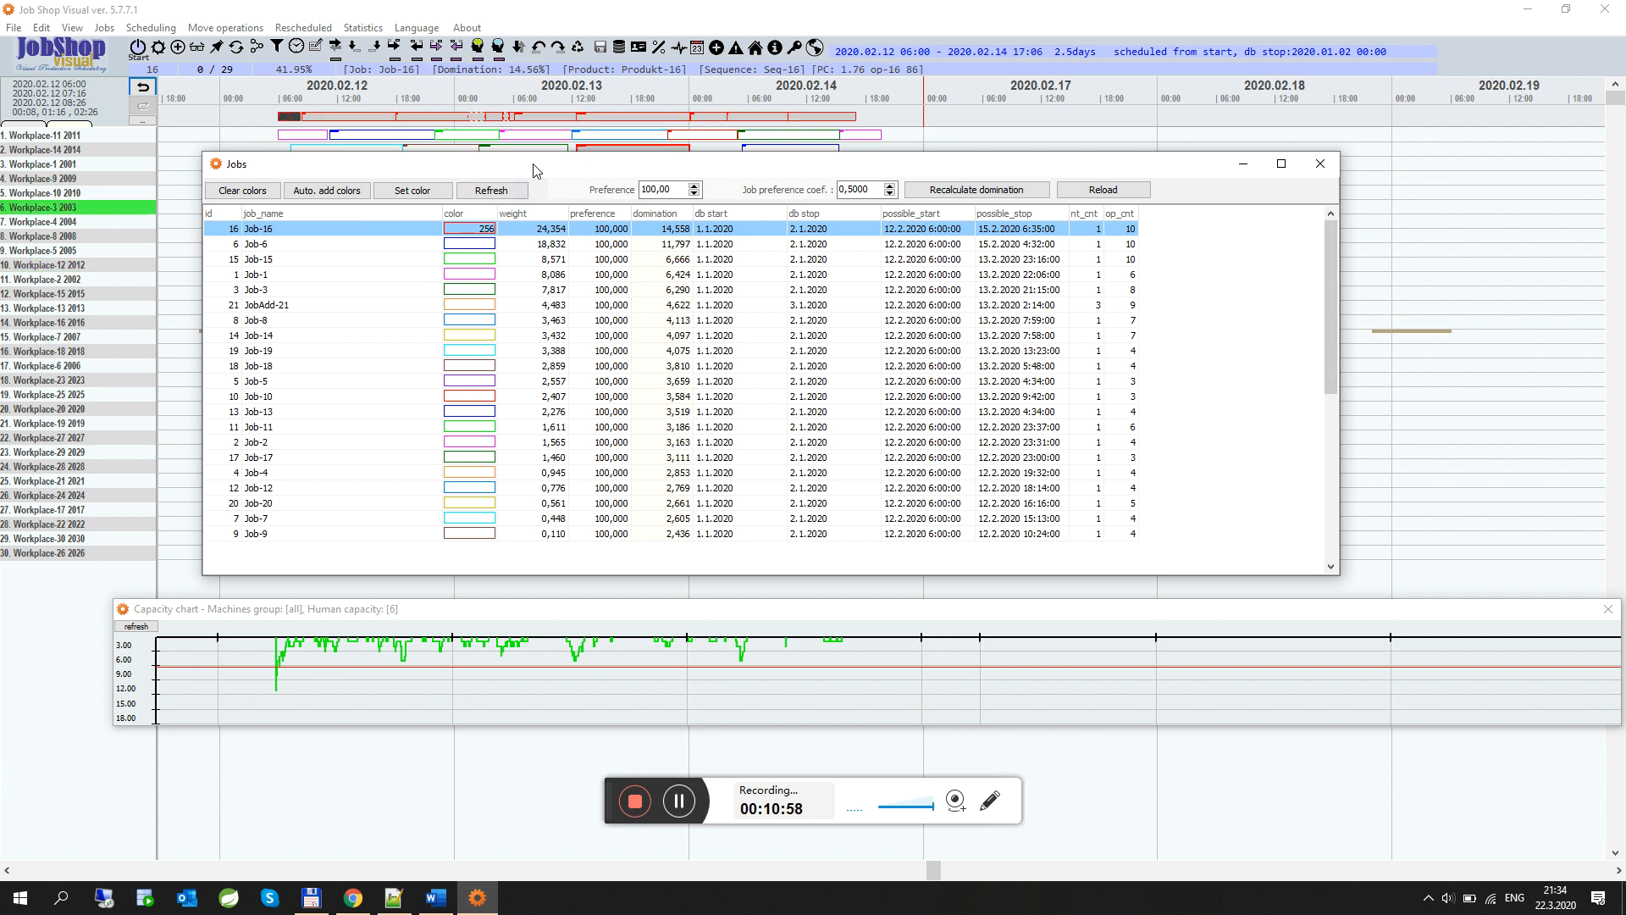
pyautogui.moveTo(534, 170); pyautogui.dragTo(582, 282)
pyautogui.click(536, 357)
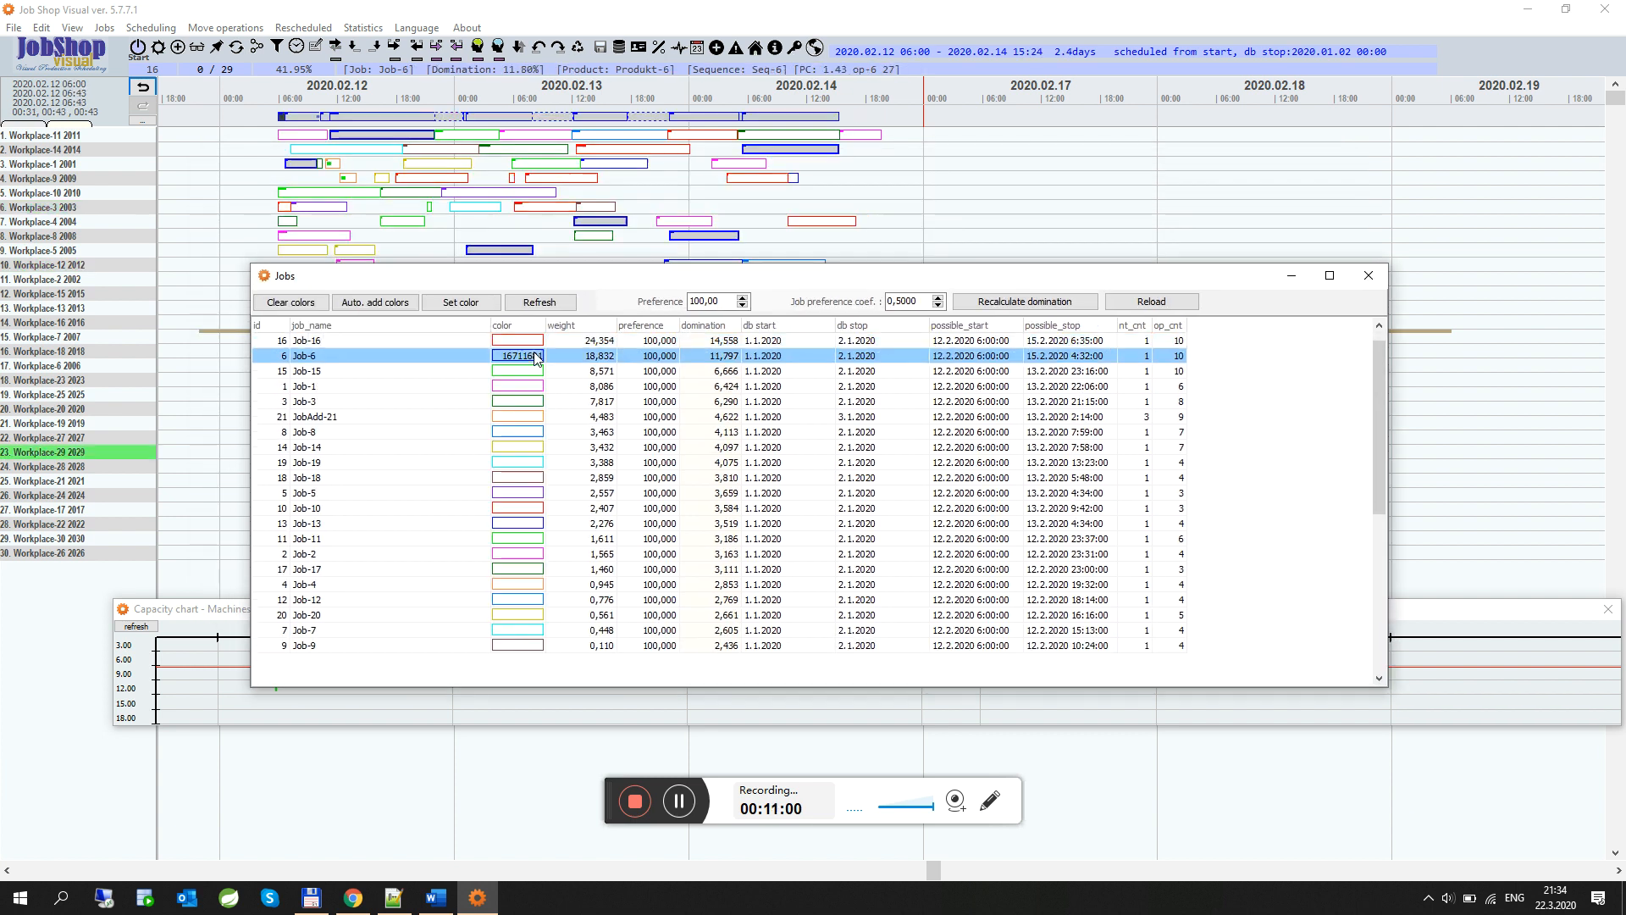
pyautogui.click(525, 375)
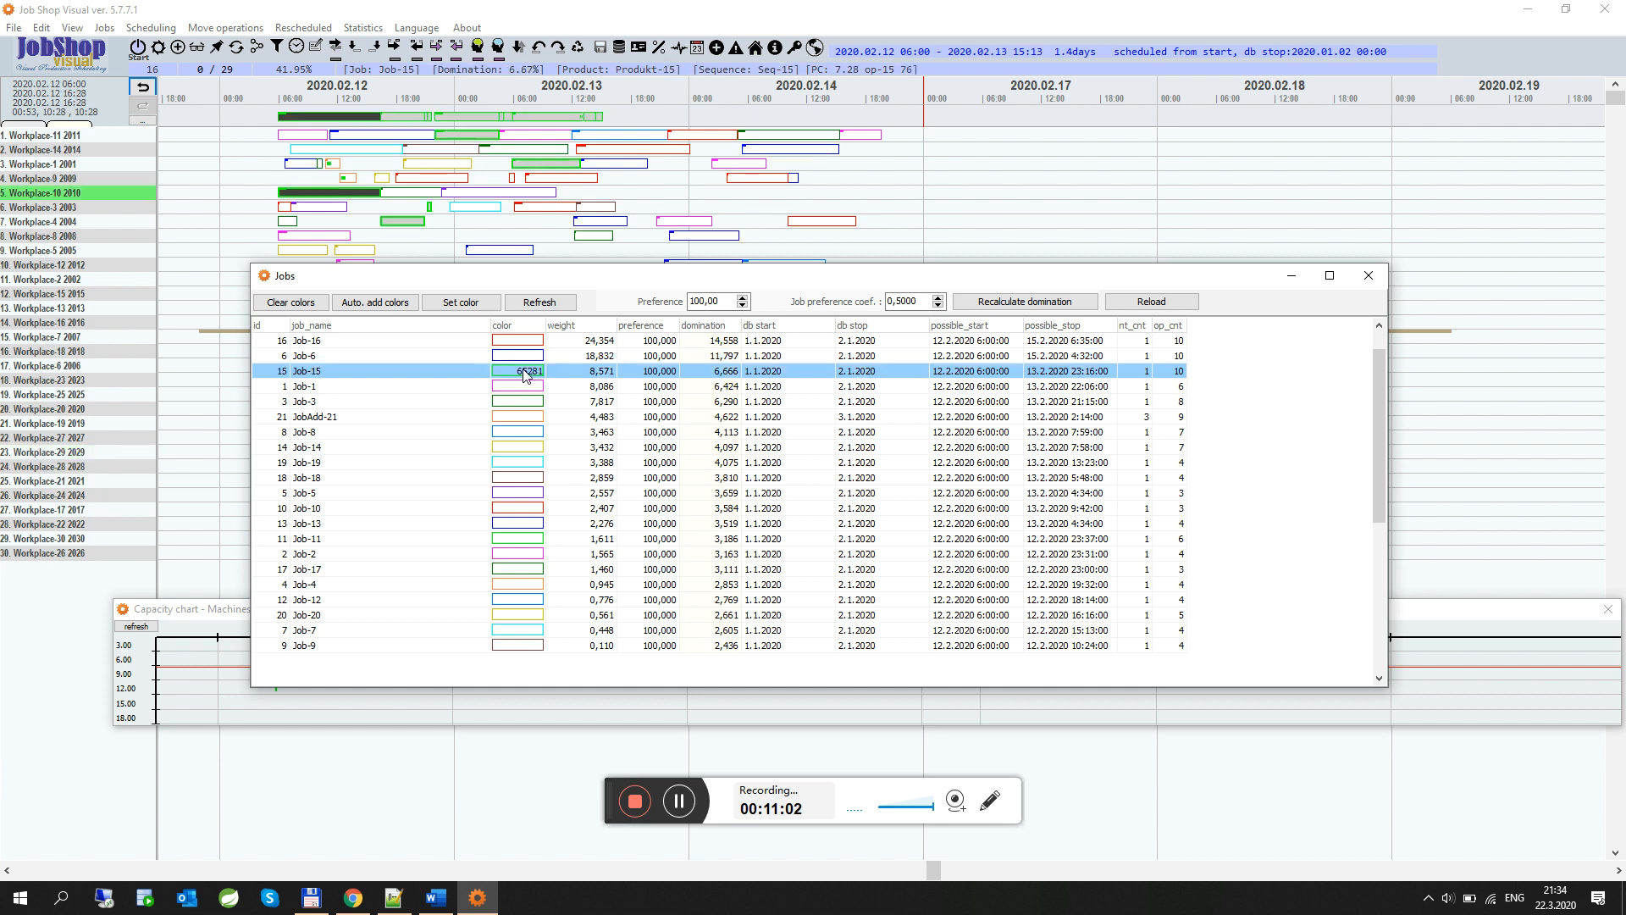
# Select Job-1 and compact its operations toward its selected operation
pyautogui.click(525, 390)
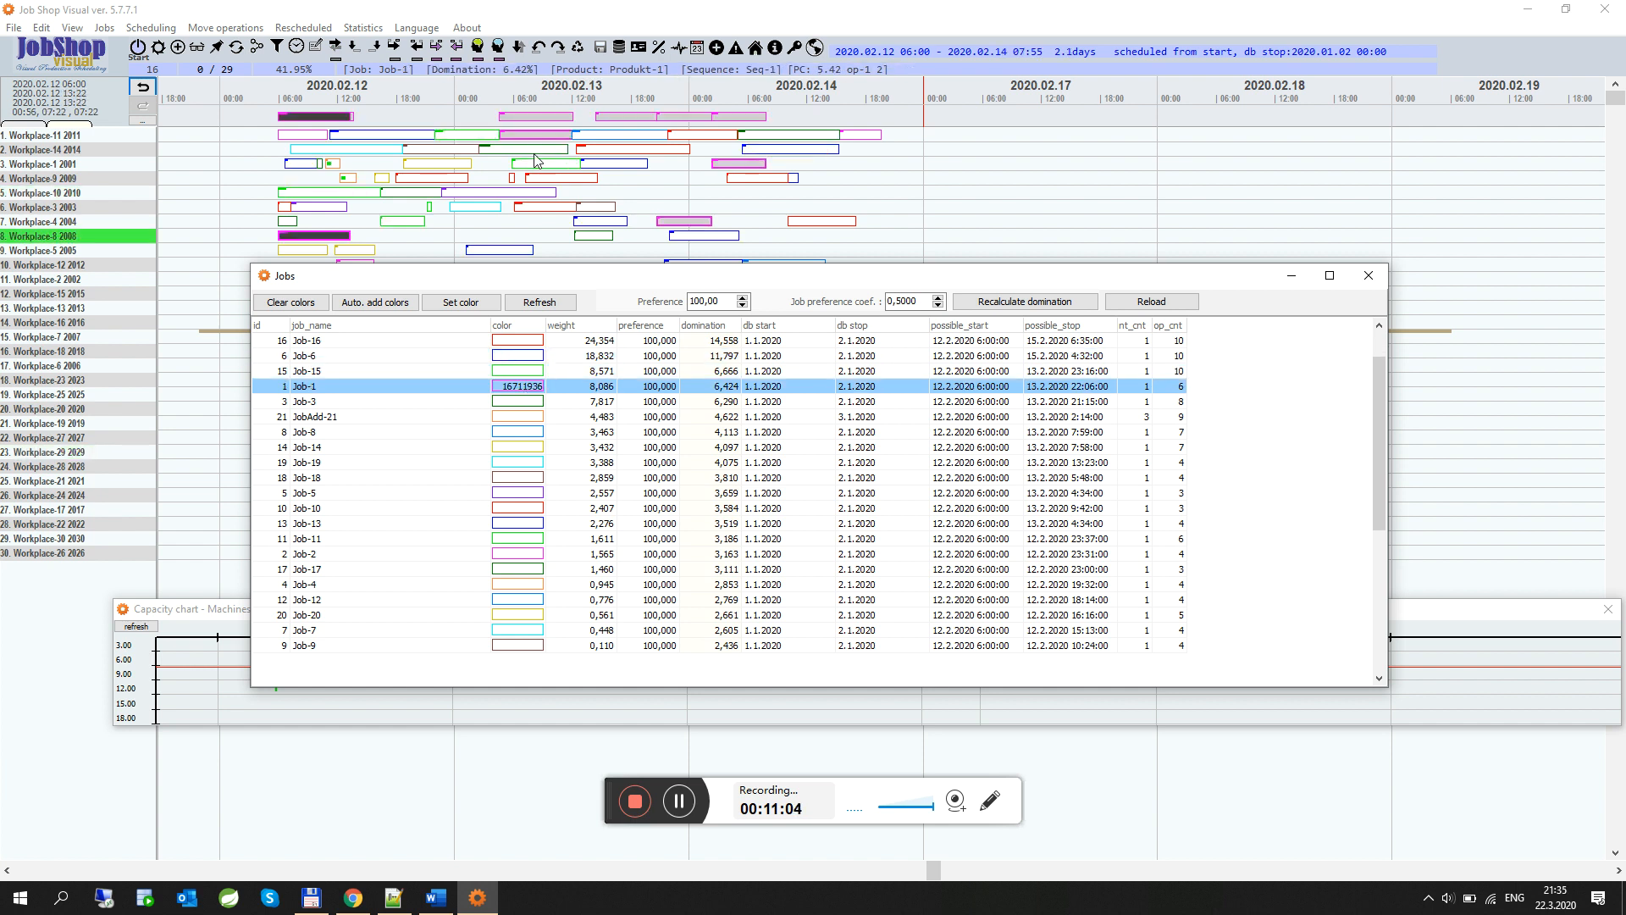
pyautogui.click(530, 125)
pyautogui.click(440, 46)
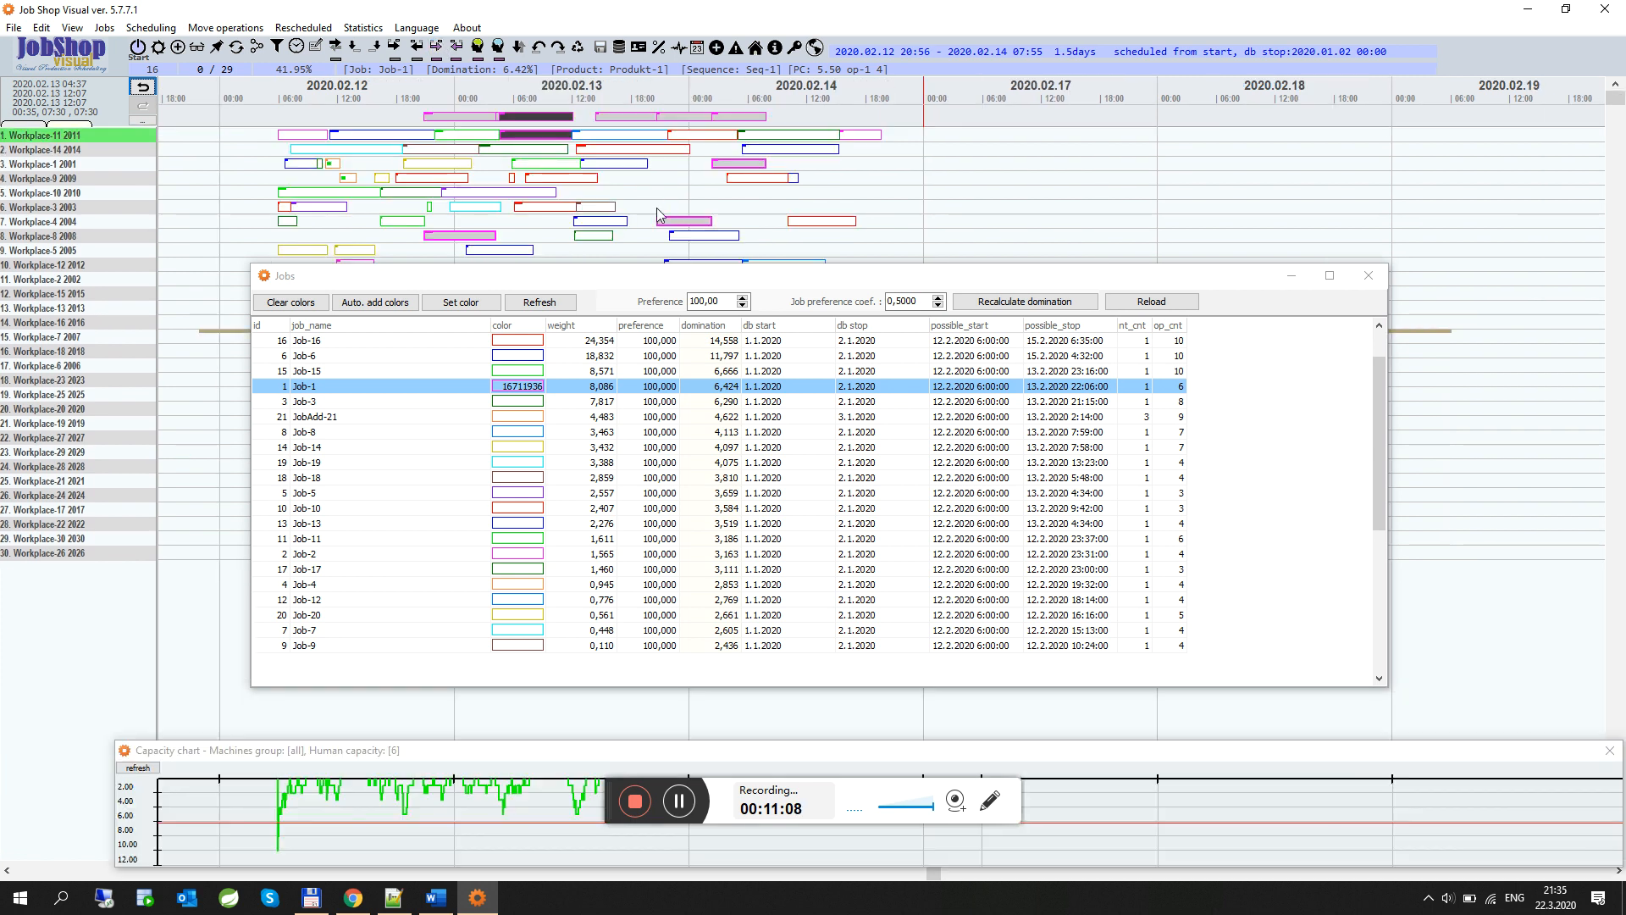
# Select Job-3 and compact its operations toward its operation on Workplace-14
pyautogui.click(519, 403)
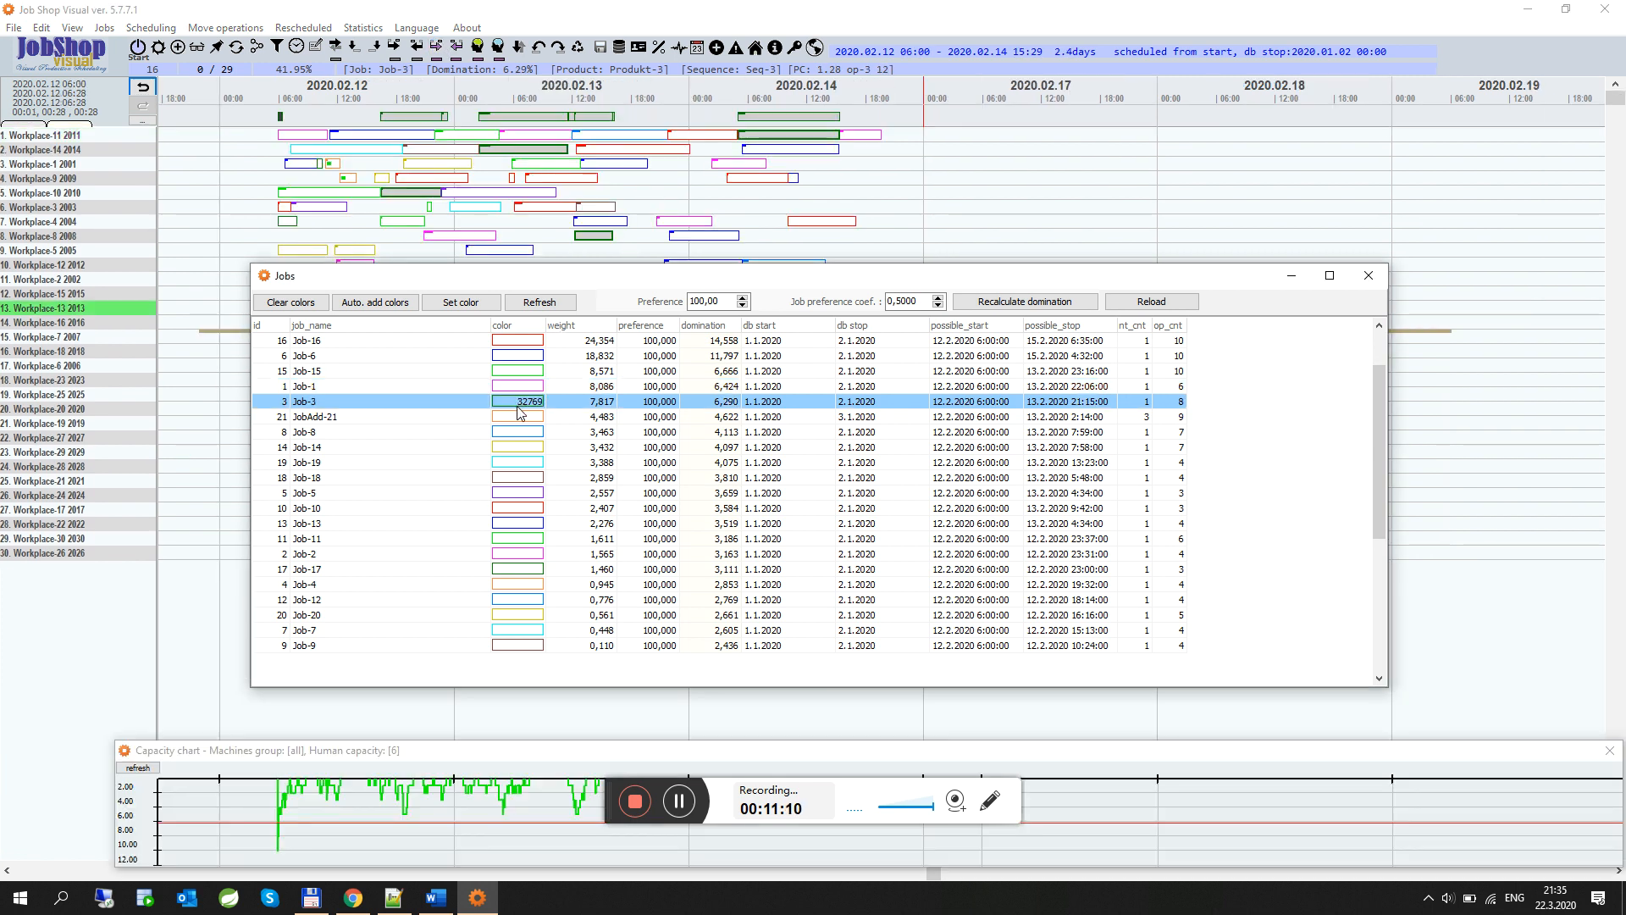
pyautogui.click(529, 119)
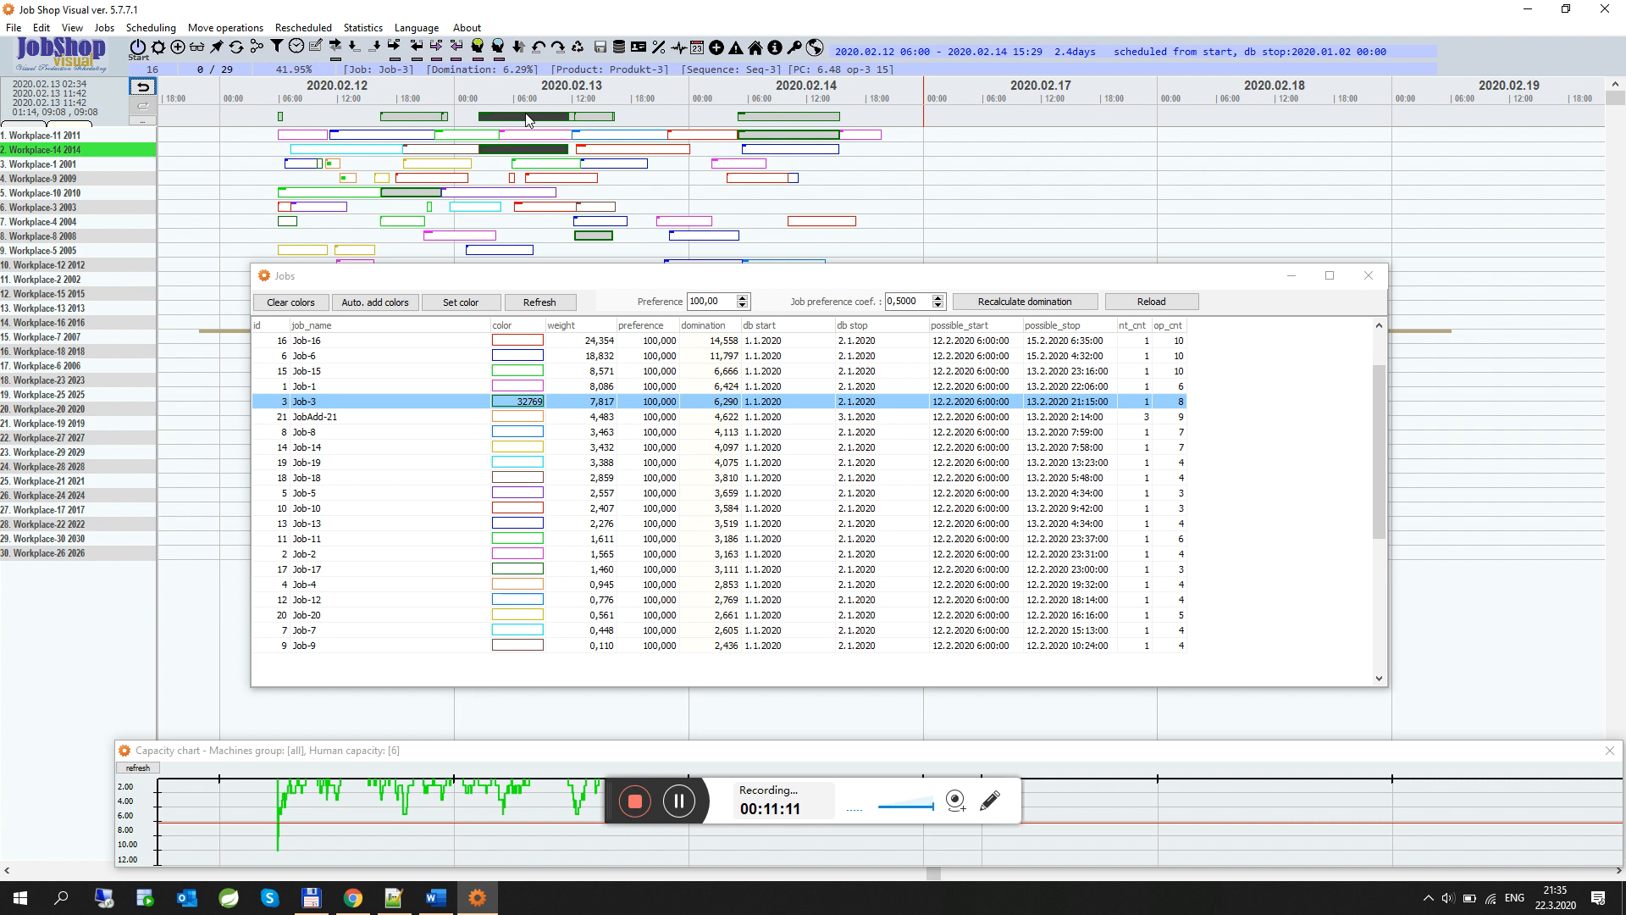
pyautogui.click(445, 48)
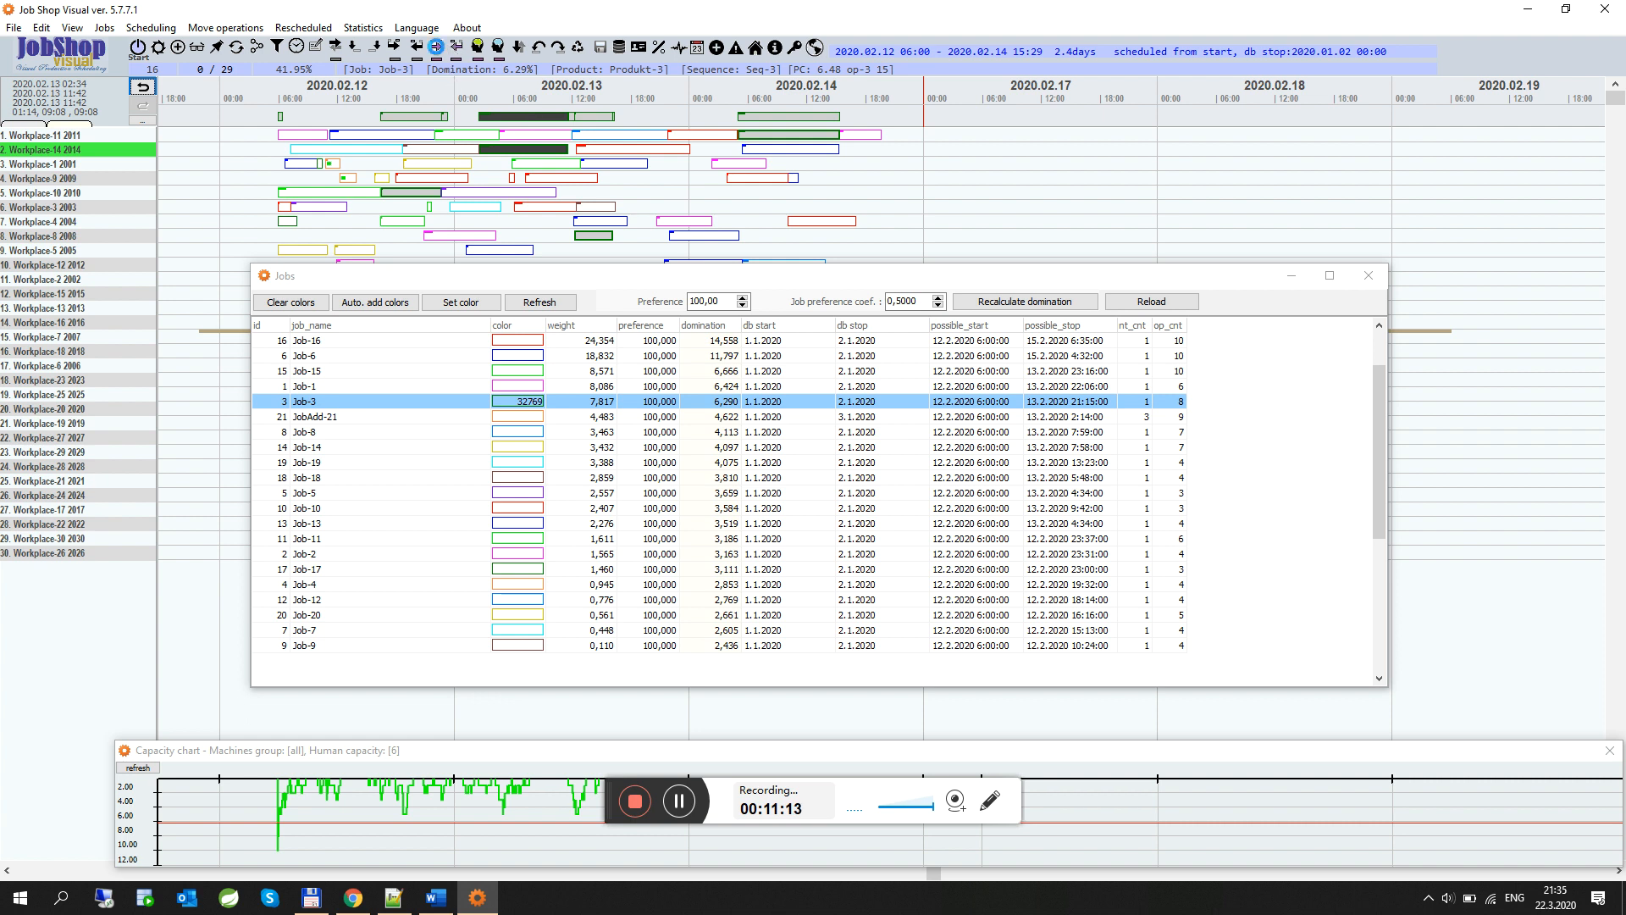
# Select JobAdd-21, minimize the jobs list and display JobAdd-21's operation sequence
pyautogui.click(519, 417)
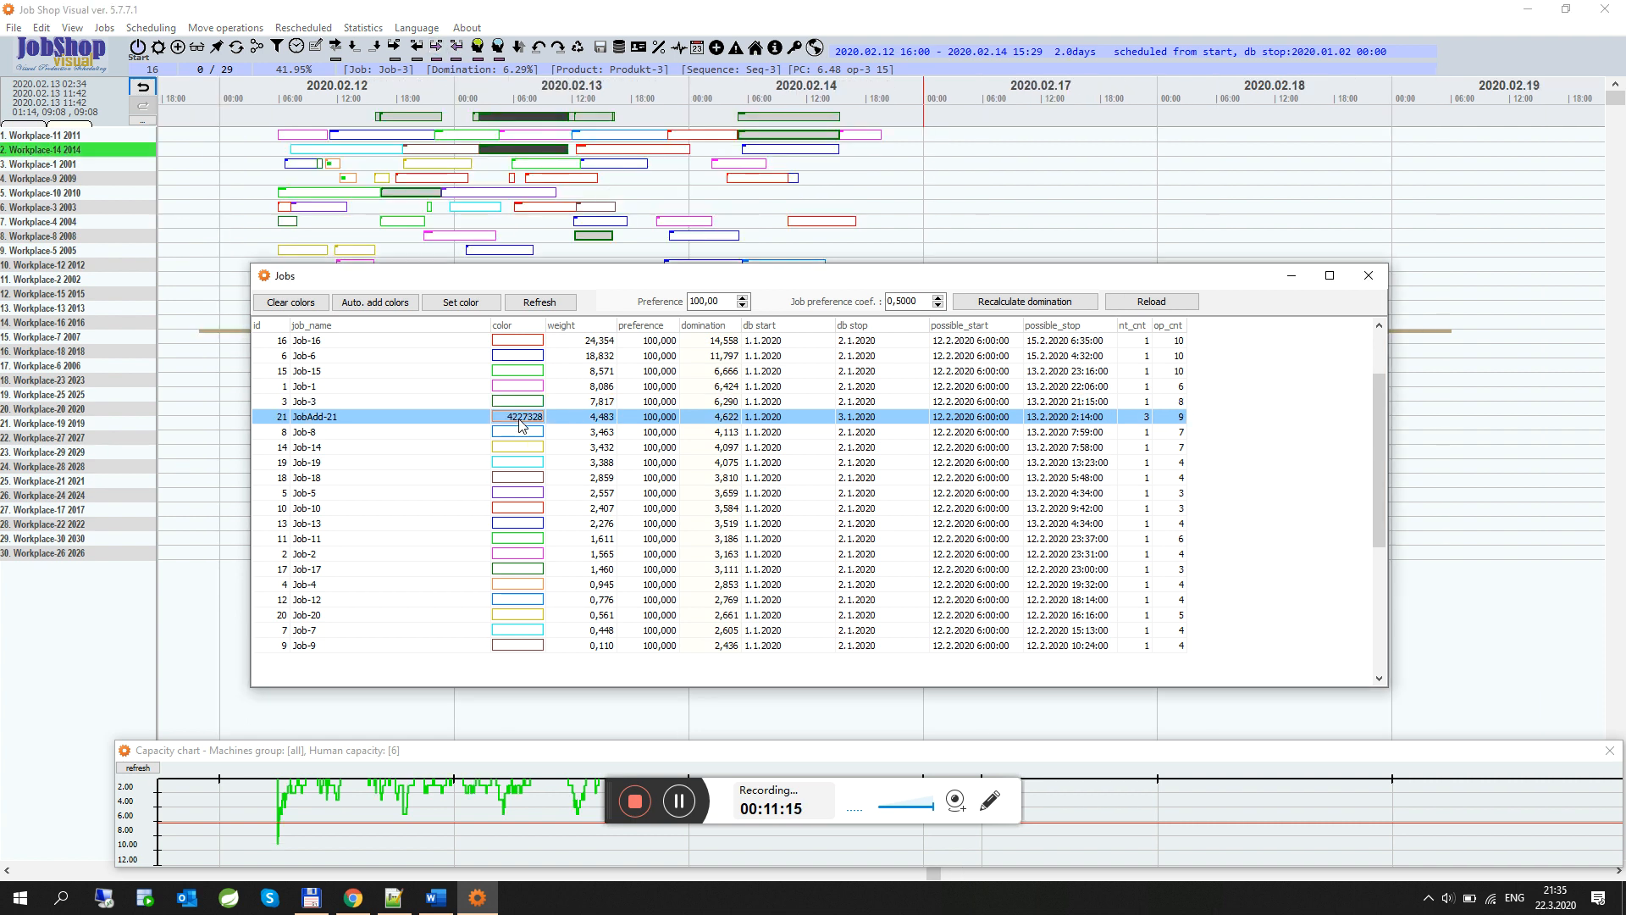
pyautogui.click(379, 123)
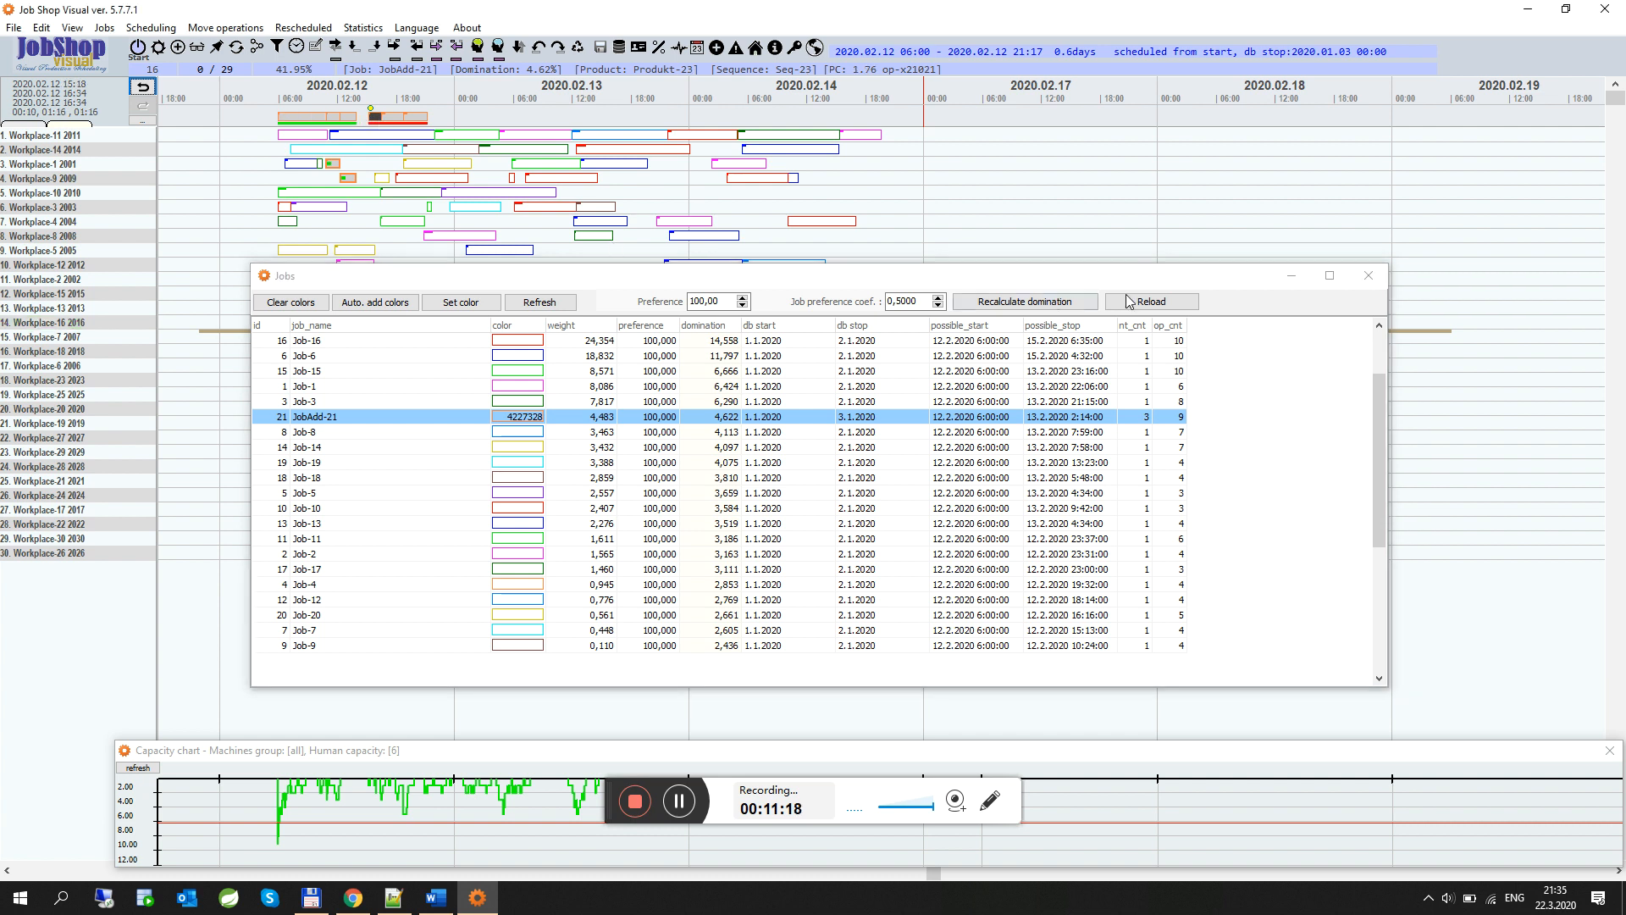
pyautogui.click(1300, 281)
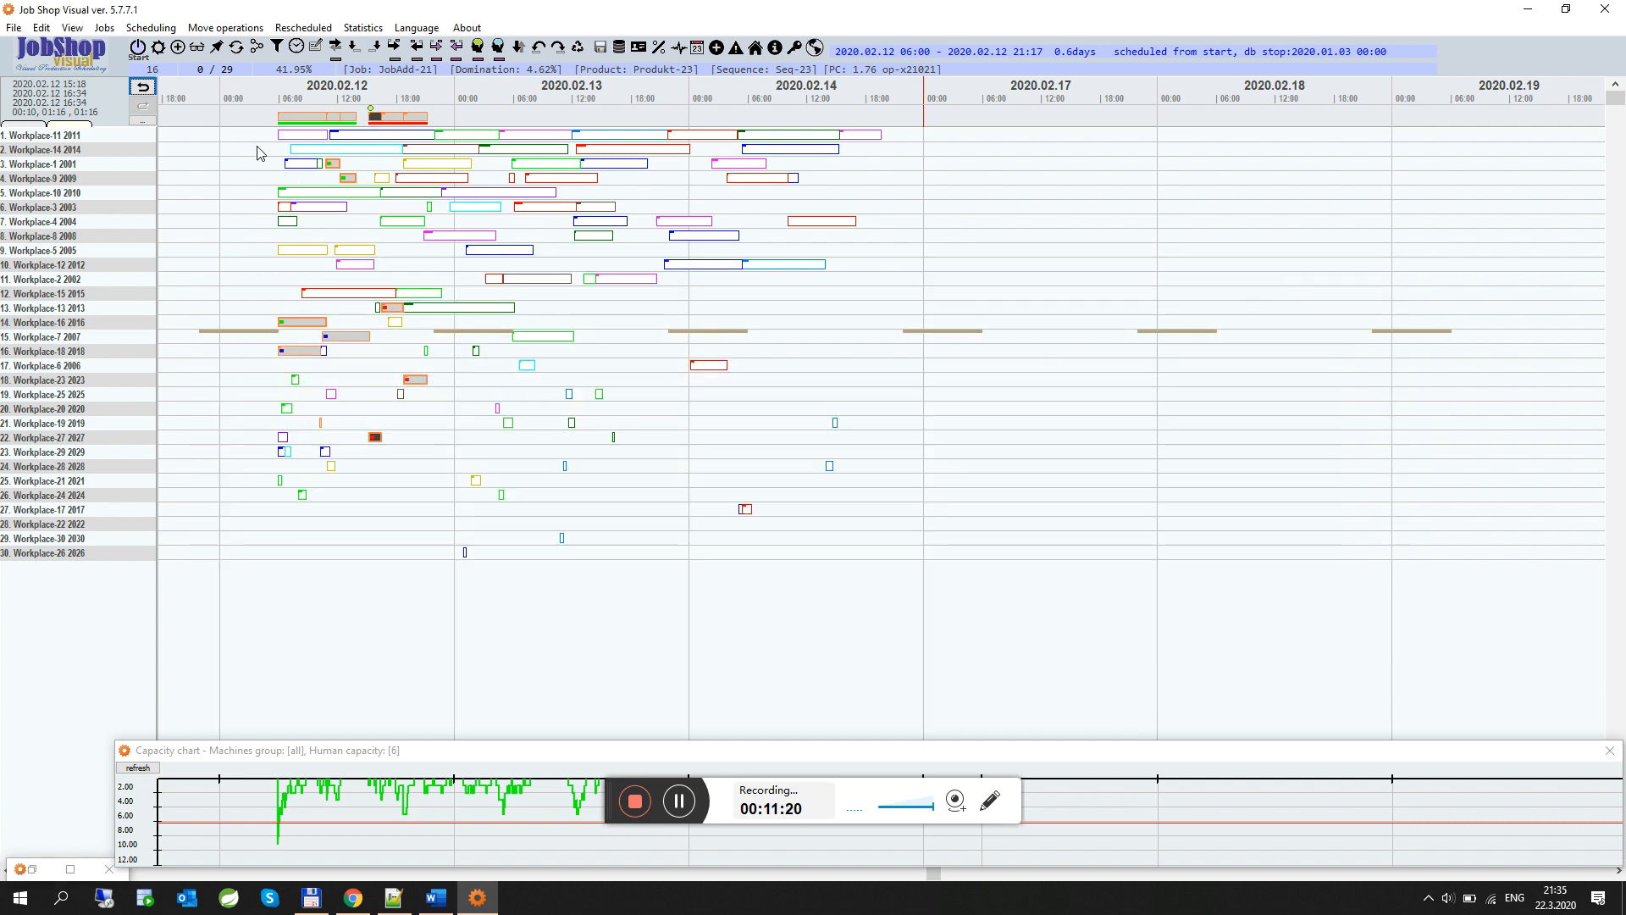
pyautogui.click(255, 49)
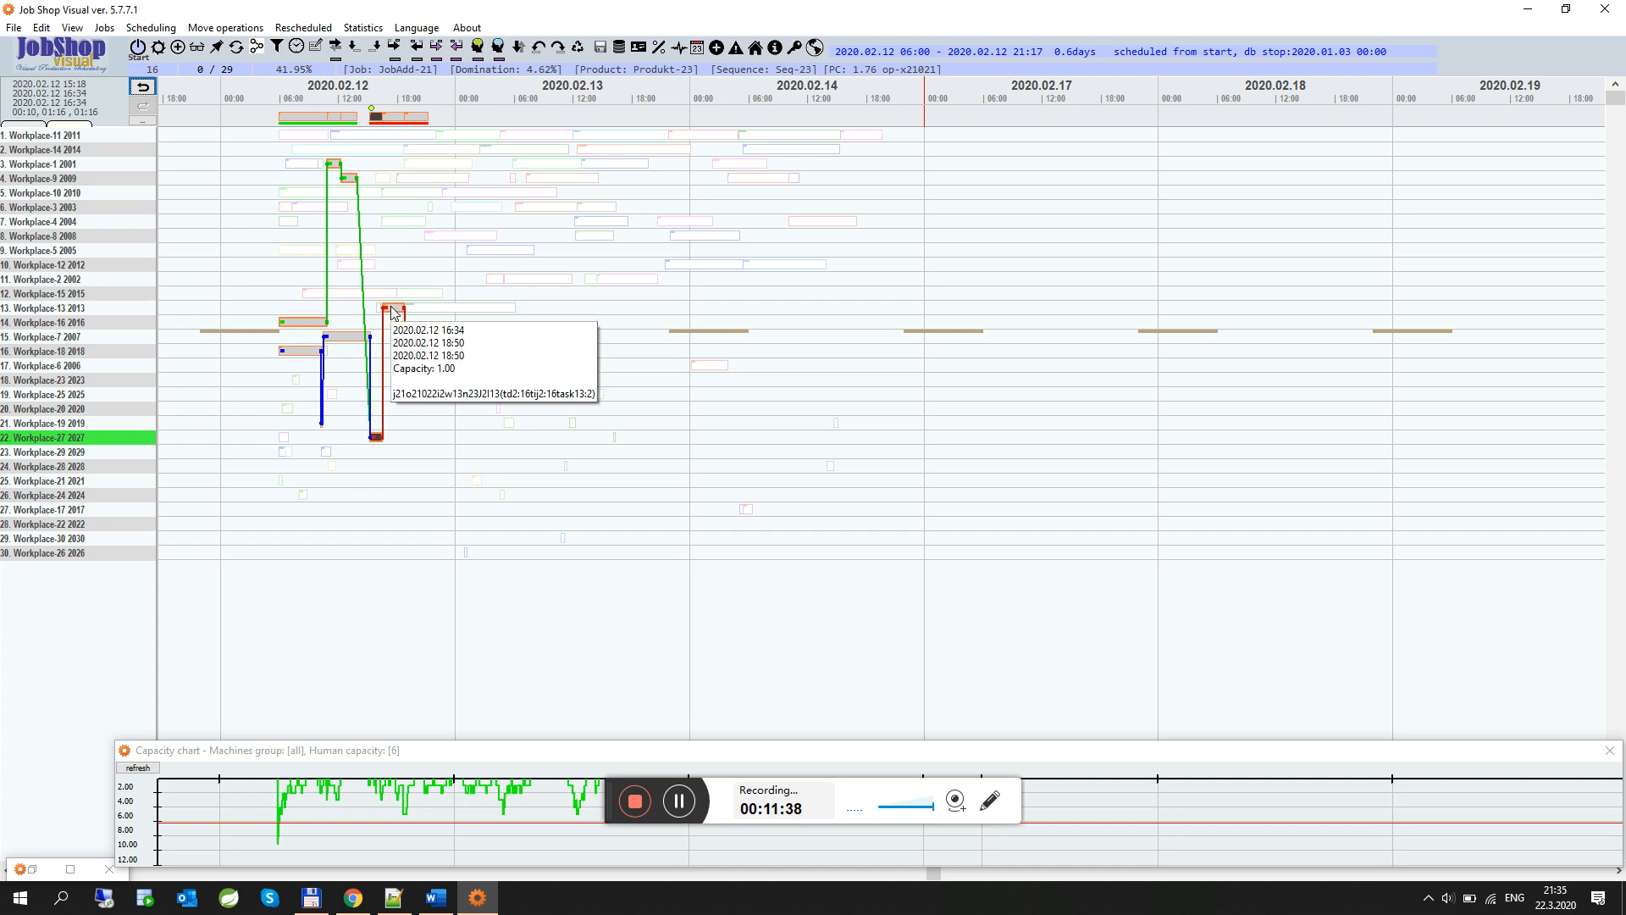
# Pick the first input path for JobAdd-21's operation and compact its operations toward it
pyautogui.moveTo(423, 388)
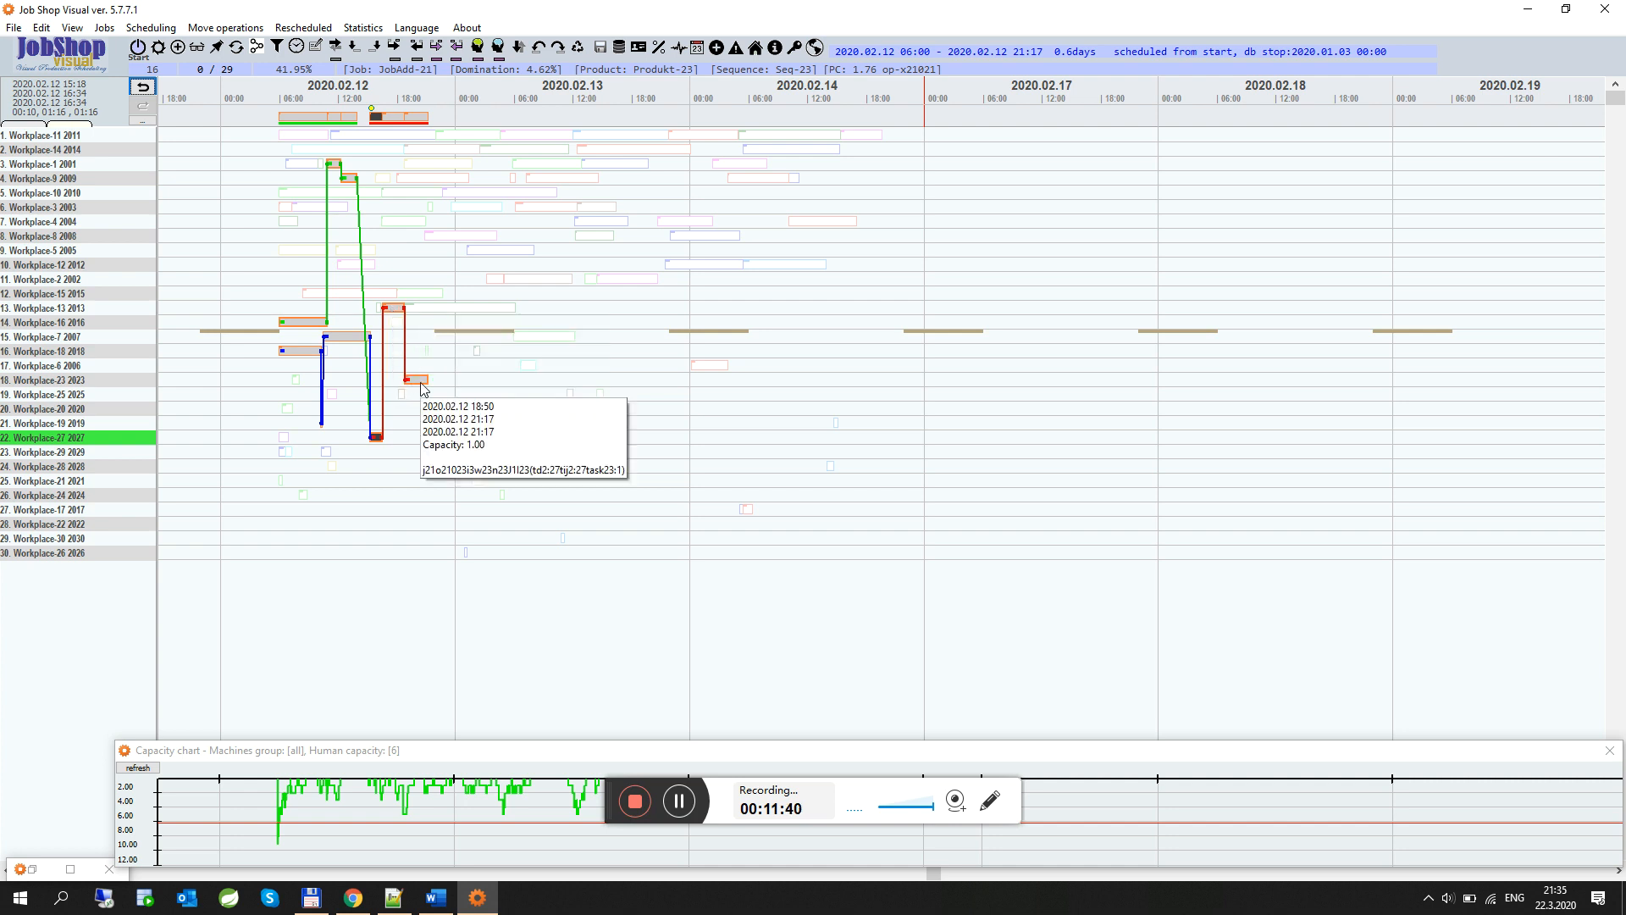
pyautogui.click(375, 116)
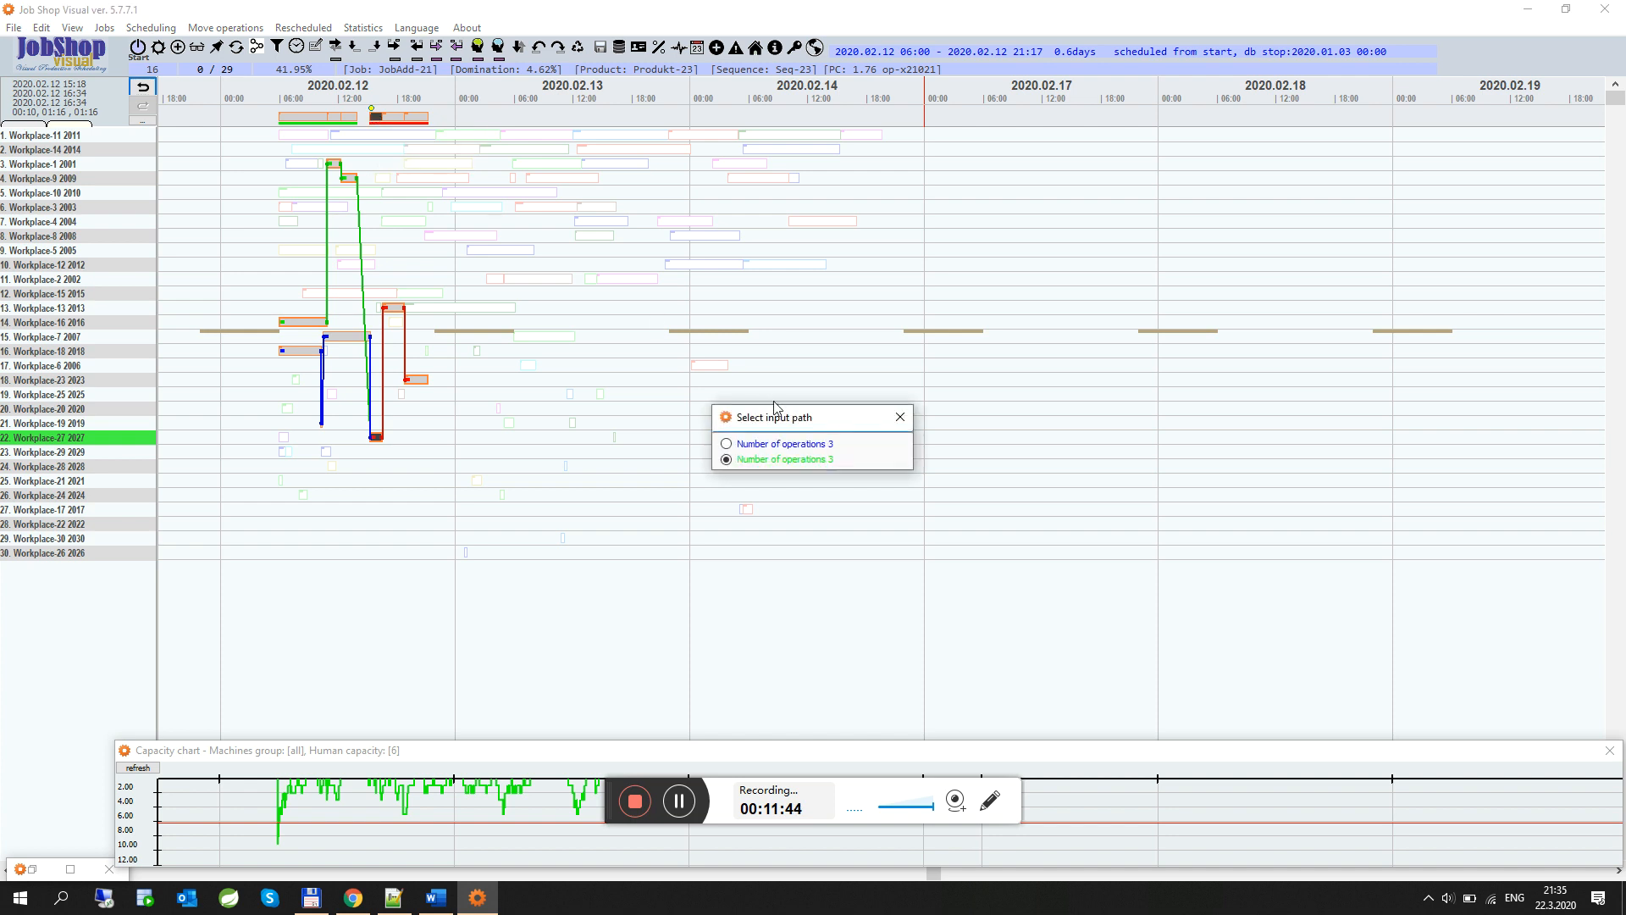
pyautogui.moveTo(778, 417); pyautogui.dragTo(444, 153)
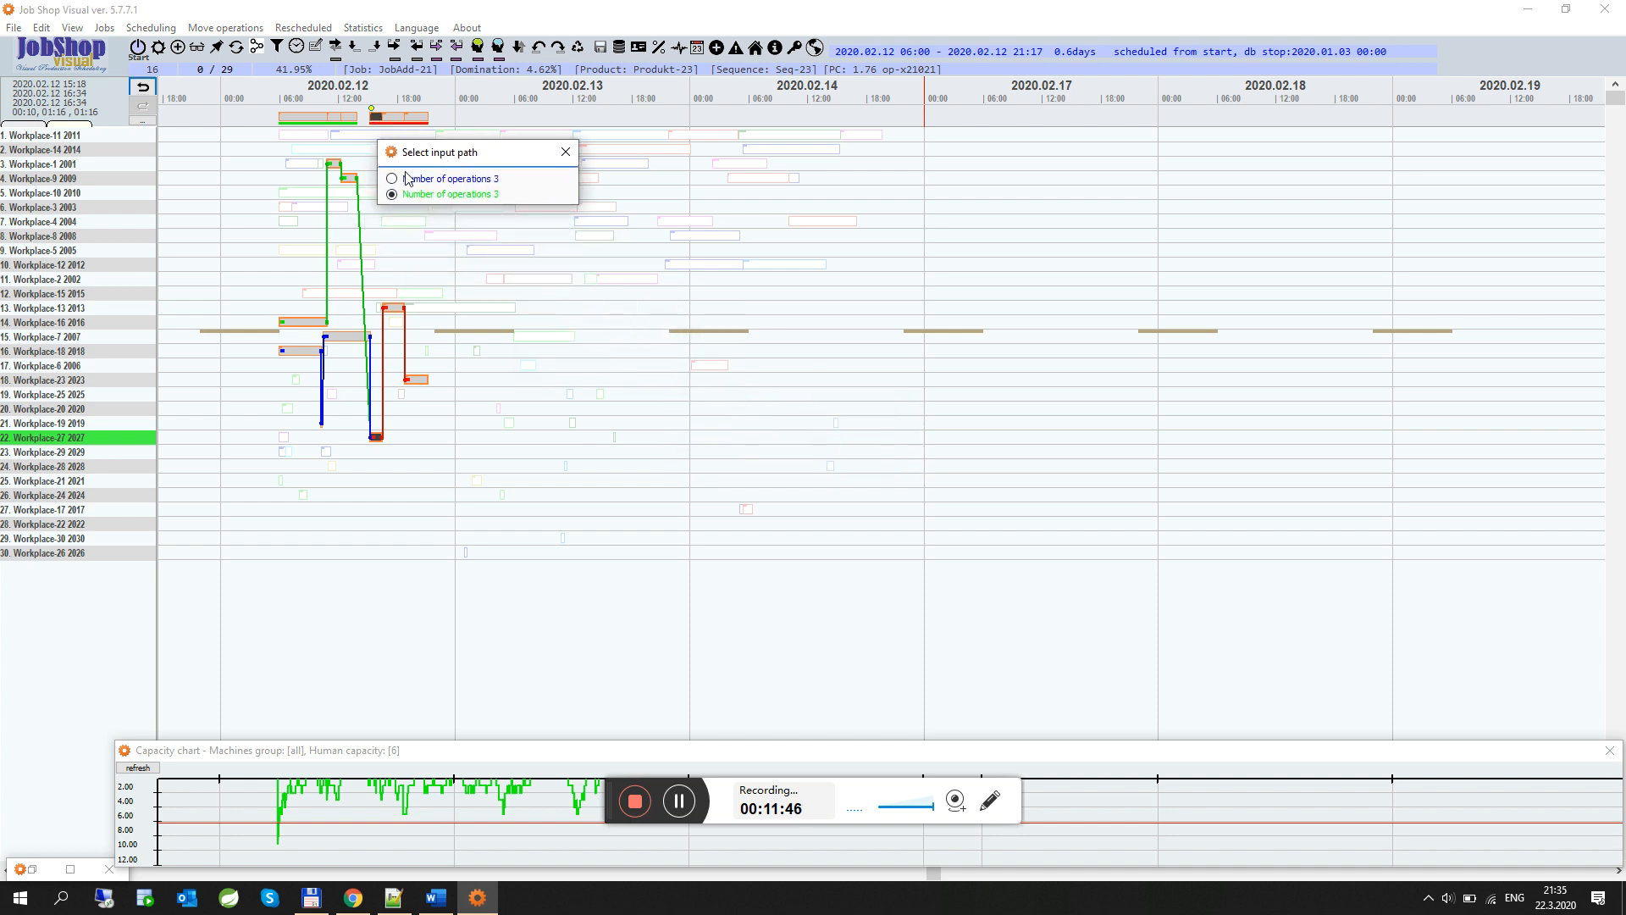
pyautogui.click(394, 180)
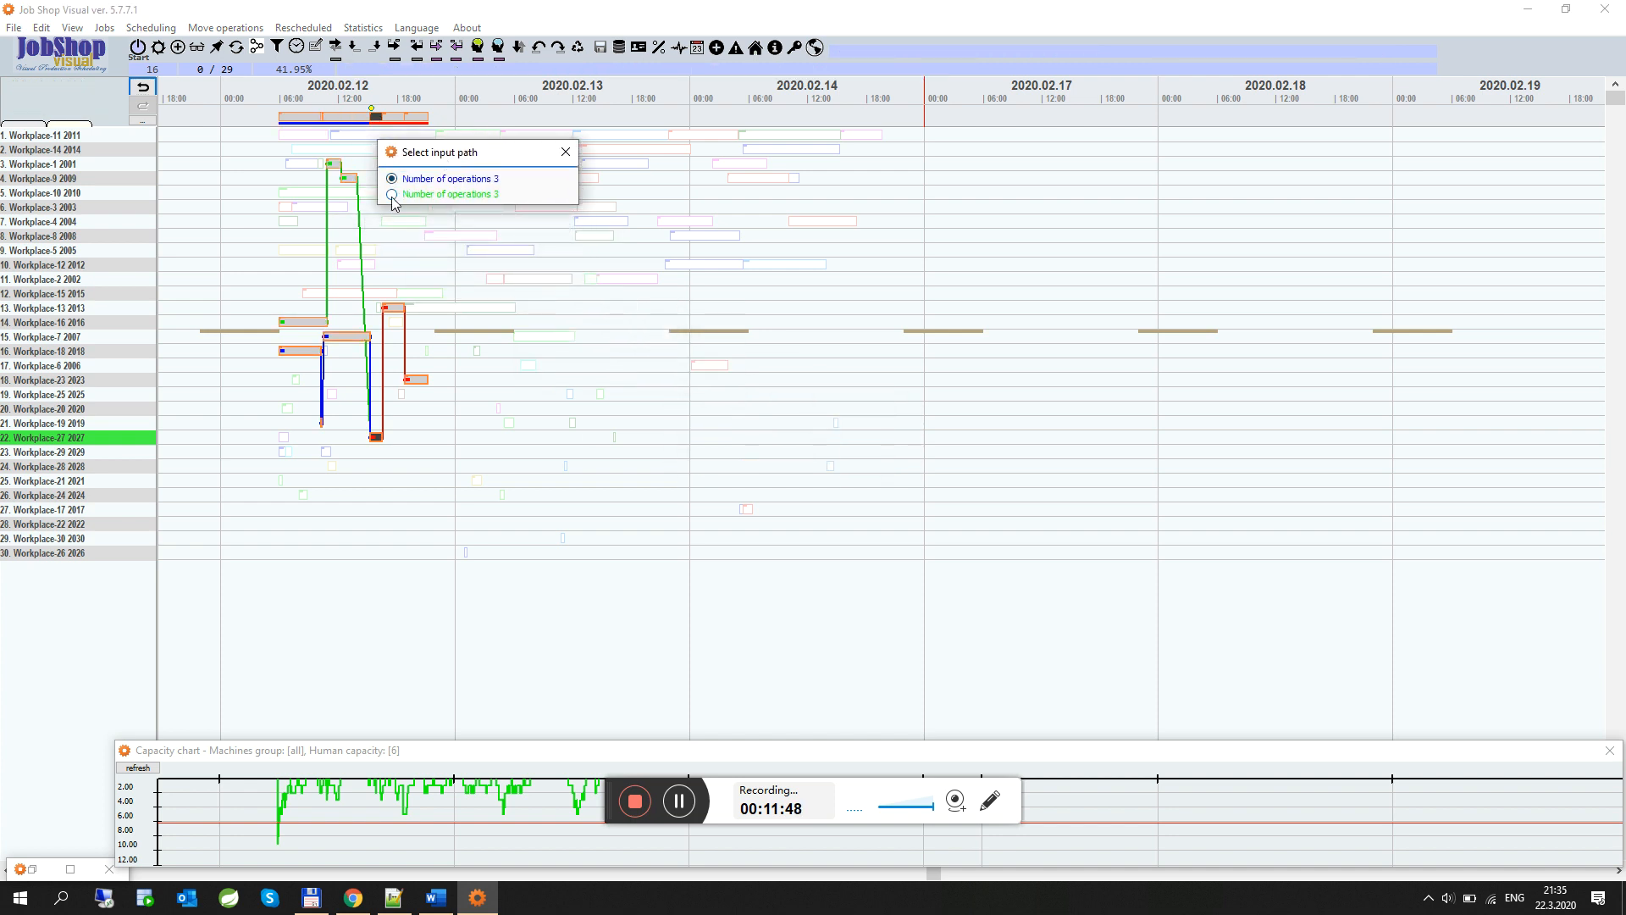
pyautogui.click(391, 195)
pyautogui.click(393, 180)
pyautogui.click(566, 151)
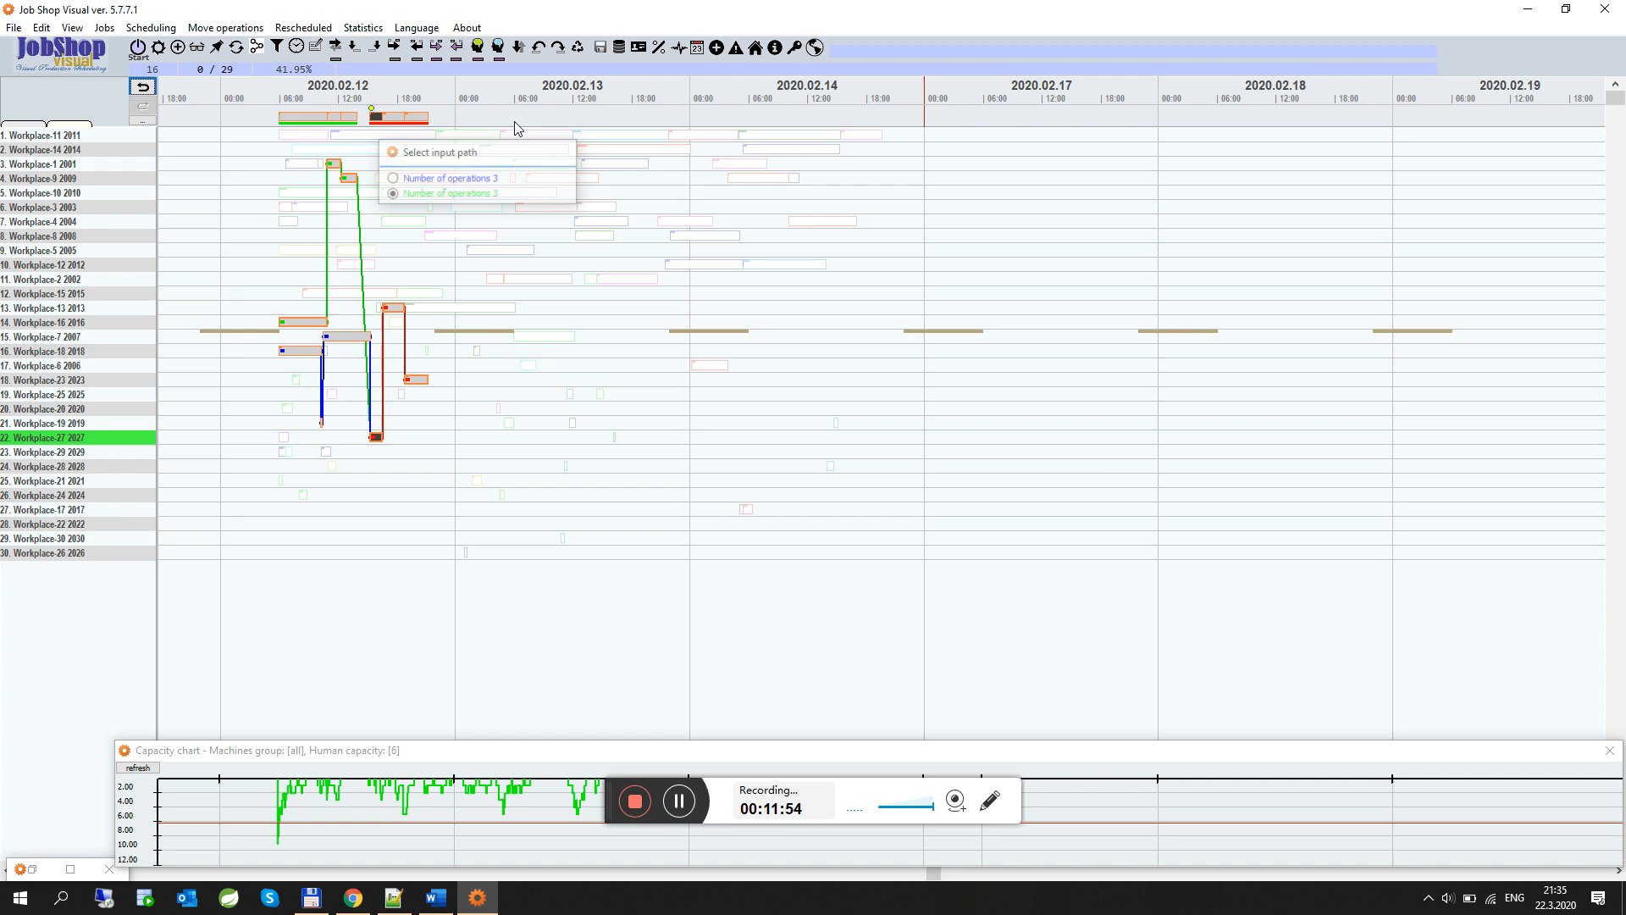
pyautogui.click(436, 48)
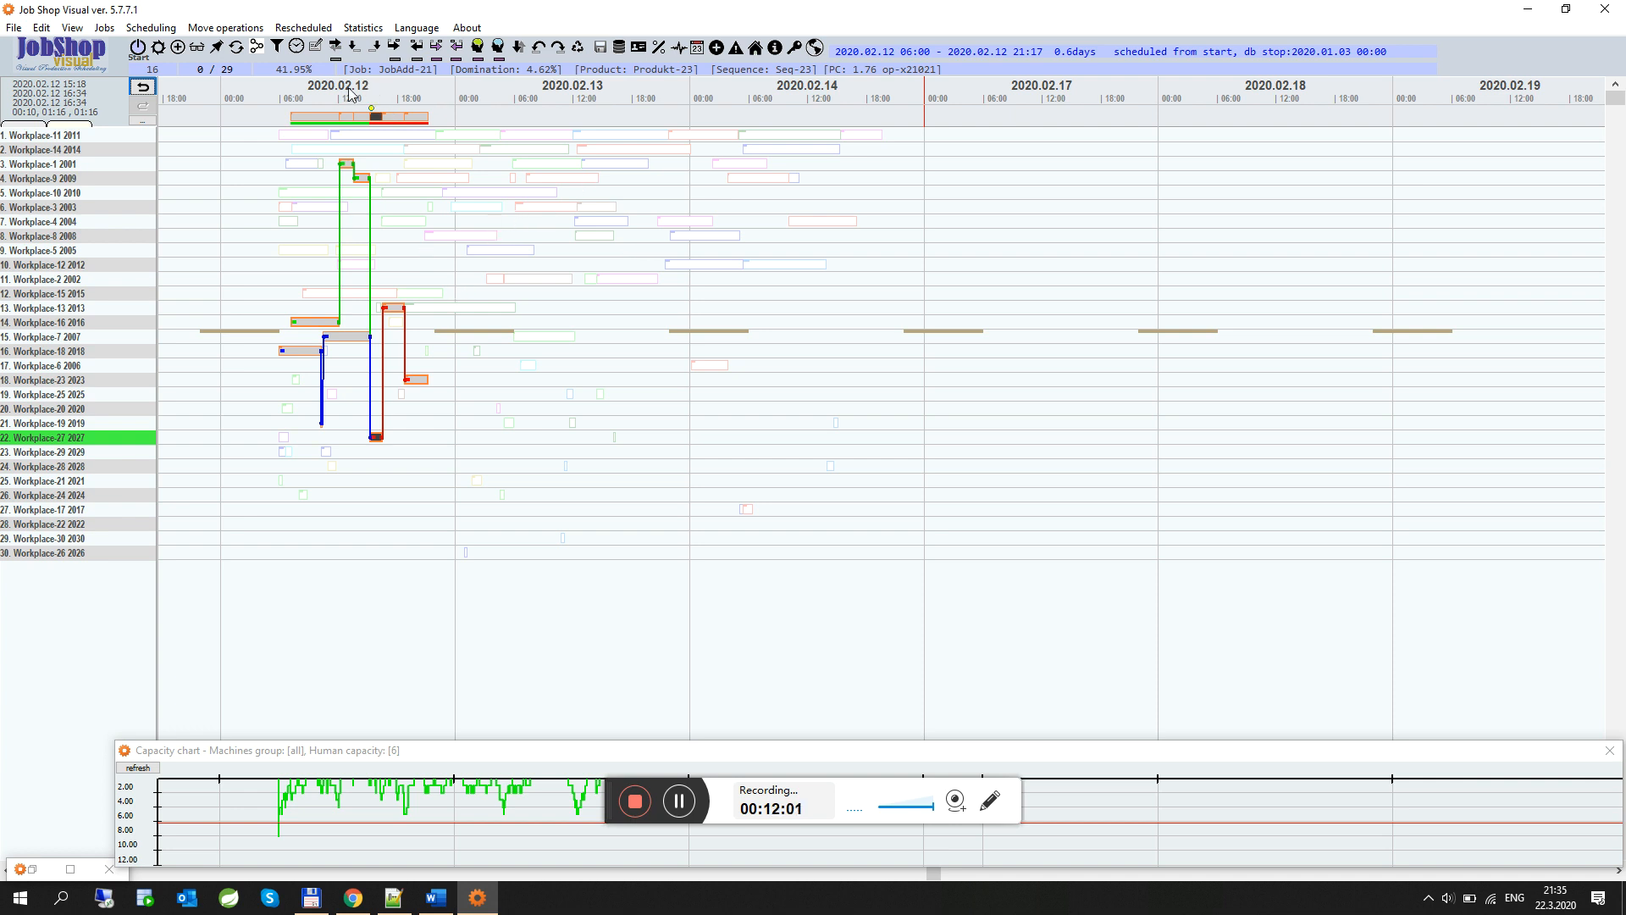
# Reopen the jobs list and step through Job-8, Job-14, Job-19 and Job-18 to view their operations
pyautogui.click(157, 46)
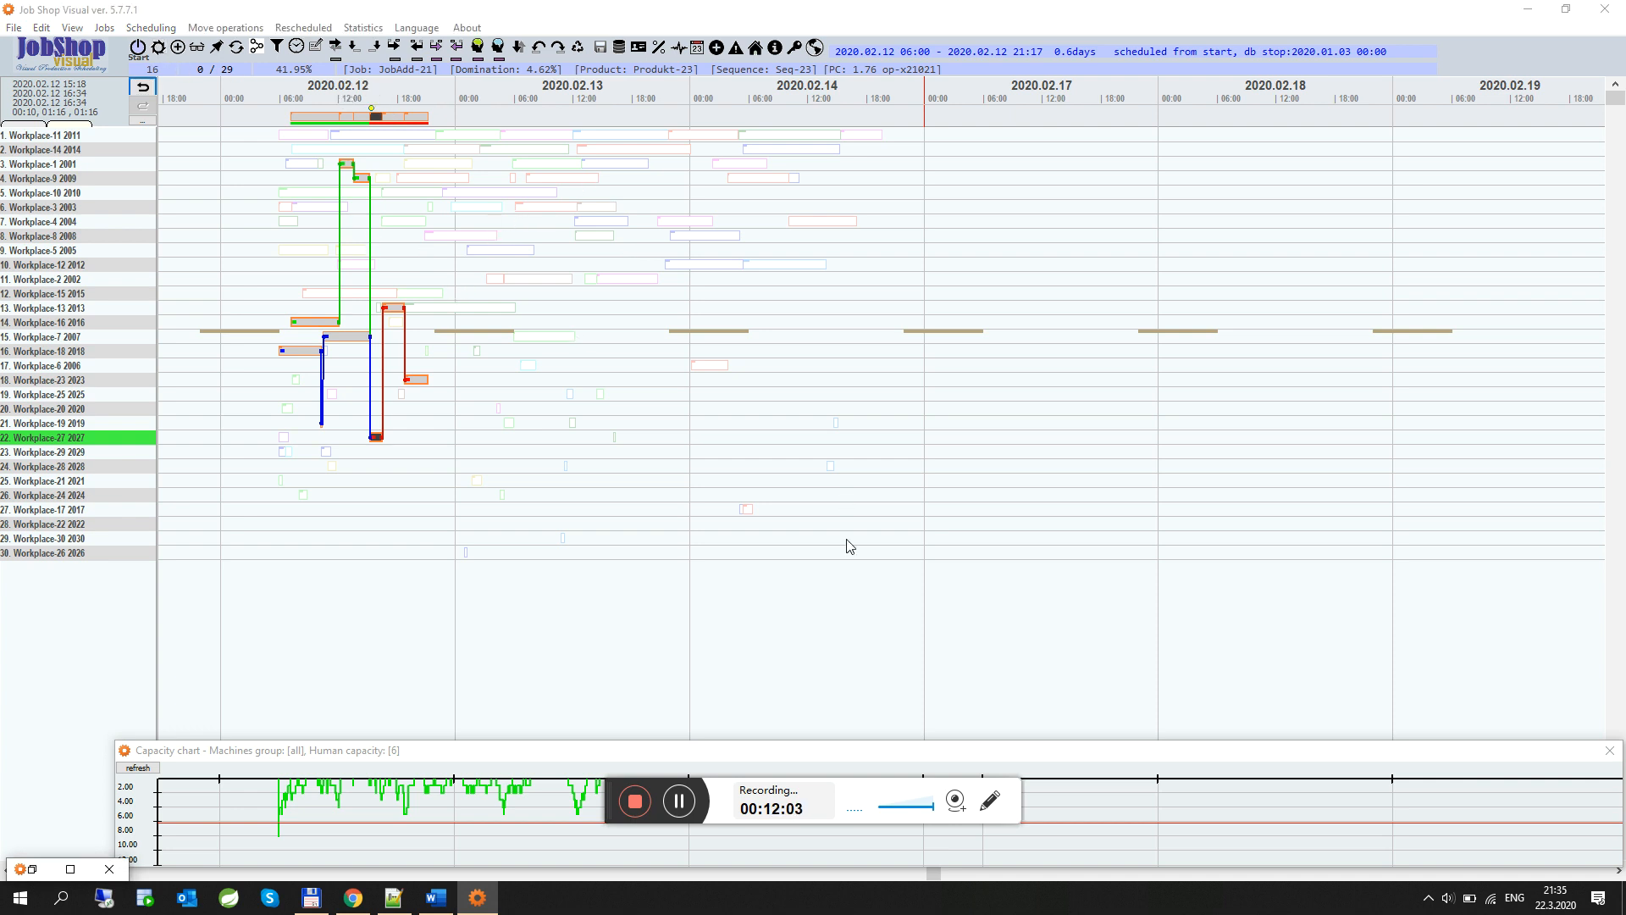
pyautogui.click(71, 869)
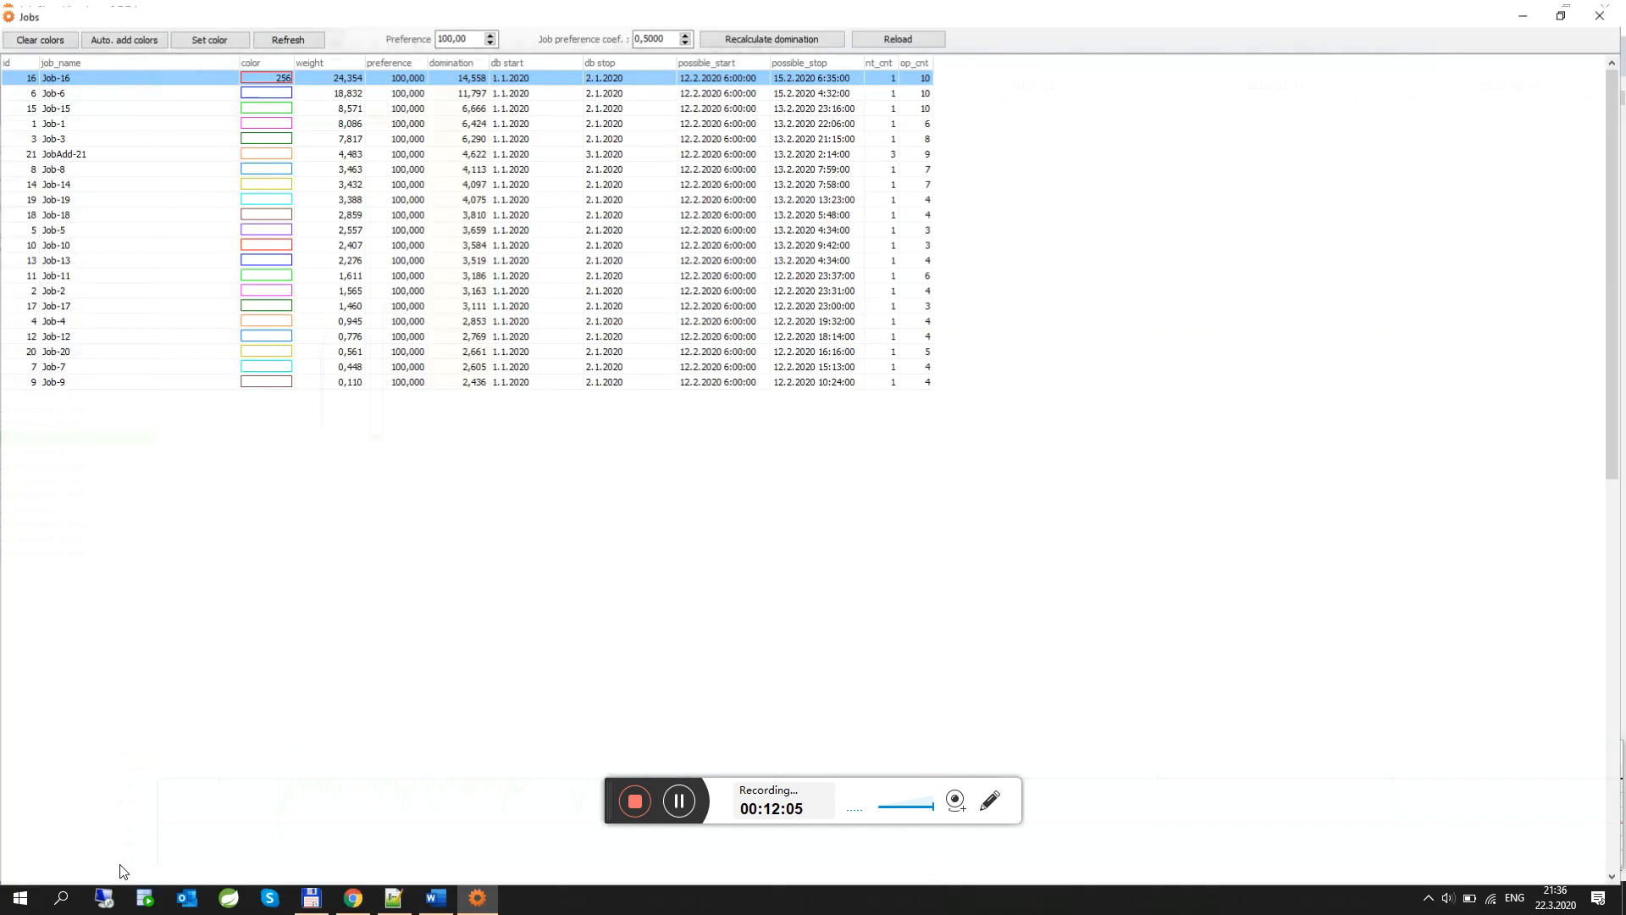
pyautogui.click(1566, 9)
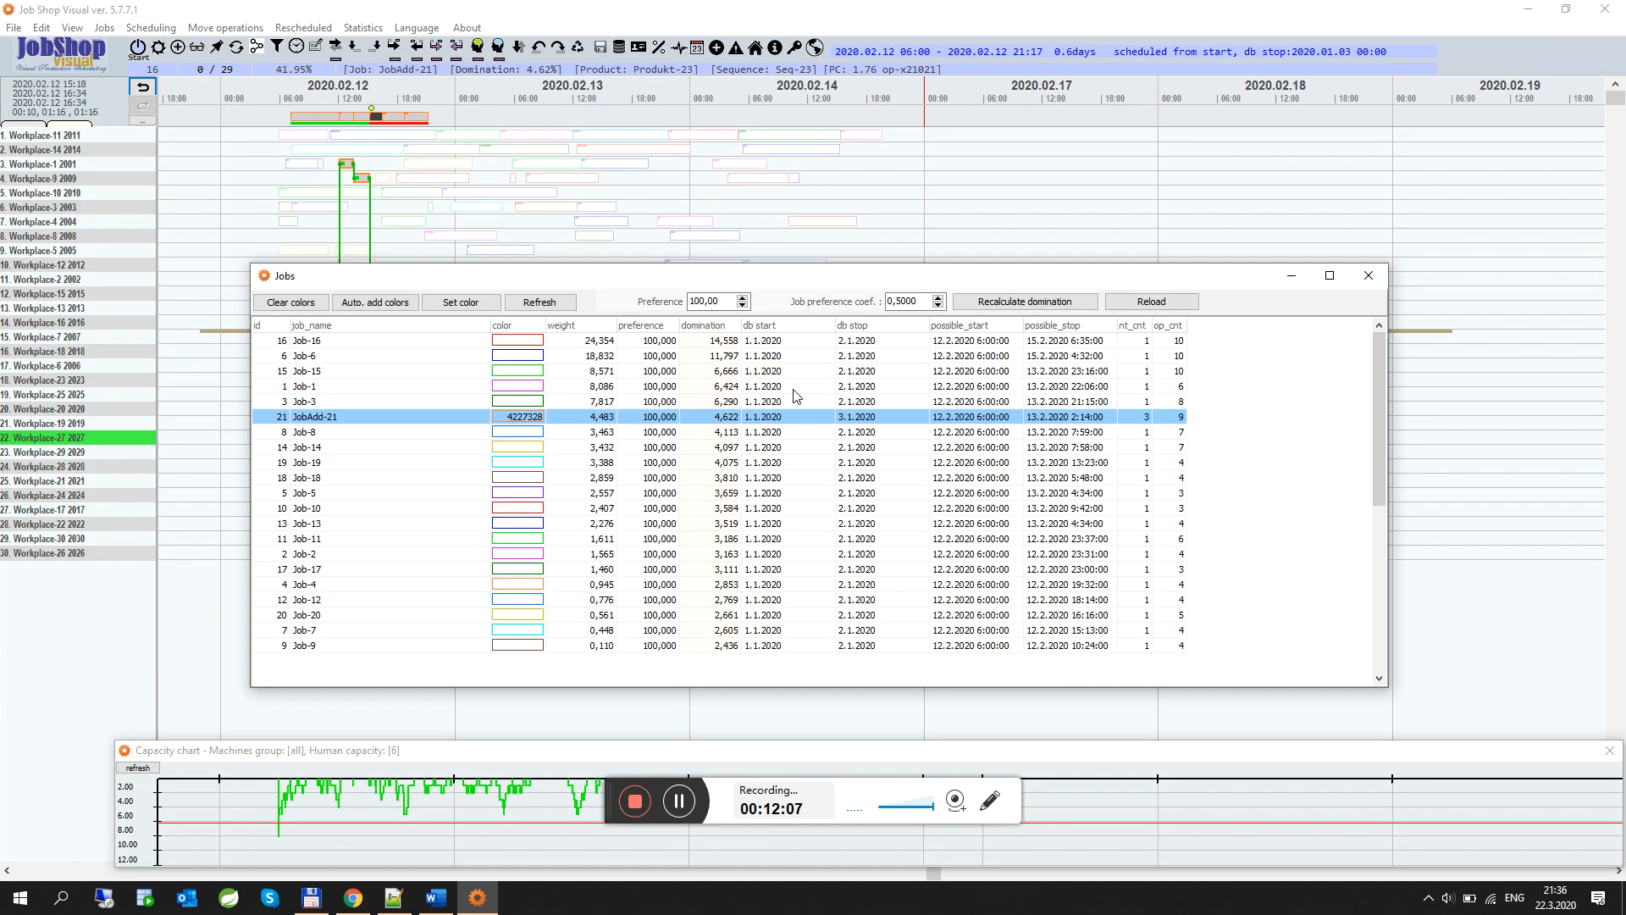
pyautogui.click(542, 432)
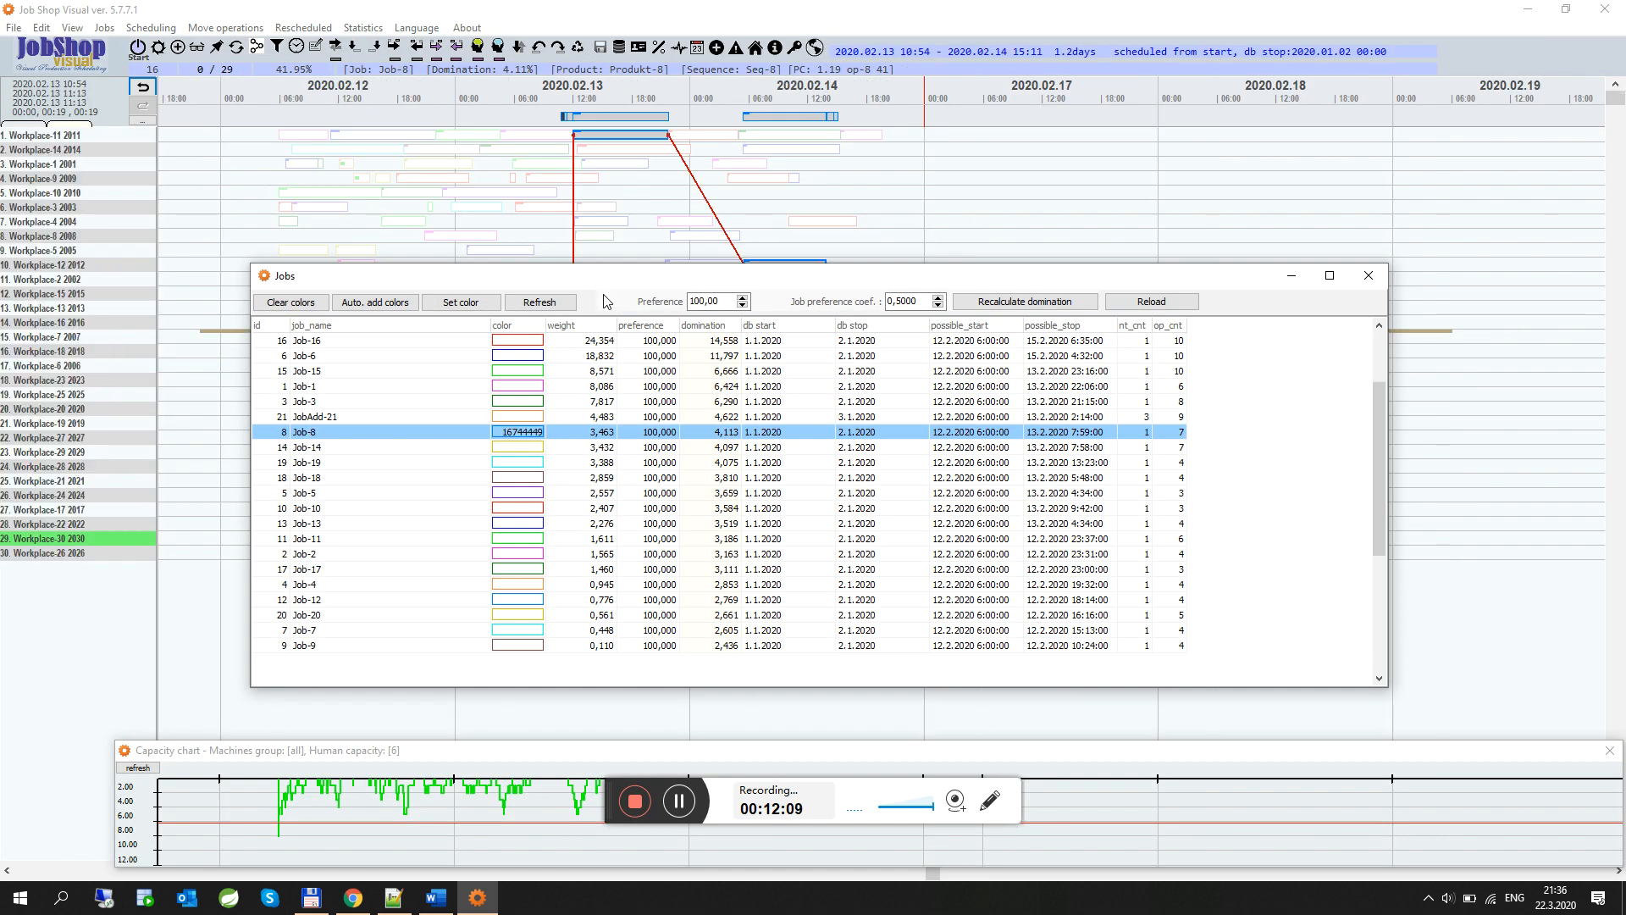
pyautogui.moveTo(605, 285); pyautogui.dragTo(695, 288)
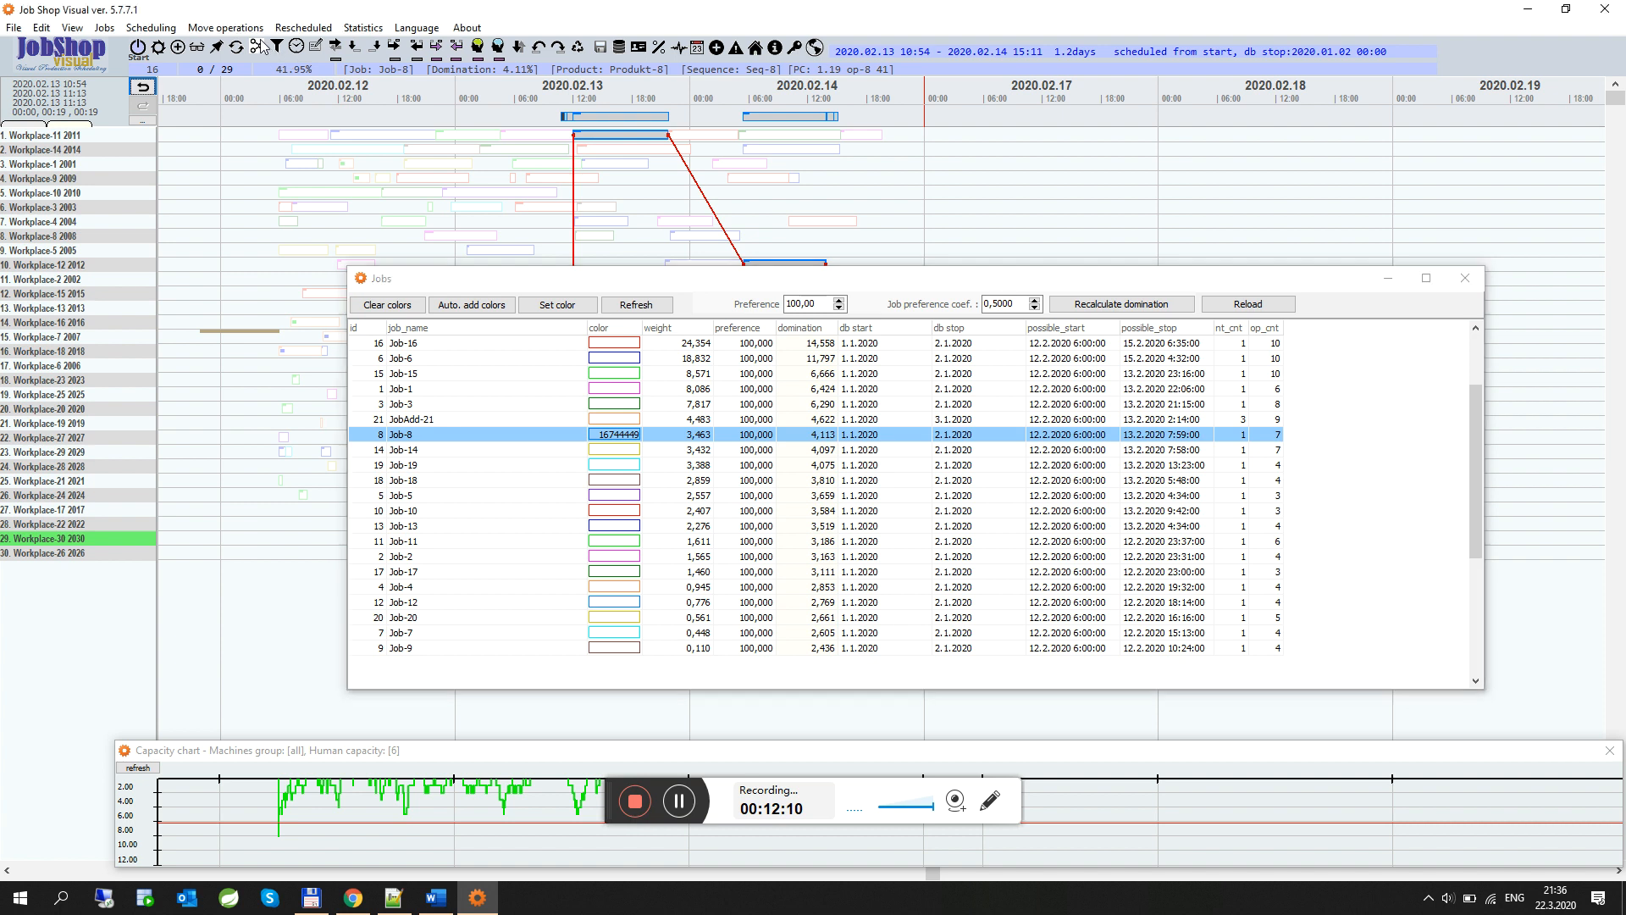
pyautogui.click(649, 452)
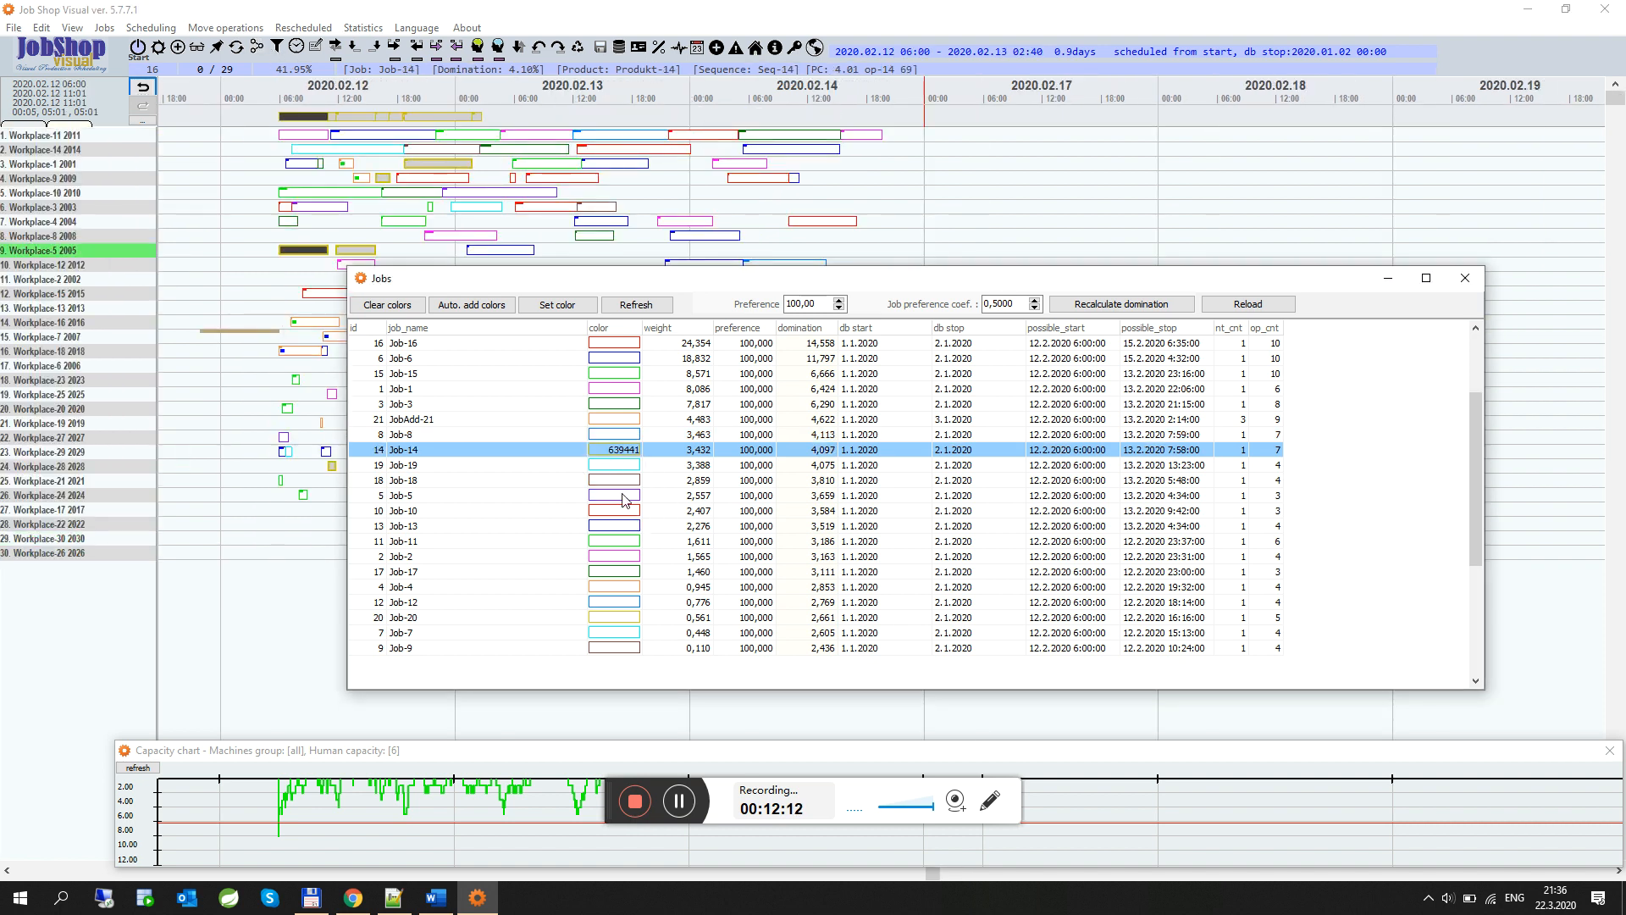
pyautogui.click(616, 467)
pyautogui.click(615, 482)
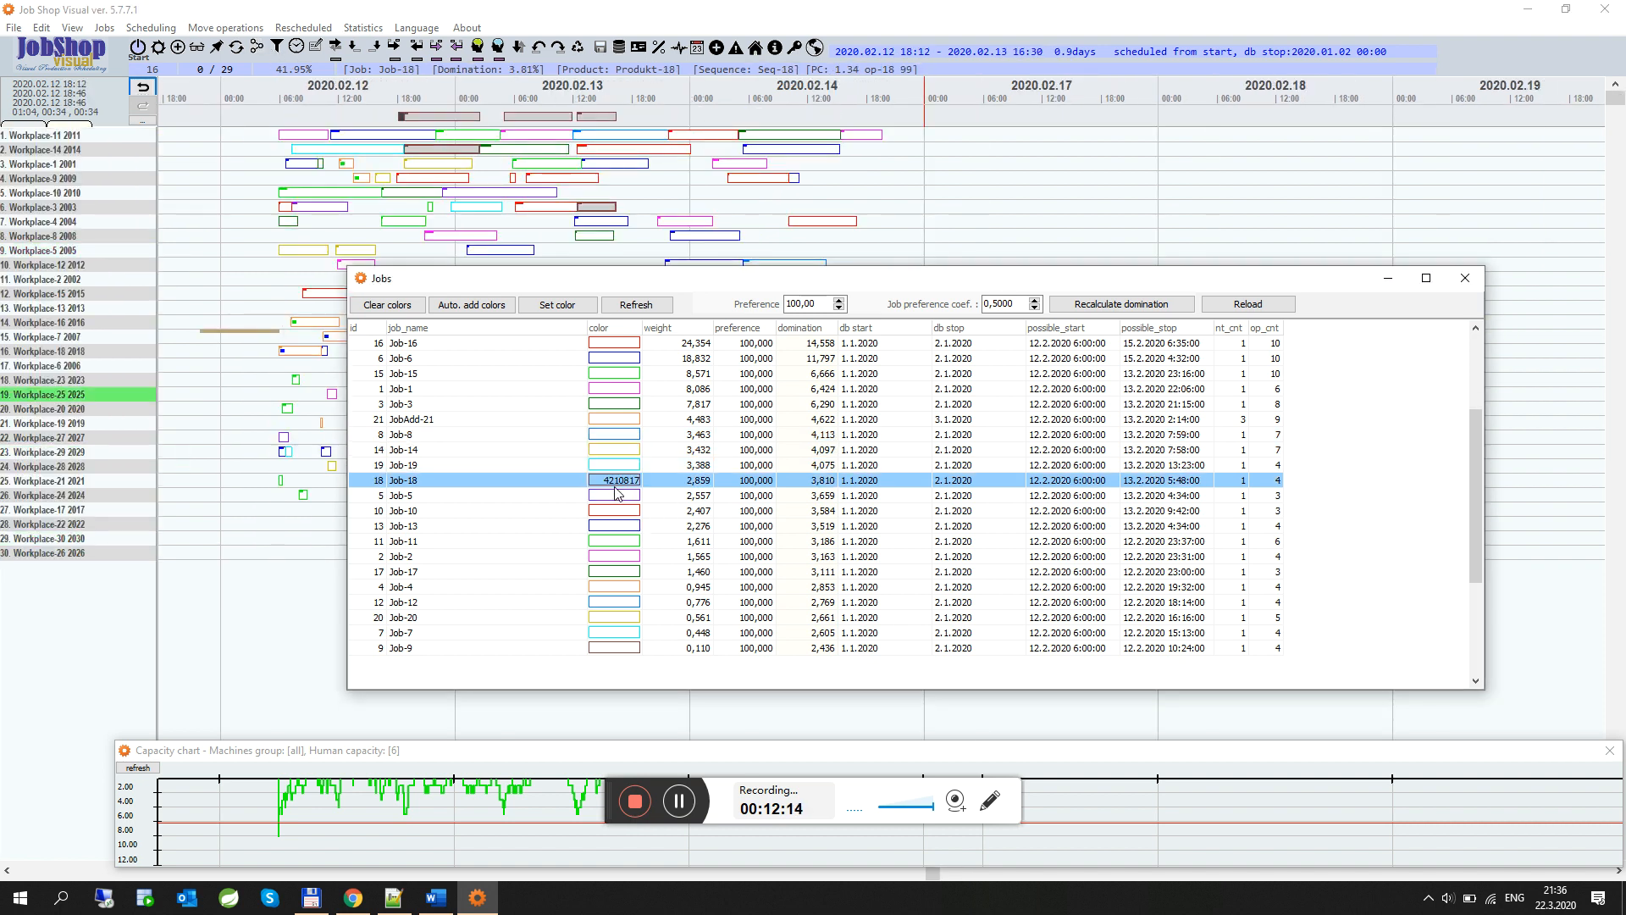
# Select Job-5 and compact its operations toward its operation on Workplace-5
pyautogui.click(617, 496)
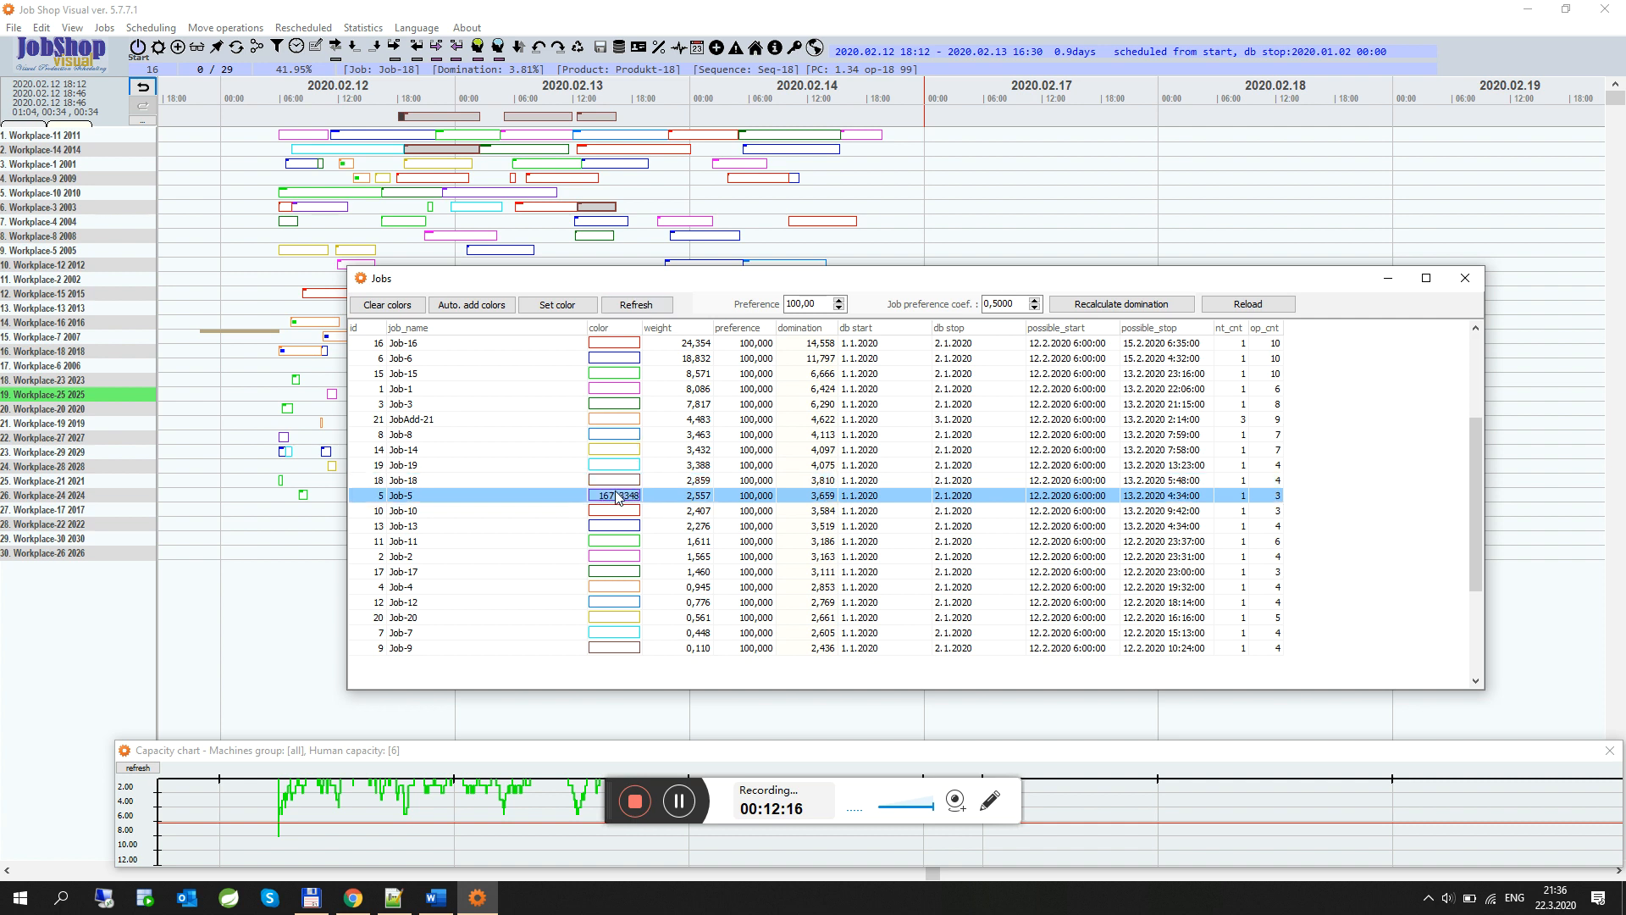
pyautogui.click(499, 117)
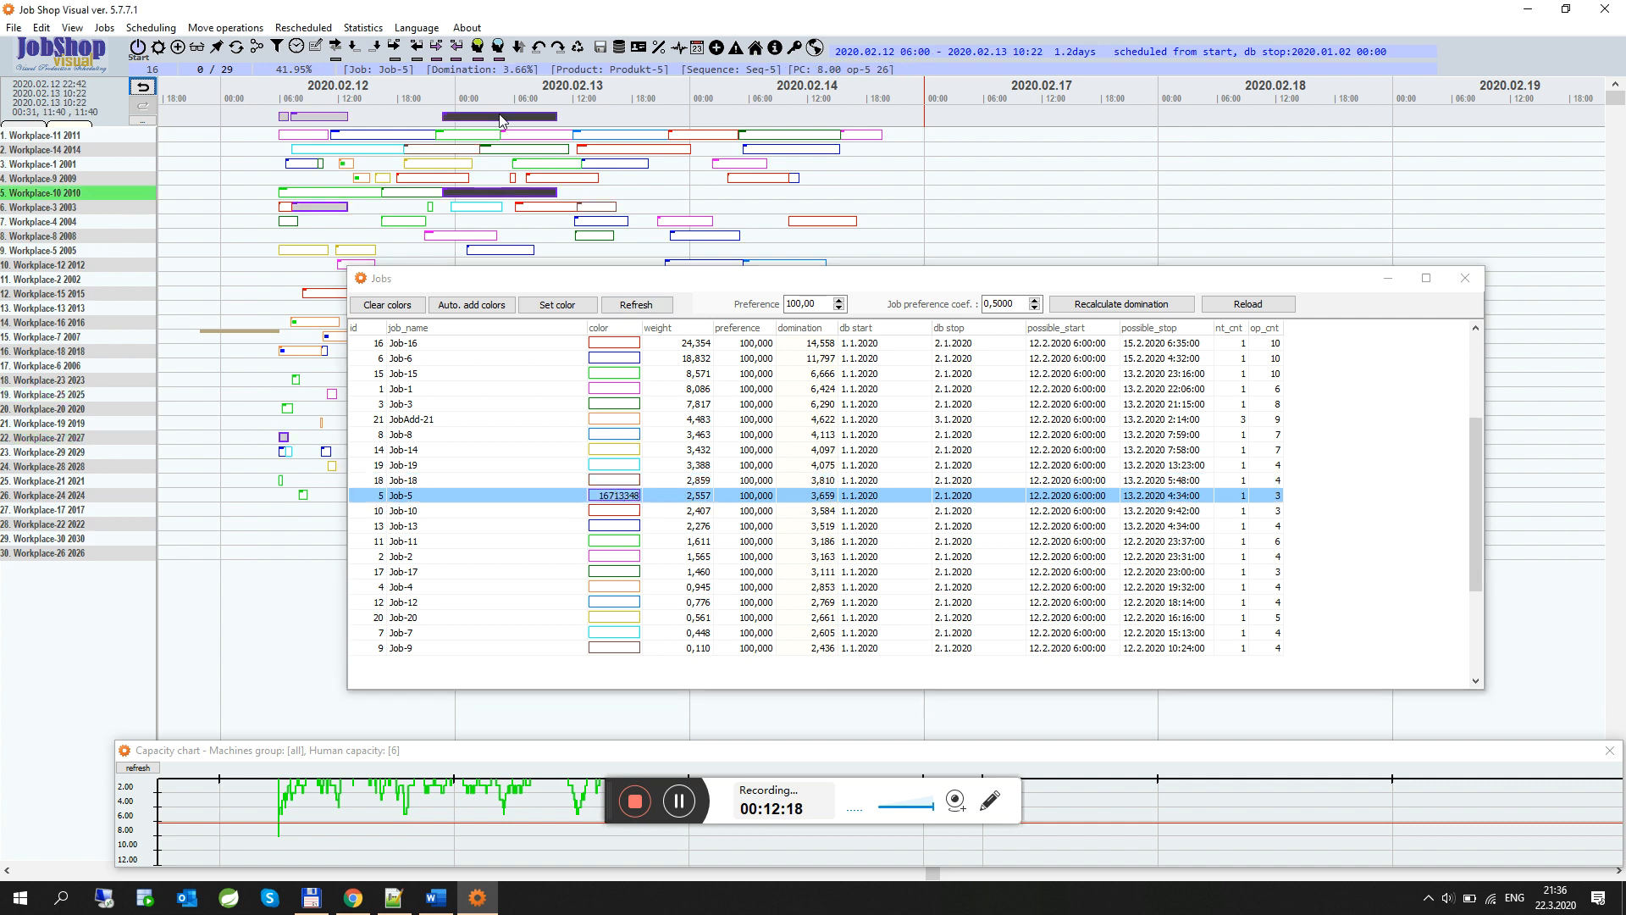
pyautogui.click(440, 52)
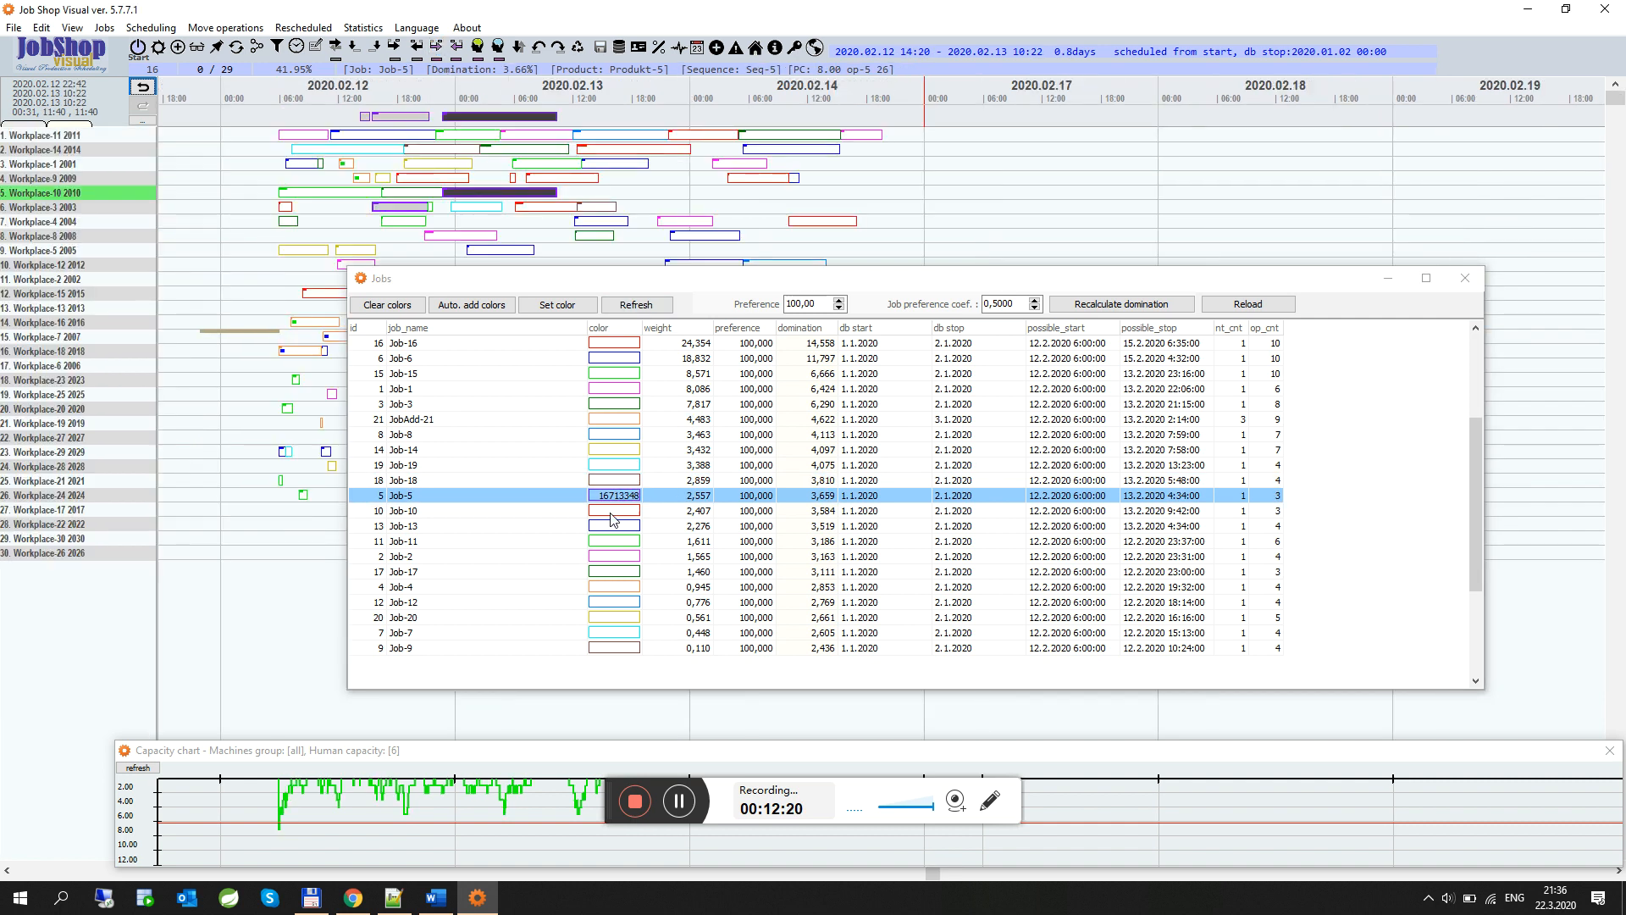
# Select Job-13 and compact its operations toward its operation on Workplace-1
pyautogui.click(612, 514)
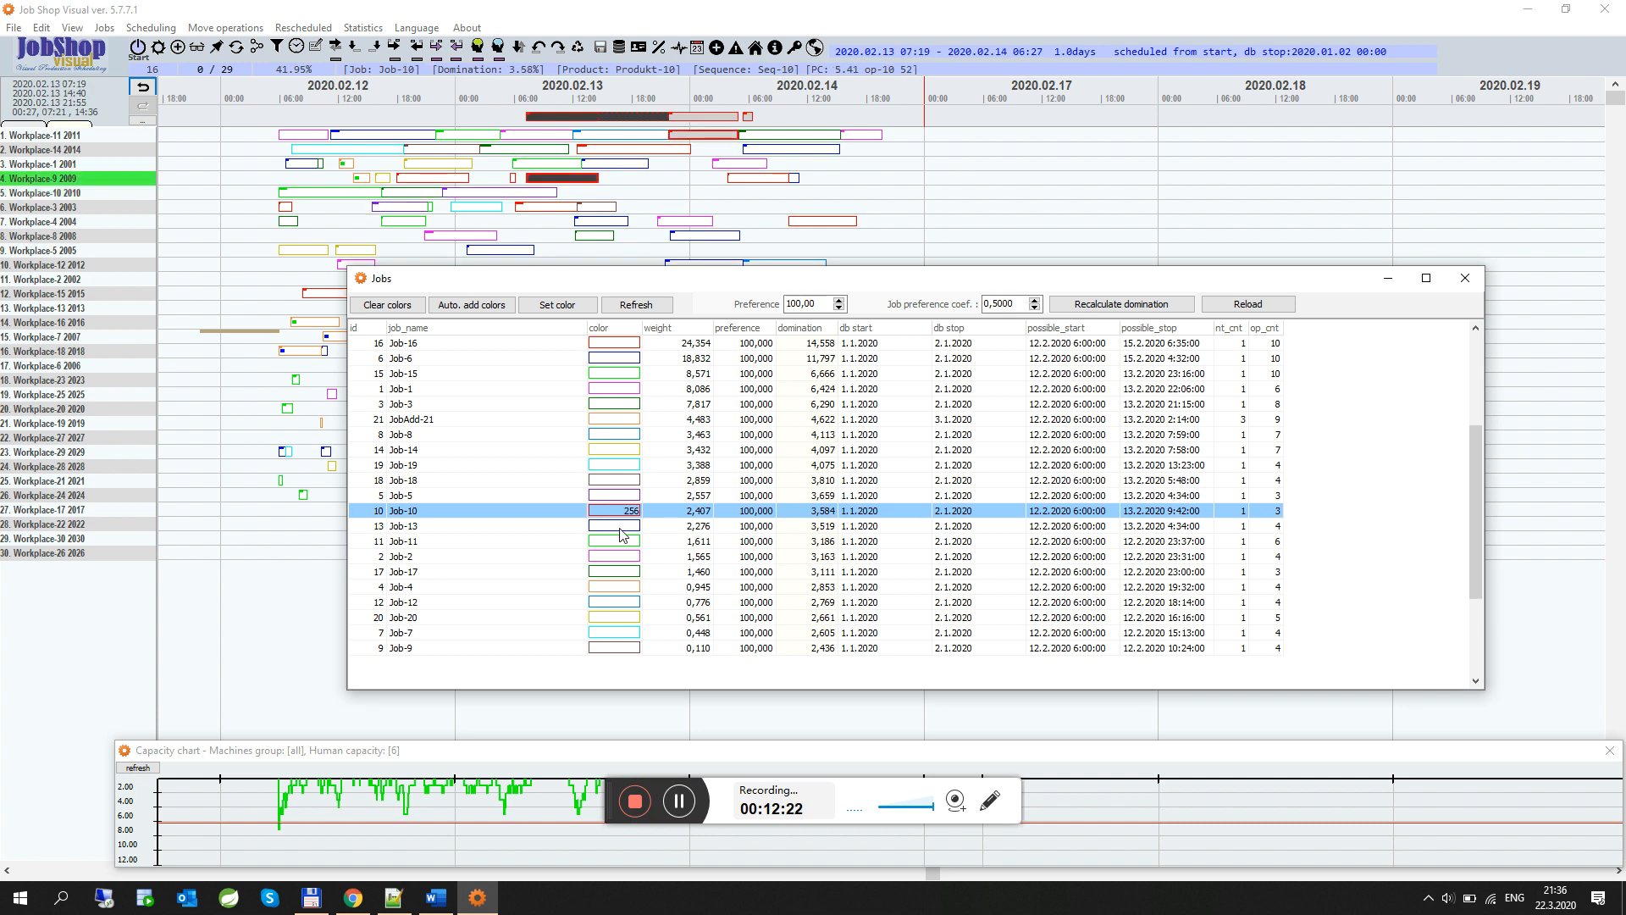
pyautogui.click(620, 528)
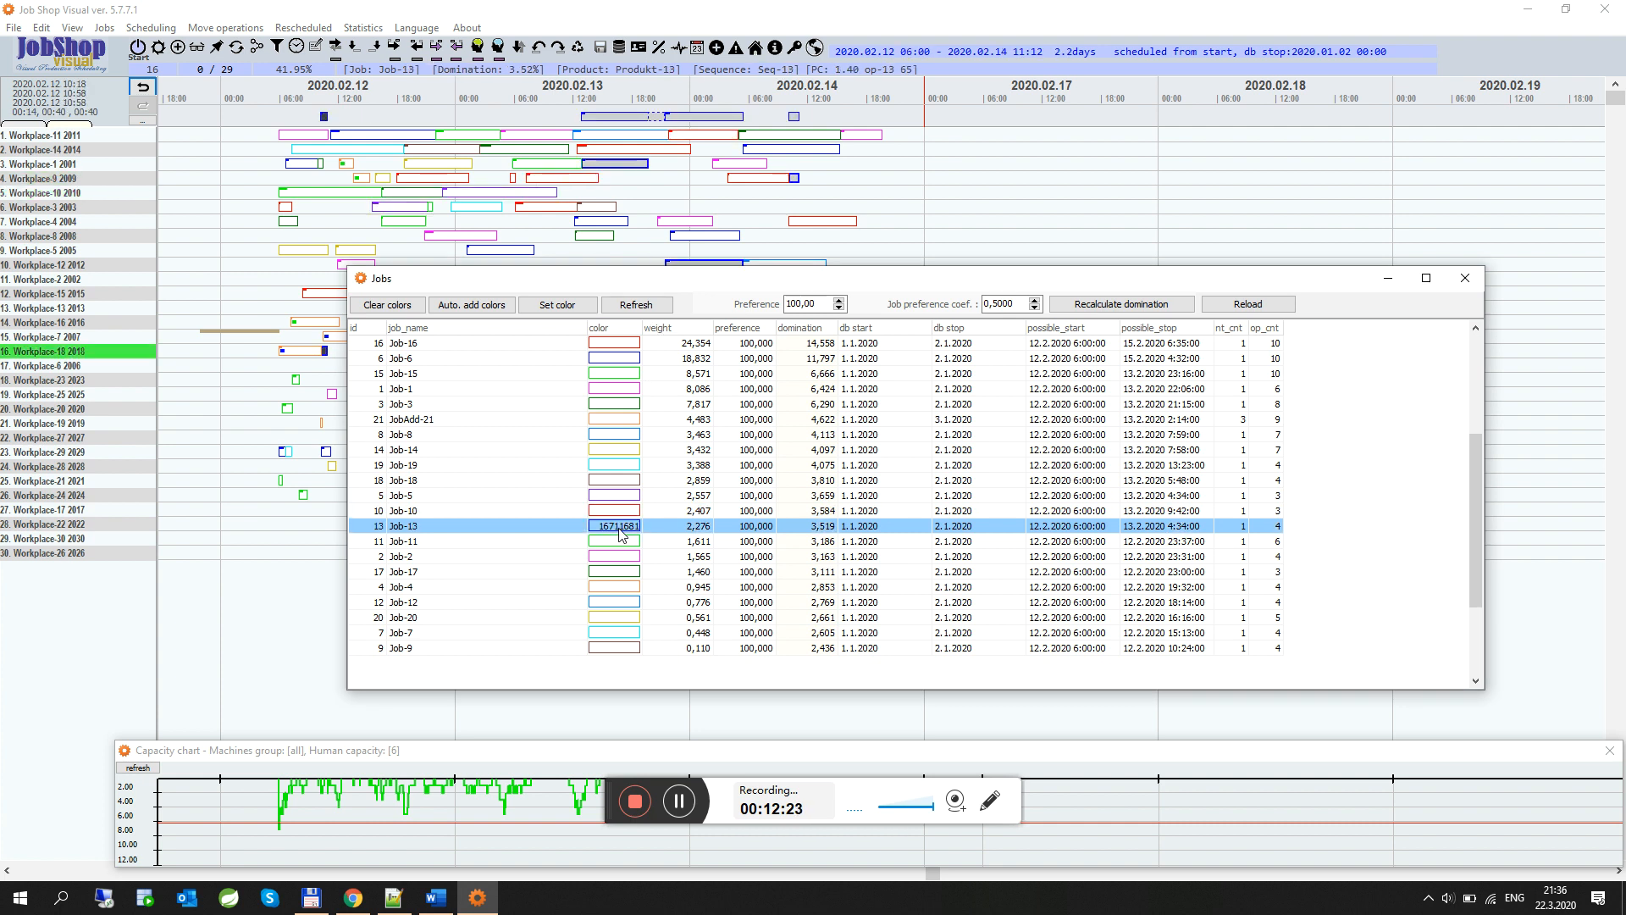
pyautogui.click(630, 121)
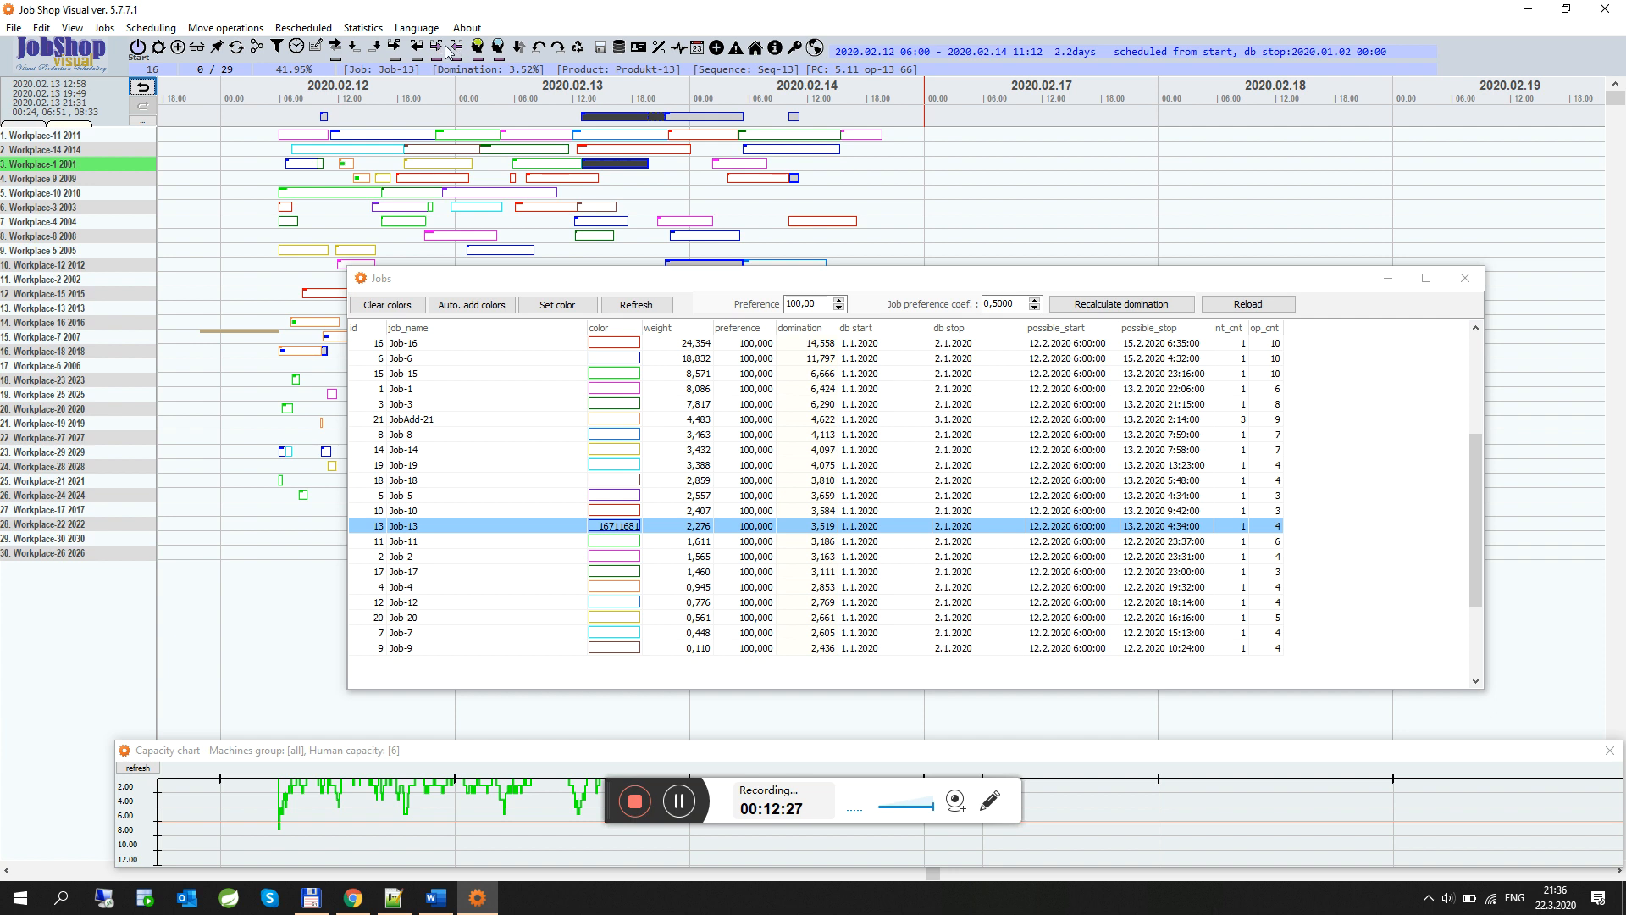
pyautogui.click(438, 51)
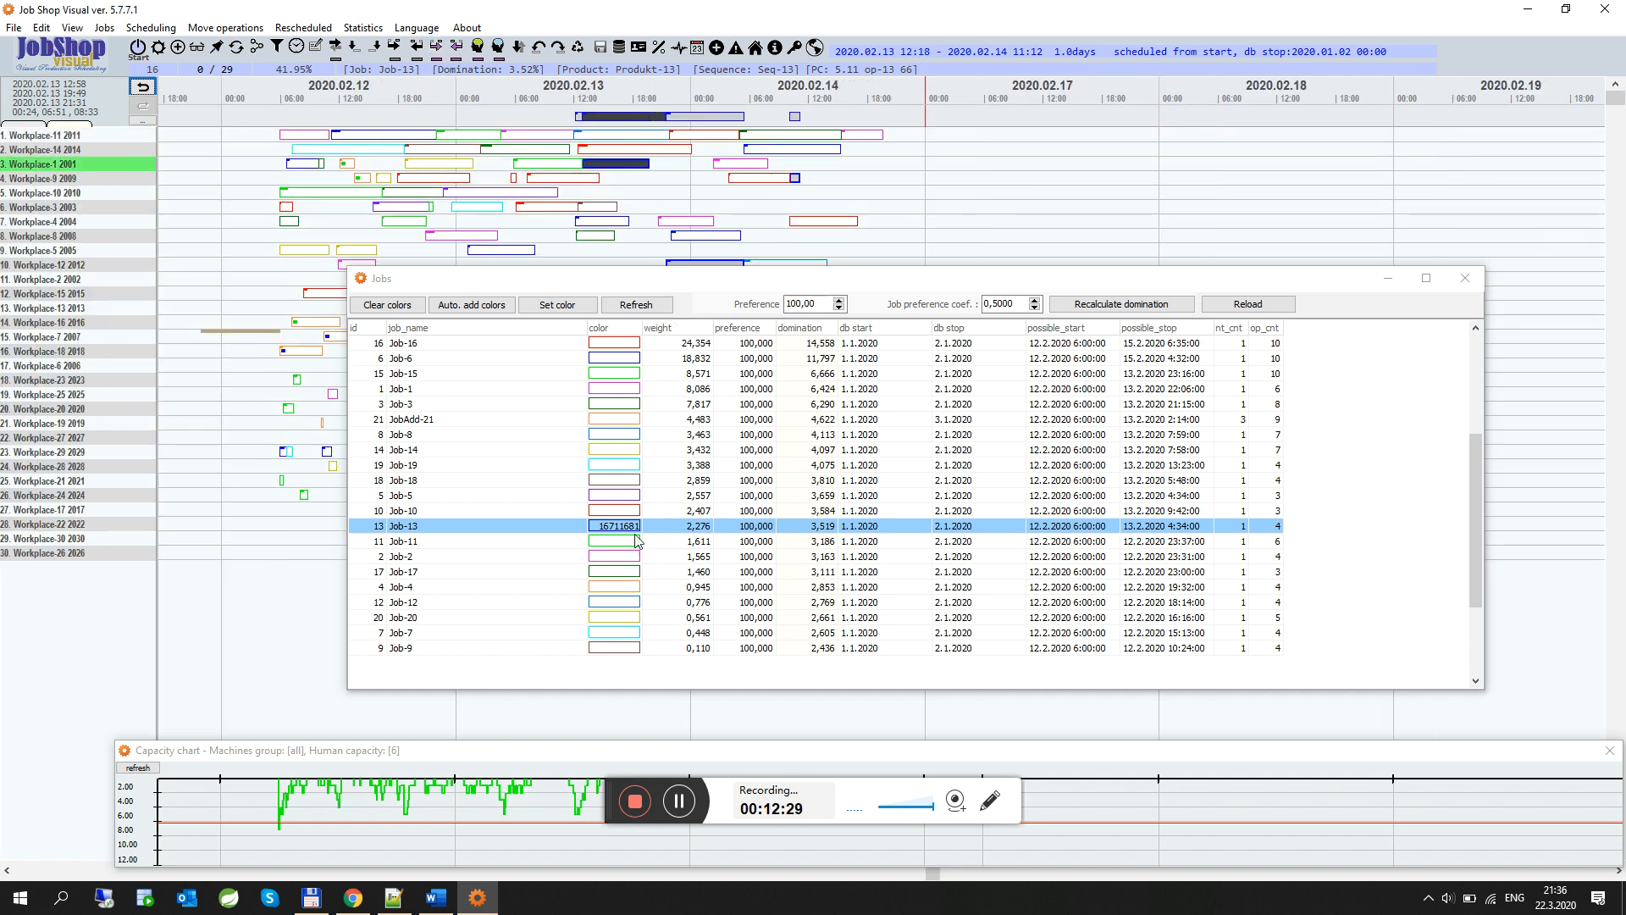
# Select Job-11 and compact its operations toward its operation on Workplace-7
pyautogui.click(616, 544)
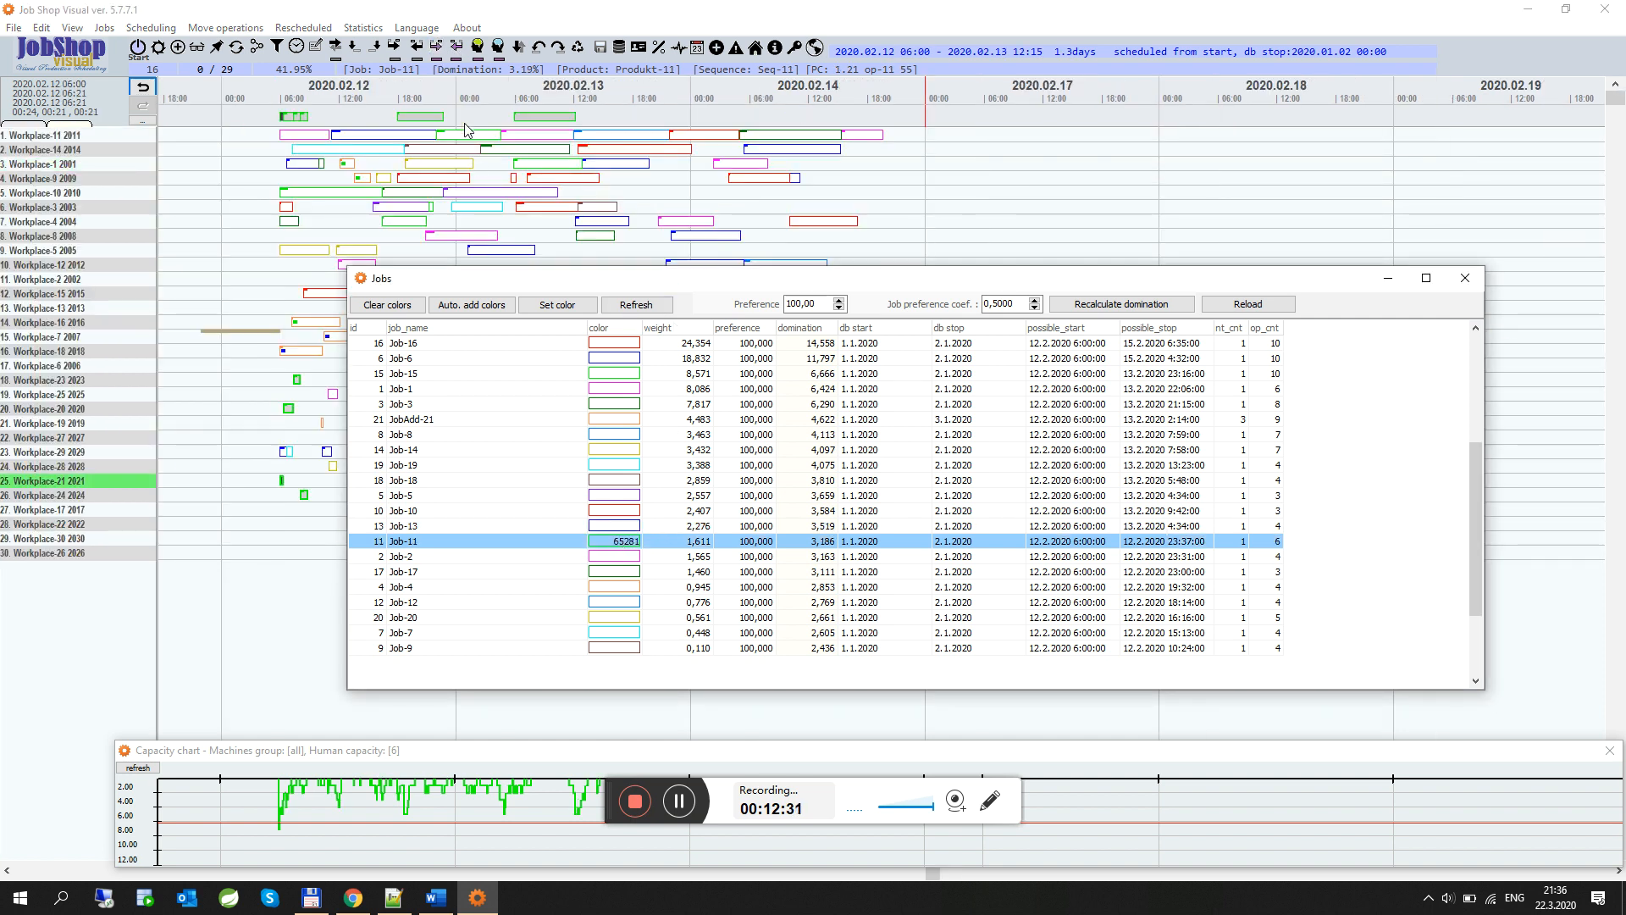
pyautogui.click(525, 119)
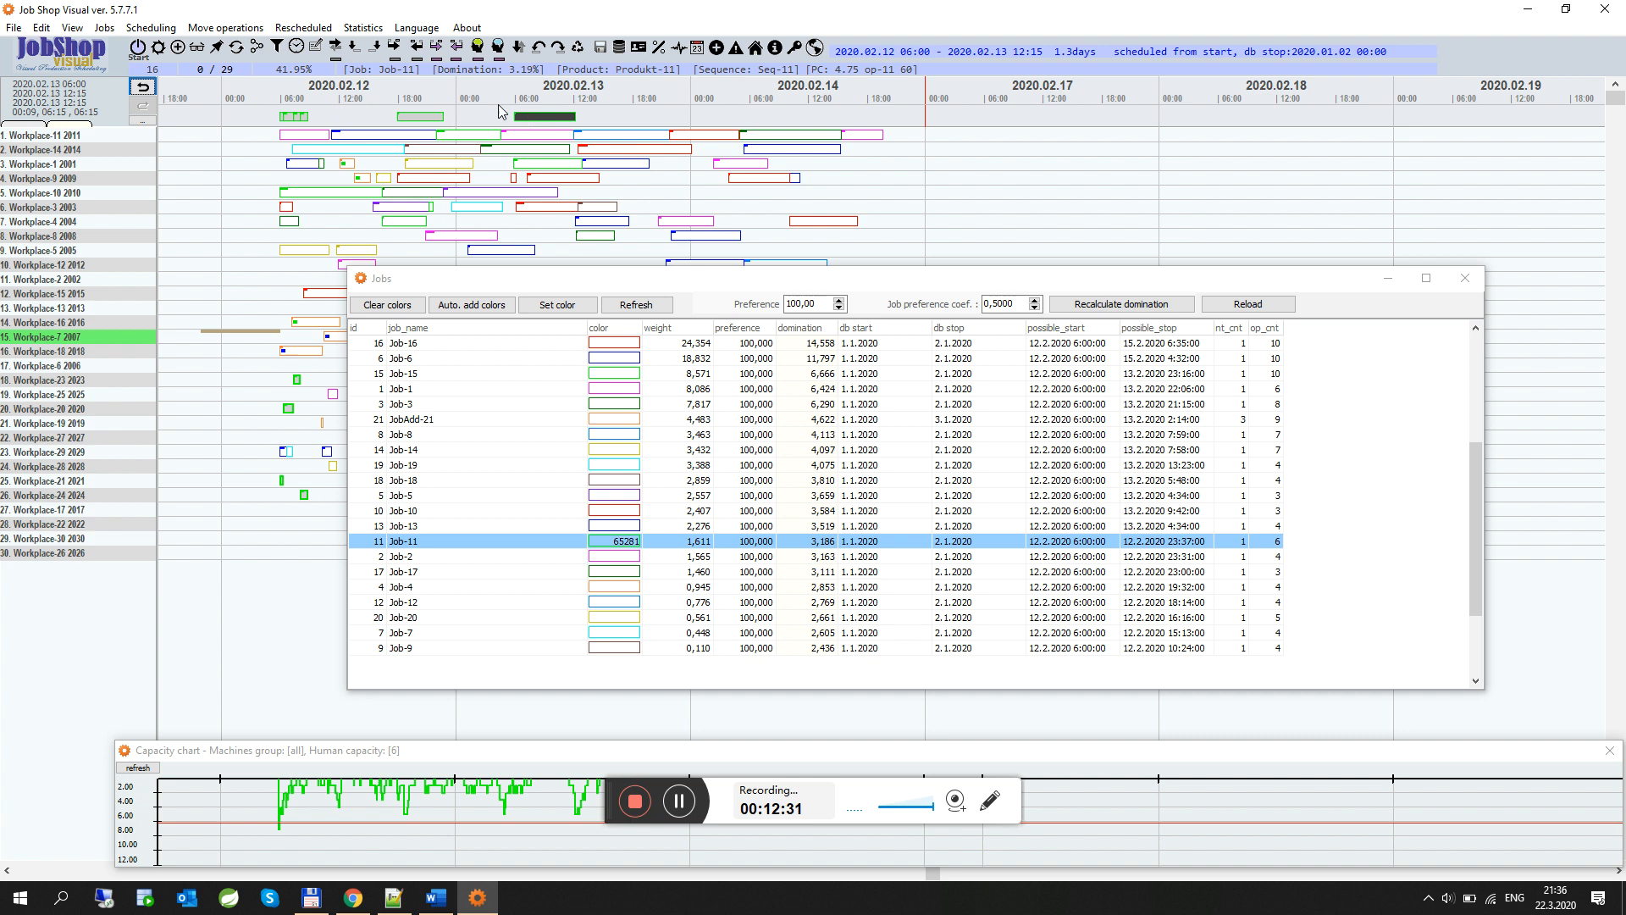
pyautogui.click(437, 47)
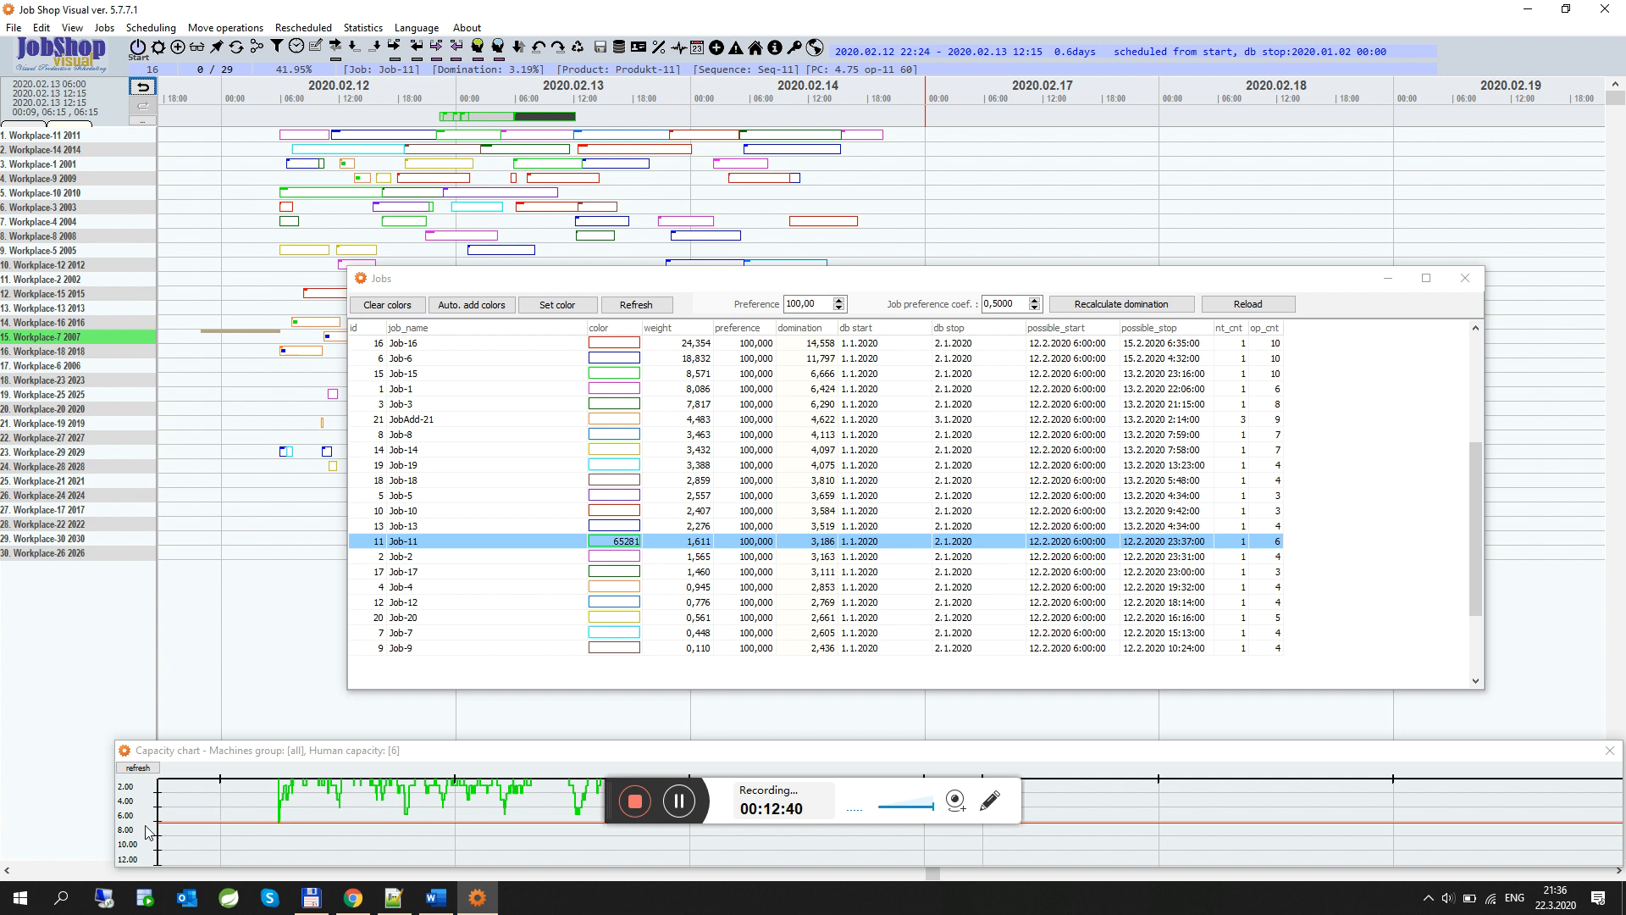
# Move the capacity chart window upward and close the jobs list
pyautogui.moveTo(542, 756); pyautogui.dragTo(553, 666)
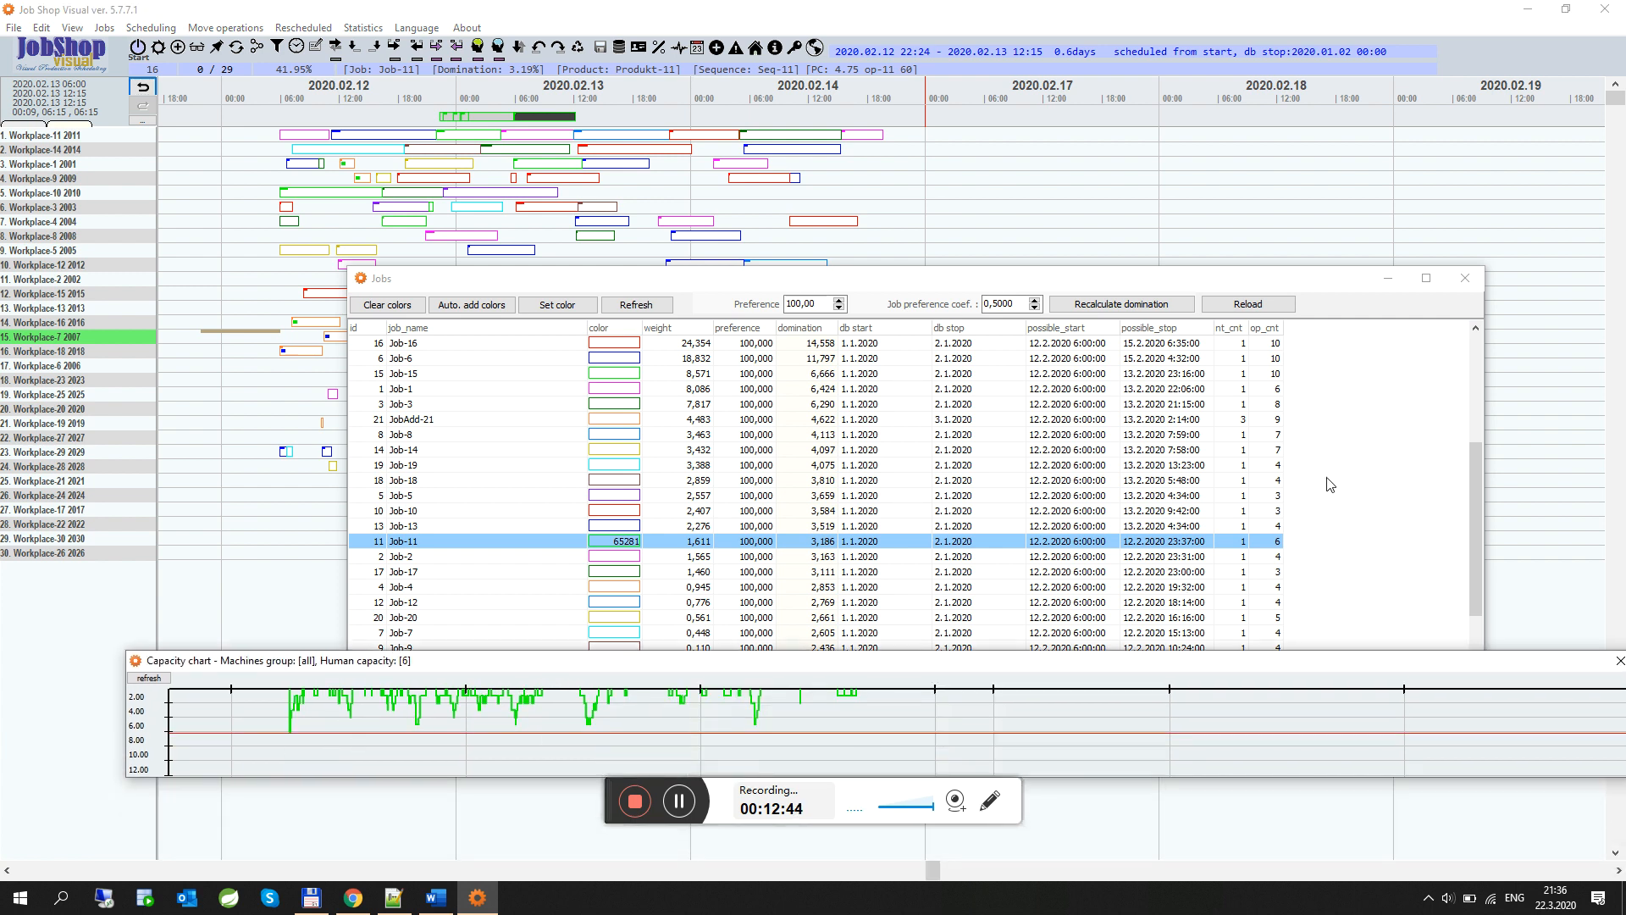
pyautogui.click(1466, 278)
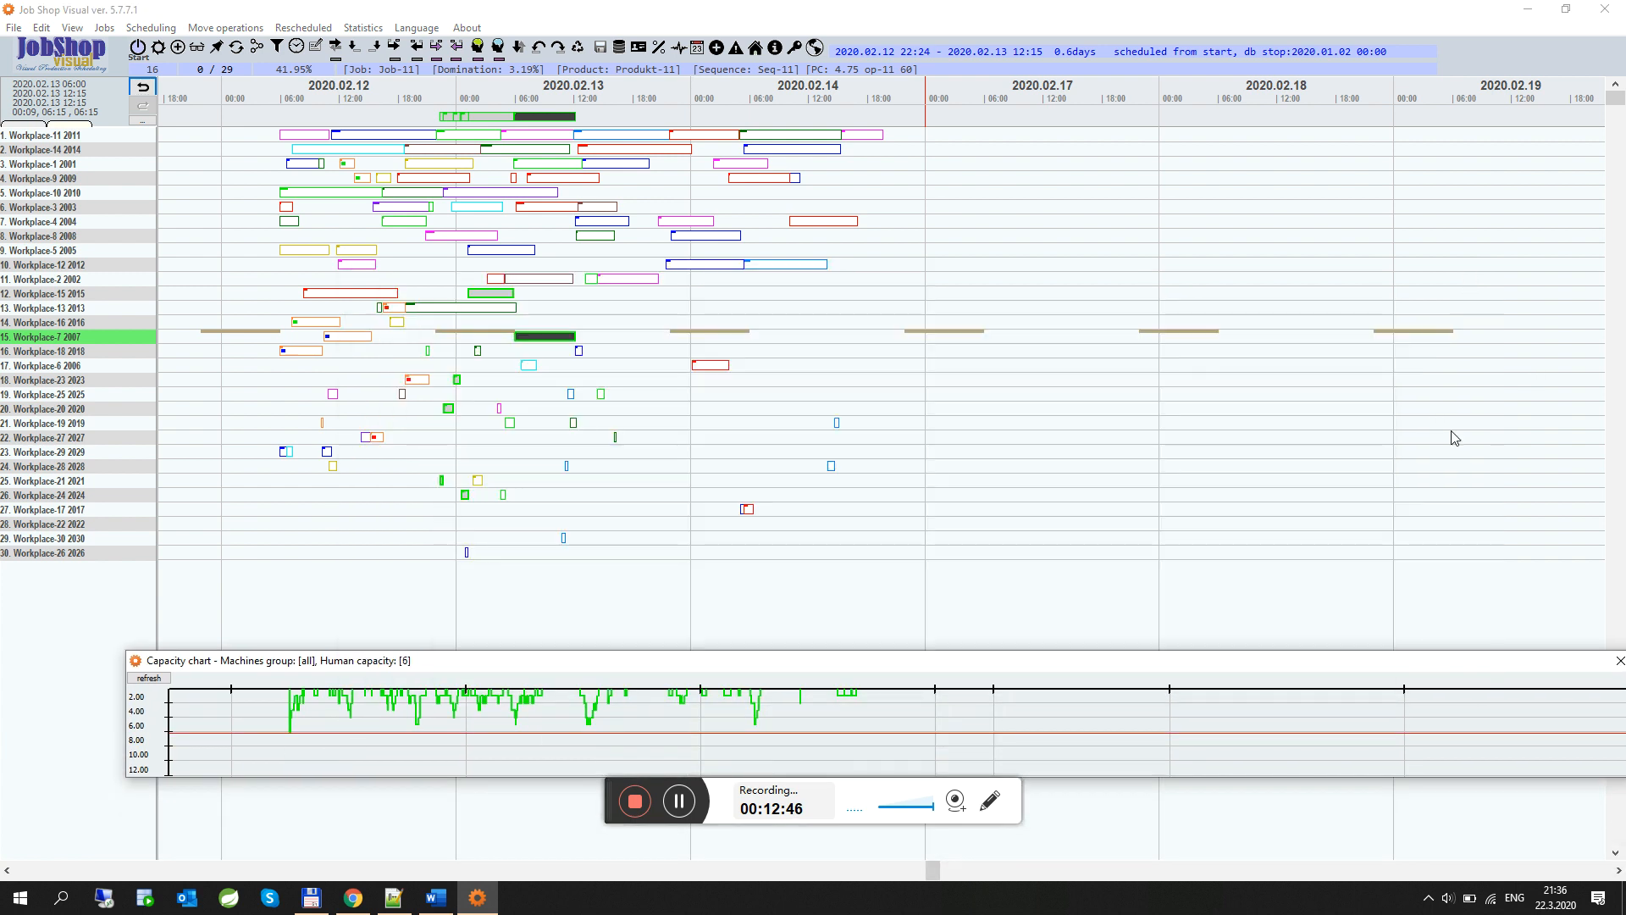
# Save the scheduled jobs and open the scheduled data for workplaces form
pyautogui.click(619, 51)
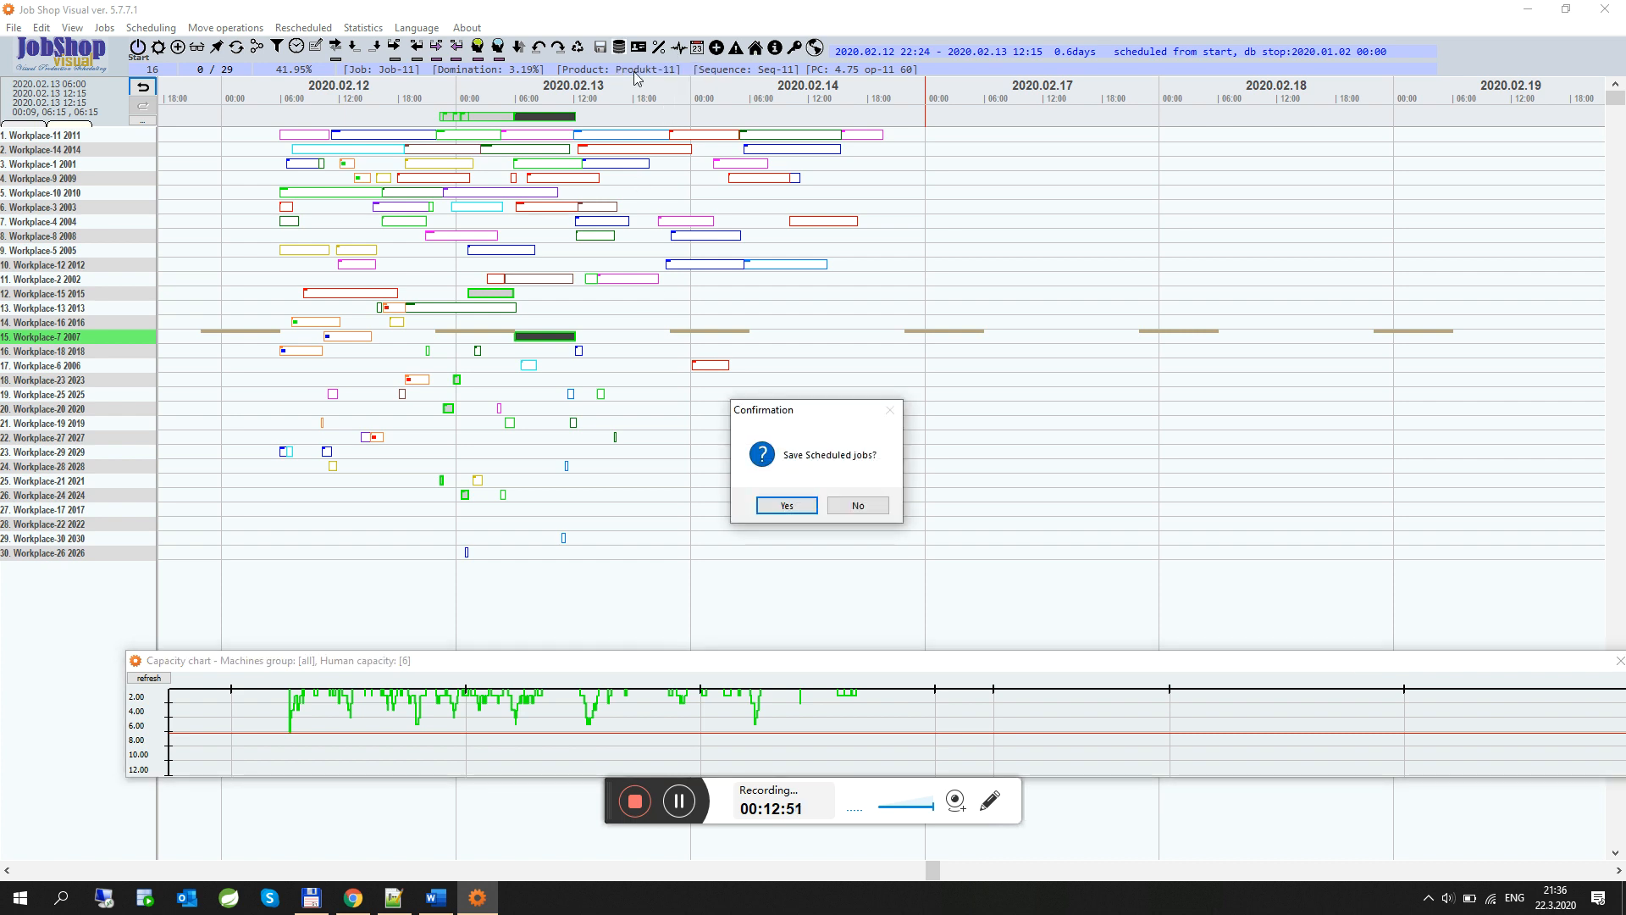
pyautogui.click(789, 505)
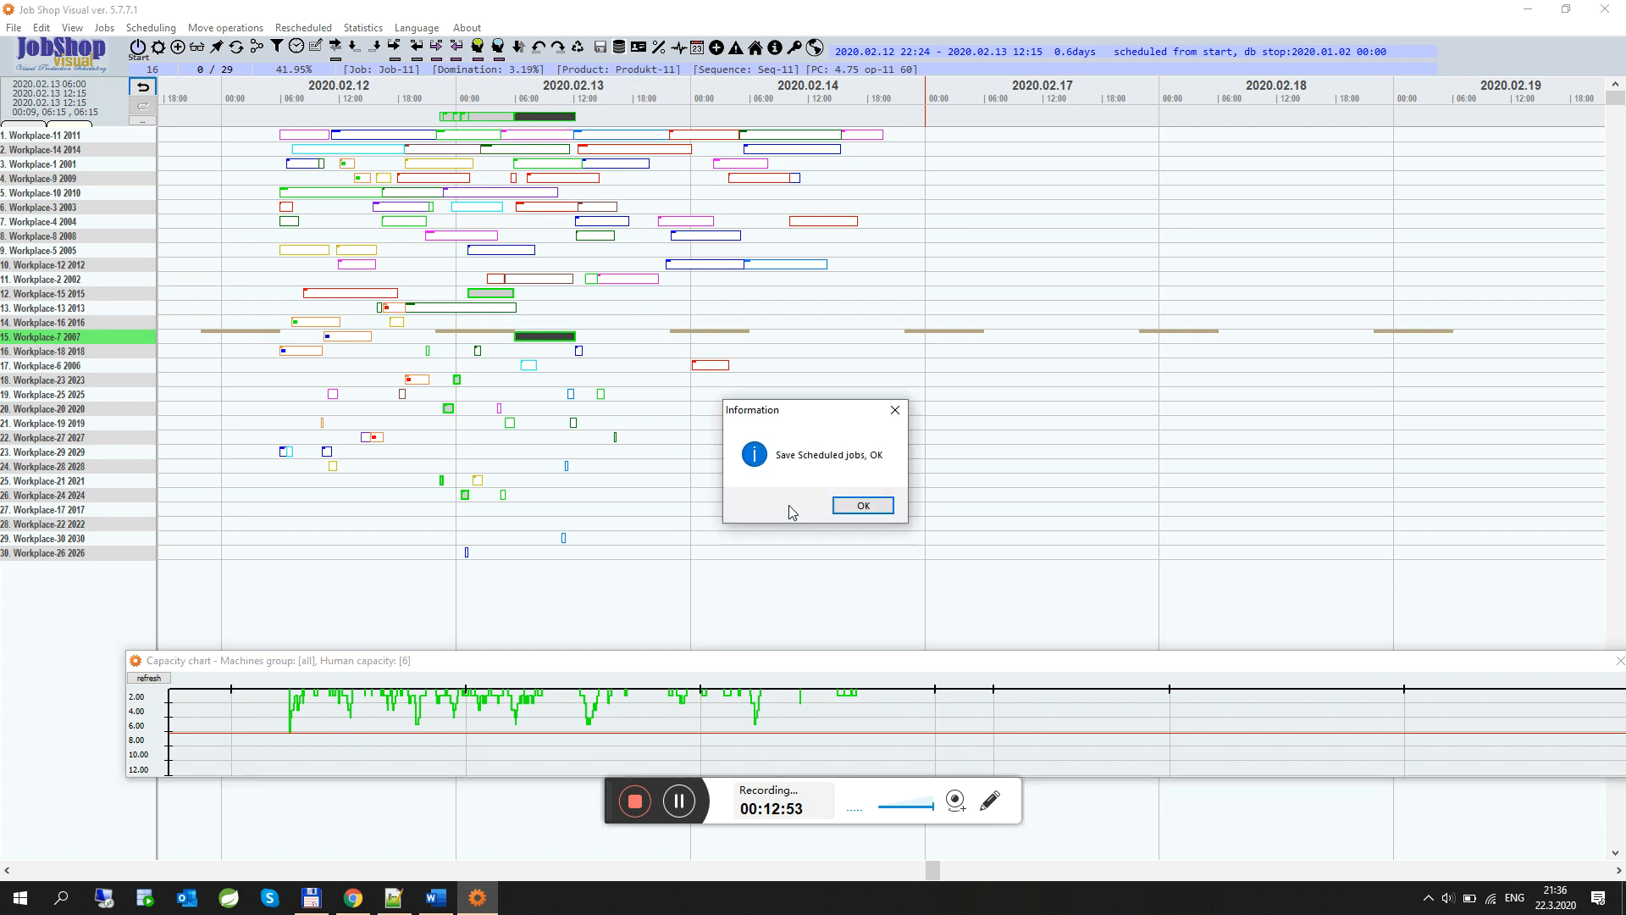
pyautogui.click(864, 504)
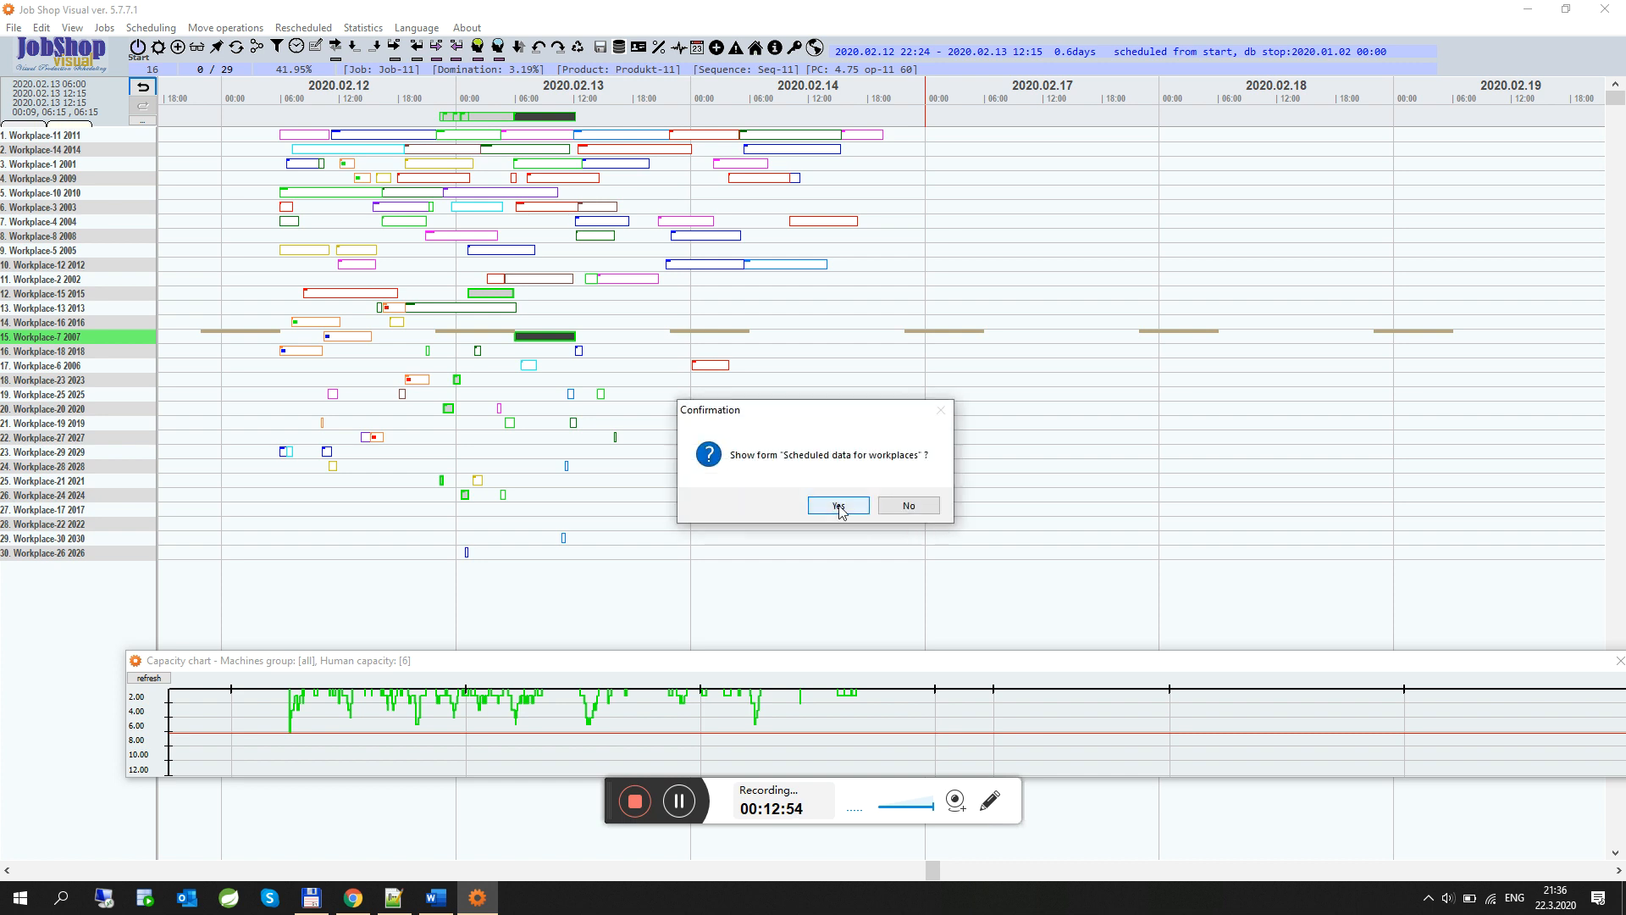
pyautogui.click(836, 504)
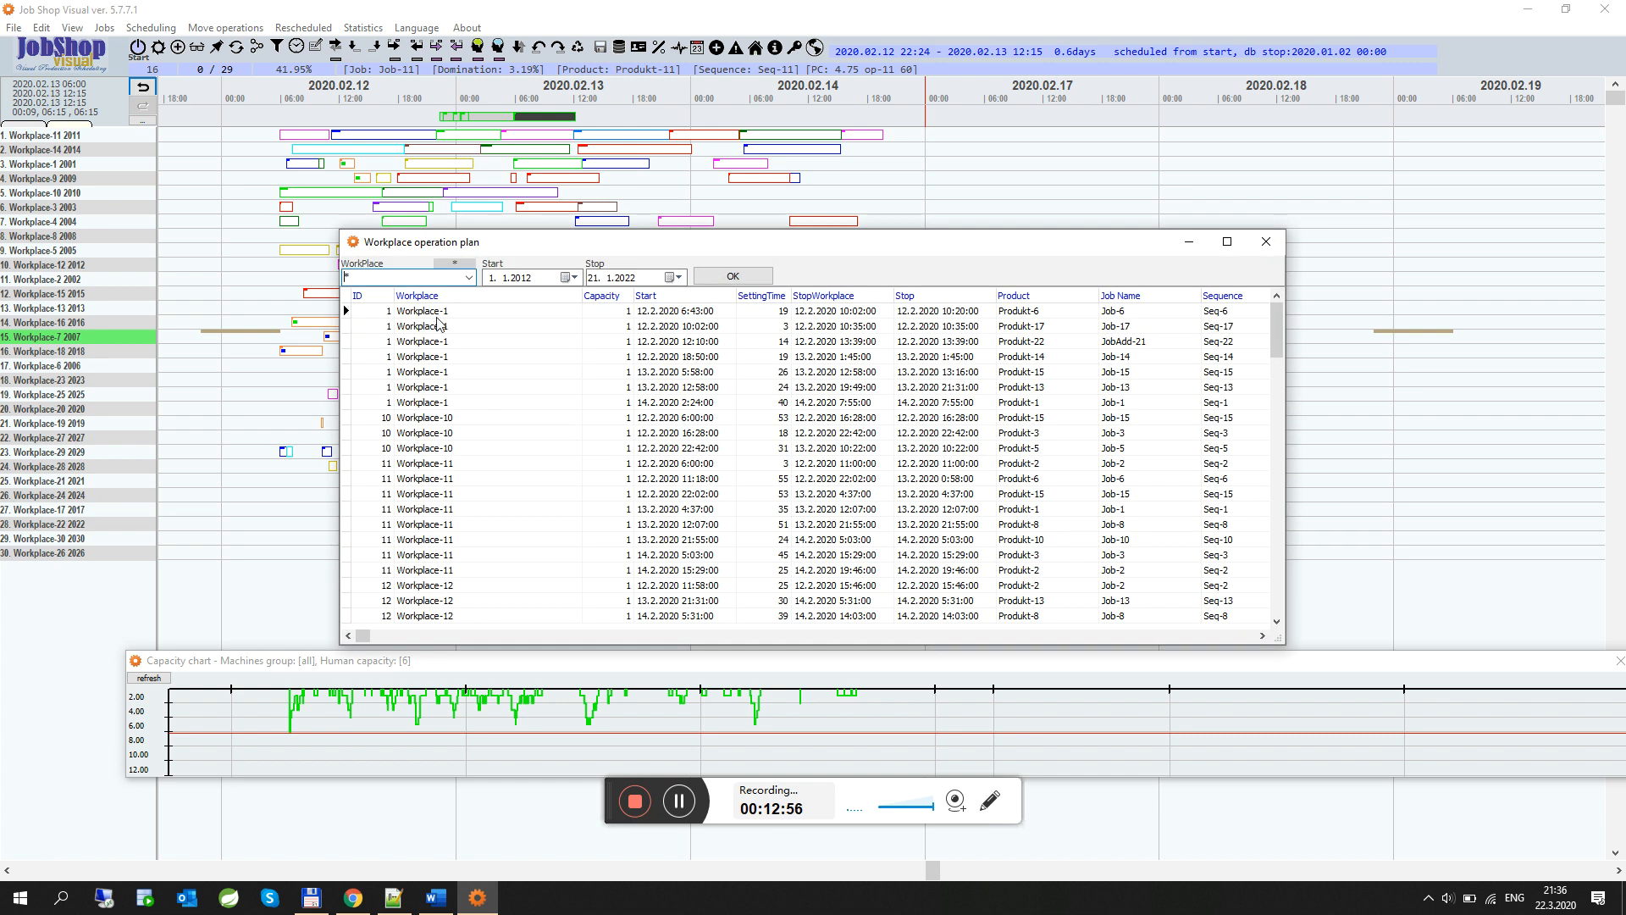
# Enlarge the workplace operation plan window and filter the plan to Workplace-11
pyautogui.moveTo(1282, 640); pyautogui.dragTo(1572, 819)
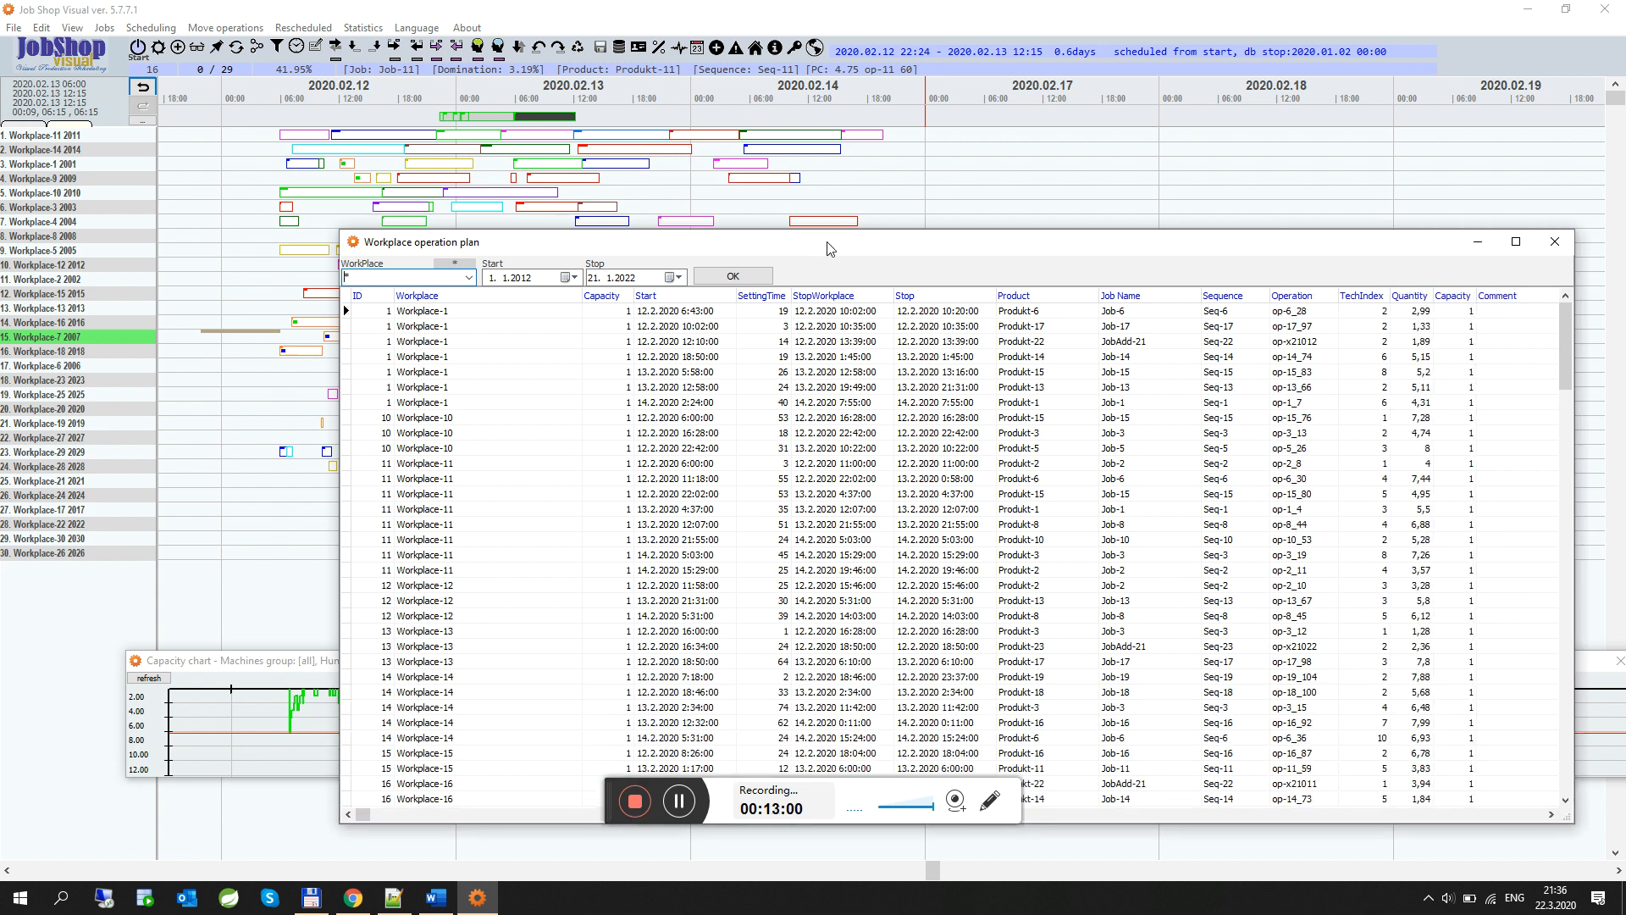
pyautogui.moveTo(827, 248); pyautogui.dragTo(782, 146)
pyautogui.click(376, 211)
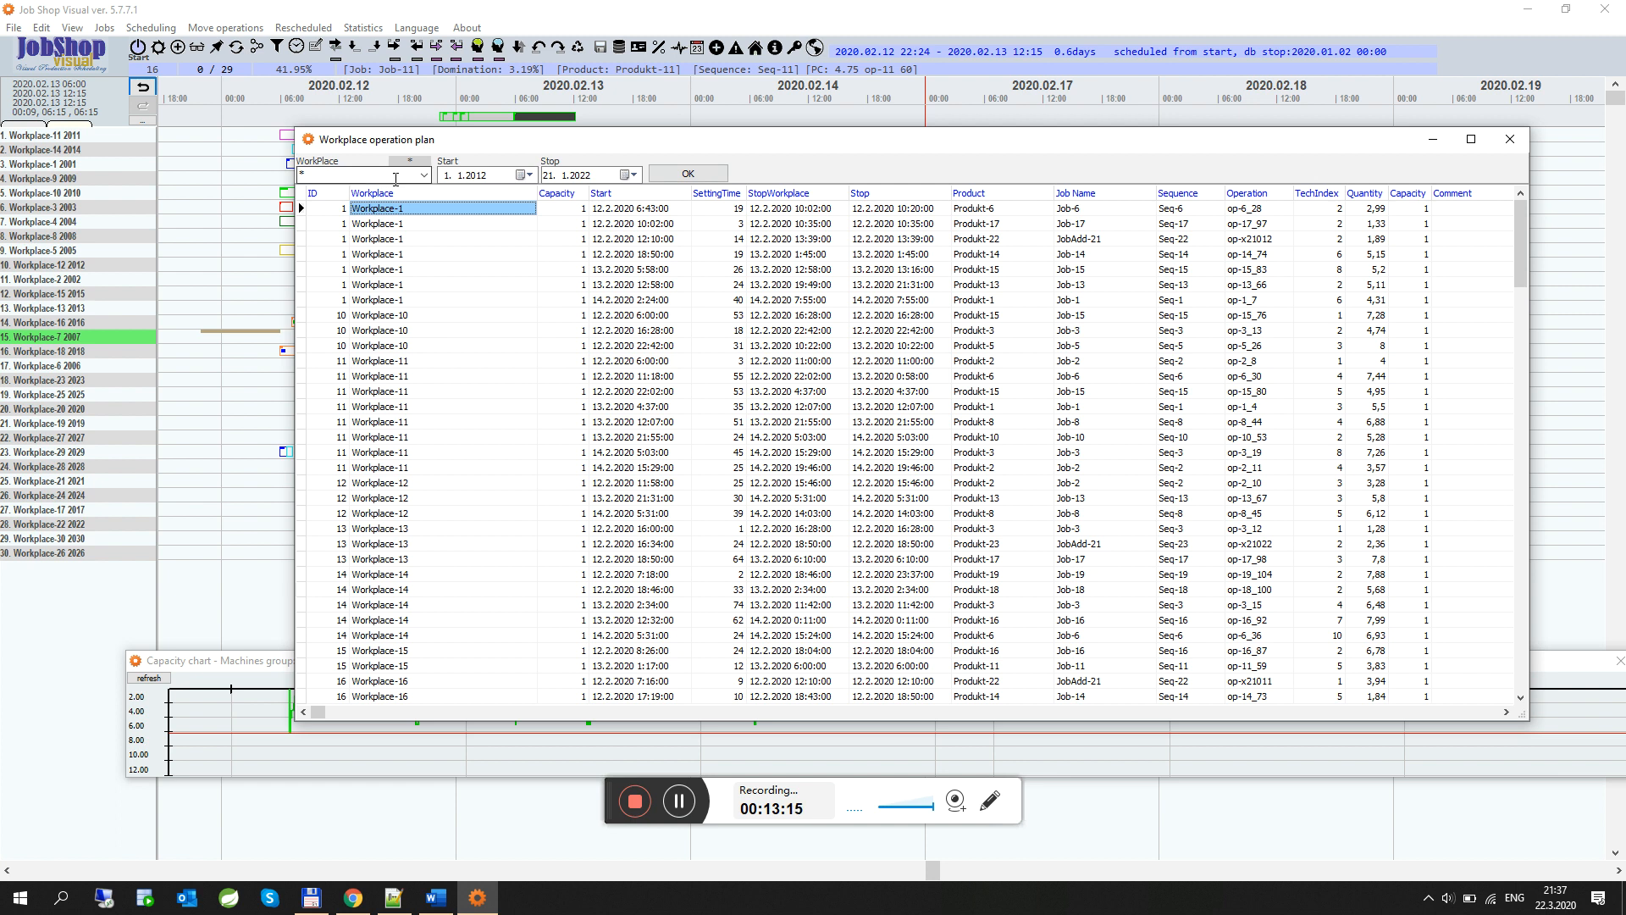
pyautogui.click(424, 175)
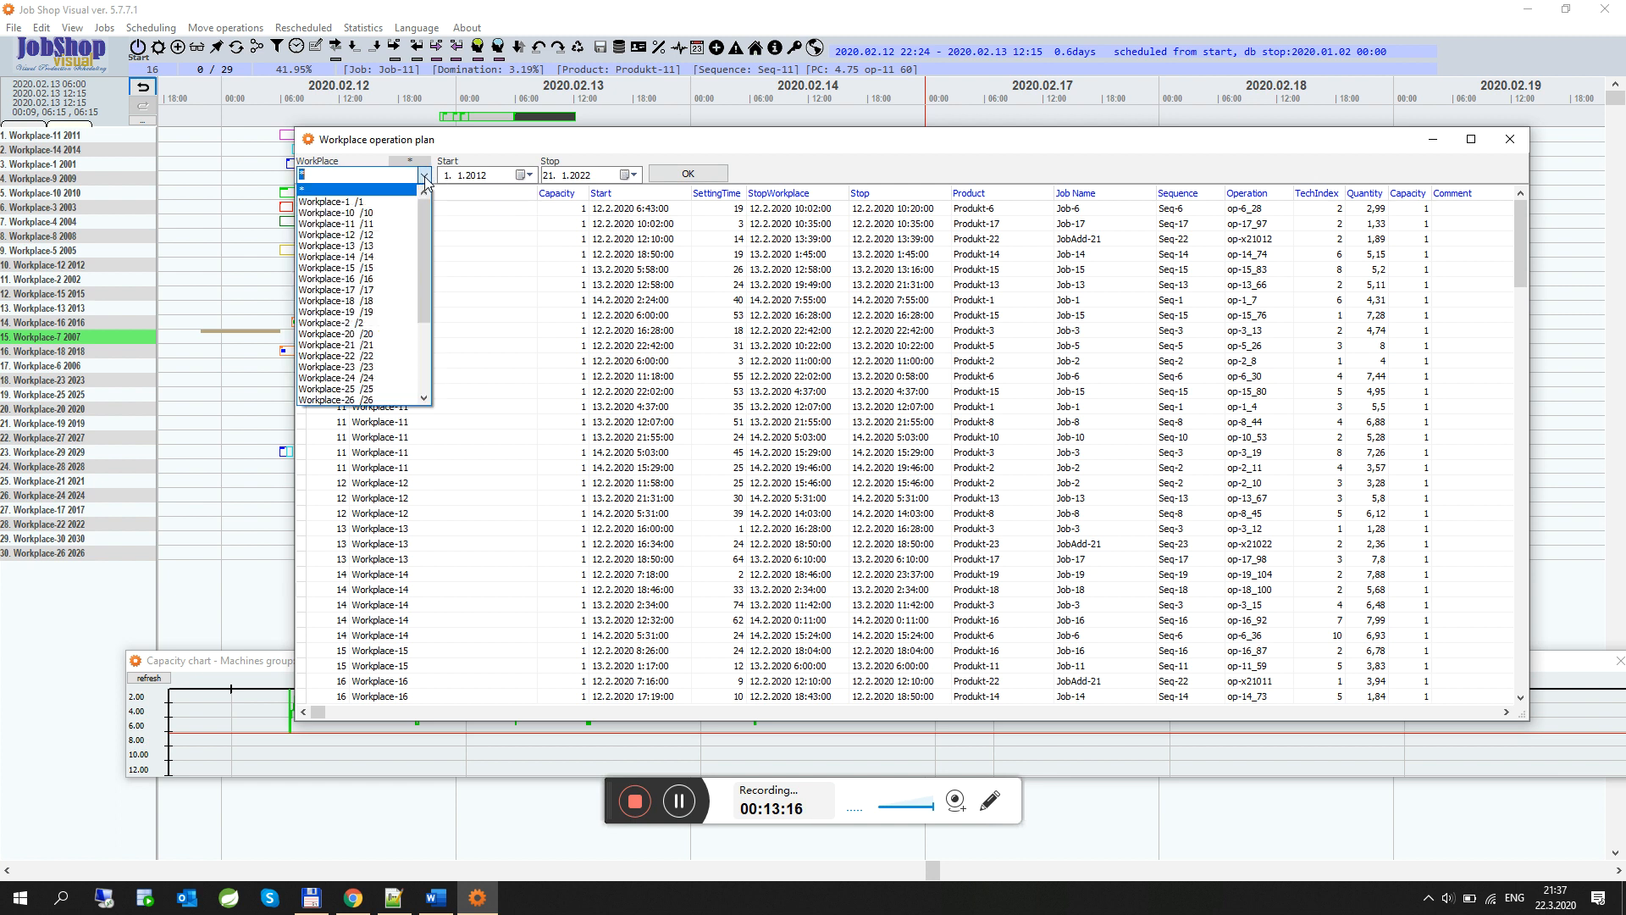
pyautogui.click(355, 224)
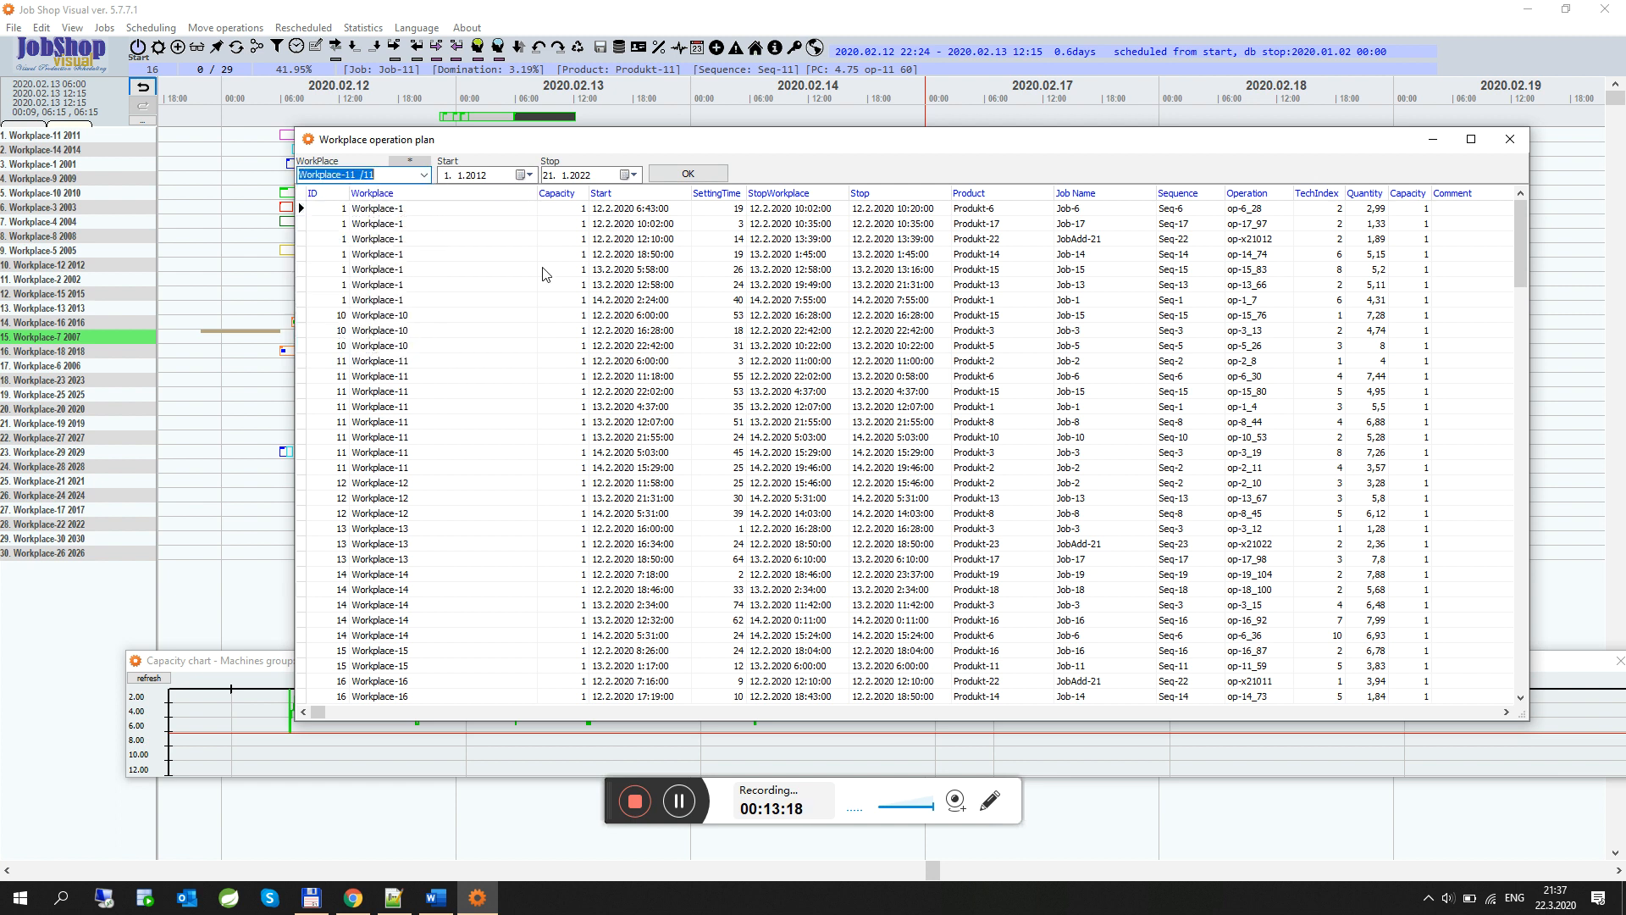
pyautogui.click(686, 175)
# Export the Workplace-11 operation plan to HTML/Excel and open the exported file in the browser
pyautogui.rightClick(667, 230)
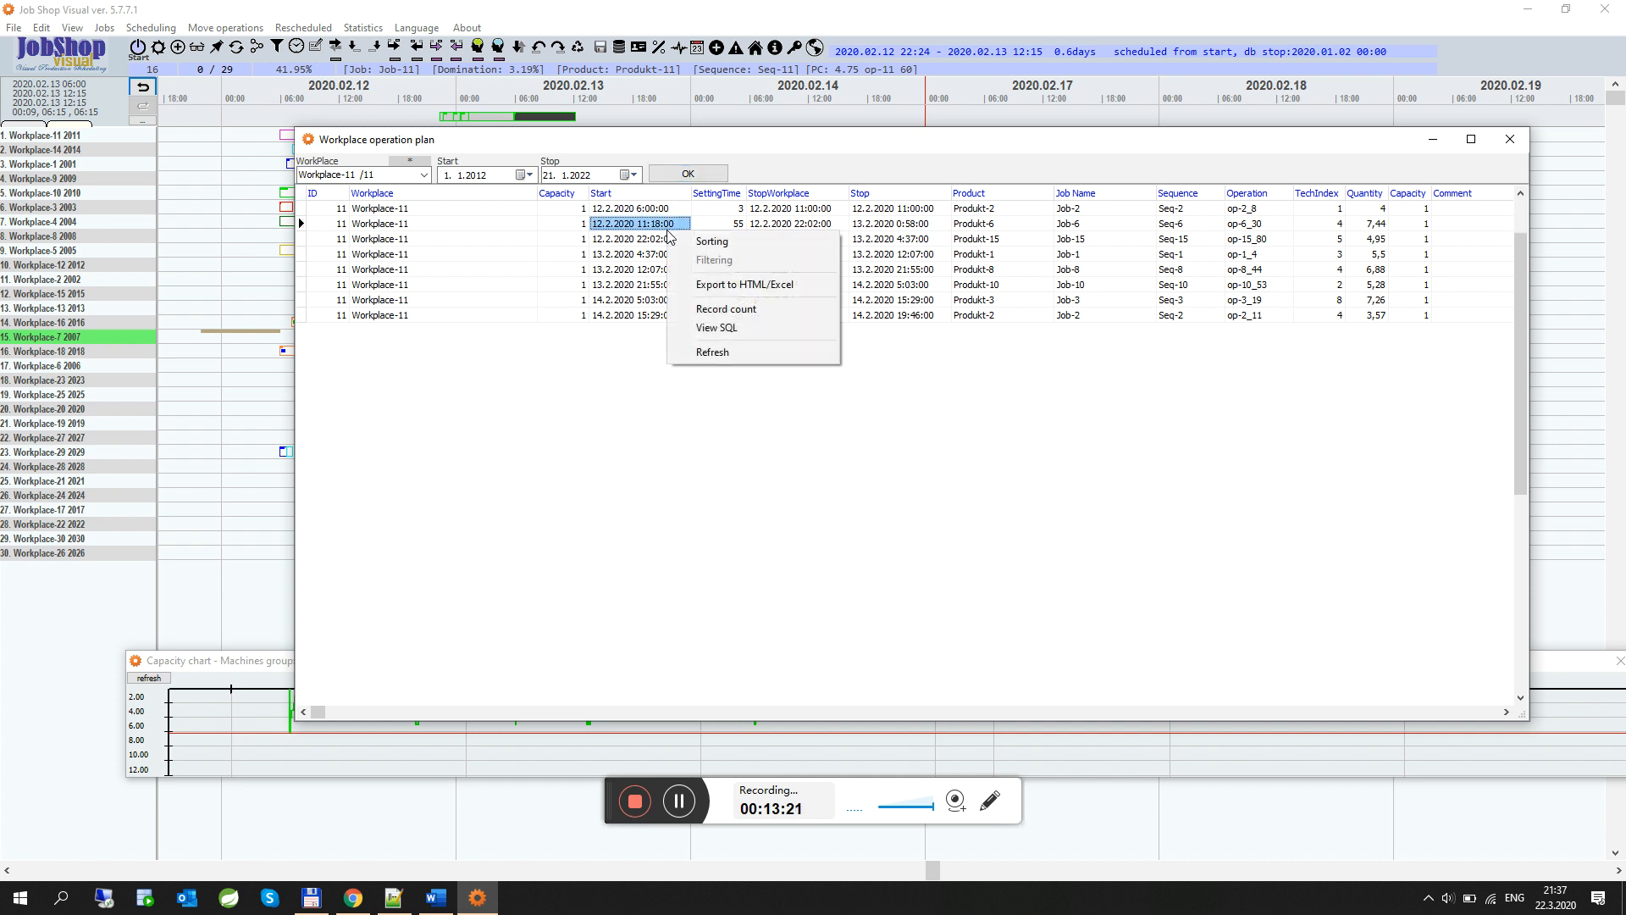
pyautogui.click(750, 286)
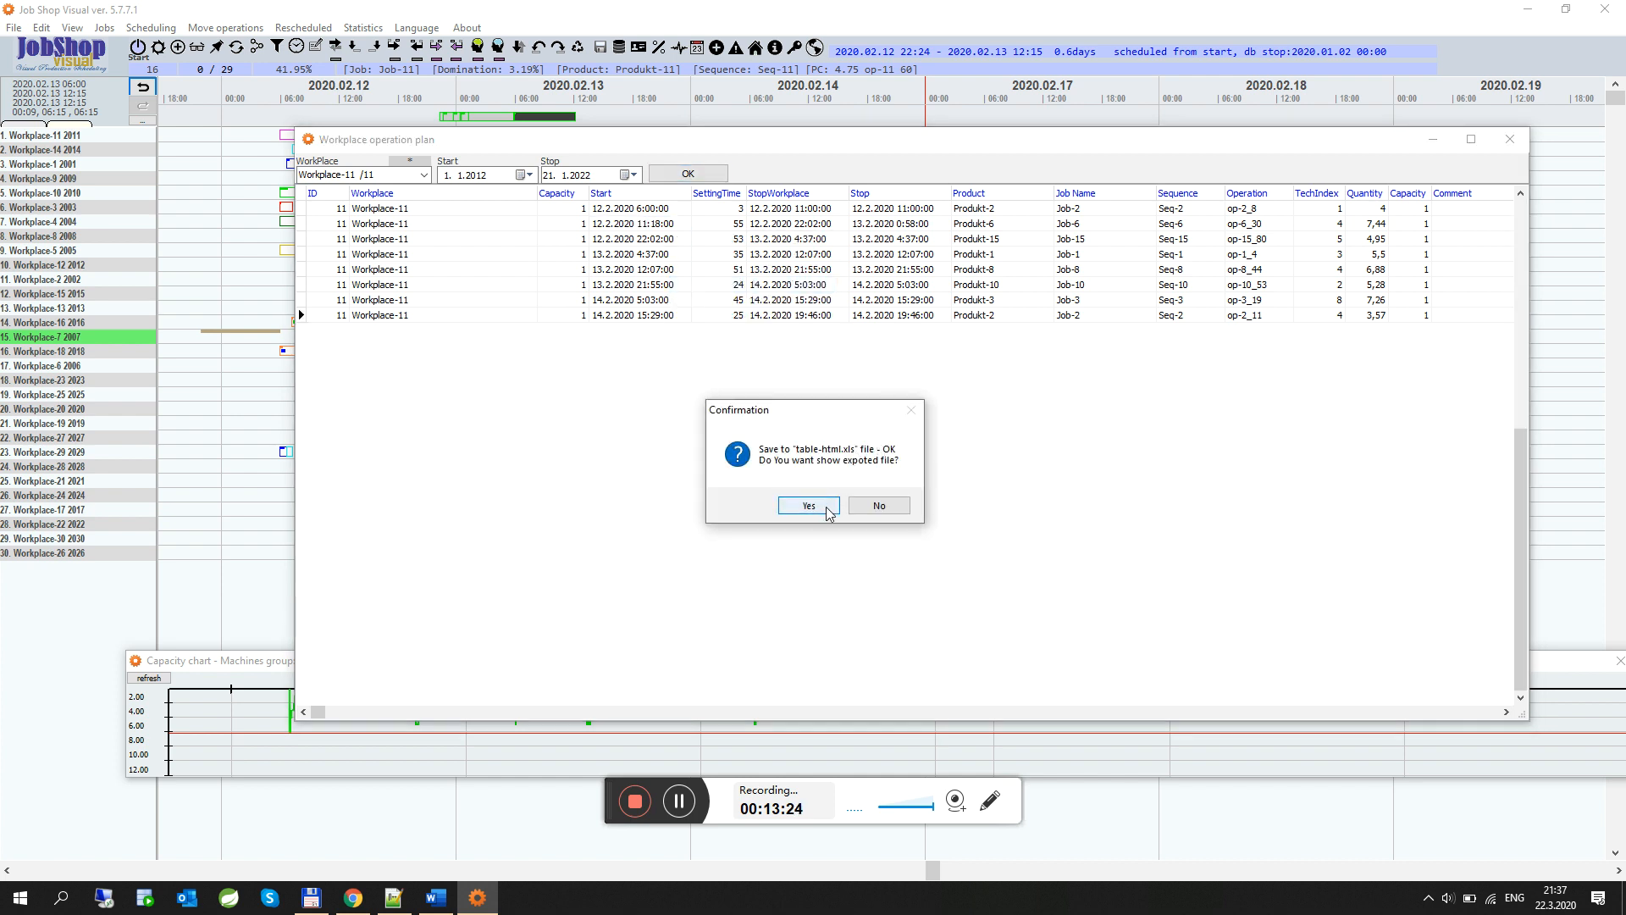
pyautogui.click(825, 511)
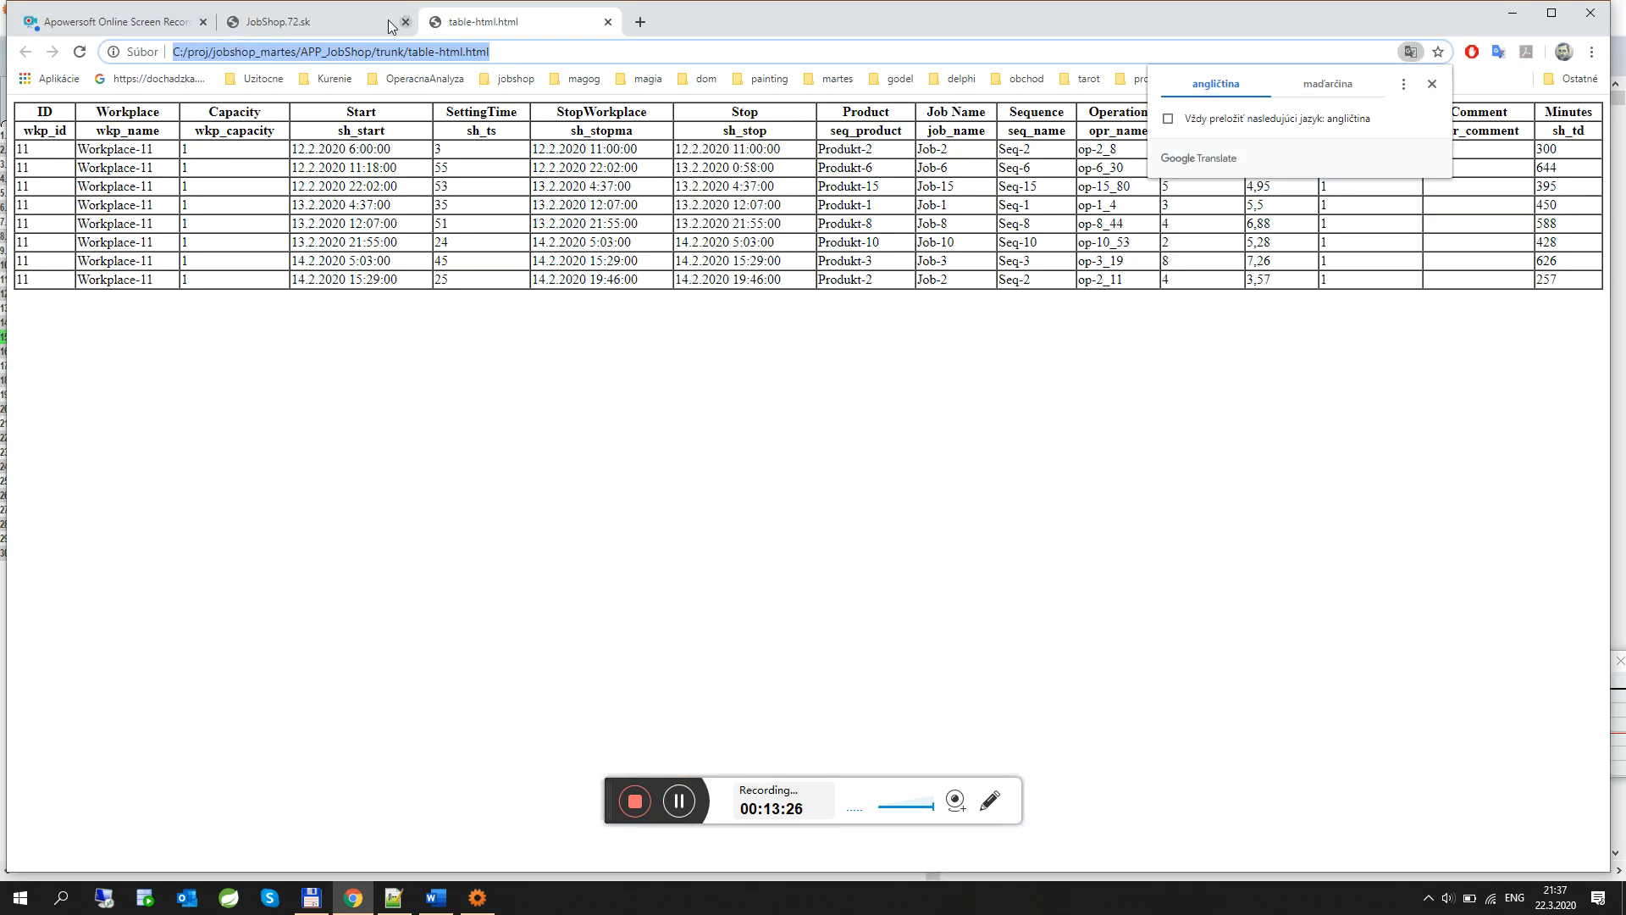
pyautogui.click(1431, 84)
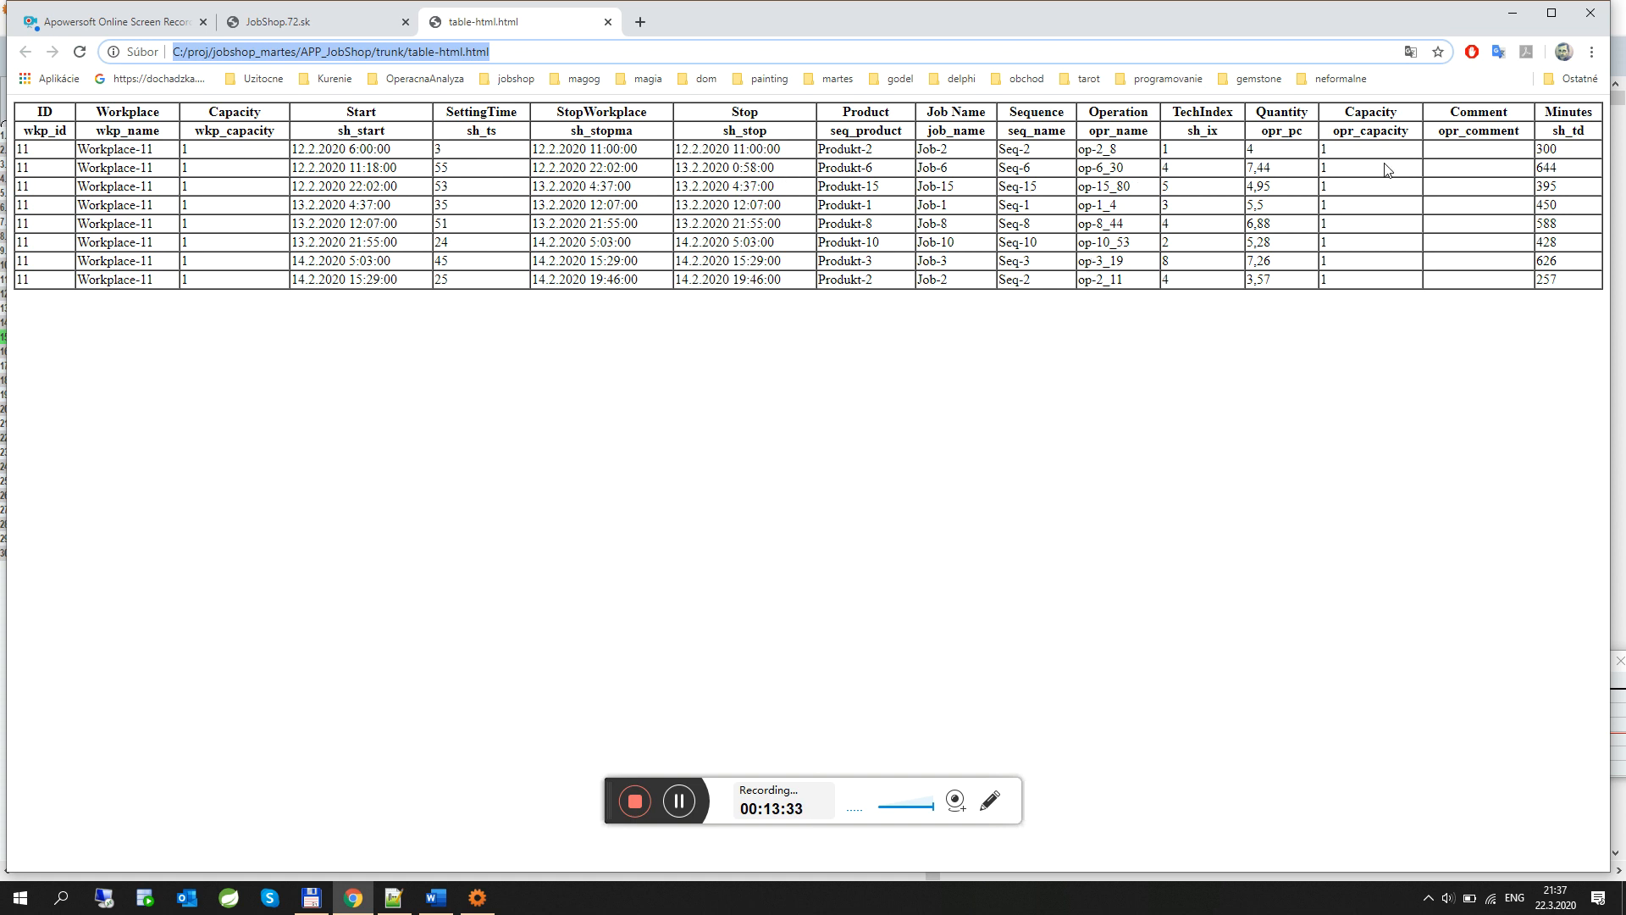
# Switch to the JobShop.72.sk browser tab and highlight the jobshop.72.sk address
pyautogui.click(328, 32)
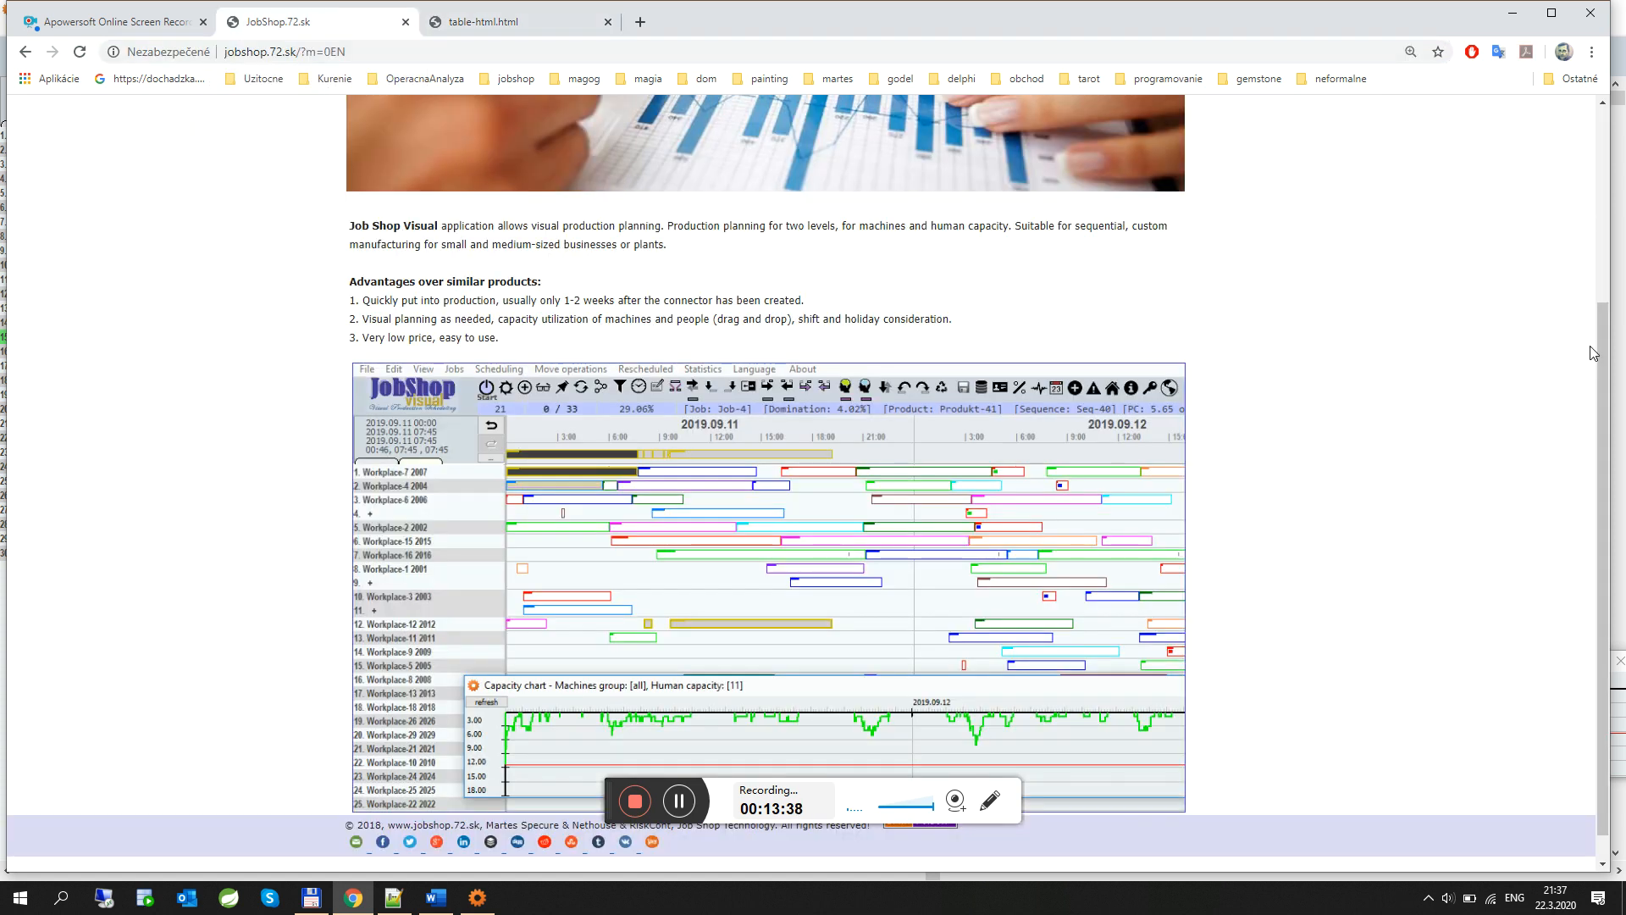
pyautogui.scroll(3, 1596, 356)
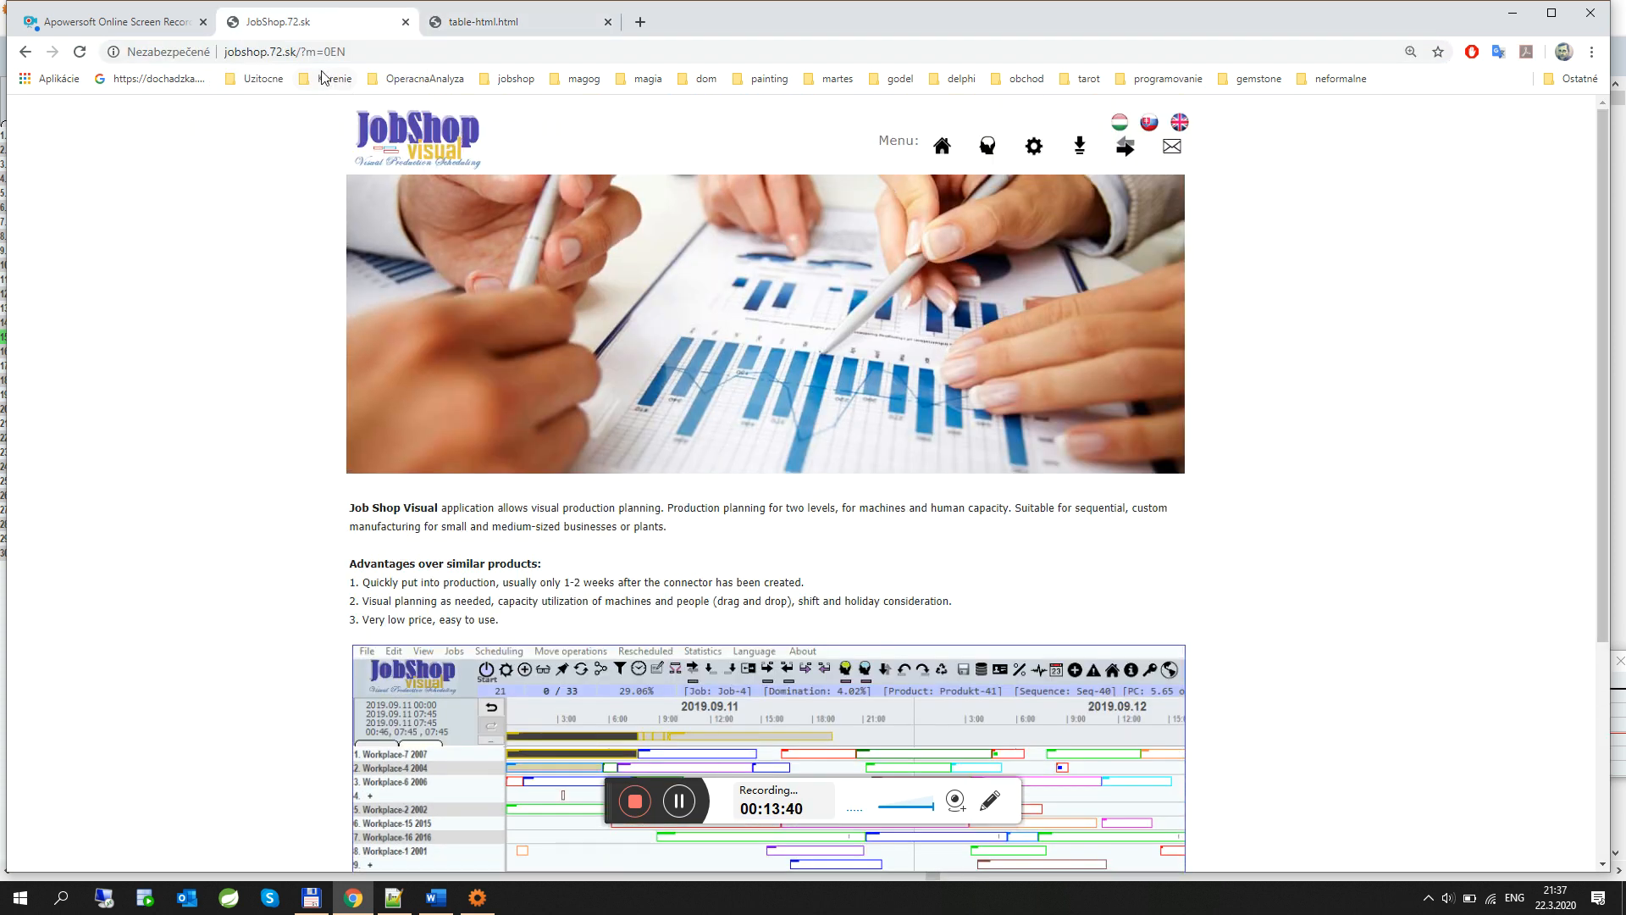
pyautogui.moveTo(294, 51); pyautogui.dragTo(223, 51)
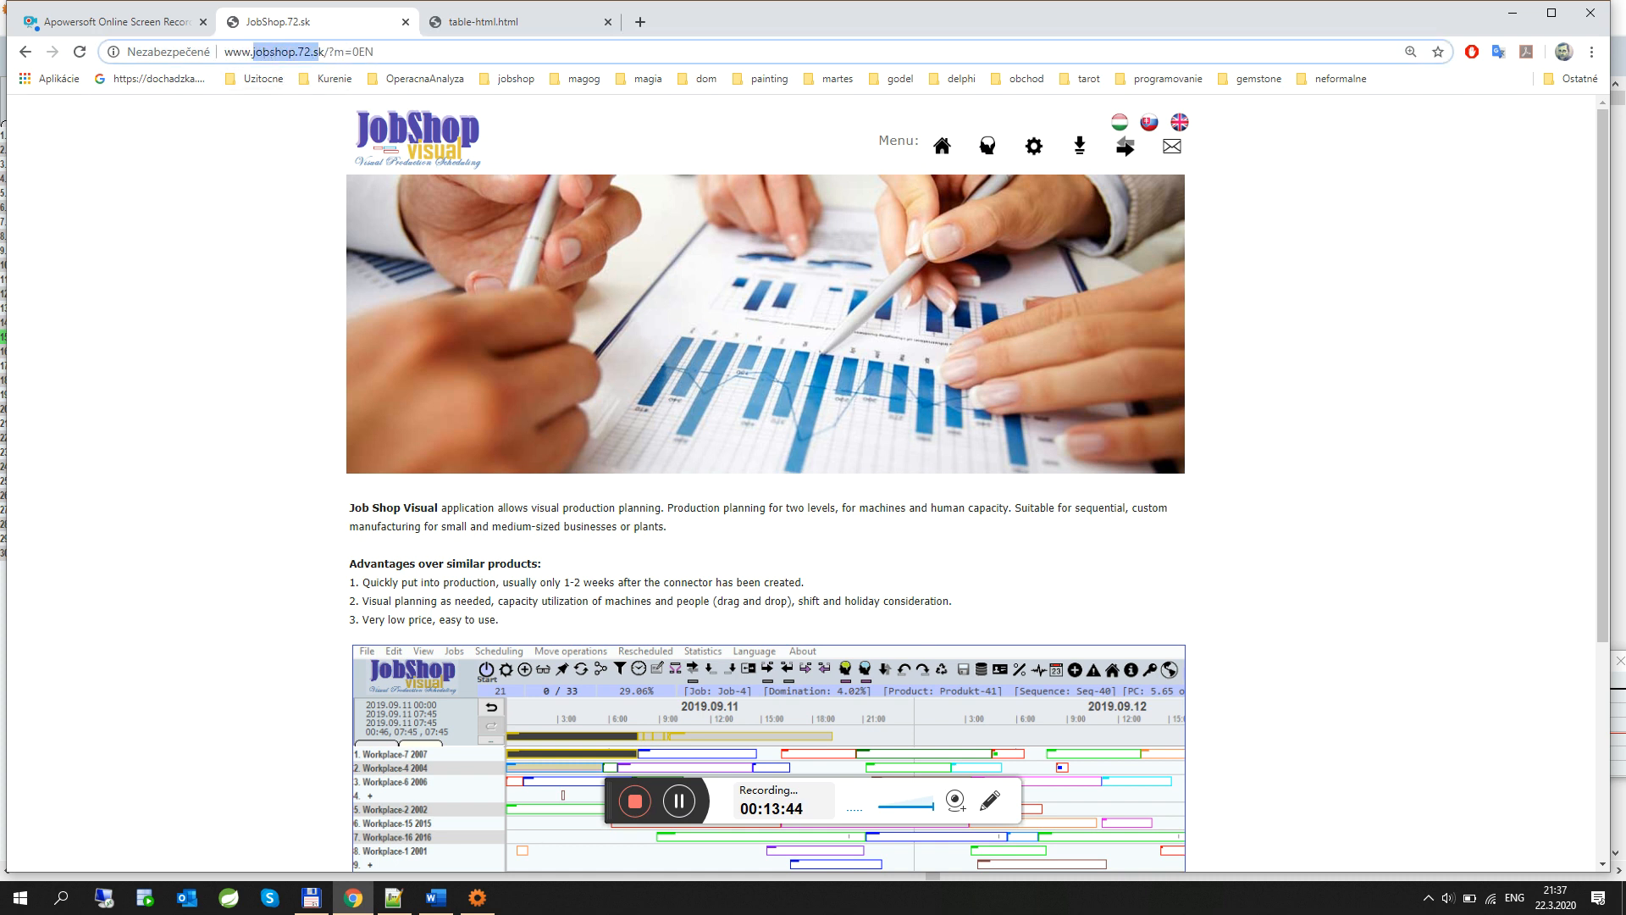